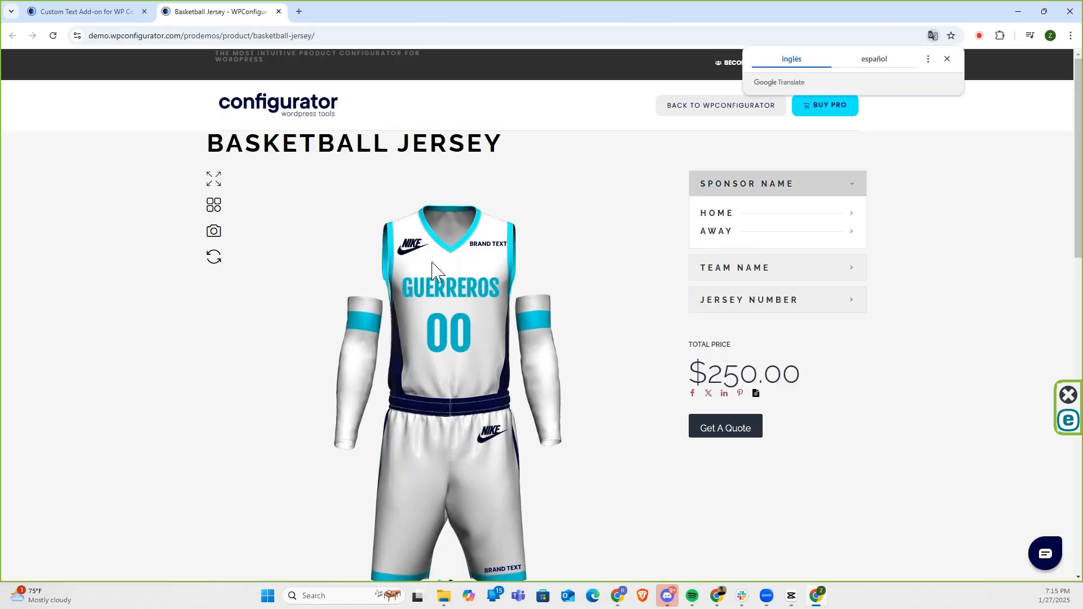
Check the font choices offered for the team name and keep Fjalla One.
{"action": "left_click", "coordinate": [745, 272]}
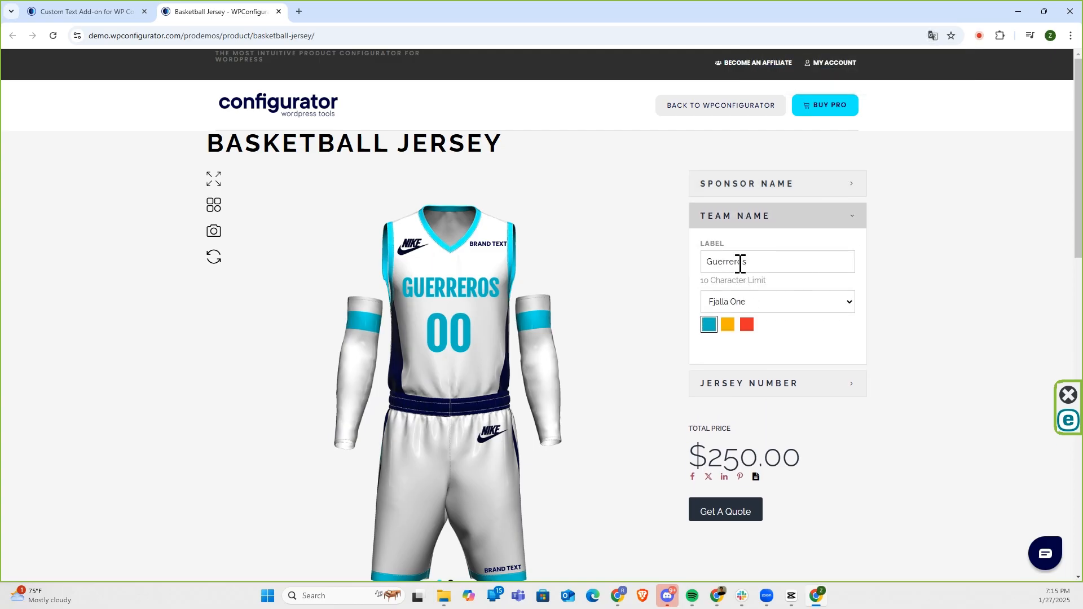
{"action": "left_click", "coordinate": [755, 307]}
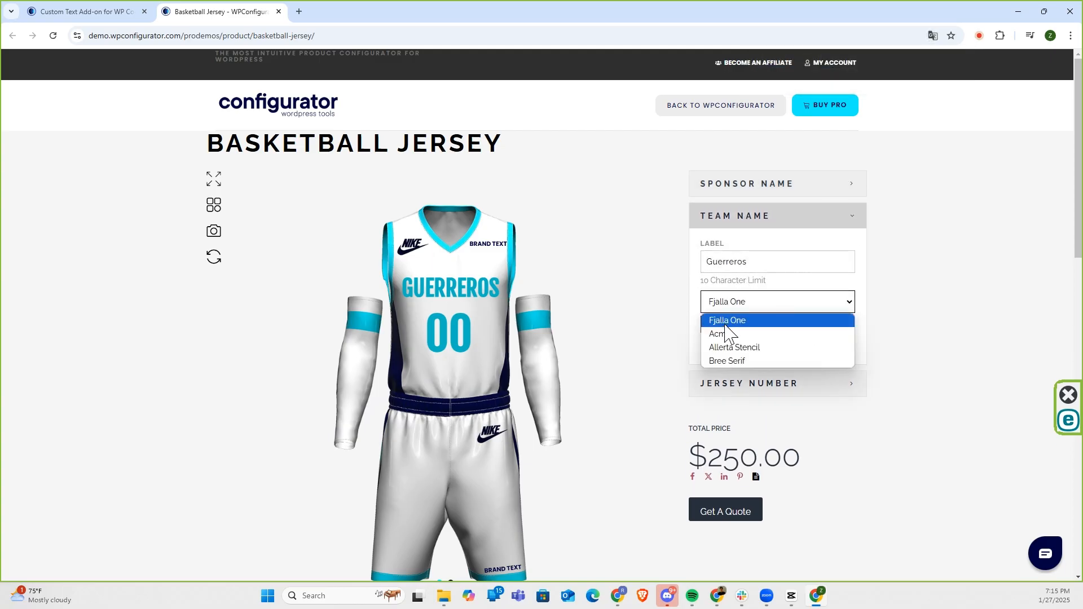
{"action": "left_click", "coordinate": [733, 322]}
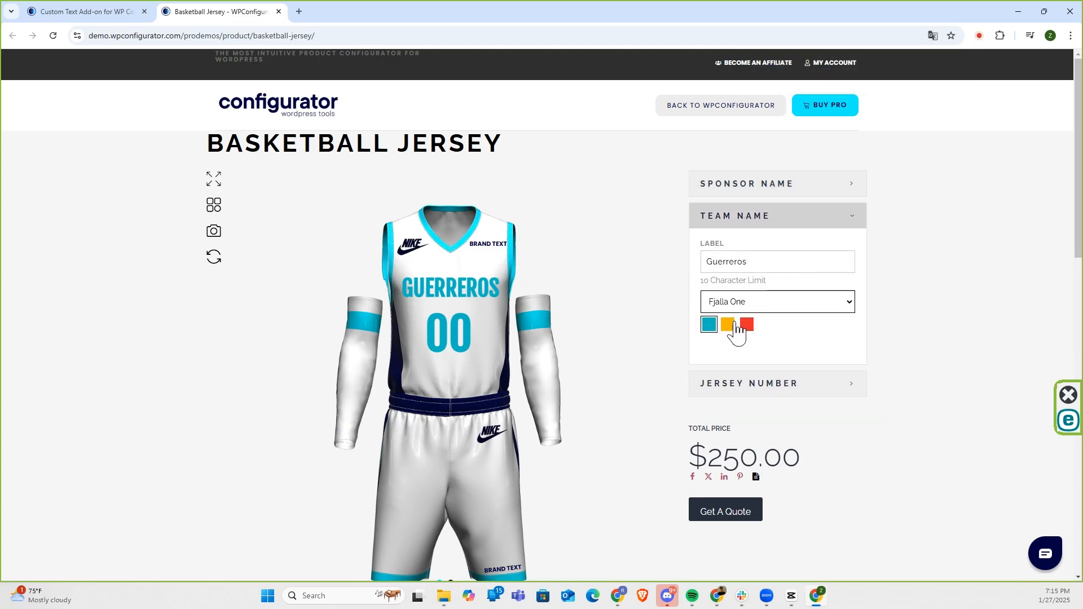
Set the jersey number to 19 and colour it orange.
{"action": "left_click", "coordinate": [752, 389]}
{"action": "left_click", "coordinate": [729, 294]}
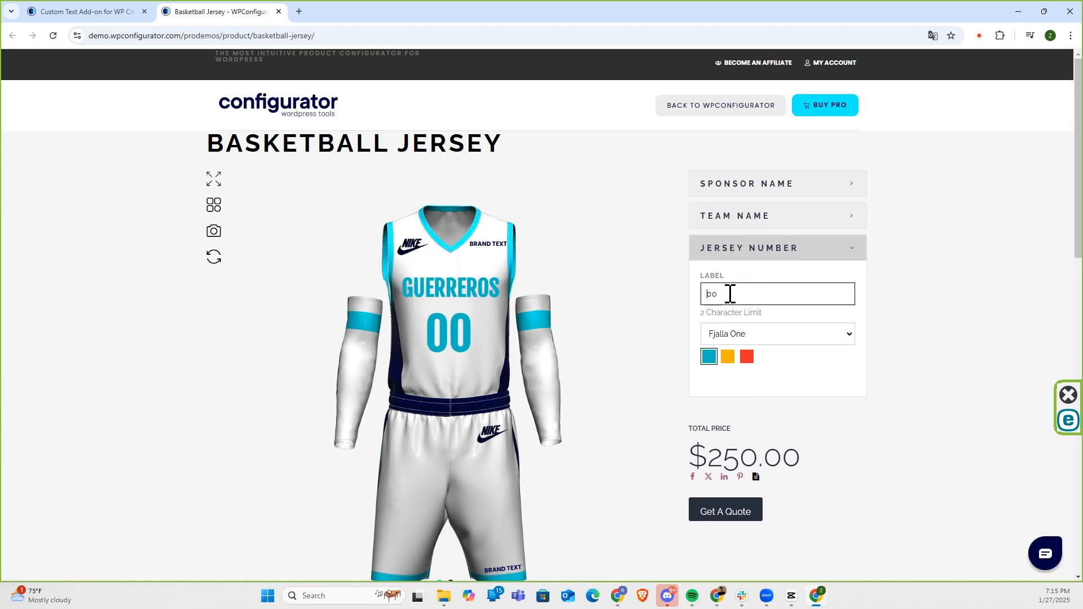
{"action": "type", "text": "19"}
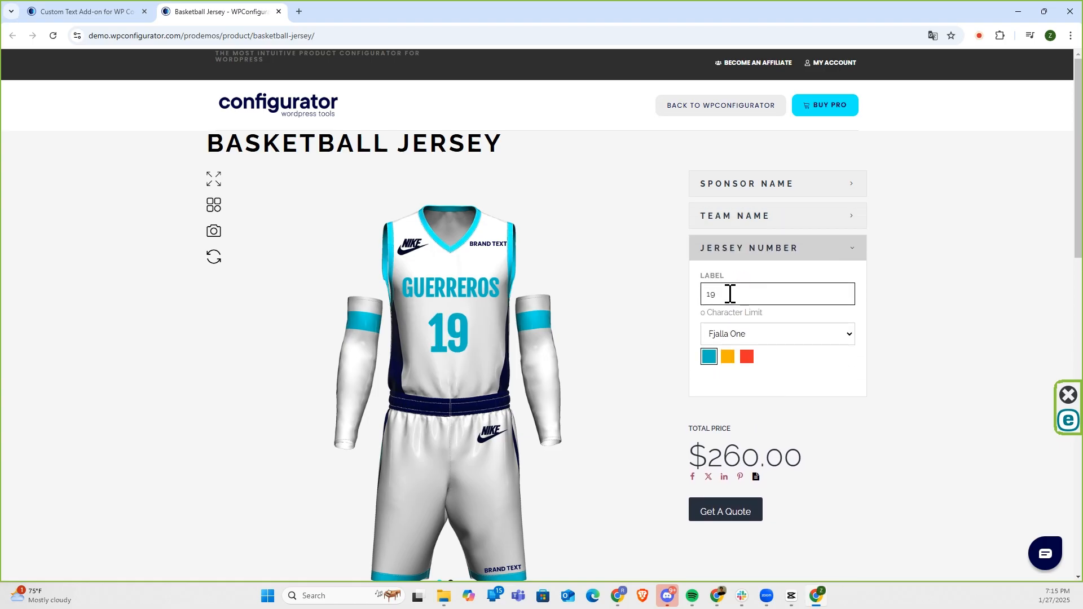
{"action": "left_click", "coordinate": [728, 356]}
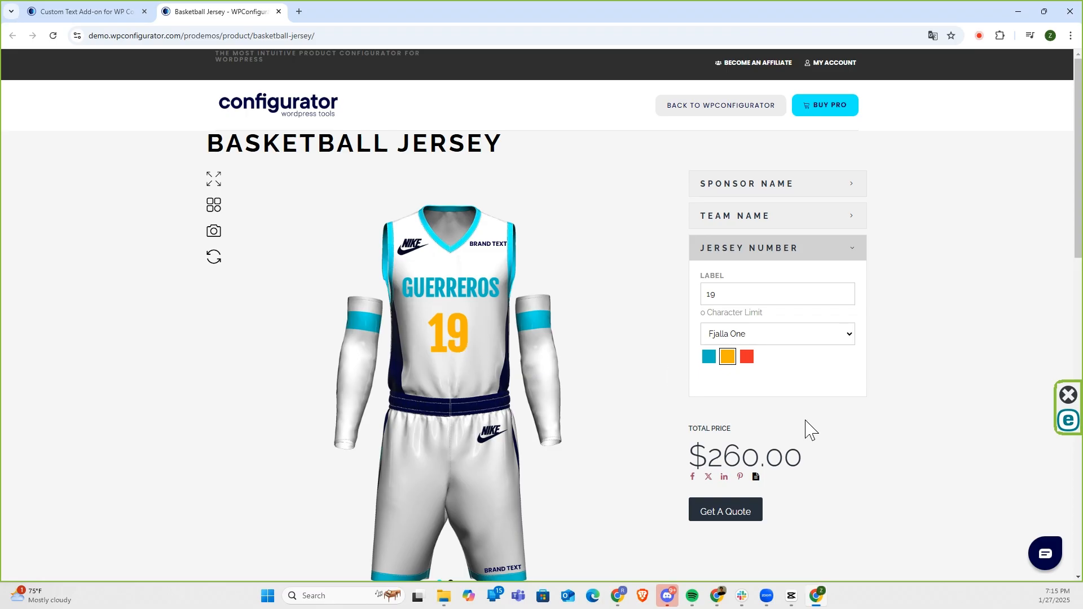
{"action": "scroll", "coordinate": [805, 430], "scroll_direction": "down", "scroll_amount": 1}
{"action": "scroll", "coordinate": [809, 394], "scroll_direction": "up", "scroll_amount": 1}
Set the home sponsor name to "Hello" and colour it dark green.
{"action": "left_click", "coordinate": [789, 185]}
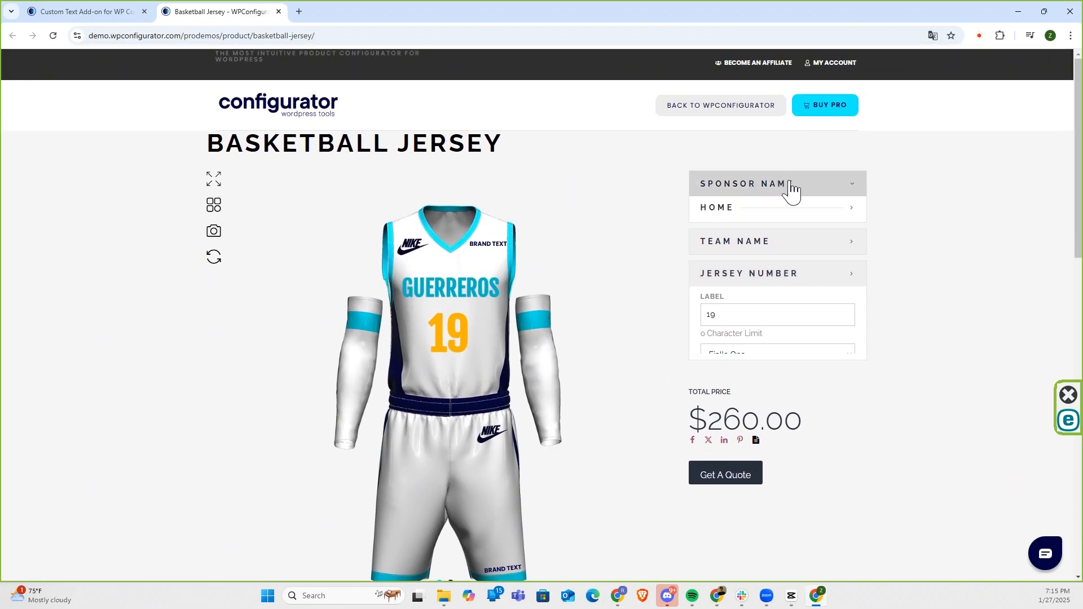
{"action": "left_click", "coordinate": [743, 214]}
{"action": "left_click", "coordinate": [760, 250]}
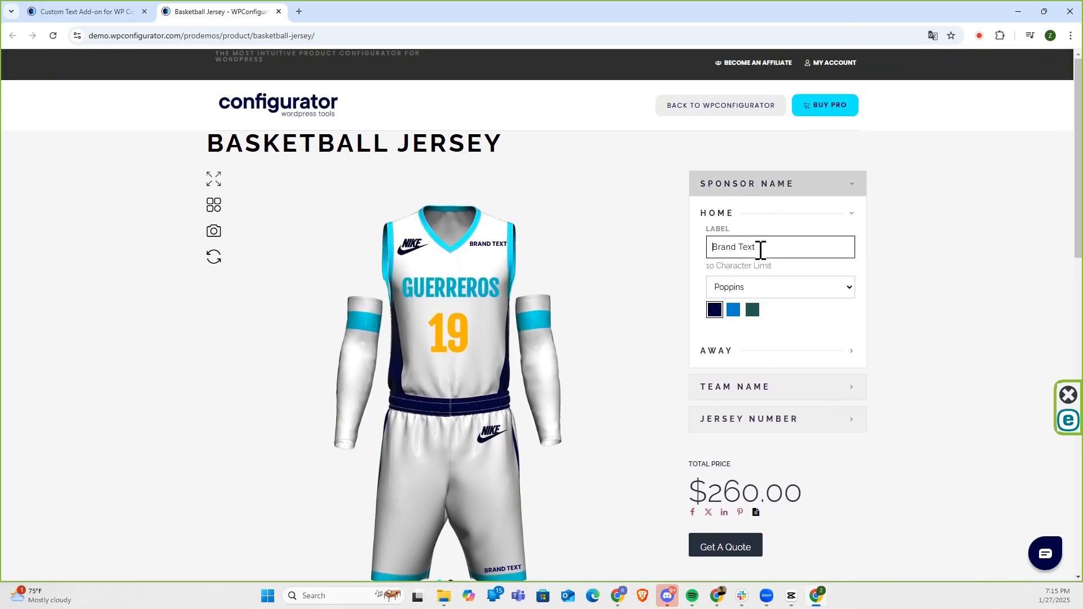
{"action": "type", "text": "Hello"}
{"action": "double_click", "coordinate": [720, 249]}
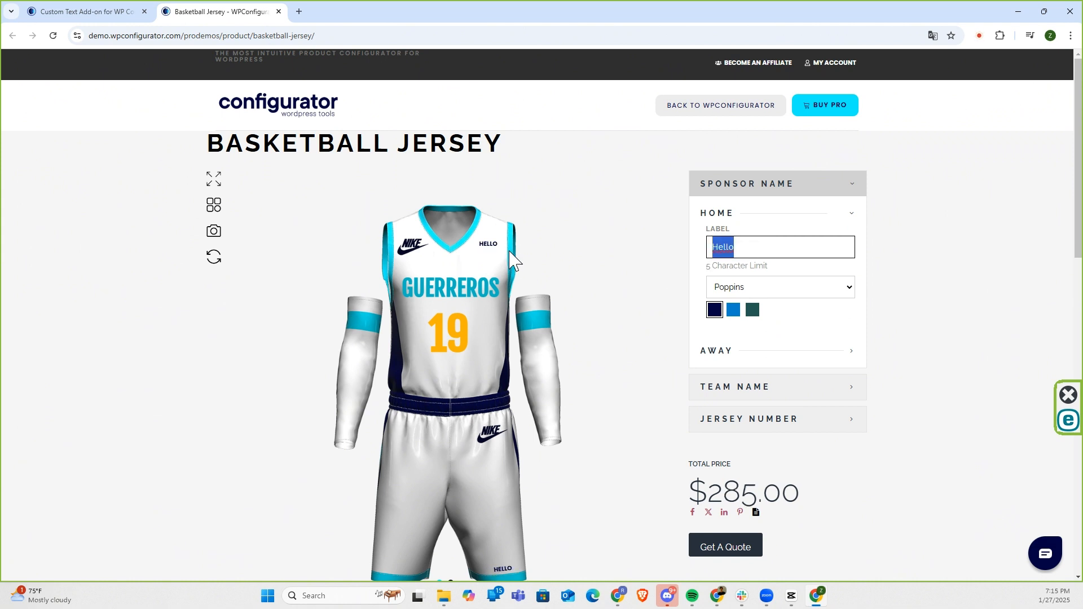
{"action": "left_click", "coordinate": [753, 312]}
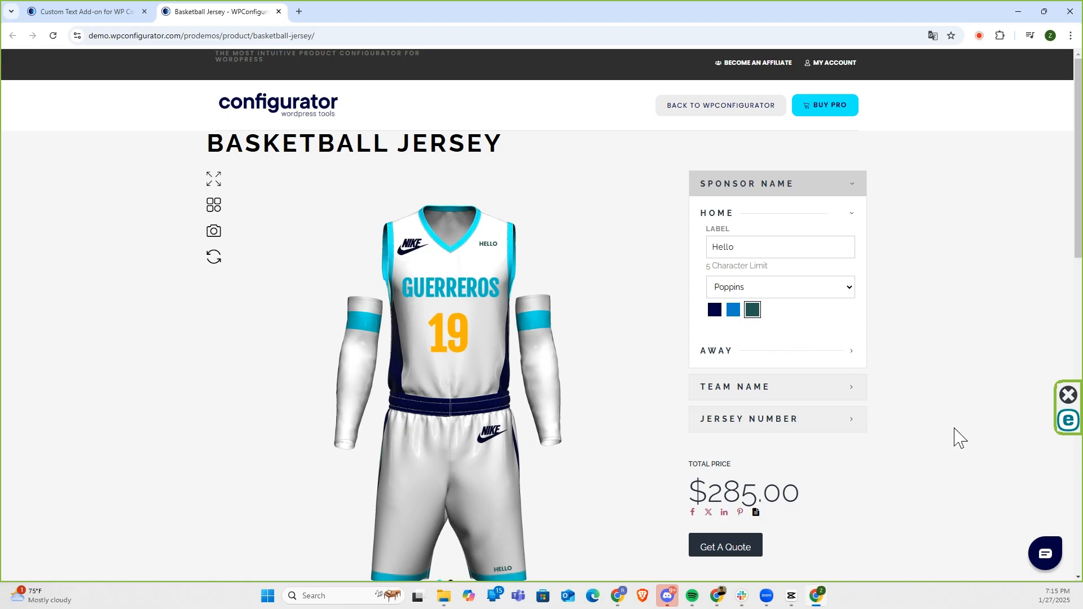
Switch back to the Custom Text Add-on page.
{"action": "left_click", "coordinate": [113, 11]}
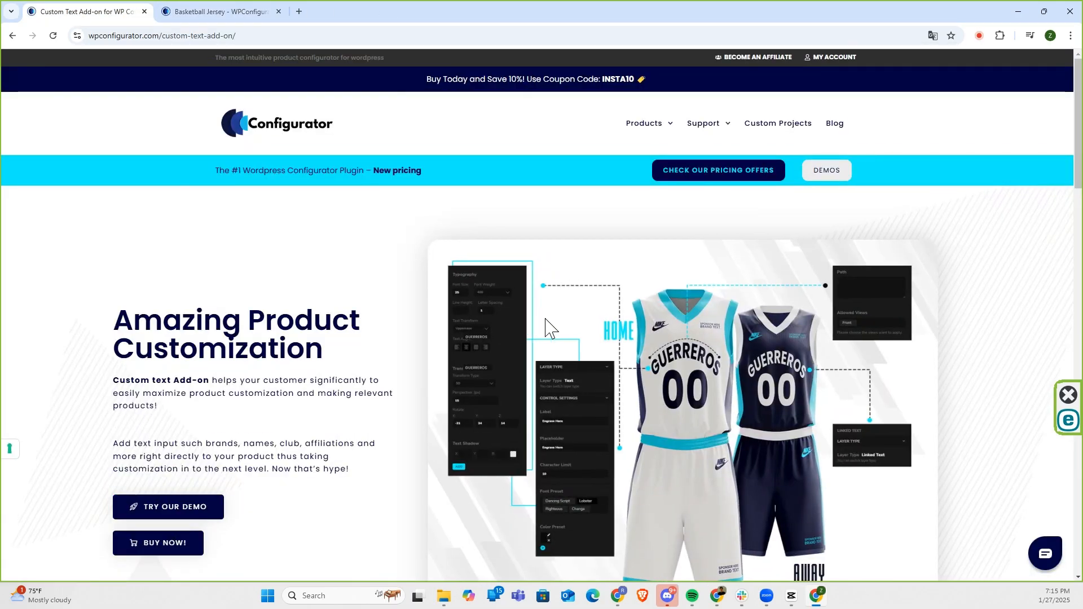
{"action": "left_click", "coordinate": [979, 36]}
{"action": "left_click", "coordinate": [939, 105]}
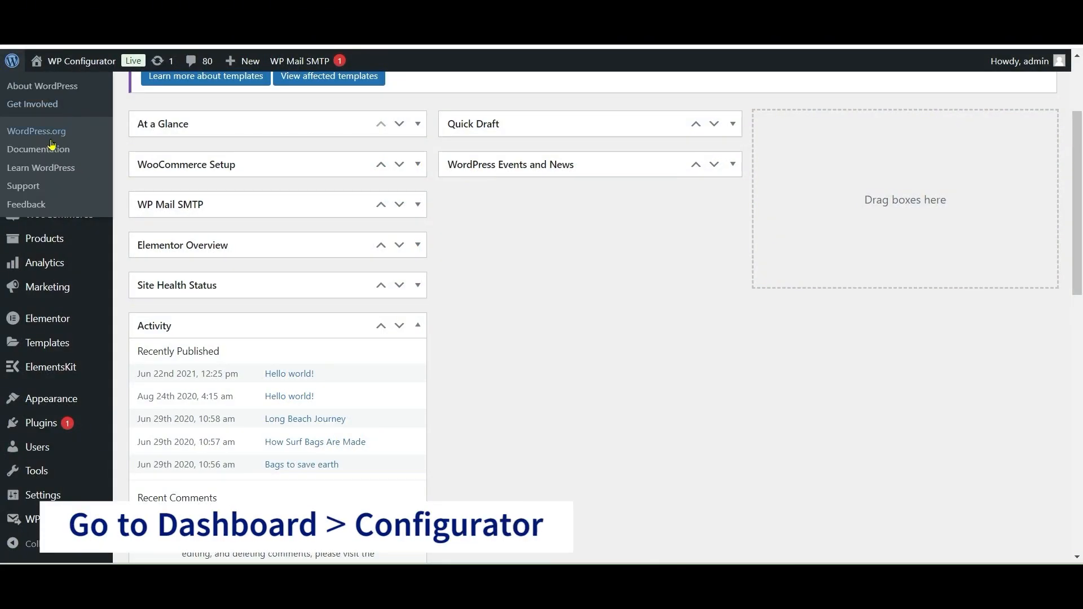
Open the Configurator settings in the WordPress dashboard and locate the Allowed Fonts setting.
{"action": "mouse_move", "coordinate": [55, 164]}
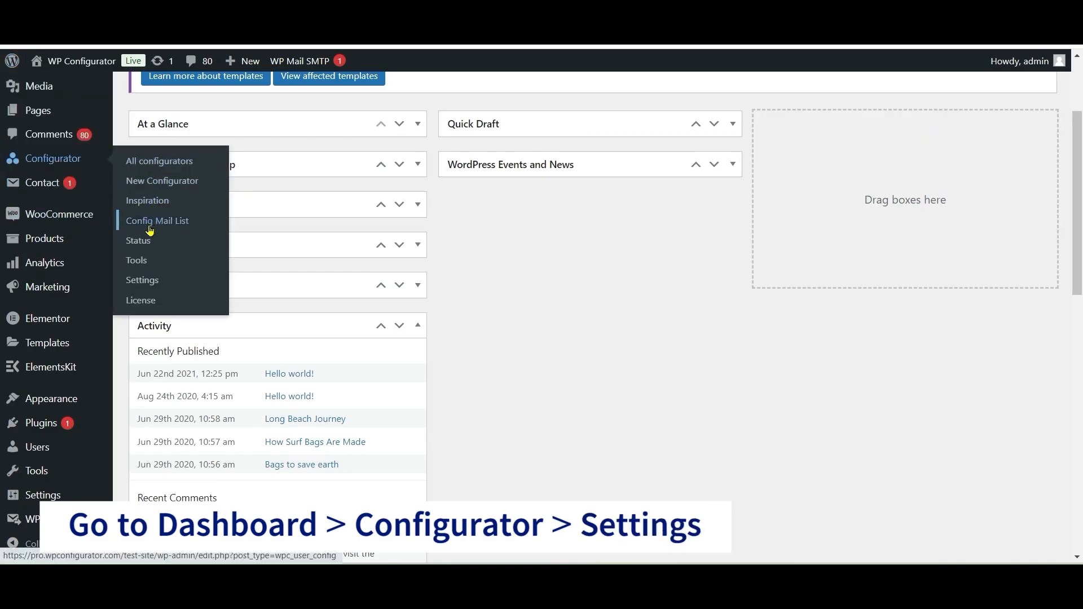
{"action": "left_click", "coordinate": [145, 282]}
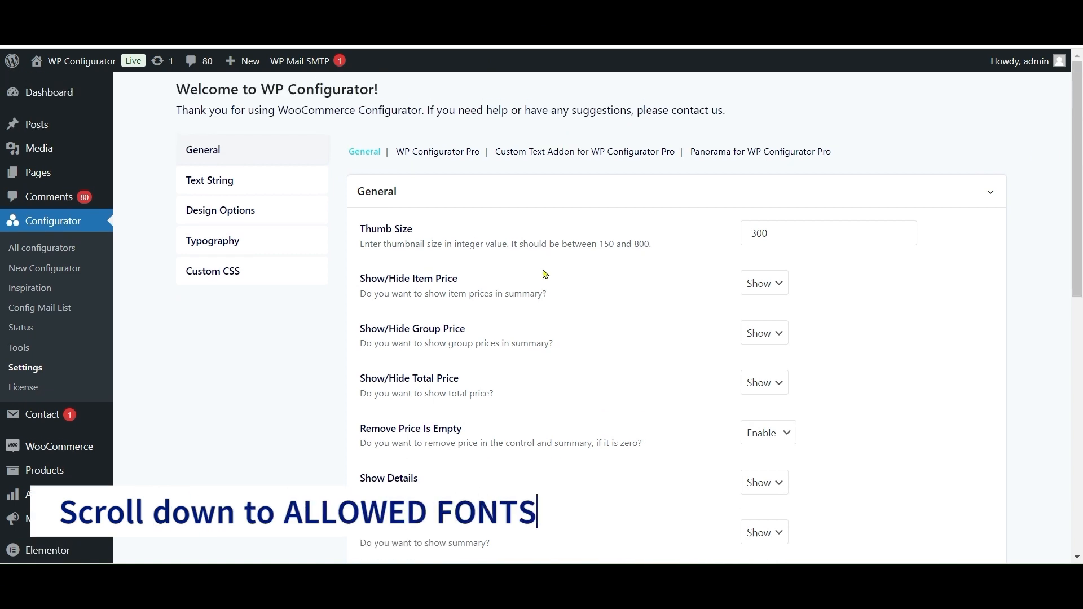
{"action": "scroll", "coordinate": [544, 274], "scroll_direction": "down", "scroll_amount": 5}
{"action": "left_click_drag", "start_coordinate": [449, 298], "coordinate": [354, 302]}
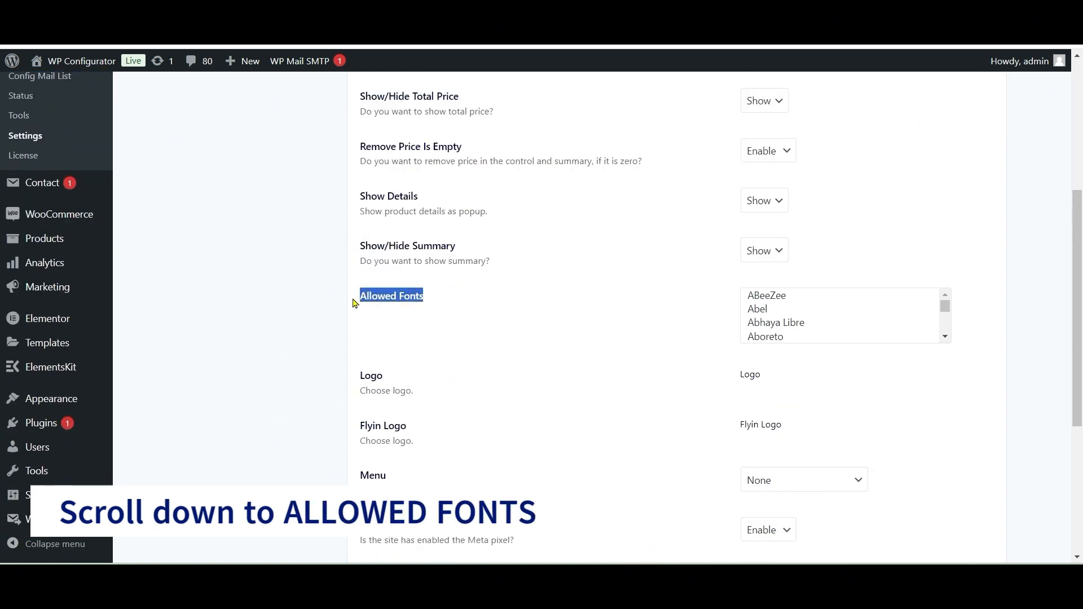
{"action": "left_click", "coordinate": [422, 299]}
{"action": "left_click_drag", "start_coordinate": [426, 296], "coordinate": [350, 299]}
Select ABeeZee, Abel, Abhaya Libre and Aboreto together as the allowed fonts.
{"action": "scroll", "coordinate": [761, 304], "scroll_direction": "down", "scroll_amount": 20}
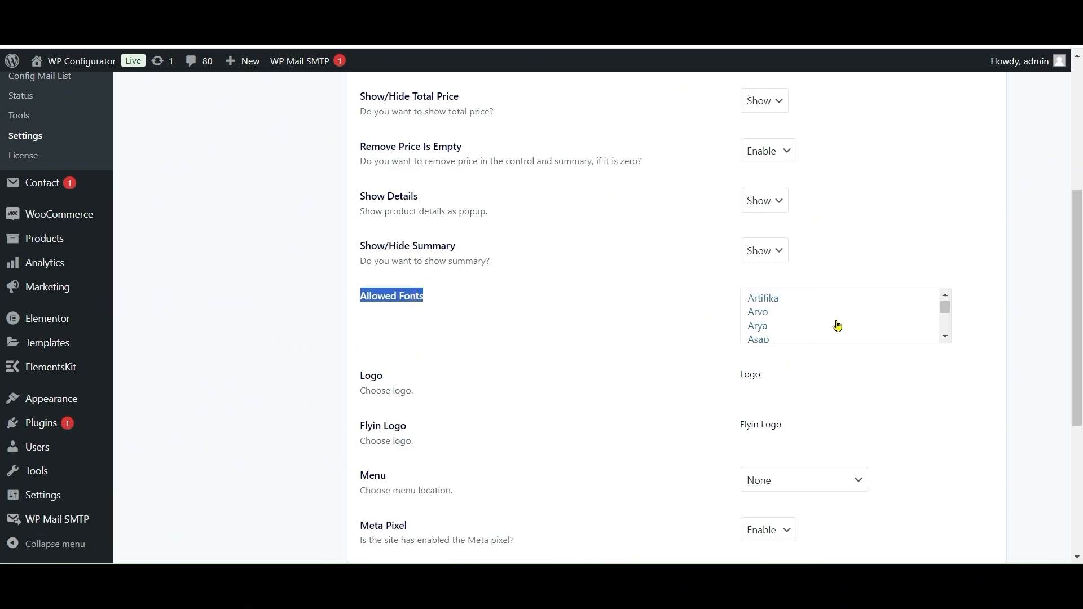
{"action": "scroll", "coordinate": [840, 324], "scroll_direction": "down", "scroll_amount": 10}
{"action": "scroll", "coordinate": [849, 322], "scroll_direction": "up", "scroll_amount": 12}
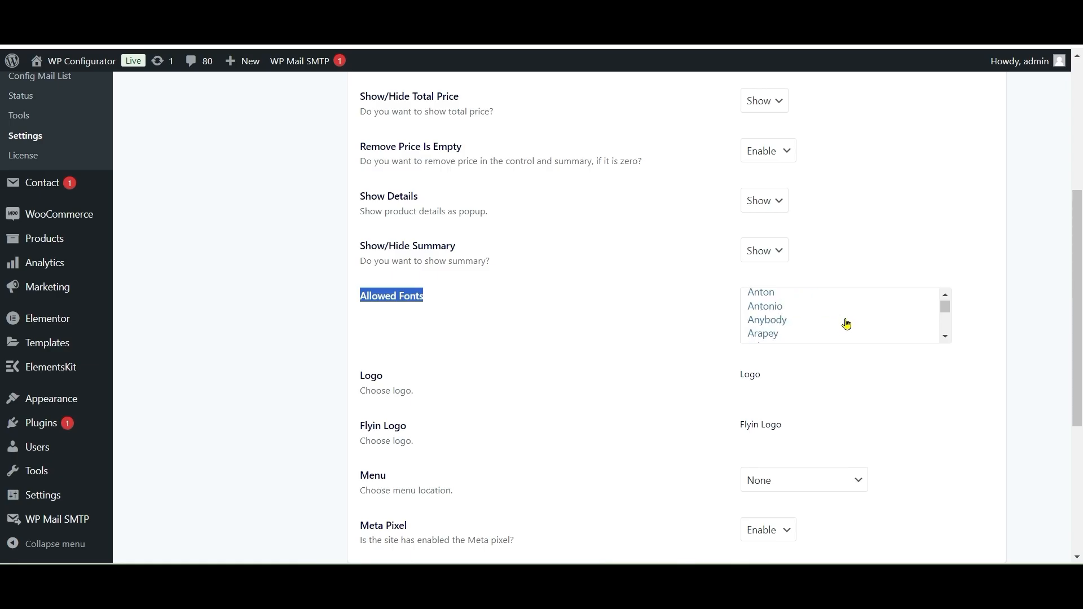
{"action": "scroll", "coordinate": [845, 324], "scroll_direction": "up", "scroll_amount": 10}
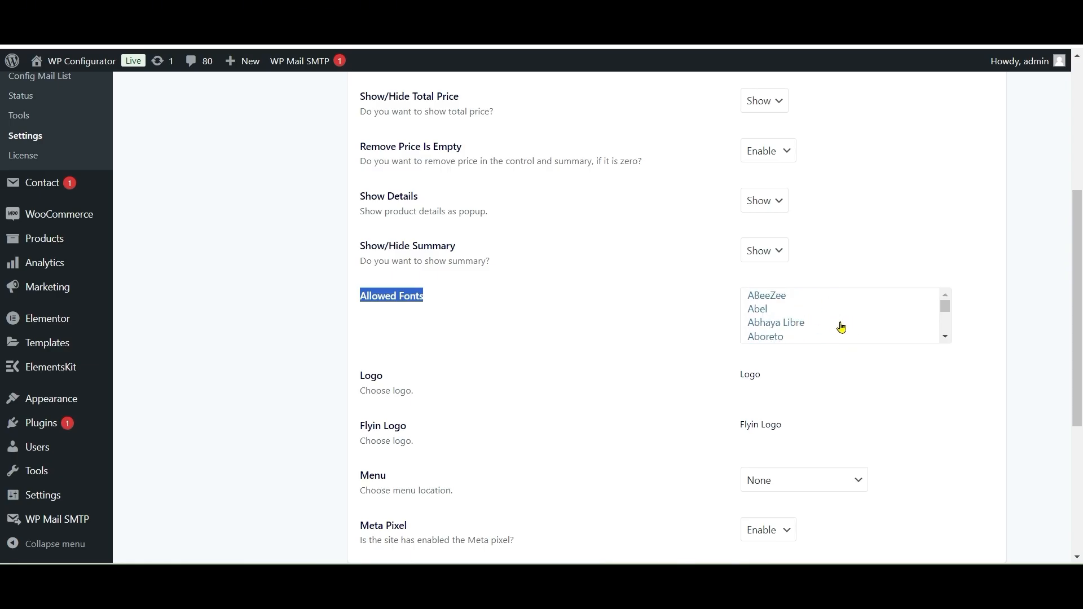
{"action": "left_click", "coordinate": [795, 299], "text": "ctrl"}
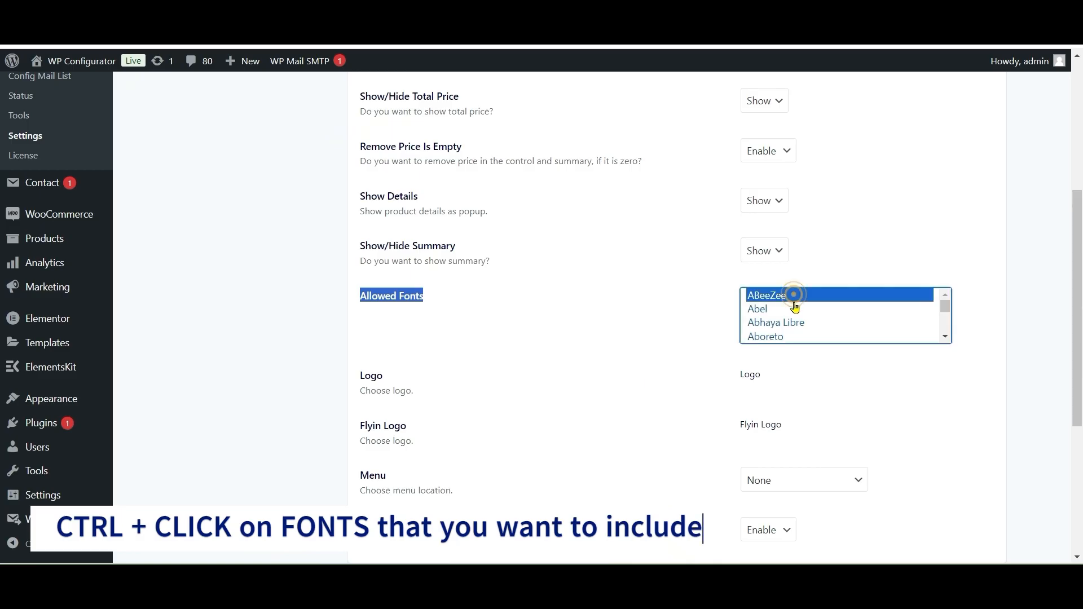
{"action": "left_click", "coordinate": [790, 308], "text": "ctrl"}
{"action": "left_click", "coordinate": [795, 323], "text": "ctrl"}
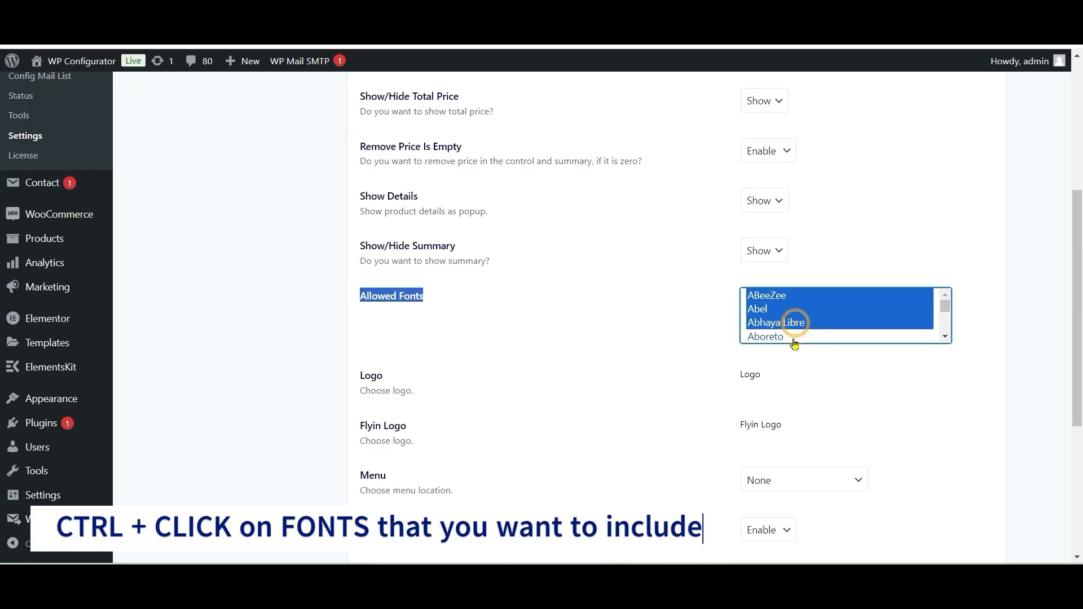
{"action": "left_click", "coordinate": [793, 338], "text": "ctrl"}
{"action": "scroll", "coordinate": [852, 332], "scroll_direction": "down", "scroll_amount": 4}
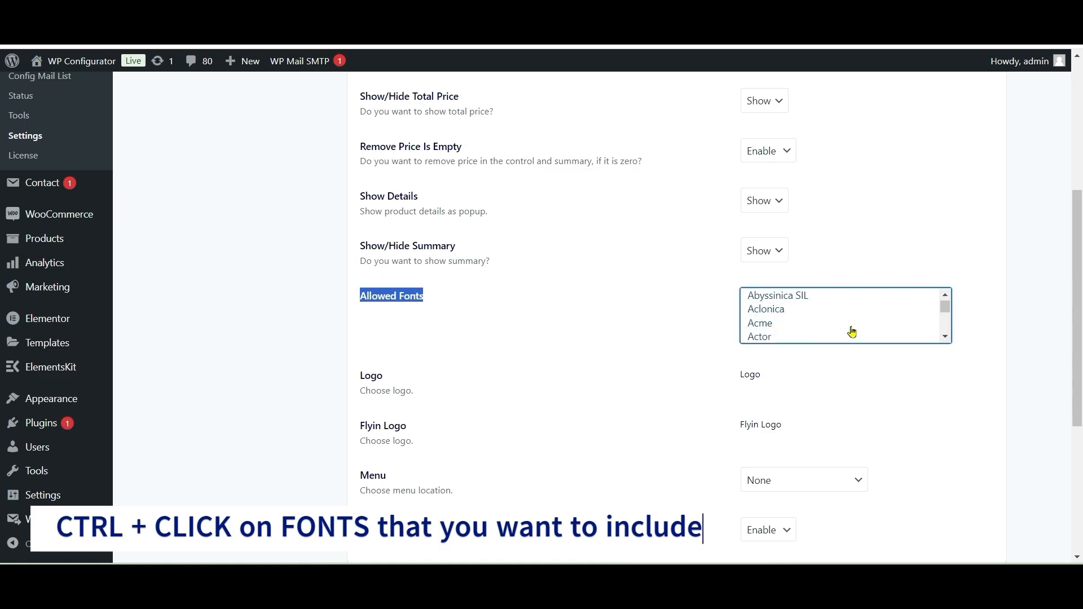
{"action": "scroll", "coordinate": [852, 332], "scroll_direction": "up", "scroll_amount": 4}
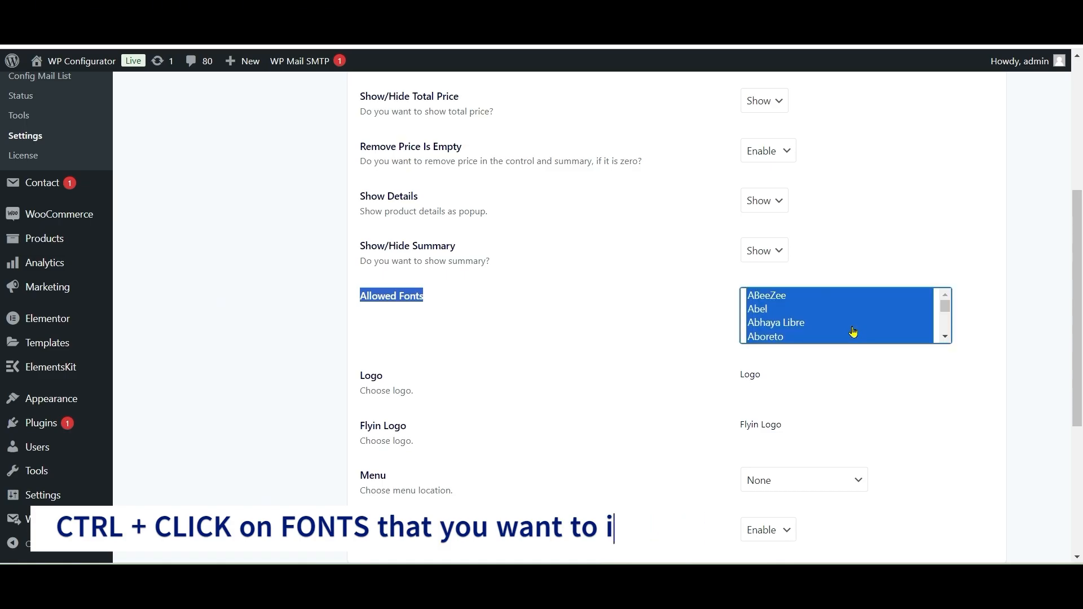
{"action": "scroll", "coordinate": [852, 333], "scroll_direction": "down", "scroll_amount": 3}
{"action": "scroll", "coordinate": [851, 334], "scroll_direction": "up", "scroll_amount": 3}
Save the Configurator settings.
{"action": "scroll", "coordinate": [982, 356], "scroll_direction": "down", "scroll_amount": 5}
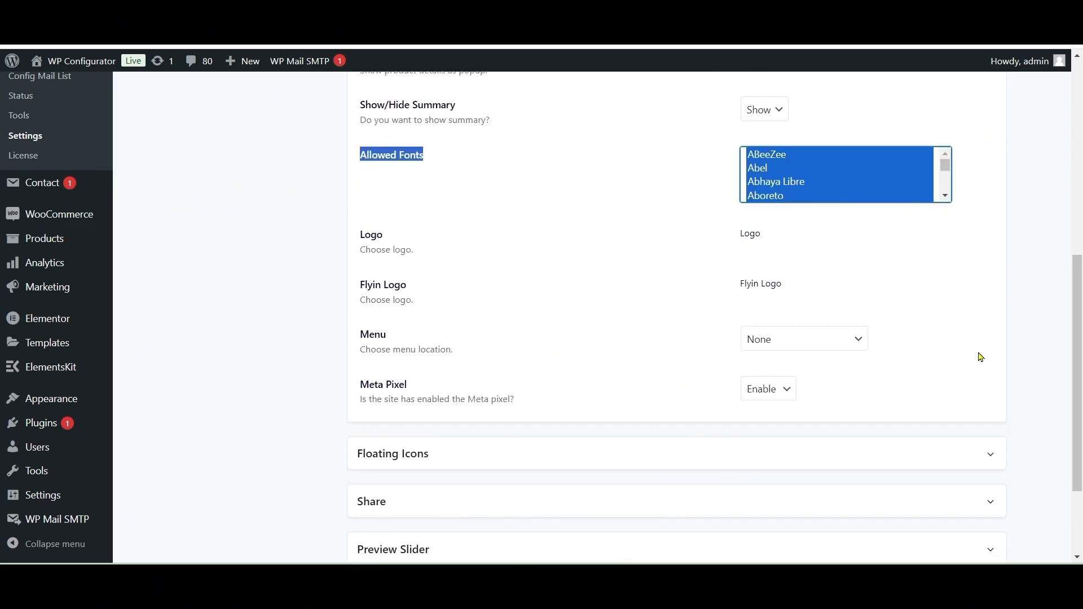
{"action": "left_click", "coordinate": [457, 507]}
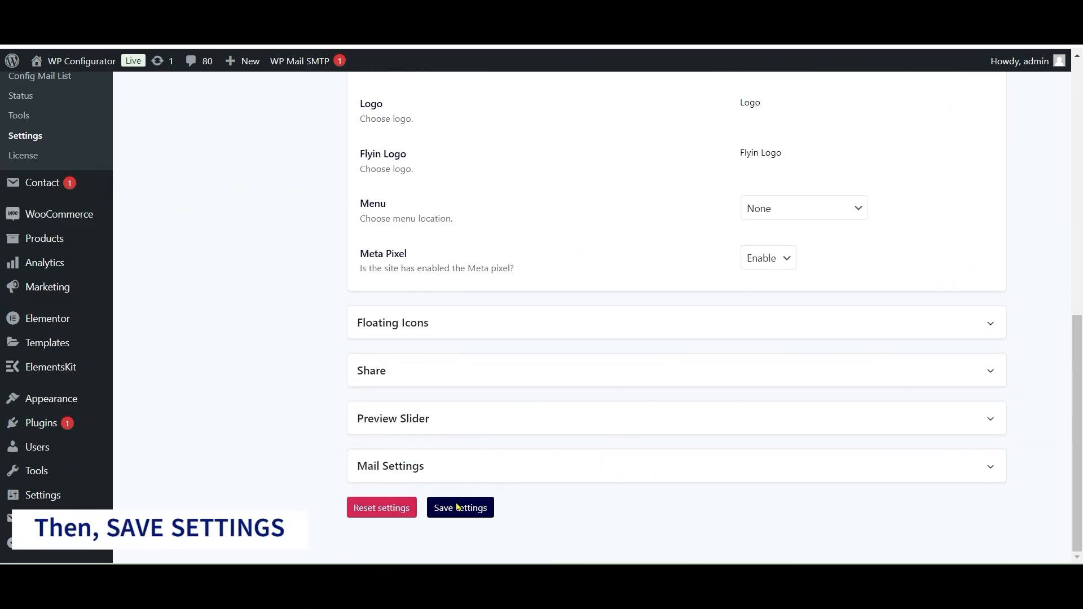
{"action": "left_click", "coordinate": [458, 507]}
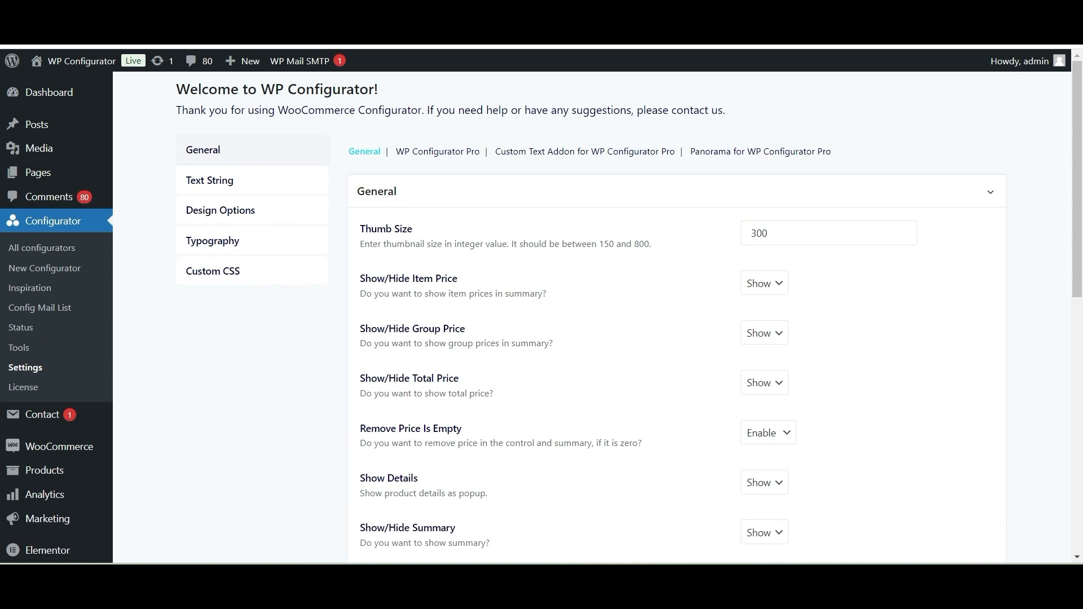
In the IPhone 12 Pro Case editor, open the Side Layout text layer's control settings and go to its font presets.
{"action": "left_click", "coordinate": [462, 24]}
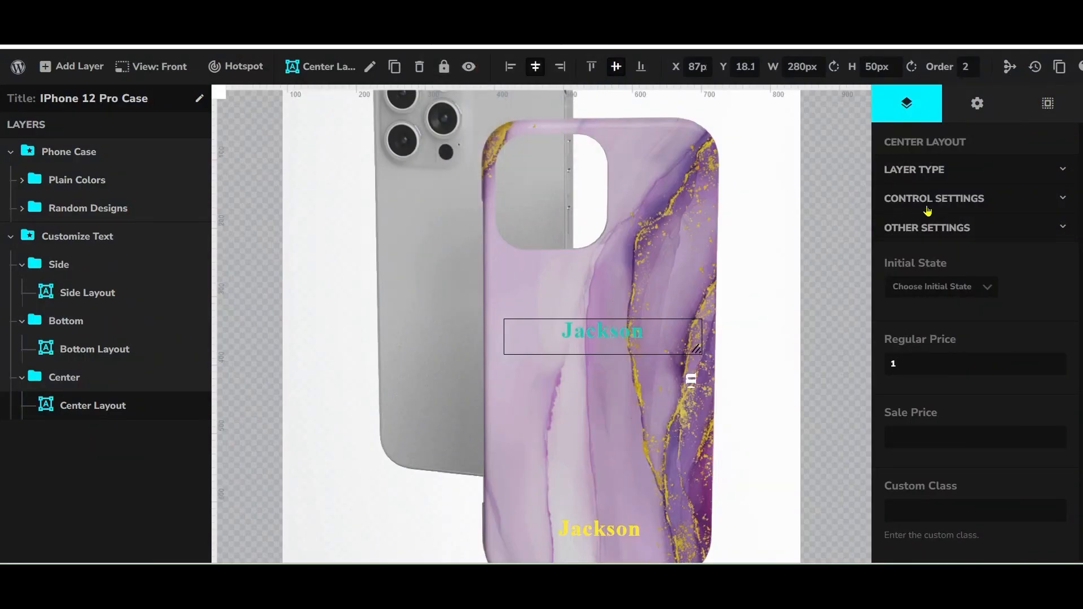
{"action": "scroll", "coordinate": [978, 353], "scroll_direction": "down", "scroll_amount": 1}
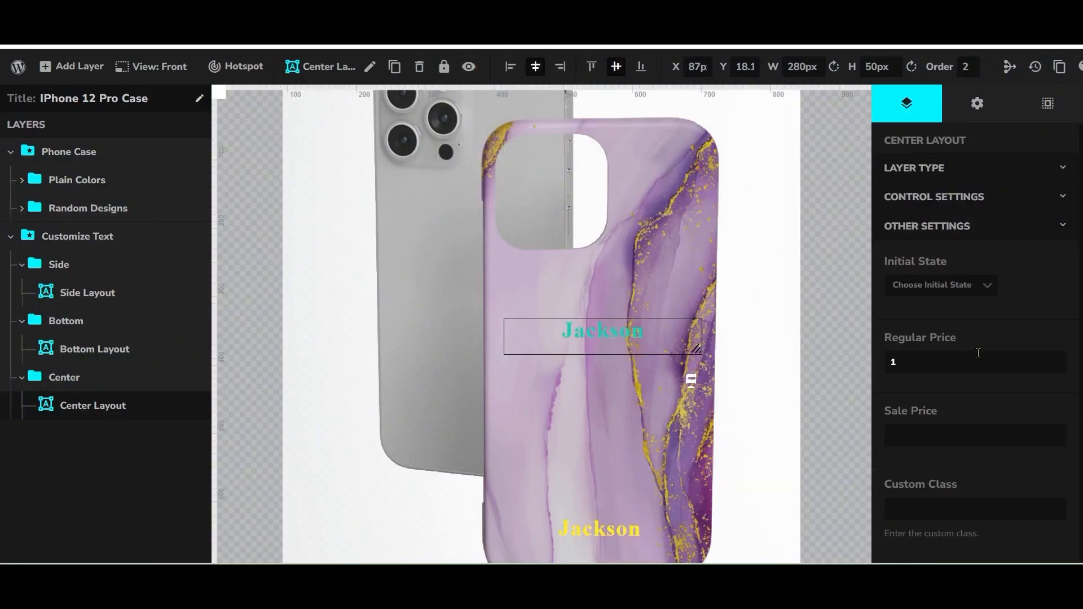
{"action": "left_click", "coordinate": [76, 293]}
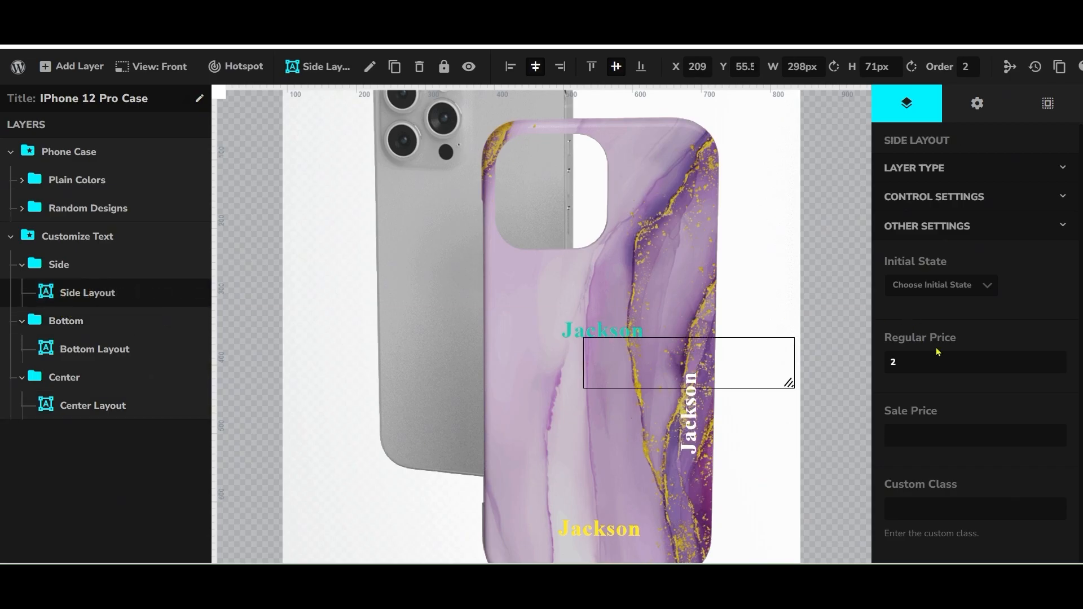
{"action": "left_click", "coordinate": [951, 234]}
{"action": "left_click", "coordinate": [950, 204]}
{"action": "scroll", "coordinate": [996, 333], "scroll_direction": "down", "scroll_amount": 5}
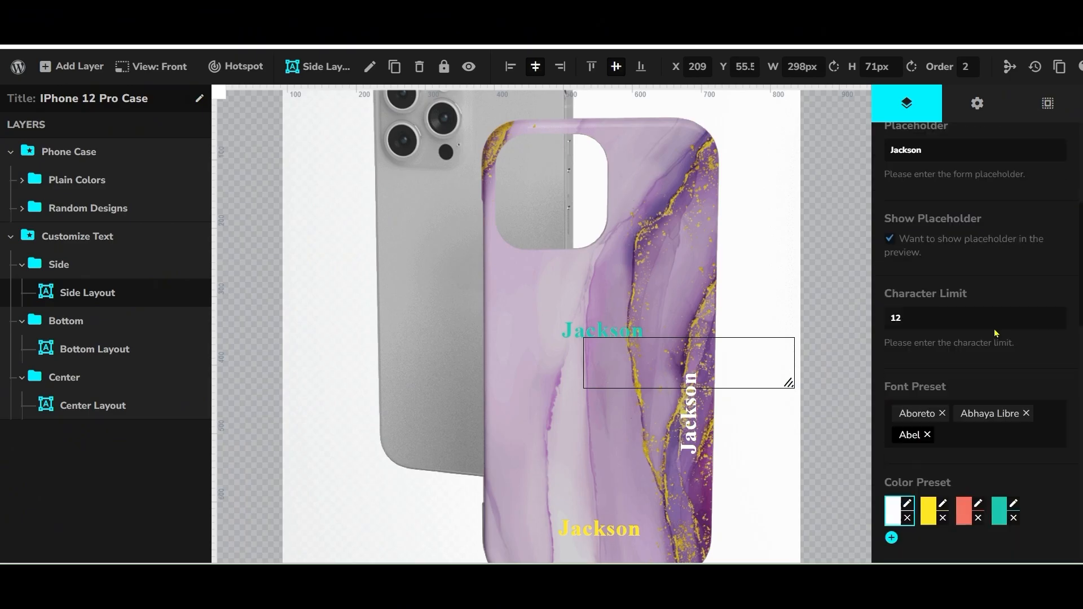
{"action": "scroll", "coordinate": [995, 333], "scroll_direction": "down", "scroll_amount": 1}
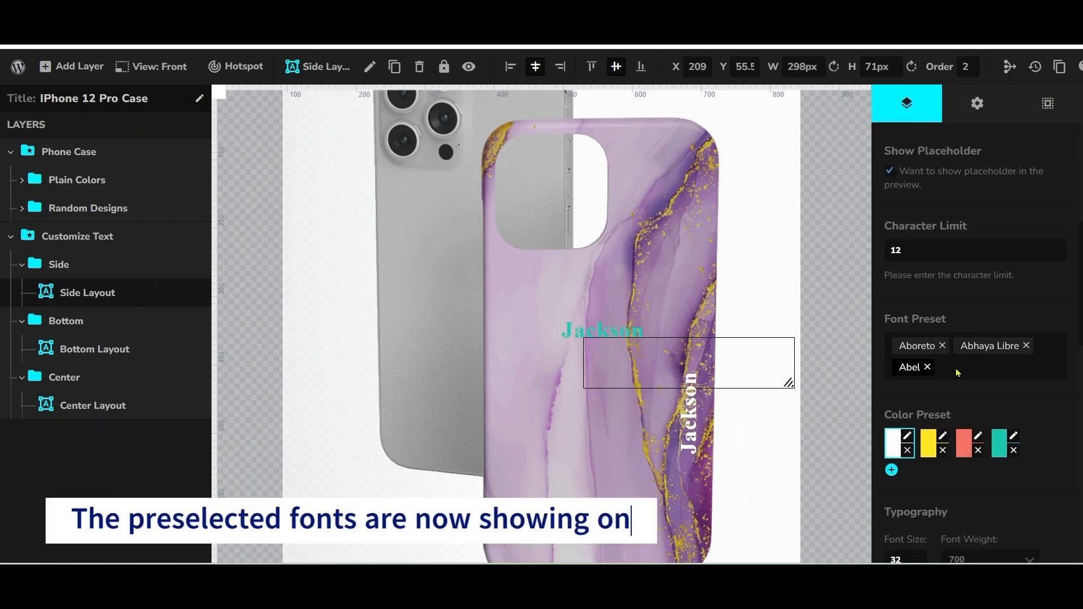
Try adding ABeeZee to the Side Layout's font presets, and remove it again.
{"action": "left_click", "coordinate": [957, 372]}
{"action": "left_click", "coordinate": [895, 392]}
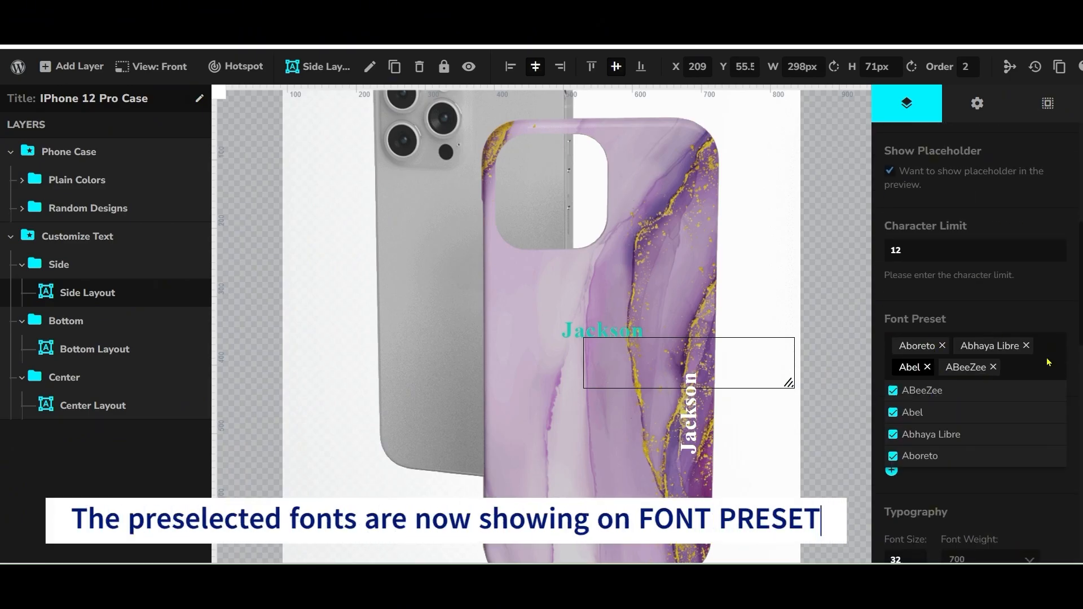
{"action": "left_click", "coordinate": [894, 394]}
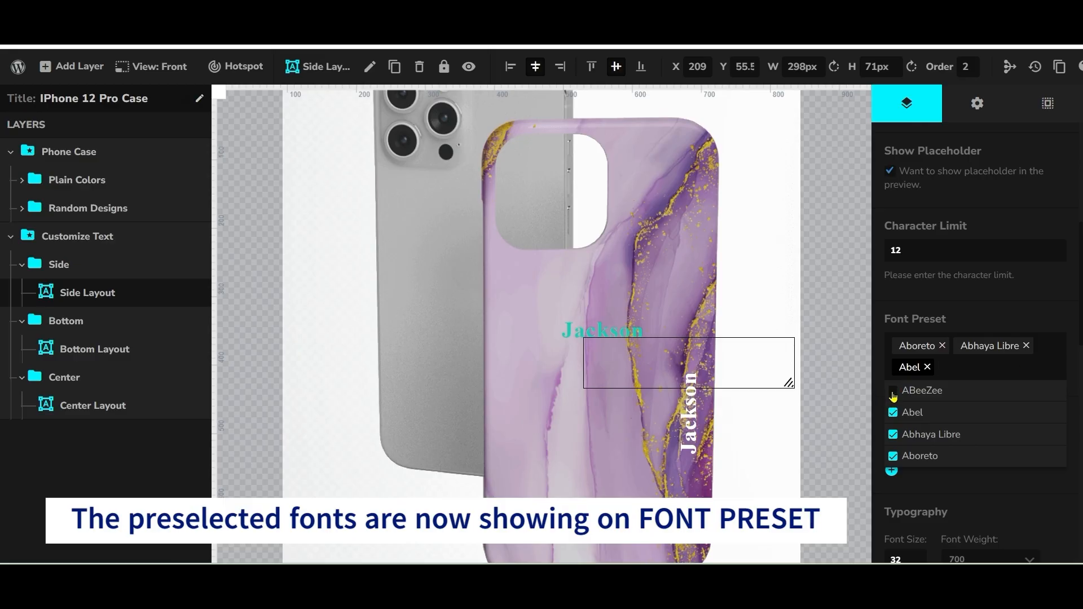
{"action": "left_click", "coordinate": [995, 372]}
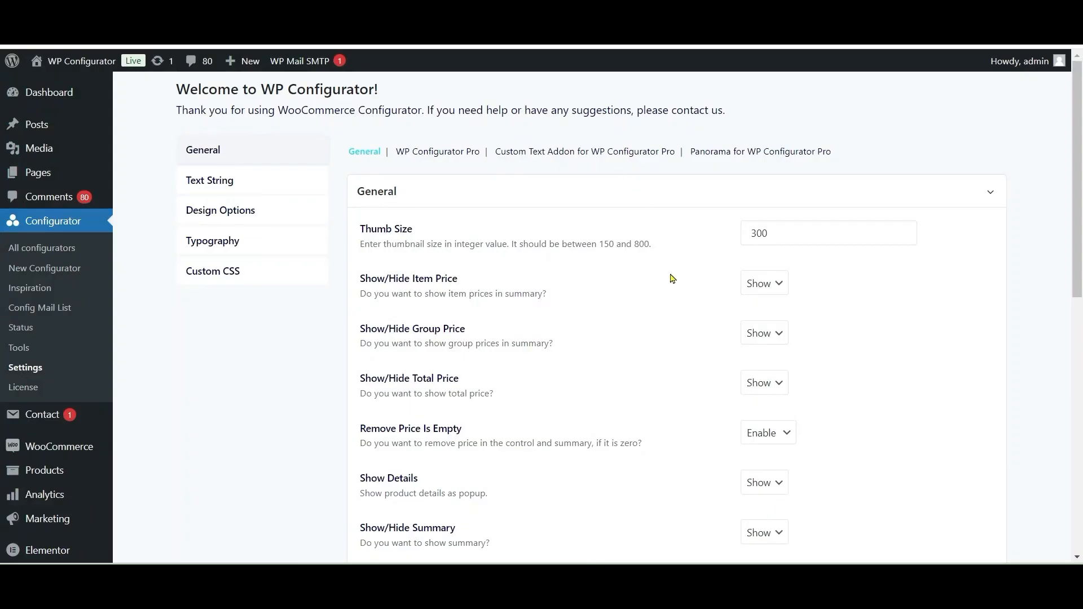
Add BIZ UDGothic to the allowed fonts in the general Configurator settings, keeping the fonts already selected.
{"action": "scroll", "coordinate": [672, 278], "scroll_direction": "down", "scroll_amount": 6}
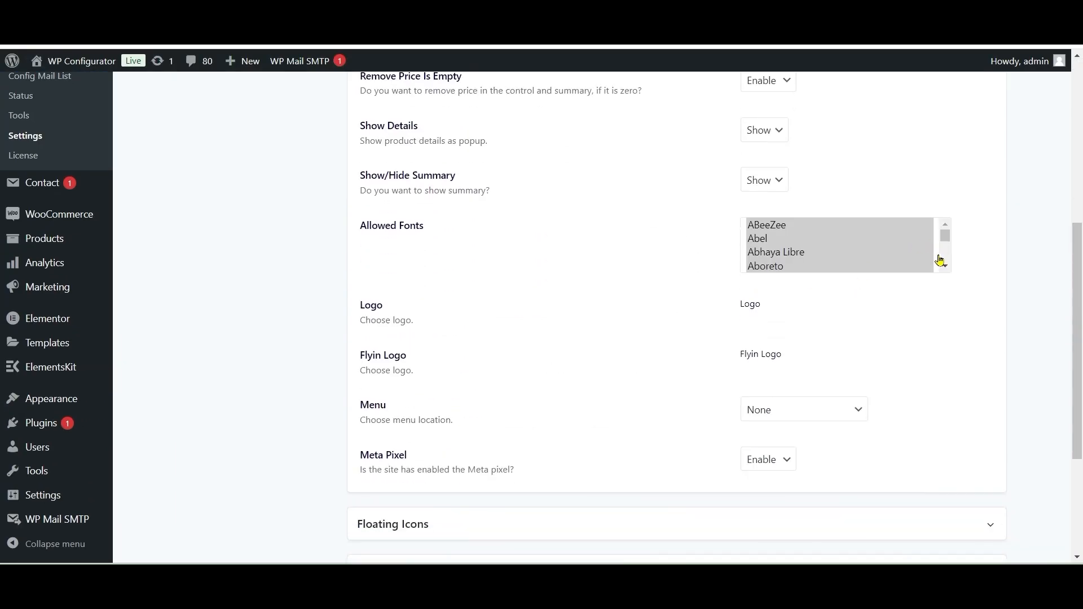
{"action": "scroll", "coordinate": [923, 242], "scroll_direction": "down", "scroll_amount": 5}
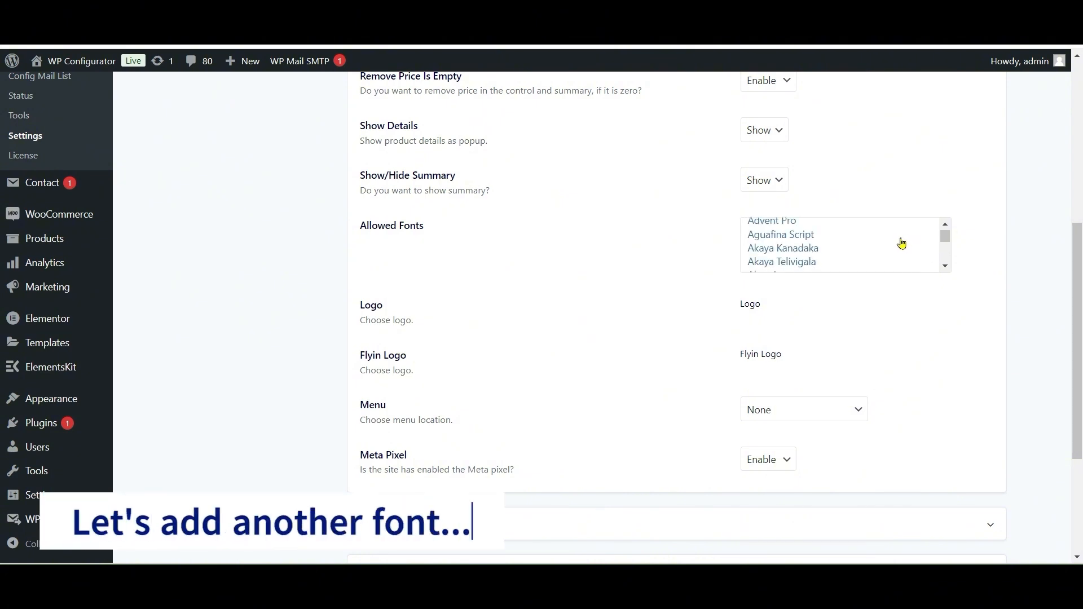
{"action": "scroll", "coordinate": [869, 245], "scroll_direction": "down", "scroll_amount": 3}
{"action": "scroll", "coordinate": [868, 244], "scroll_direction": "down", "scroll_amount": 2}
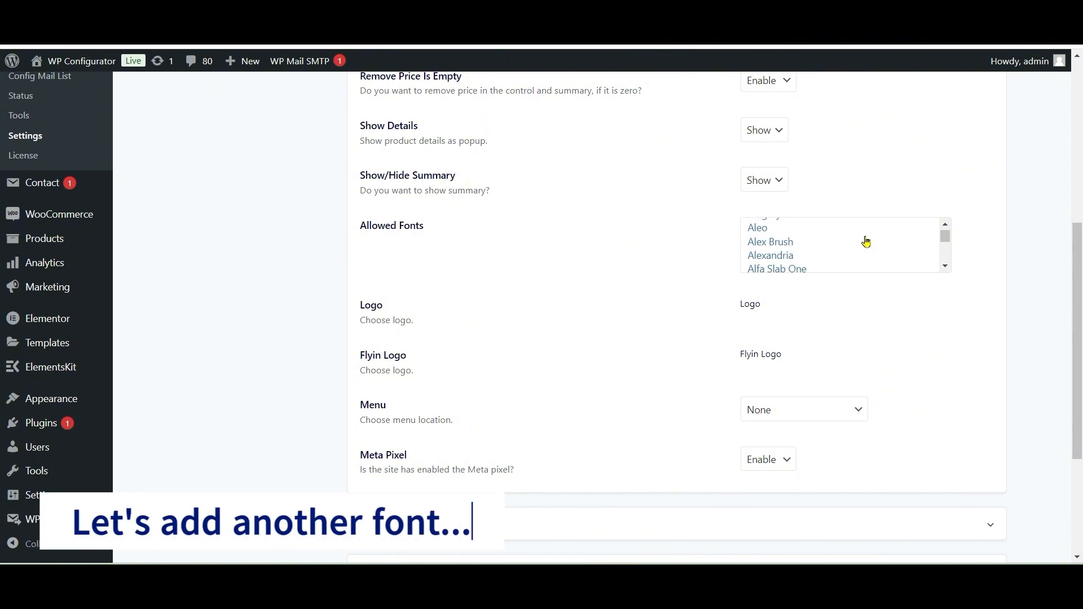
{"action": "scroll", "coordinate": [863, 242], "scroll_direction": "down", "scroll_amount": 12}
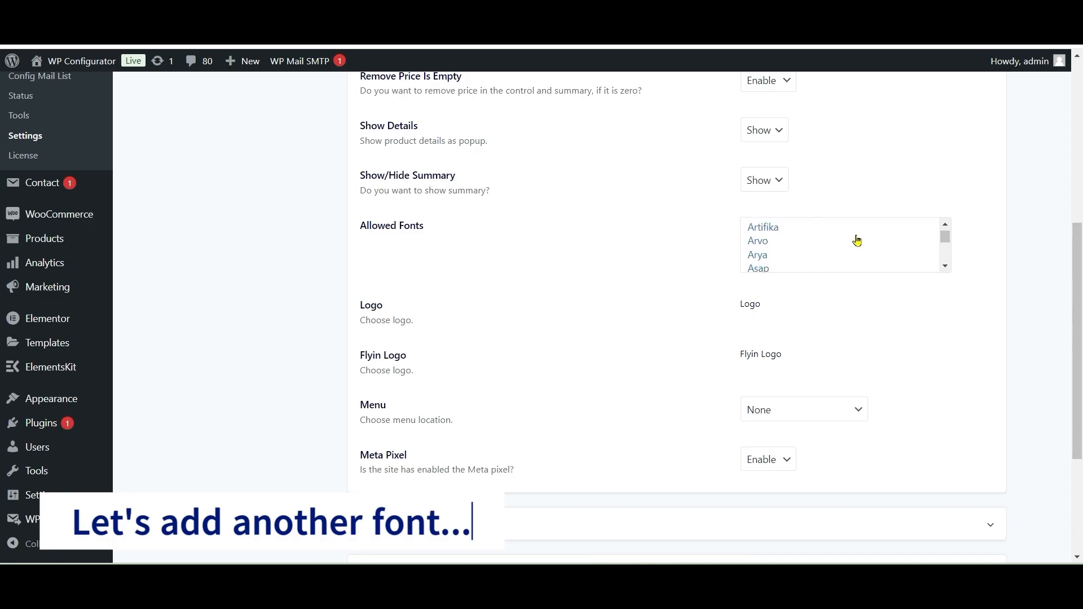
{"action": "scroll", "coordinate": [856, 240], "scroll_direction": "down", "scroll_amount": 9}
{"action": "scroll", "coordinate": [856, 241], "scroll_direction": "up", "scroll_amount": 2}
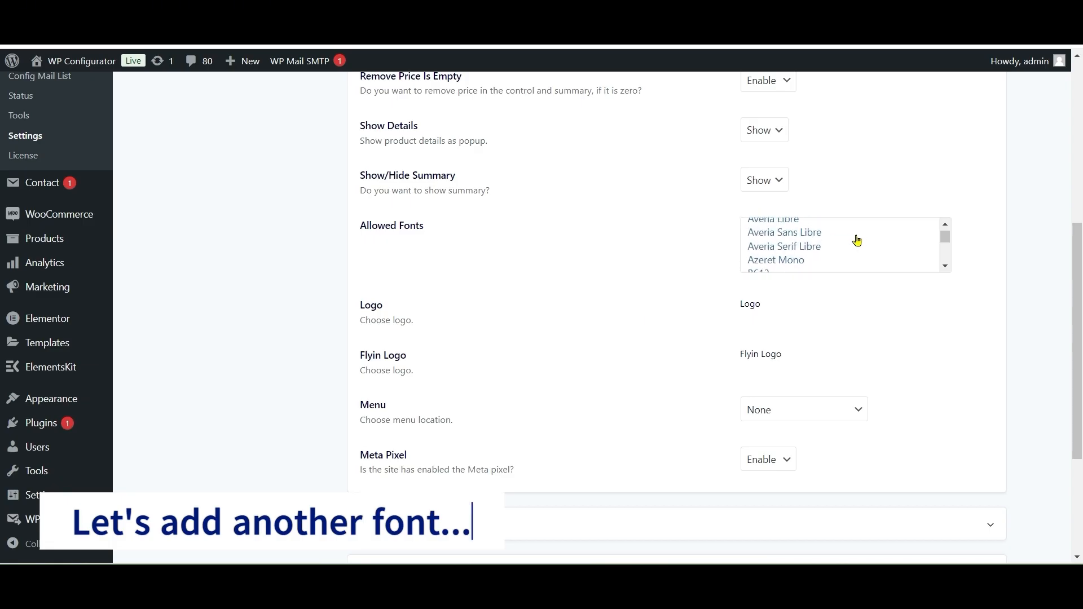
{"action": "scroll", "coordinate": [856, 240], "scroll_direction": "down", "scroll_amount": 2}
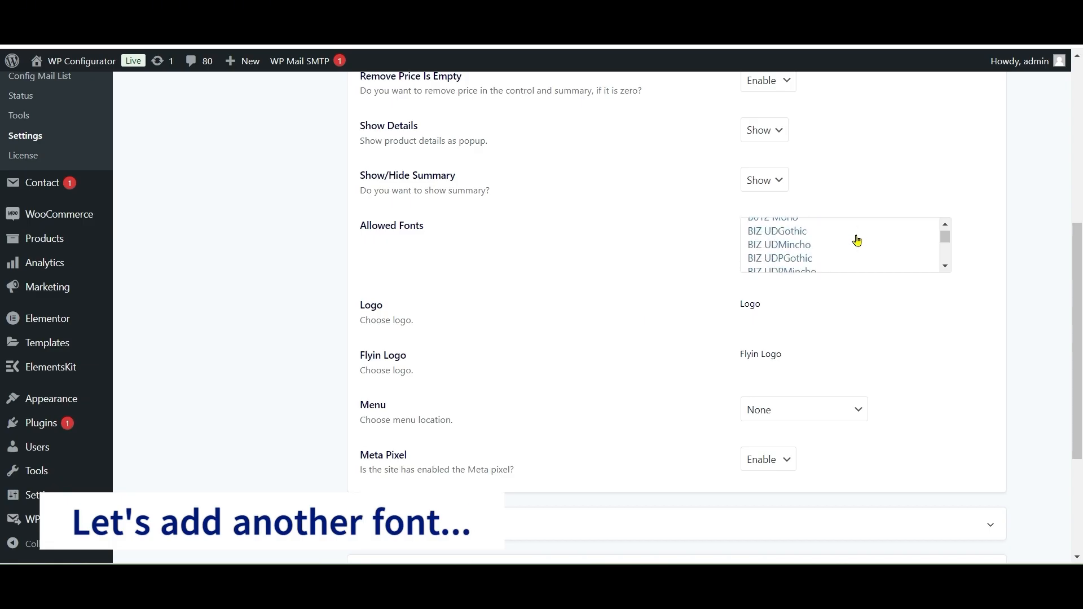
{"action": "left_click", "coordinate": [793, 234]}
{"action": "scroll", "coordinate": [838, 242], "scroll_direction": "up", "scroll_amount": 4}
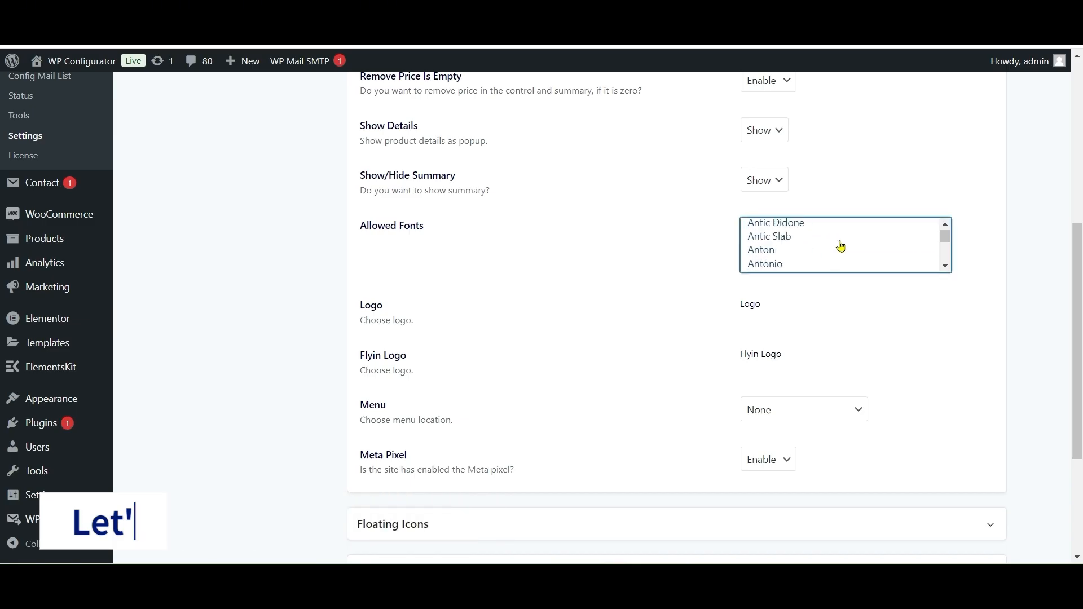
{"action": "scroll", "coordinate": [840, 246], "scroll_direction": "up", "scroll_amount": 12}
{"action": "scroll", "coordinate": [840, 253], "scroll_direction": "down", "scroll_amount": 2}
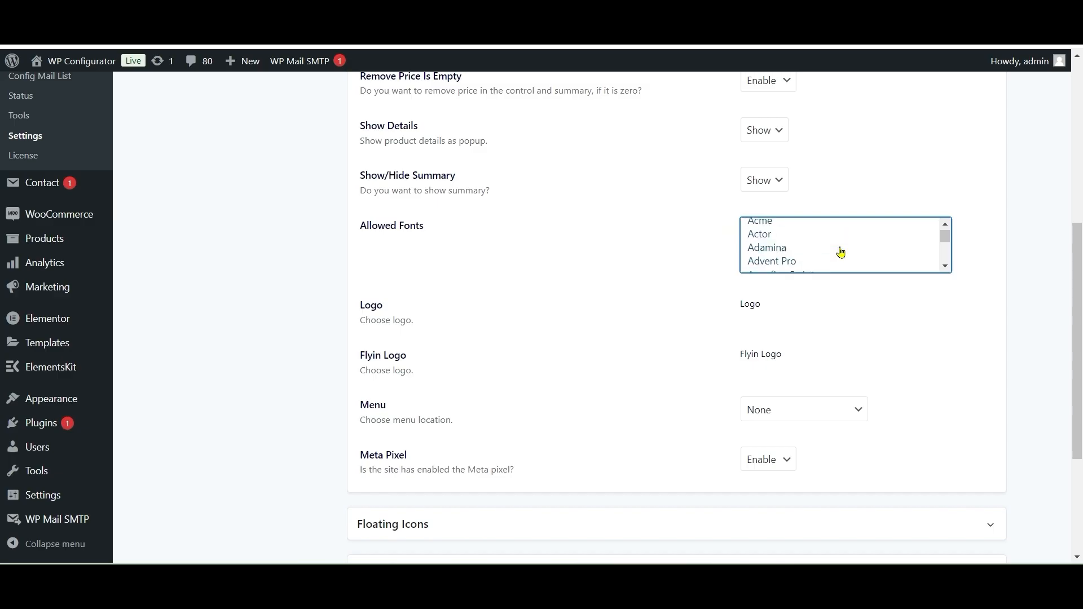
Save the Configurator settings with the extended font selection.
{"action": "scroll", "coordinate": [839, 249], "scroll_direction": "down", "scroll_amount": 2}
{"action": "scroll", "coordinate": [656, 370], "scroll_direction": "down", "scroll_amount": 4}
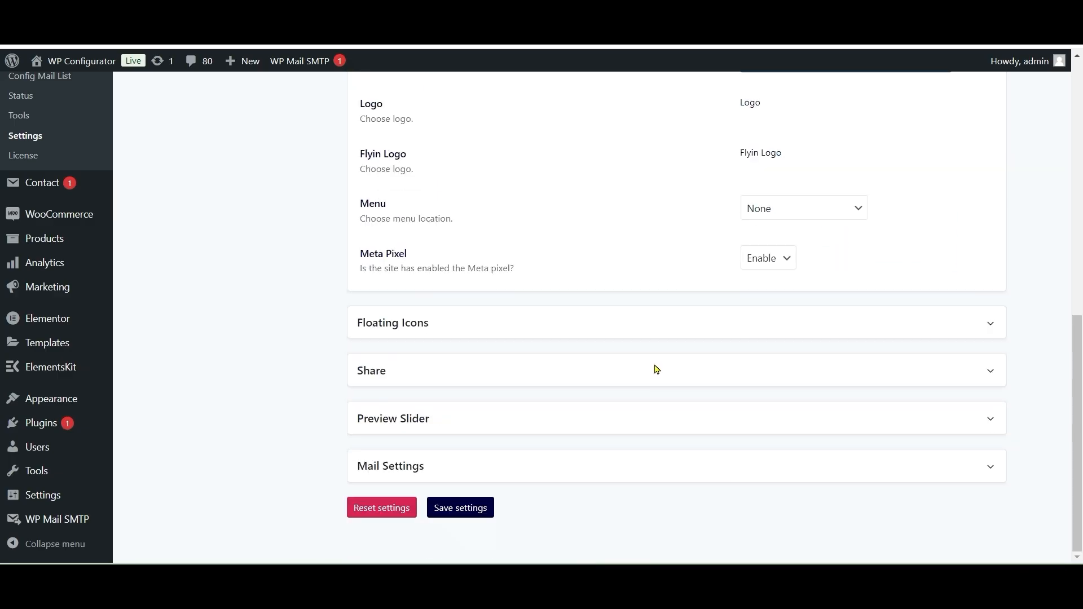
{"action": "left_click", "coordinate": [464, 517]}
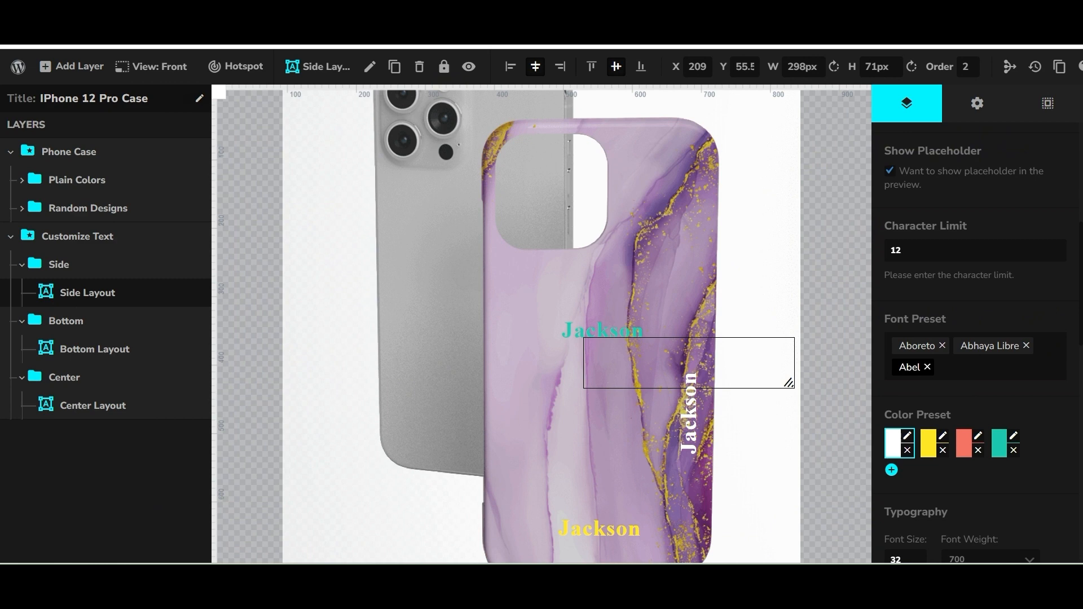
Reload the IPhone 12 Pro Case editor and look through the Phone Case group's control and other settings.
{"action": "key", "text": "F5"}
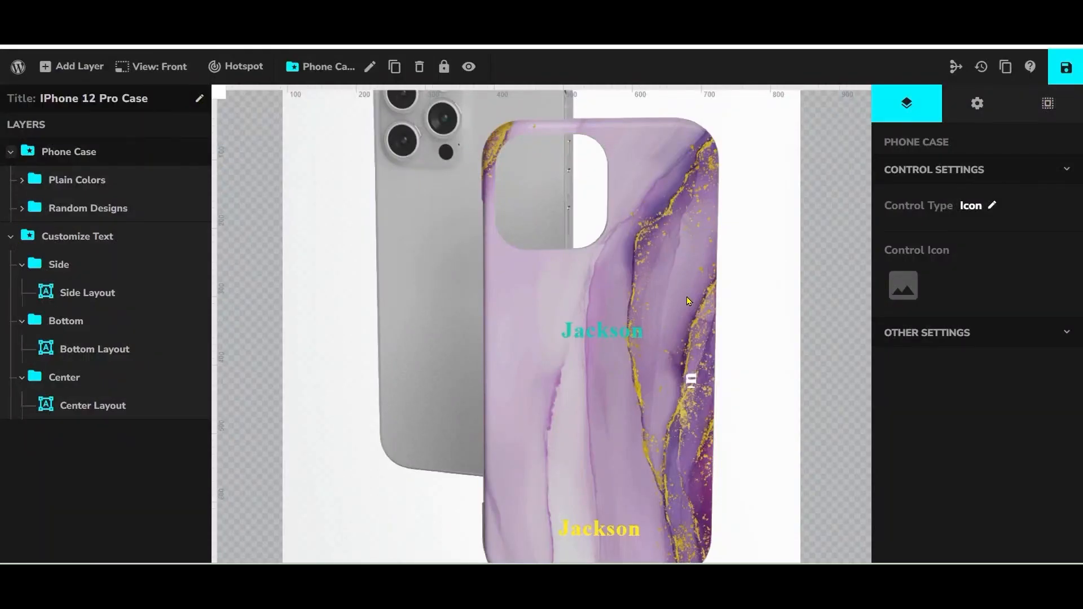
{"action": "left_click", "coordinate": [945, 334]}
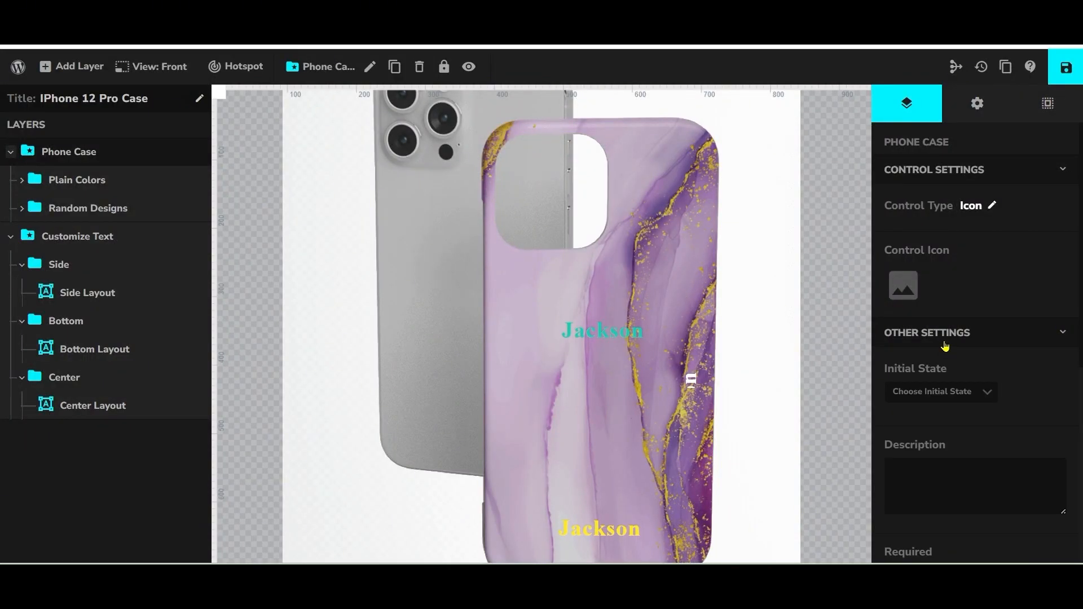
{"action": "left_click", "coordinate": [918, 179]}
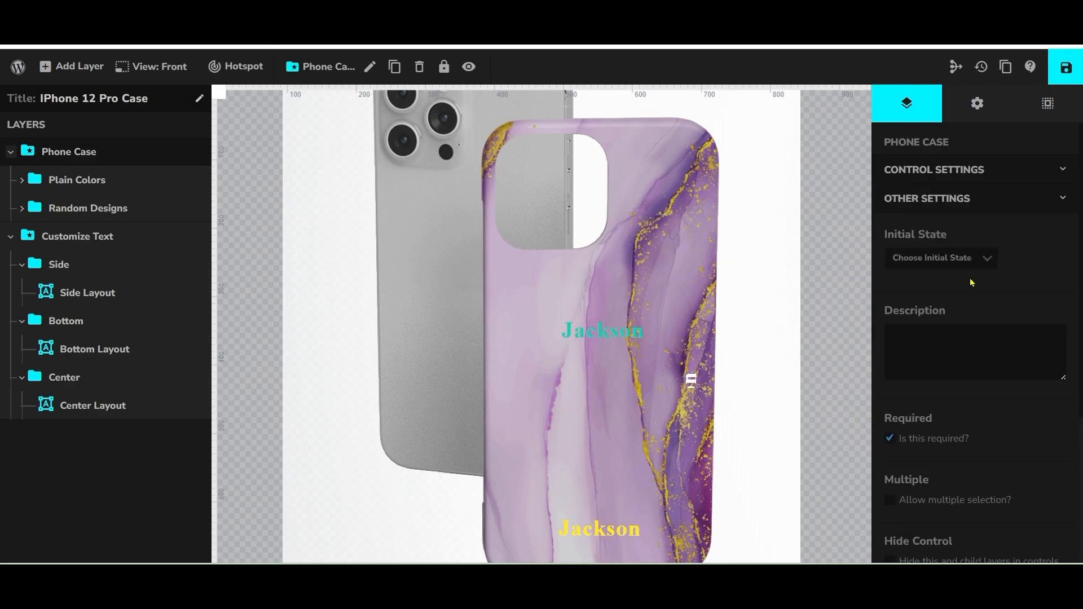
{"action": "left_click", "coordinate": [937, 172]}
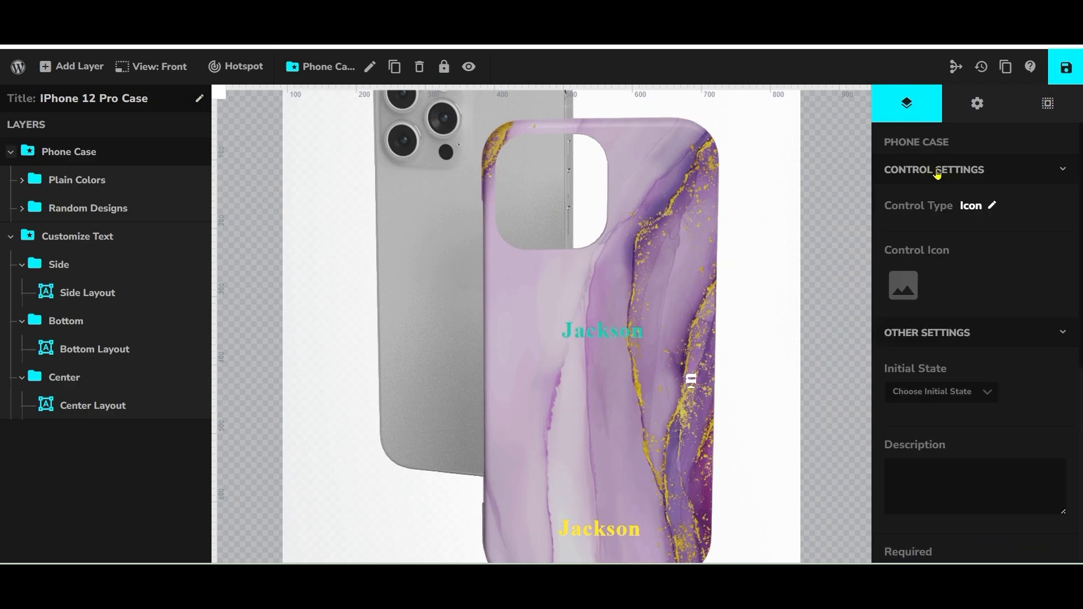
{"action": "scroll", "coordinate": [944, 254], "scroll_direction": "down", "scroll_amount": 6}
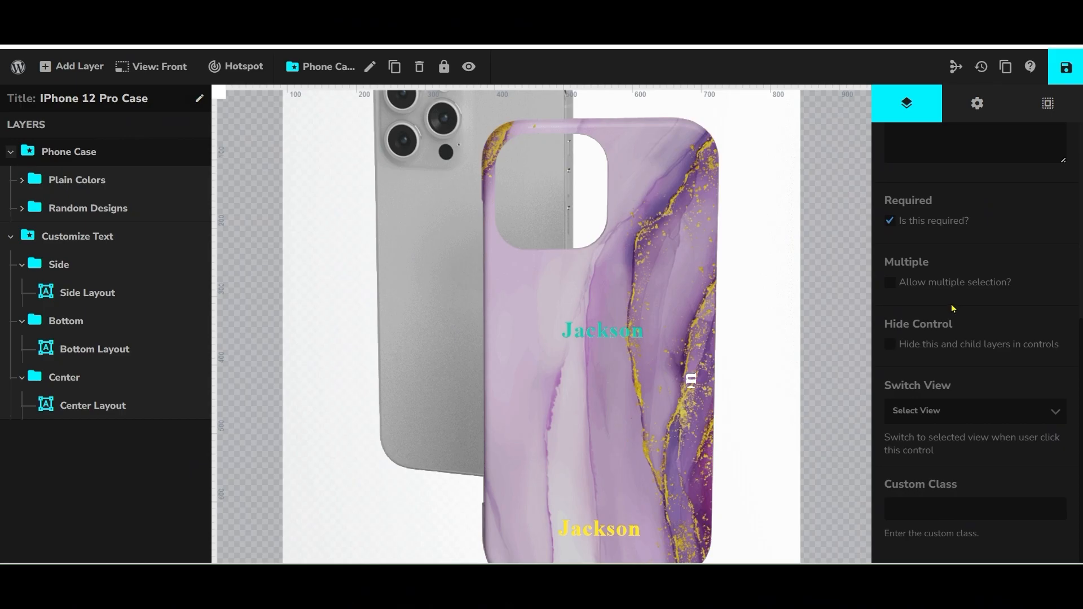
{"action": "scroll", "coordinate": [952, 308], "scroll_direction": "up", "scroll_amount": 6}
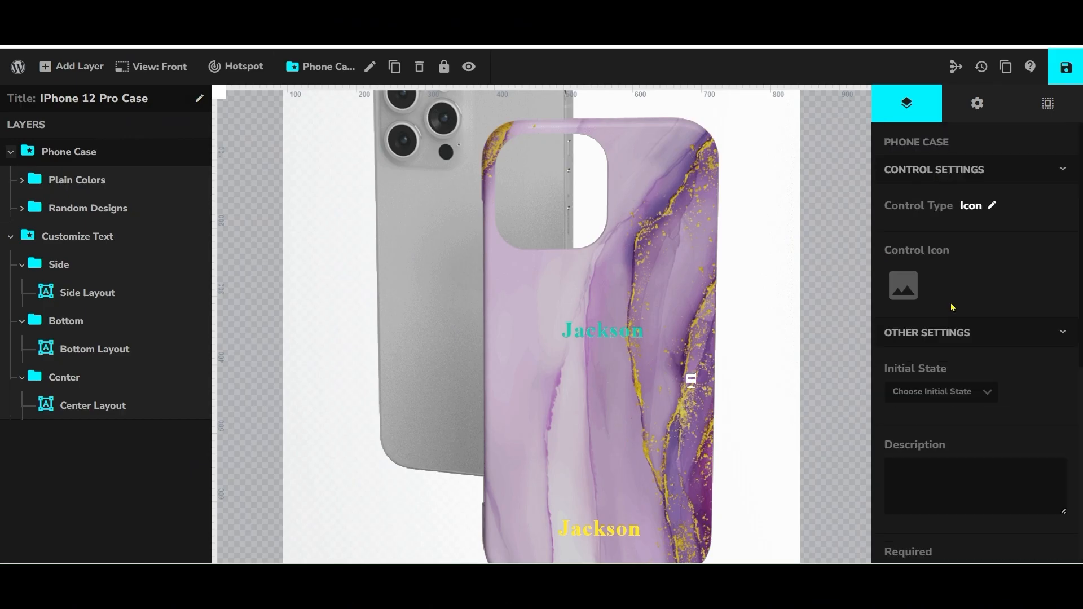
Add BIZ UDGothic to the Side Layout text layer's font presets.
{"action": "left_click", "coordinate": [71, 294]}
{"action": "scroll", "coordinate": [943, 350], "scroll_direction": "down", "scroll_amount": 4}
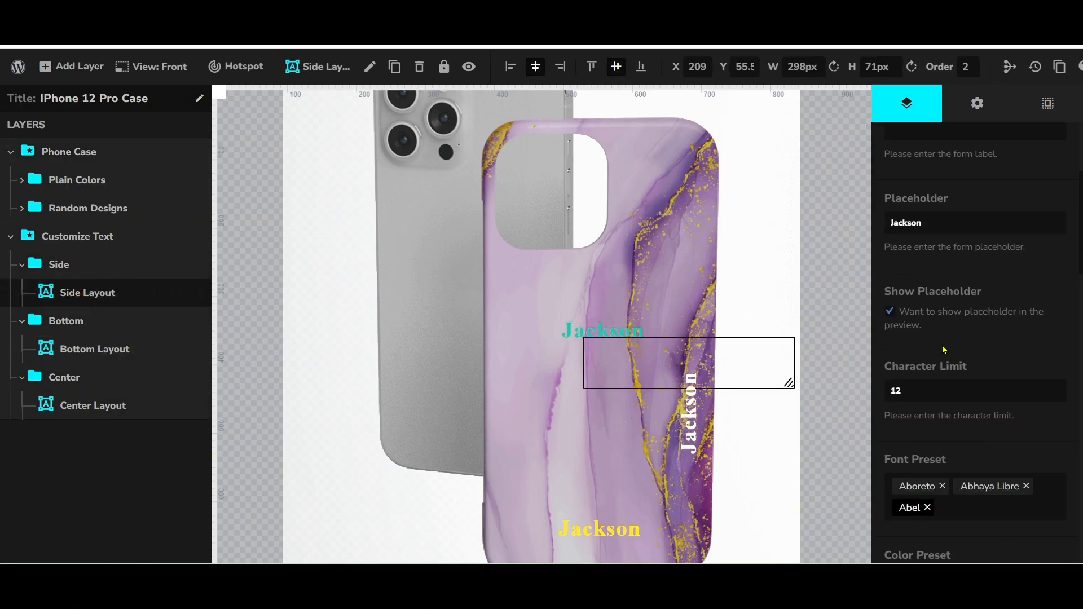
{"action": "scroll", "coordinate": [944, 350], "scroll_direction": "down", "scroll_amount": 2}
{"action": "left_click", "coordinate": [964, 373]}
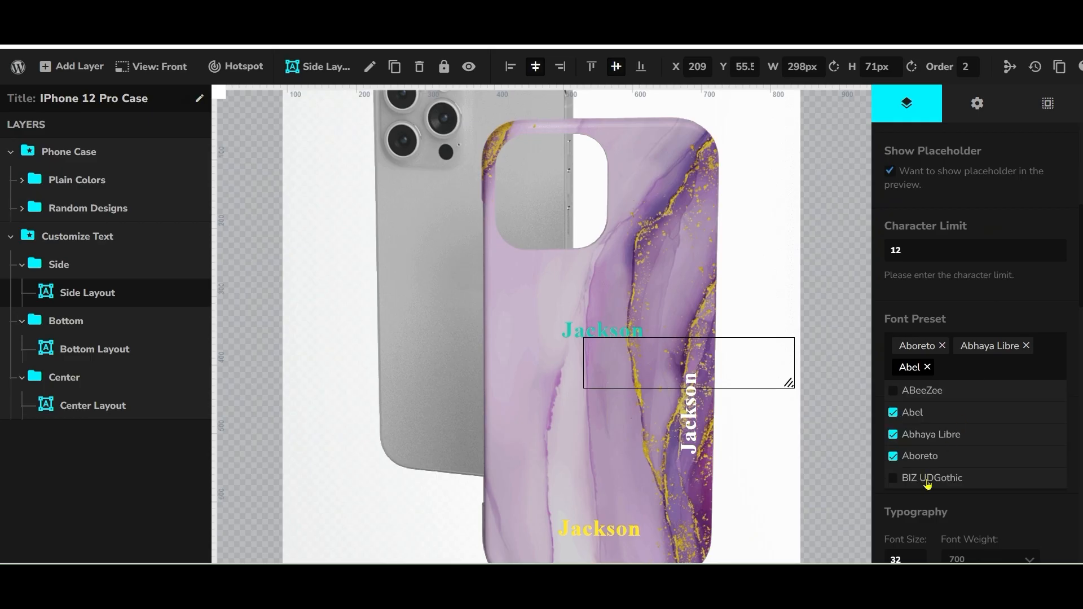
{"action": "left_click", "coordinate": [892, 479]}
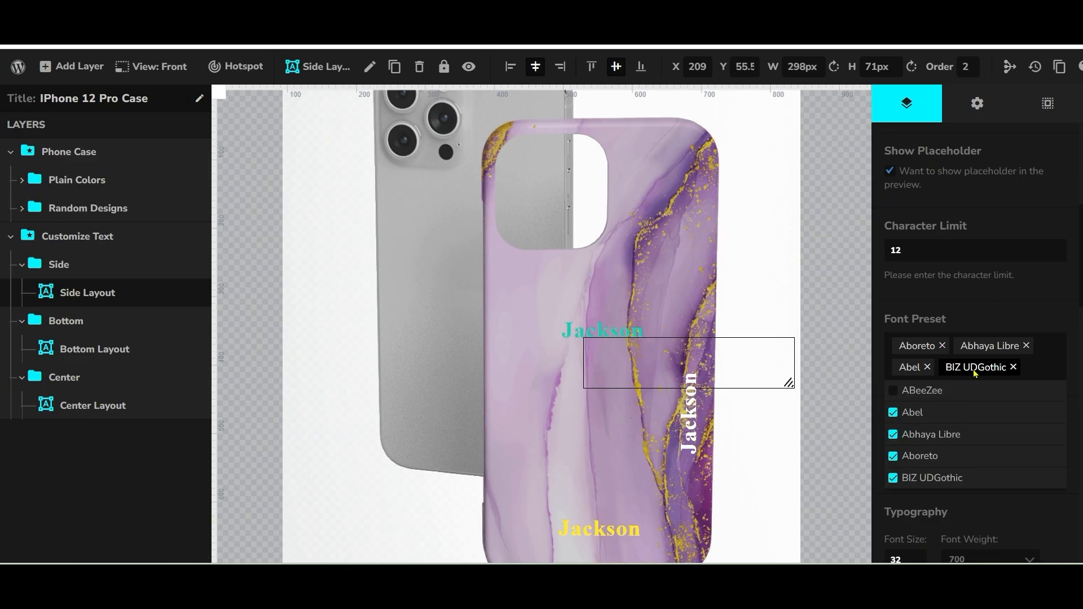
{"action": "left_click", "coordinate": [1053, 370]}
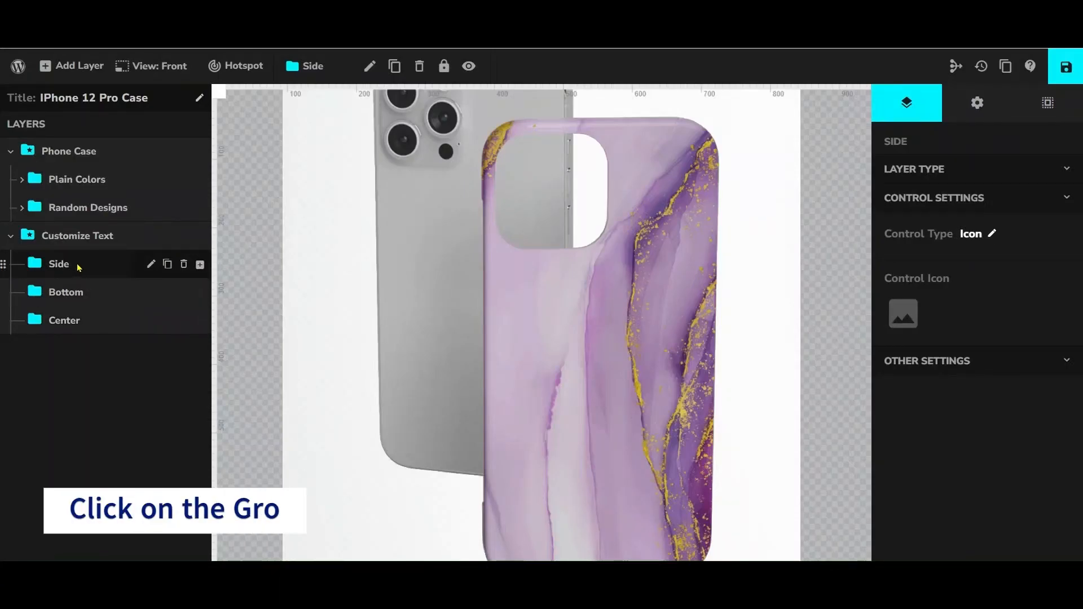
Add a text layer to the Side group under Customize Text and name it Side Layout.
{"action": "left_click", "coordinate": [79, 267]}
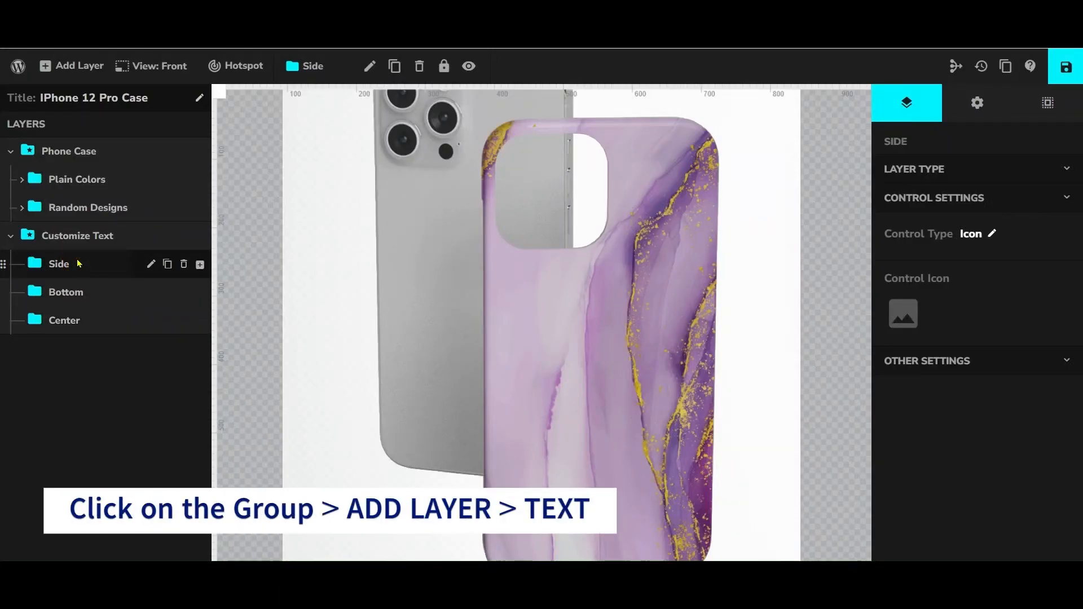
{"action": "left_click", "coordinate": [79, 66]}
{"action": "left_click", "coordinate": [81, 198]}
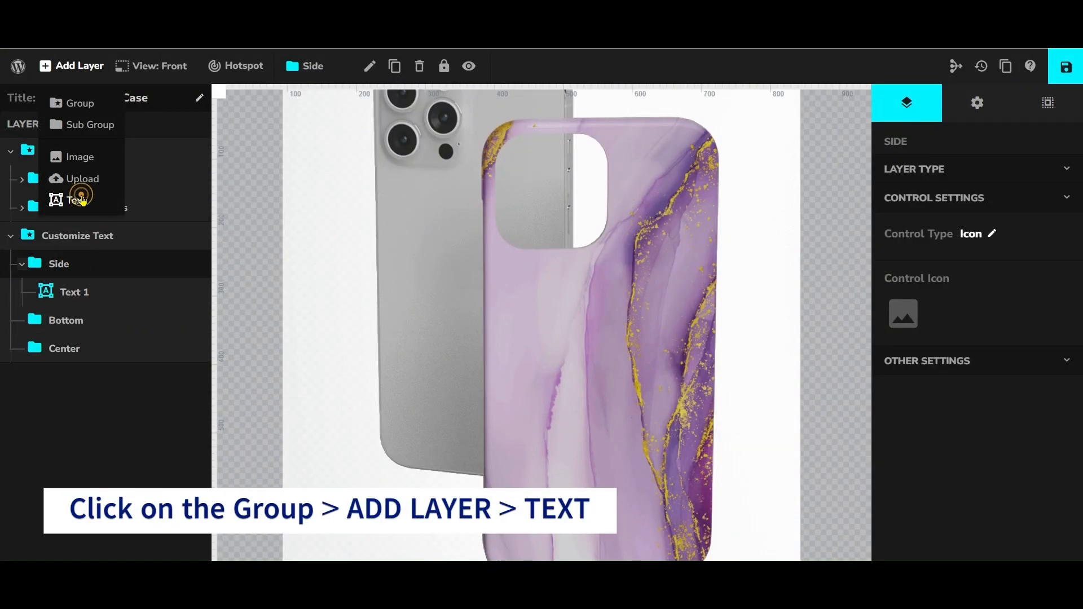
{"action": "left_click", "coordinate": [119, 293]}
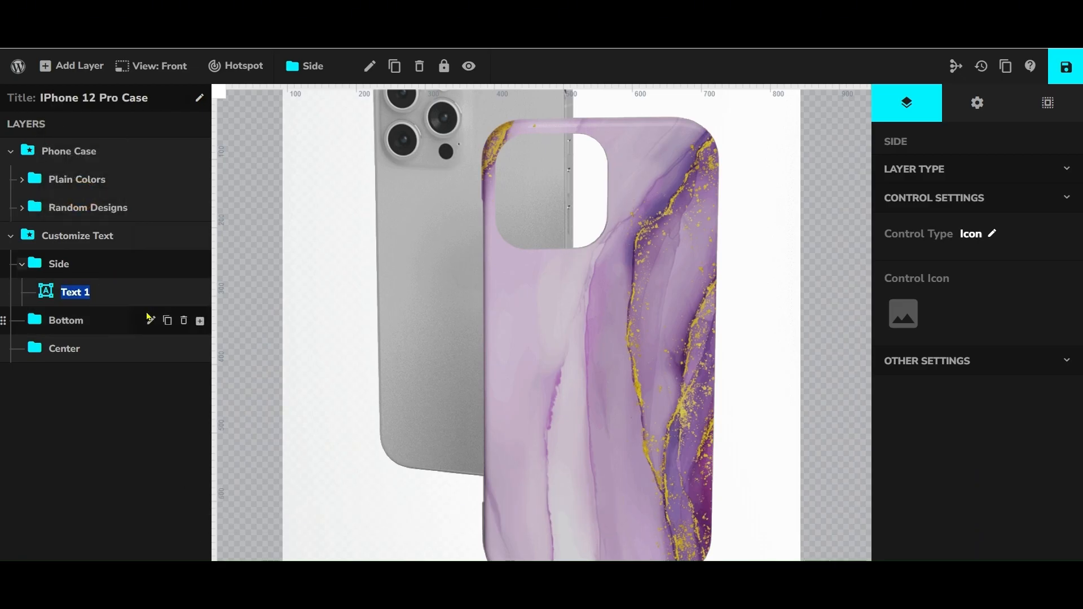
{"action": "type", "text": "Side Layout"}
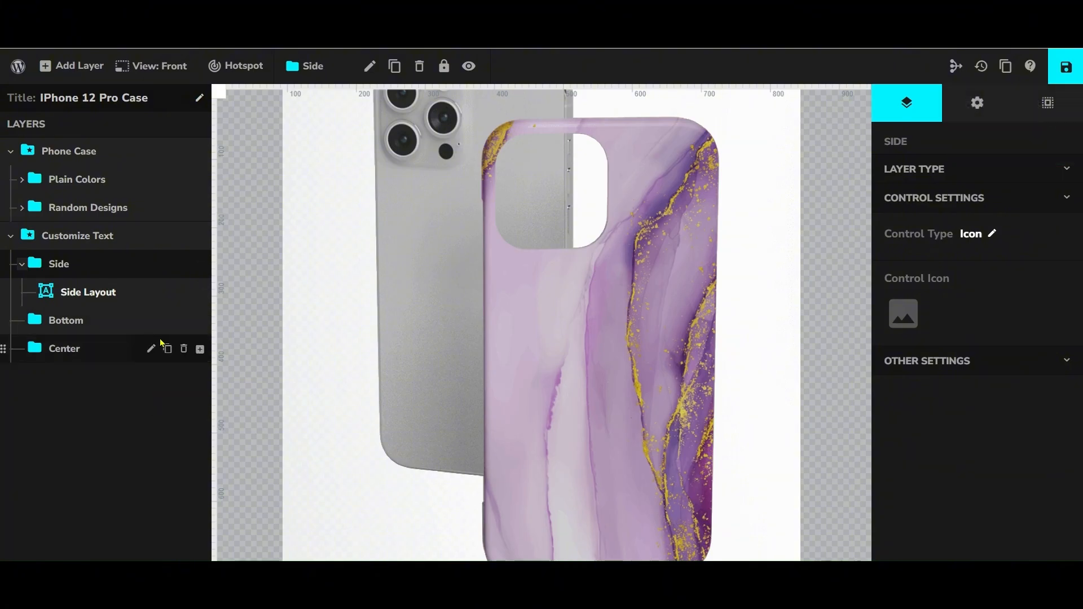
{"action": "left_click", "coordinate": [161, 394]}
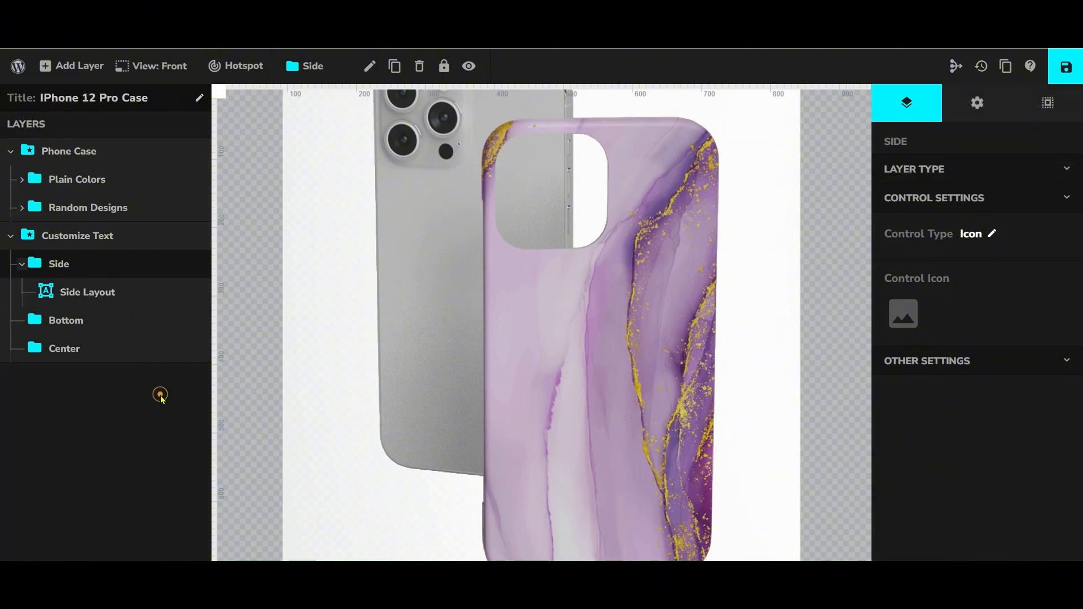
Enter a sample first name as the new Side Layout layer's placeholder and show the placeholder in the preview.
{"action": "left_click", "coordinate": [101, 292]}
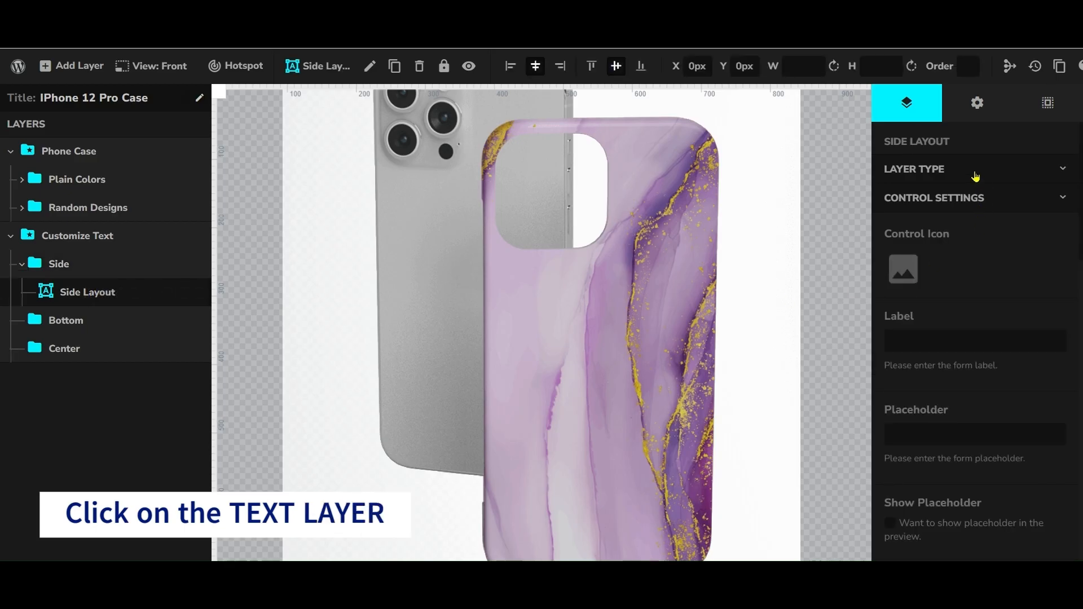
{"action": "scroll", "coordinate": [962, 330], "scroll_direction": "down", "scroll_amount": 3}
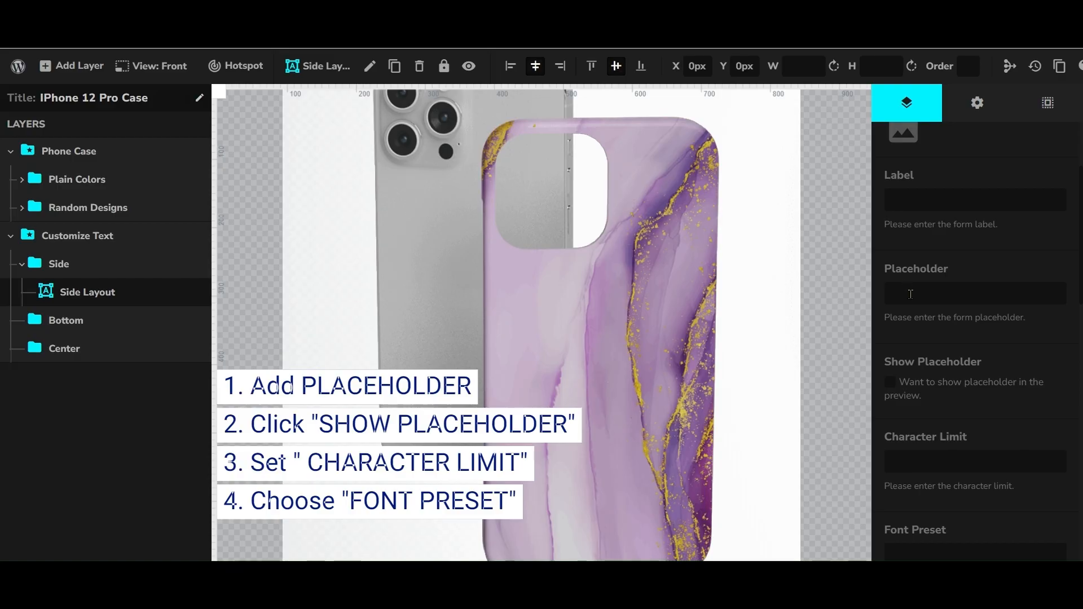
{"action": "left_click", "coordinate": [910, 294]}
{"action": "type", "text": "Jackson"}
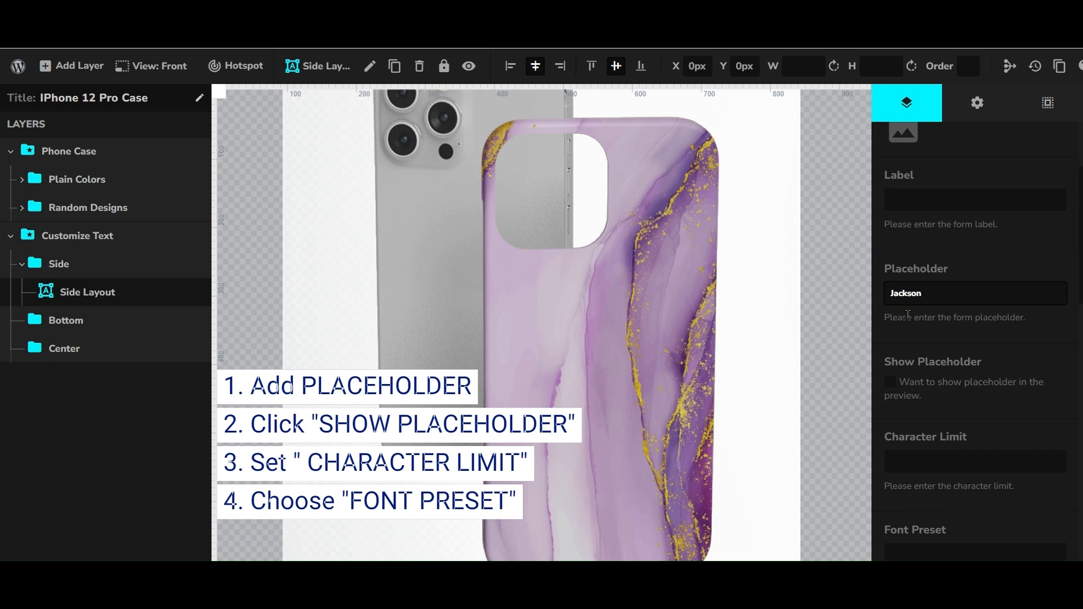
{"action": "left_click", "coordinate": [891, 384]}
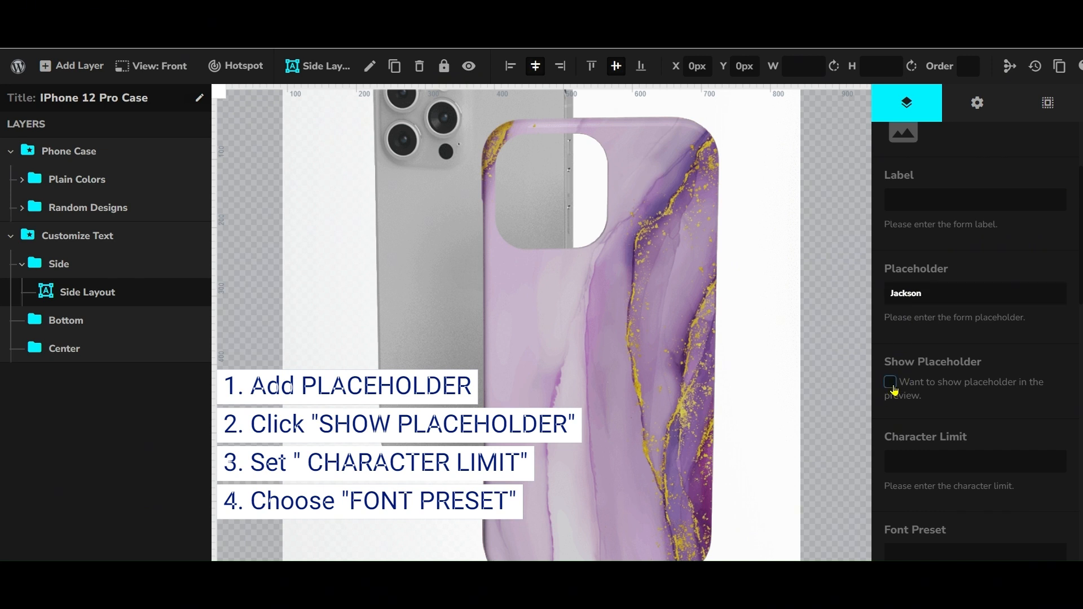
Set the Side Layout's character limit to 12.
{"action": "scroll", "coordinate": [913, 394], "scroll_direction": "down", "scroll_amount": 1}
{"action": "left_click", "coordinate": [941, 395]}
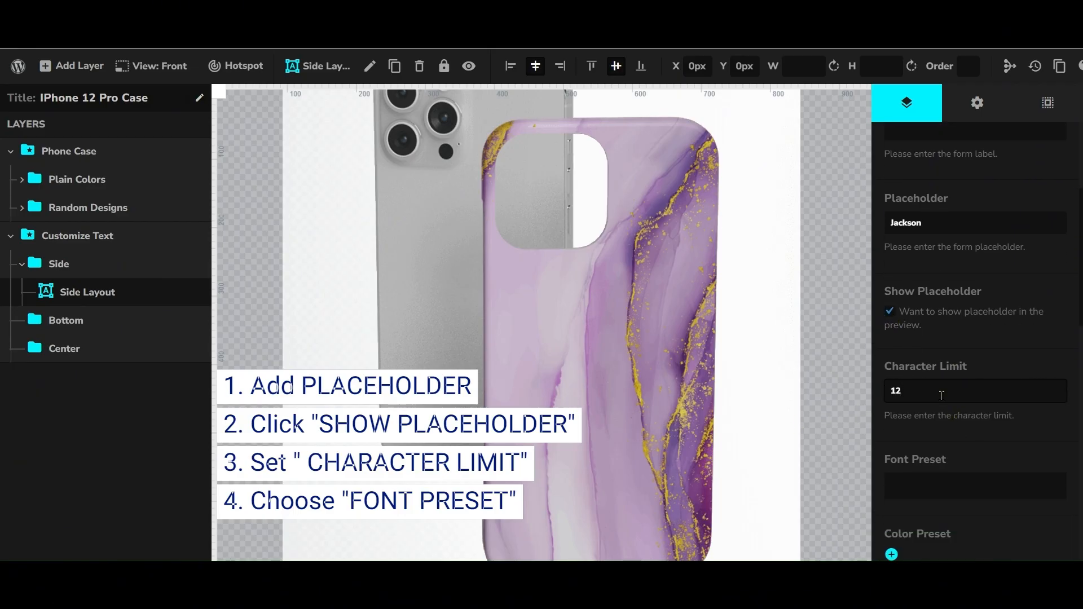
{"action": "type", "text": "12"}
Choose Aboreto, Abhaya Libre and Abel as the Side Layout's font presets.
{"action": "scroll", "coordinate": [941, 395], "scroll_direction": "down", "scroll_amount": 2}
{"action": "left_click", "coordinate": [921, 345]}
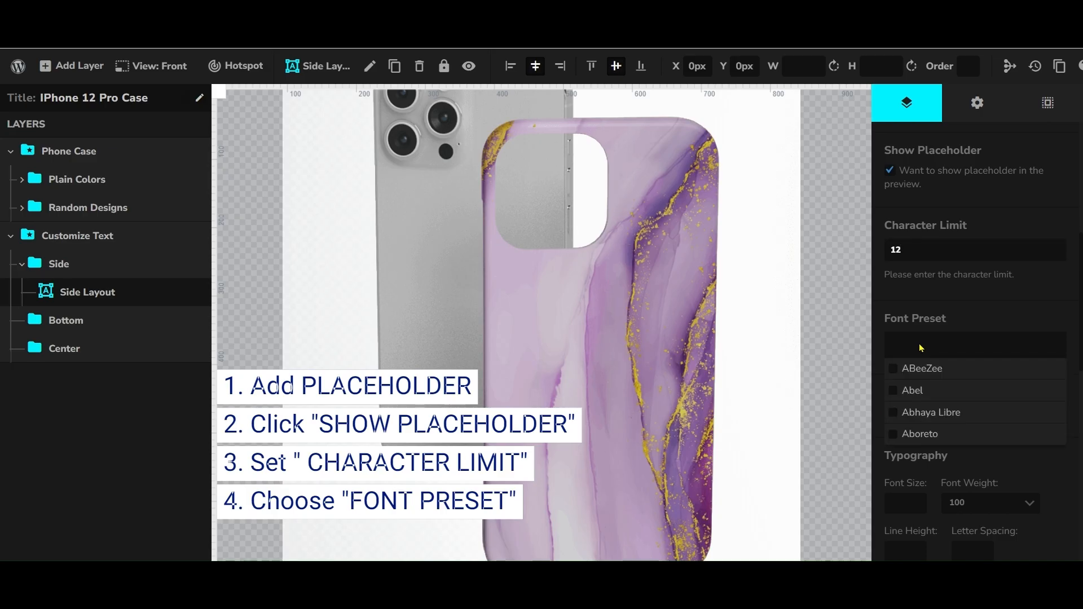
{"action": "left_click", "coordinate": [894, 433]}
{"action": "left_click", "coordinate": [895, 412]}
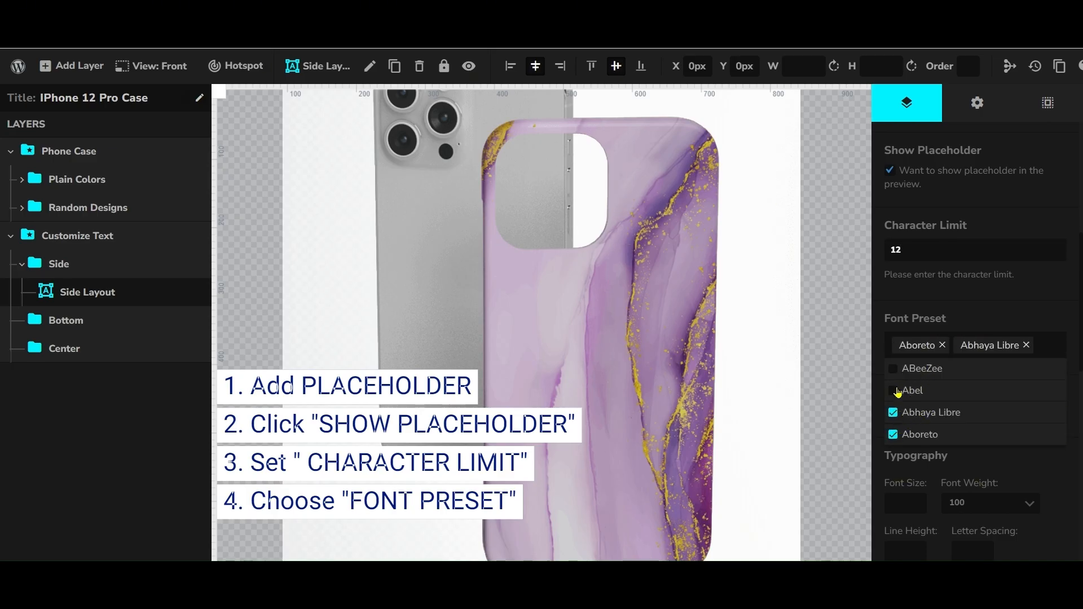
{"action": "left_click", "coordinate": [896, 390]}
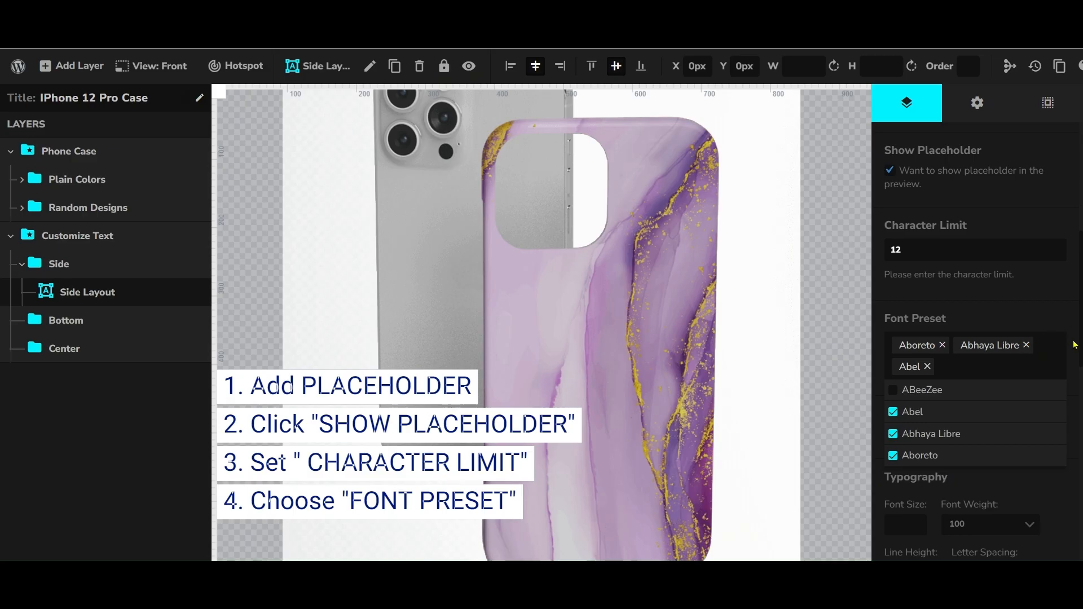
{"action": "left_click", "coordinate": [1050, 370]}
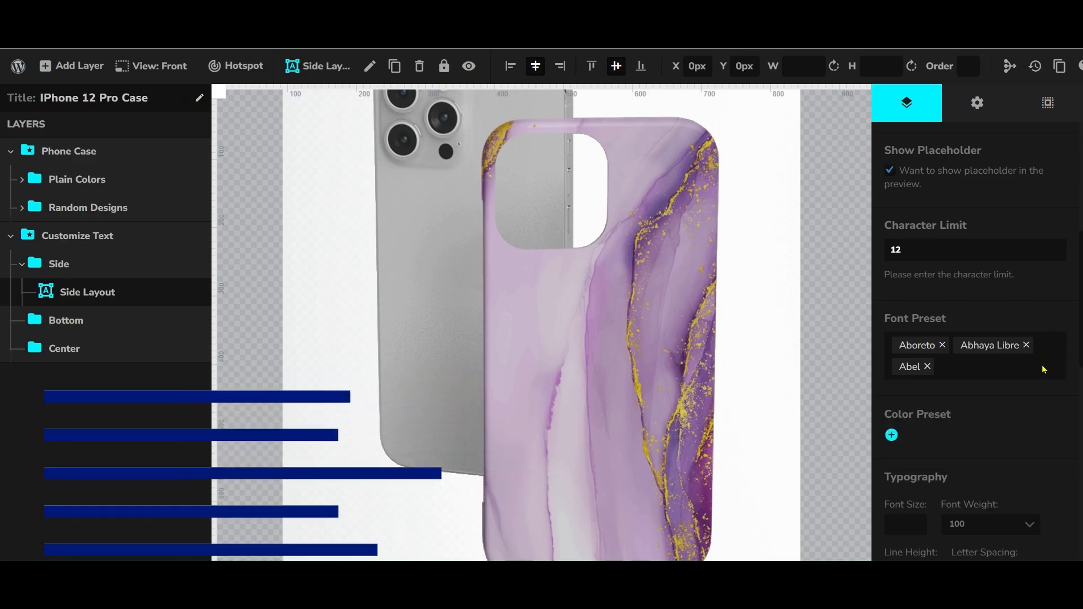
Add white, teal and yellow swatches as the Side Layout's color presets.
{"action": "left_click", "coordinate": [891, 434]}
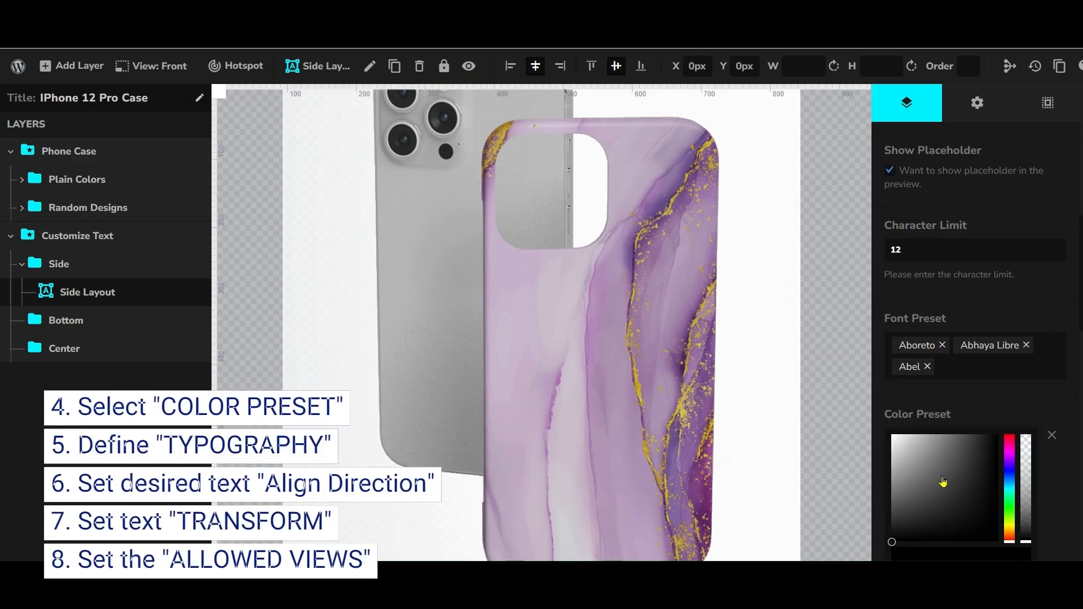
{"action": "scroll", "coordinate": [988, 440], "scroll_direction": "down", "scroll_amount": 5}
{"action": "left_click", "coordinate": [914, 356]}
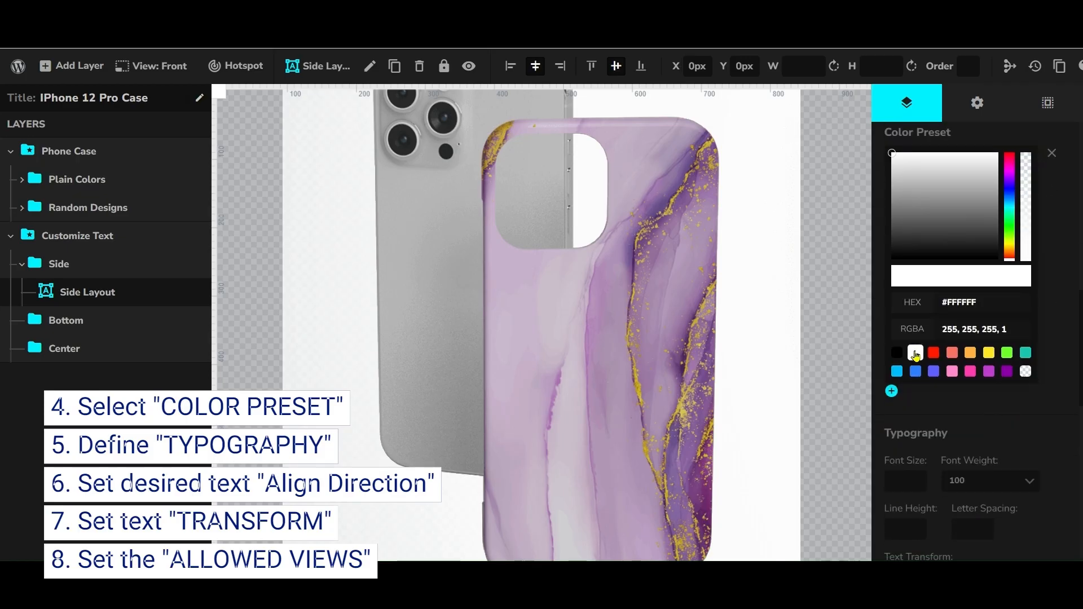
{"action": "left_click", "coordinate": [891, 187]}
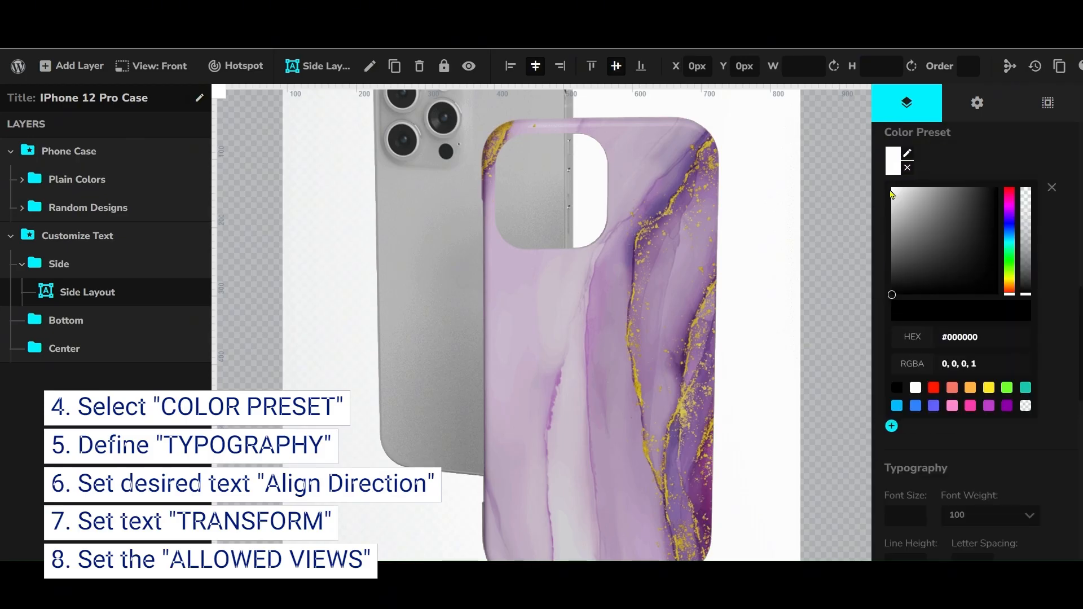
{"action": "left_click", "coordinate": [1023, 393]}
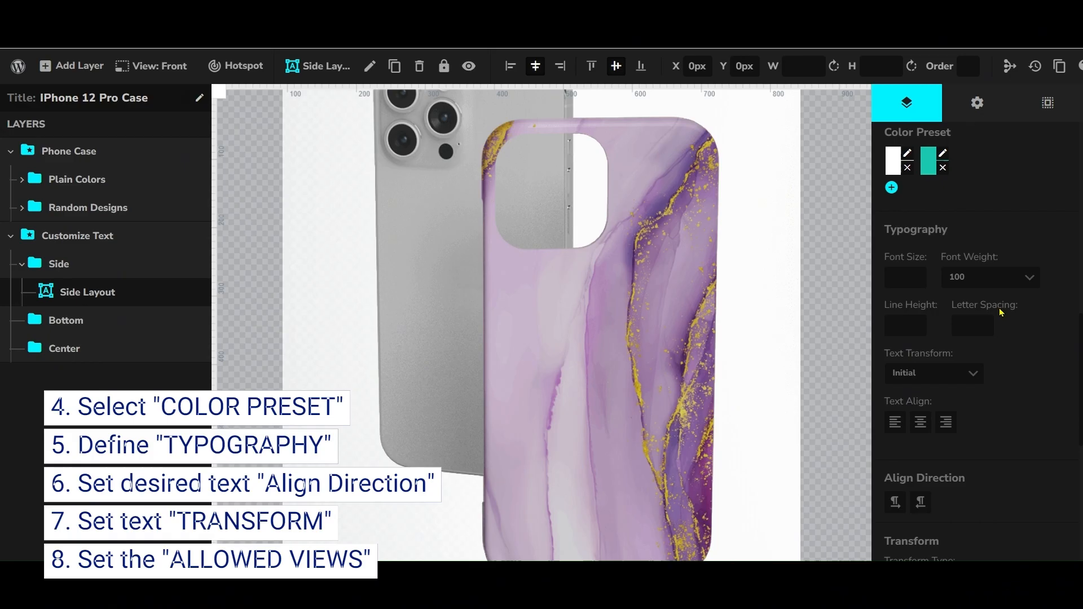
{"action": "left_click", "coordinate": [891, 188]}
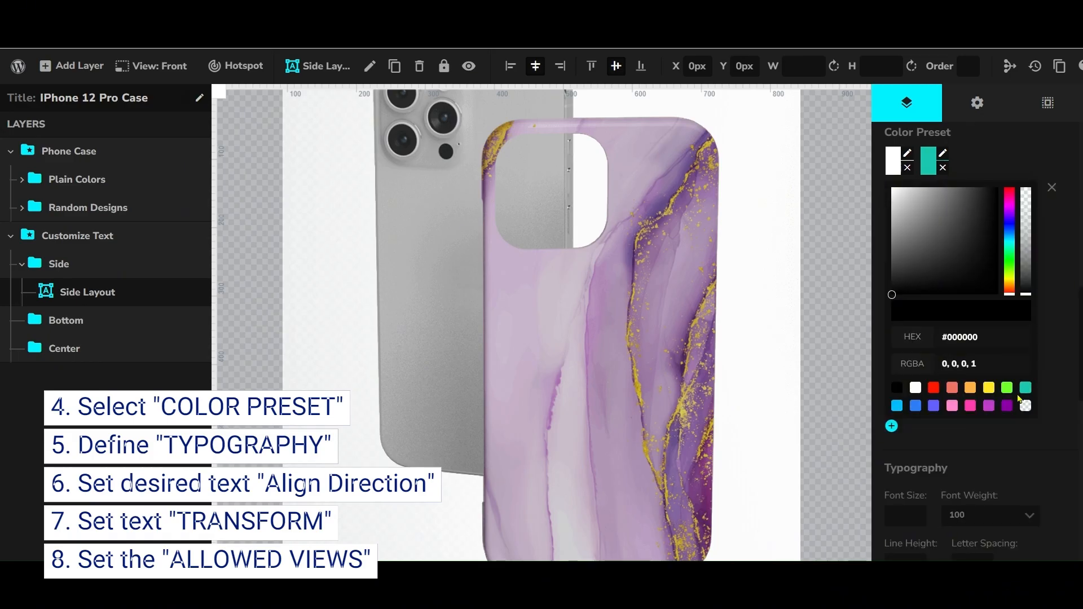
{"action": "left_click", "coordinate": [988, 388]}
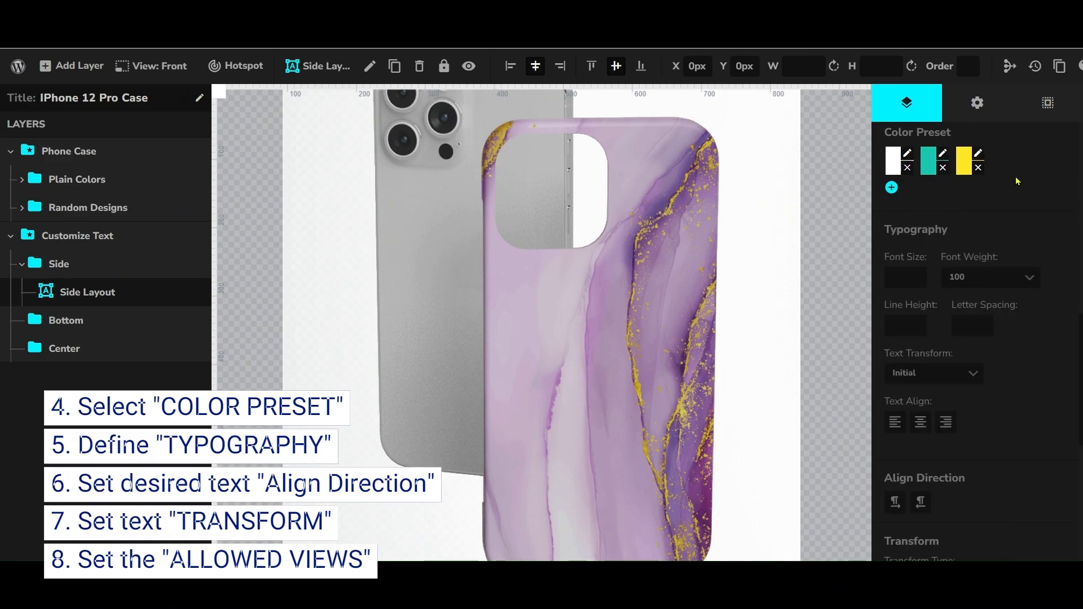
Add a fourth color preset of #111111 and change it to the coral swatch.
{"action": "scroll", "coordinate": [1029, 201], "scroll_direction": "up", "scroll_amount": 2}
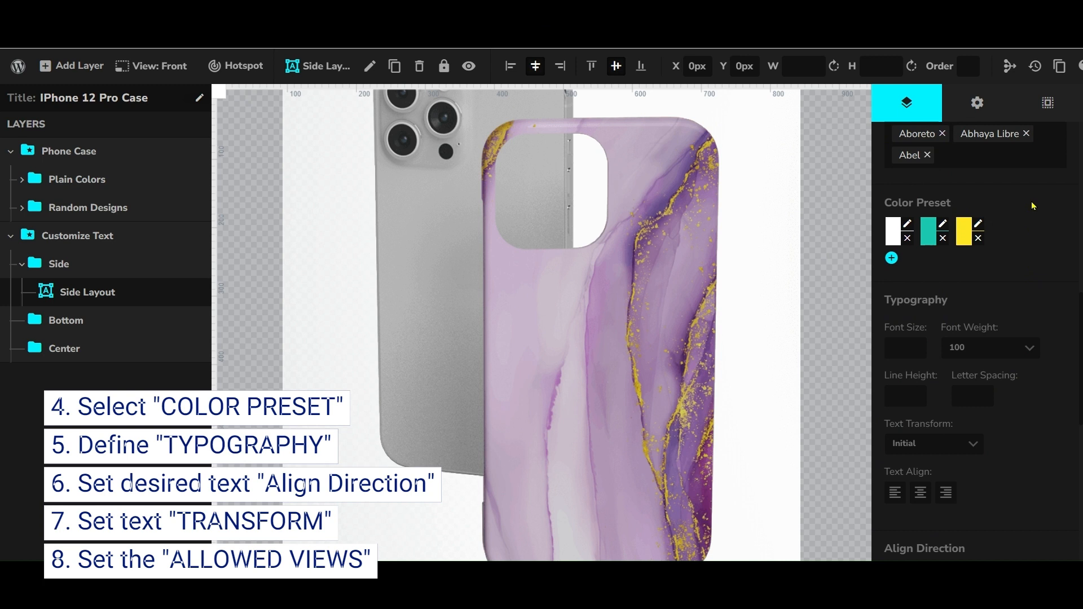
{"action": "left_click", "coordinate": [891, 259]}
{"action": "scroll", "coordinate": [963, 342], "scroll_direction": "down", "scroll_amount": 1}
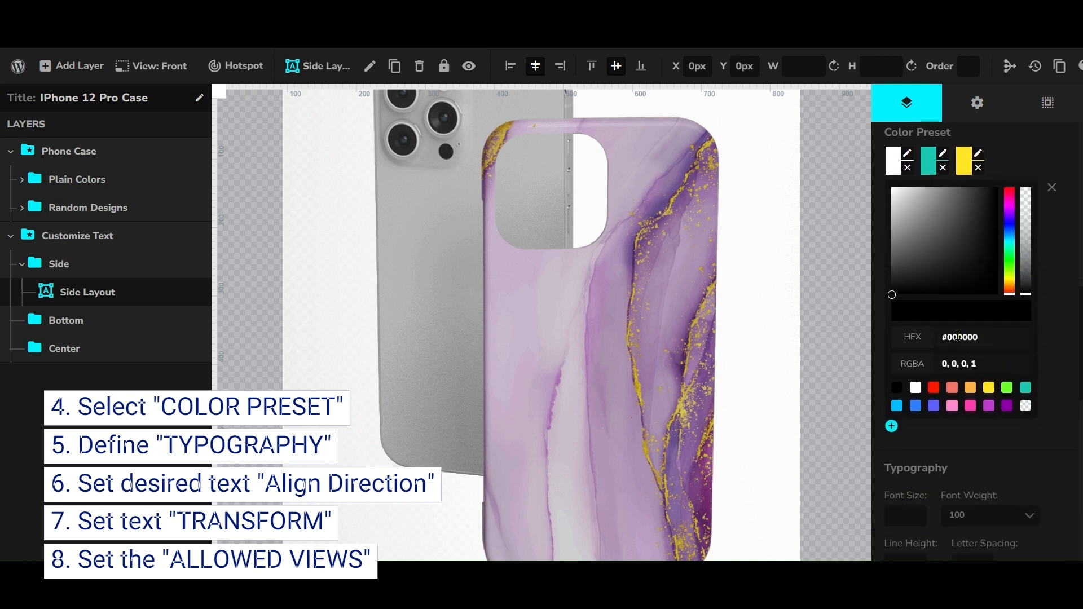
{"action": "left_click_drag", "start_coordinate": [895, 290], "coordinate": [980, 251]}
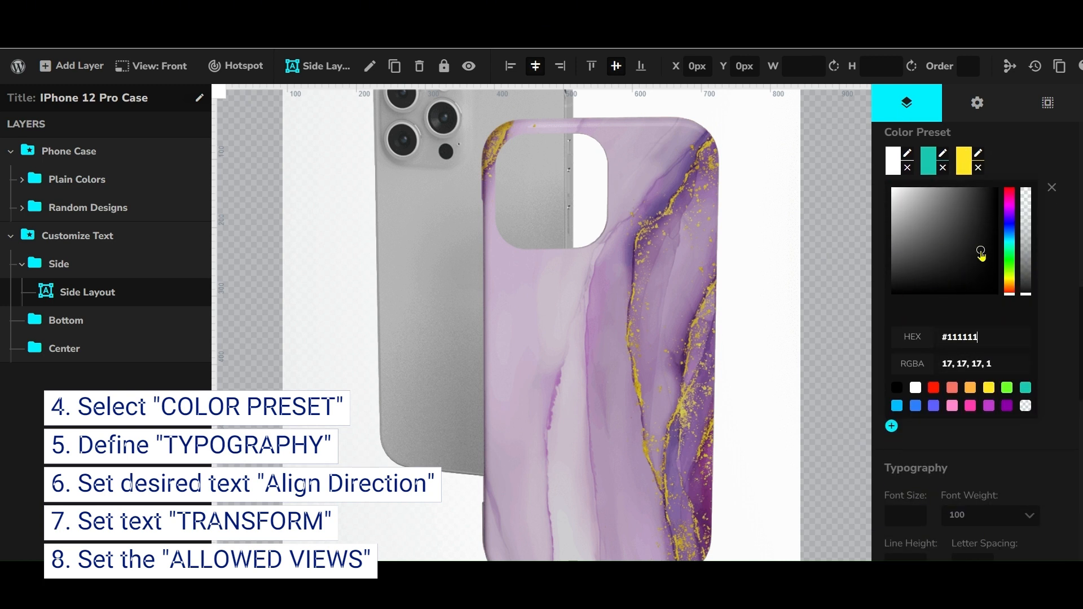
{"action": "key", "text": "Return"}
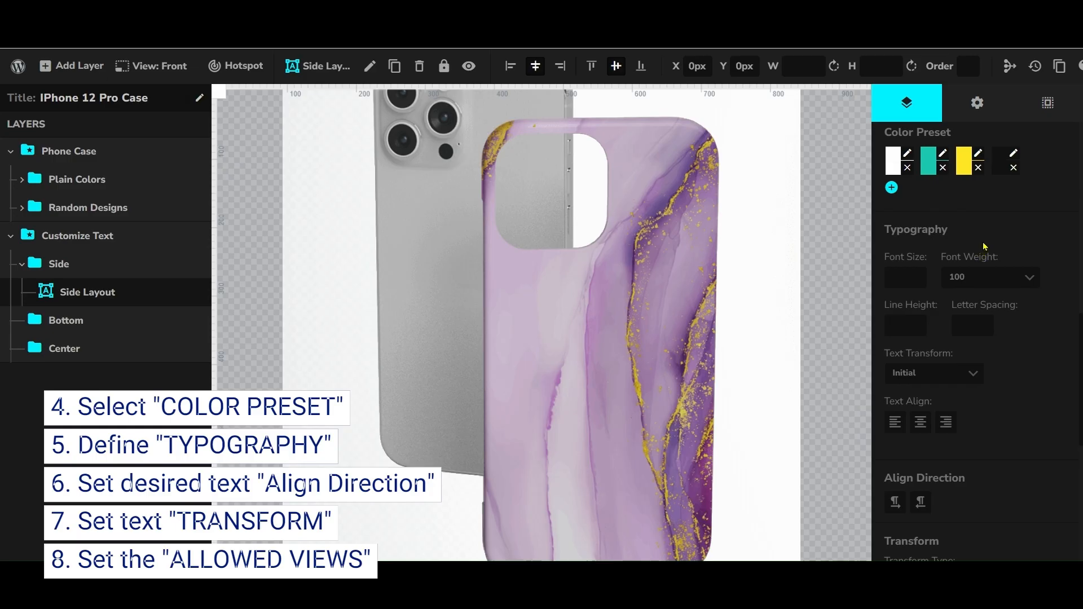
{"action": "left_click", "coordinate": [1014, 153]}
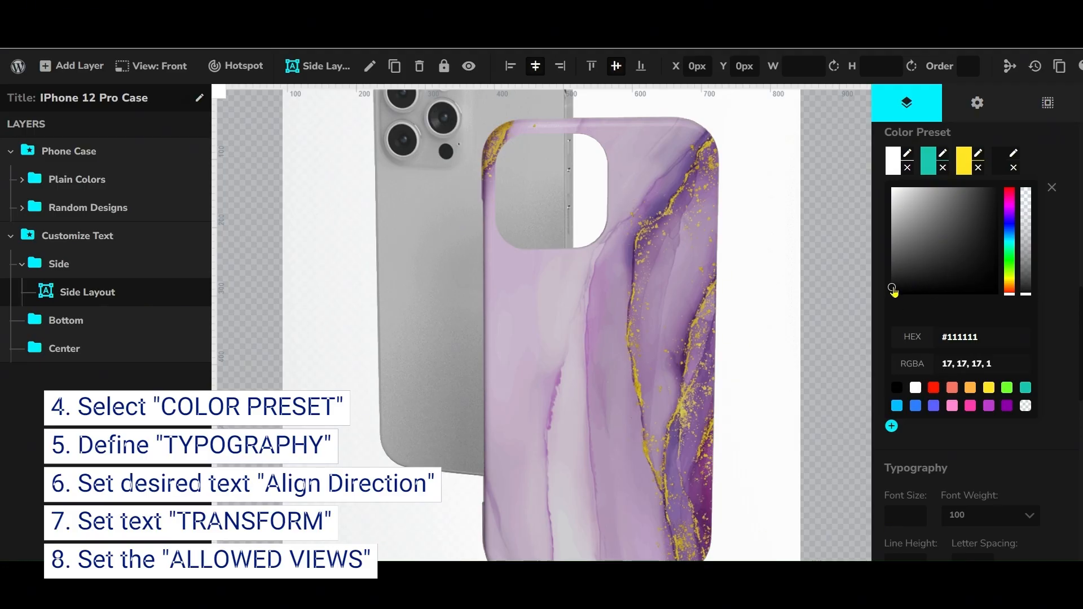
{"action": "left_click", "coordinate": [952, 388]}
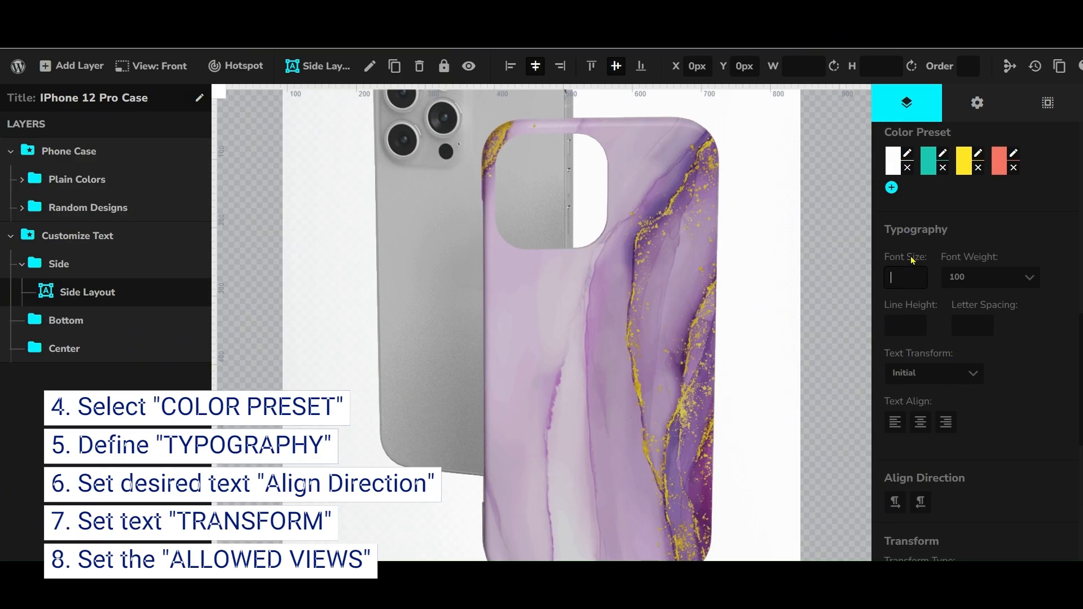
Set the typography to font size 32, weight 700, line height 1 and letter spacing 1, with Initial text transform.
{"action": "left_click", "coordinate": [996, 280]}
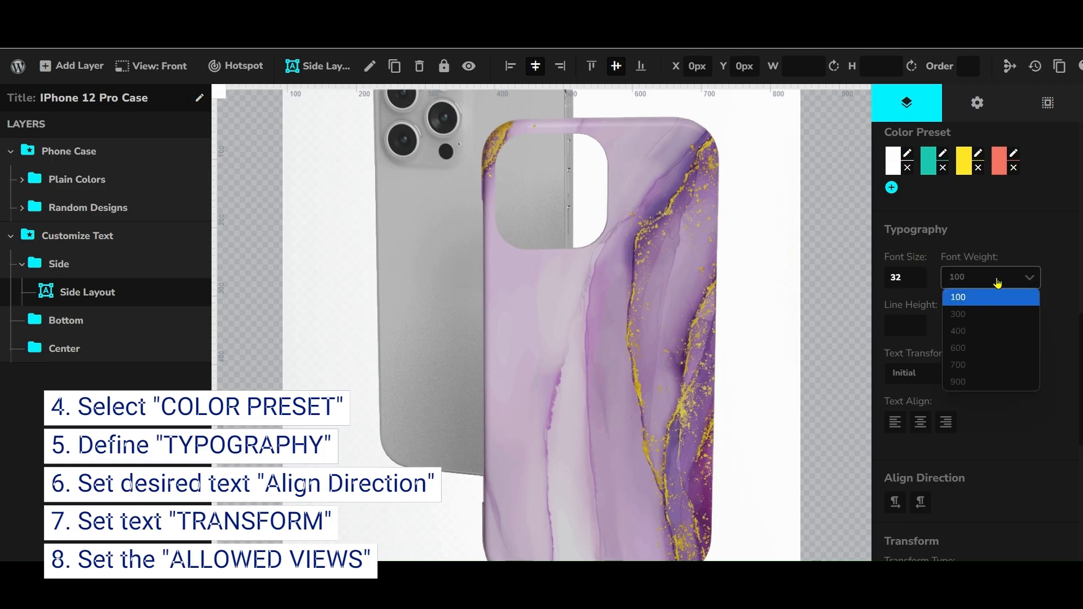
{"action": "left_click", "coordinate": [991, 365]}
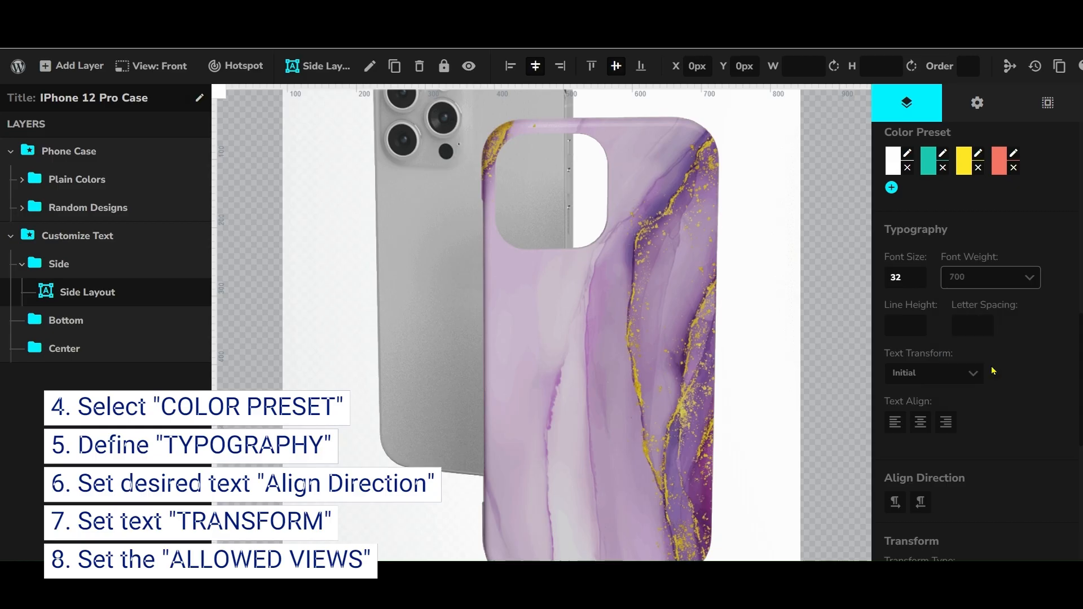
{"action": "left_click", "coordinate": [912, 324]}
{"action": "left_click", "coordinate": [950, 378]}
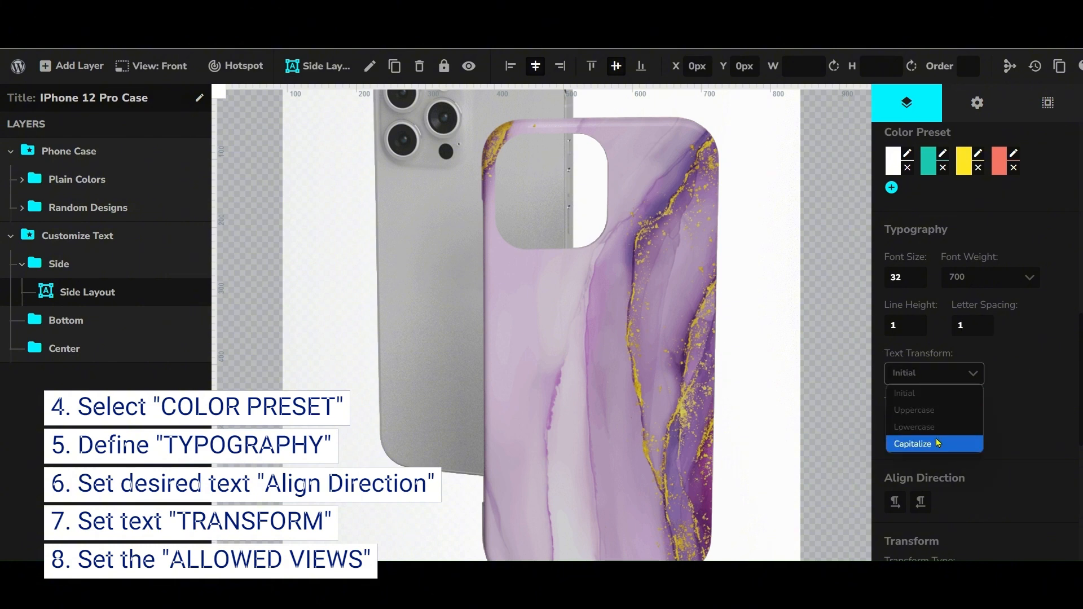
{"action": "left_click", "coordinate": [936, 388]}
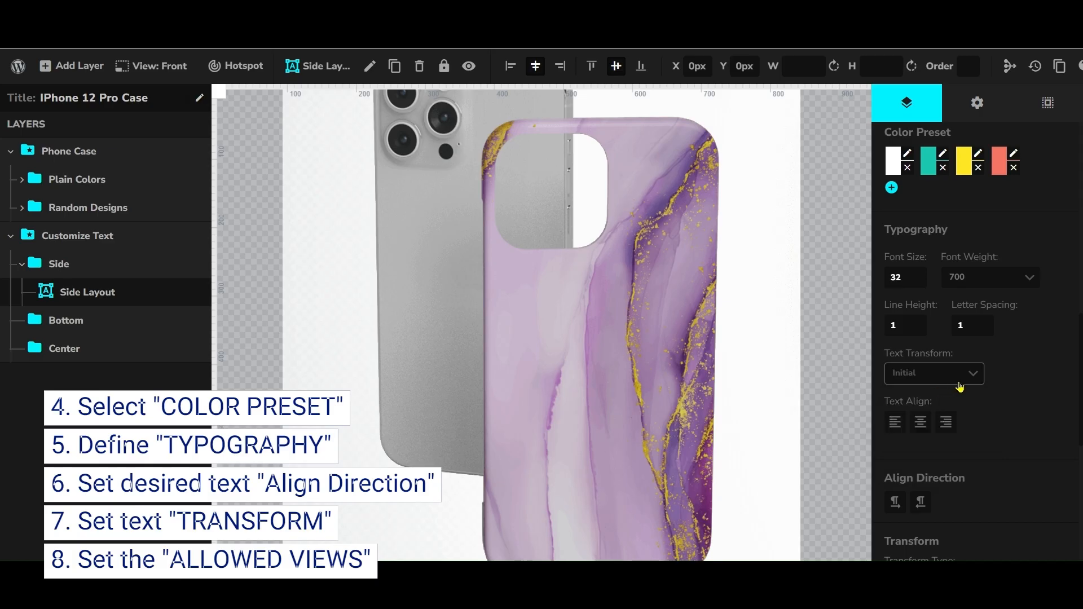
Try the center and right text alignments, choose left alignment, and set the align direction to left-to-right.
{"action": "left_click", "coordinate": [900, 428]}
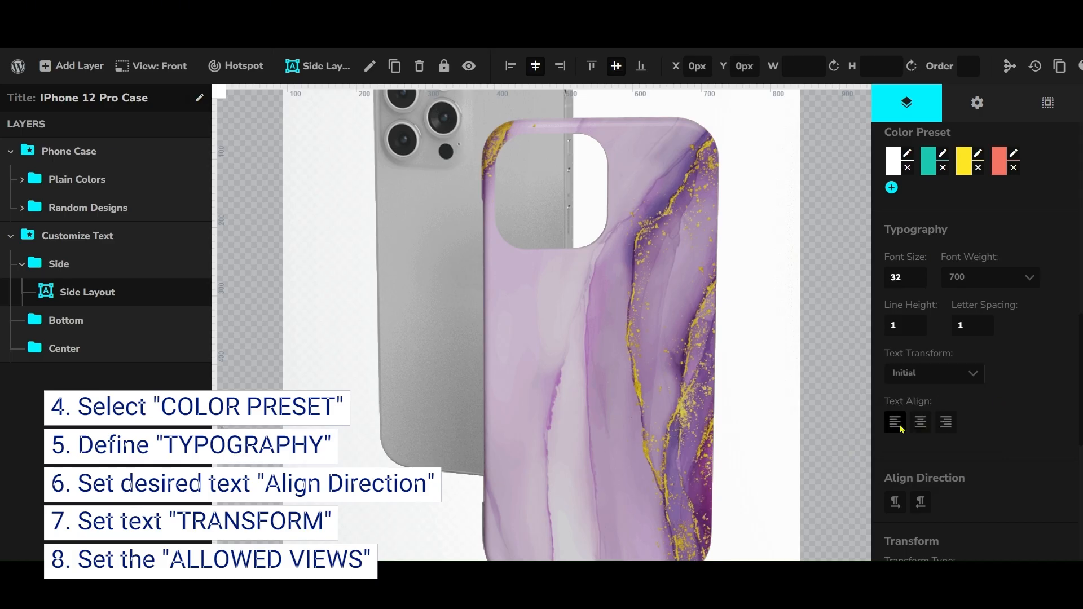
{"action": "left_click", "coordinate": [921, 427]}
{"action": "left_click", "coordinate": [953, 429]}
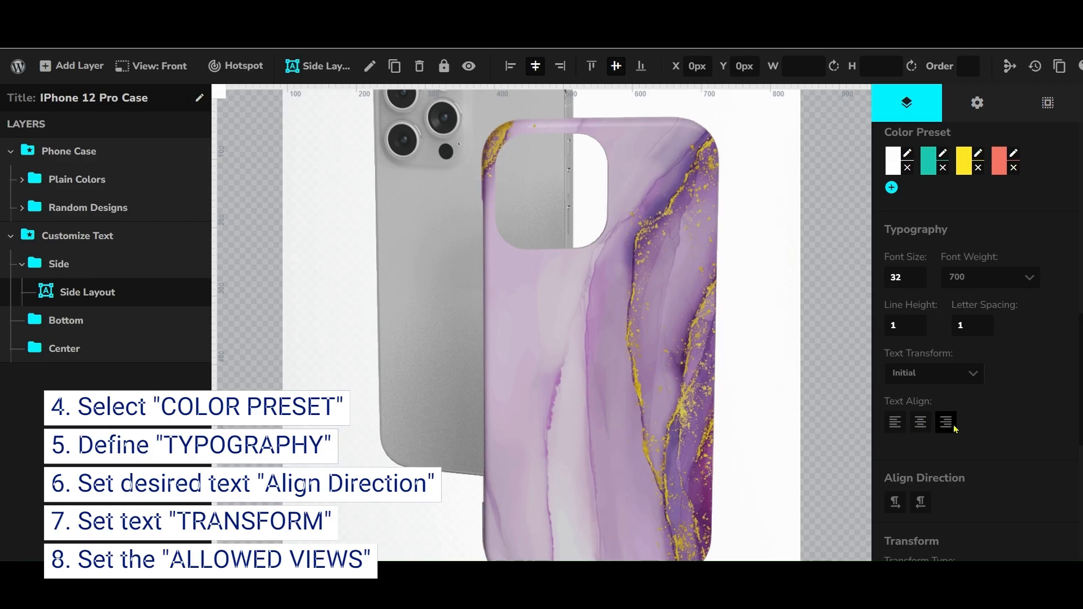
{"action": "left_click", "coordinate": [896, 428]}
{"action": "scroll", "coordinate": [939, 449], "scroll_direction": "down", "scroll_amount": 1}
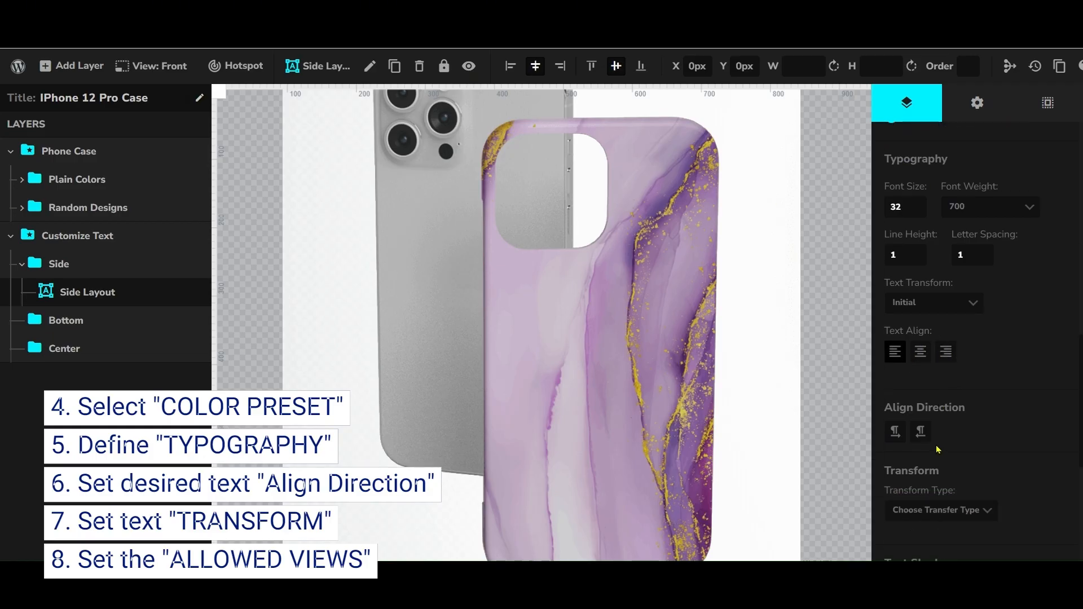
{"action": "left_click", "coordinate": [897, 435]}
Set the Side Layout's transform type to 2D with a rotation of 90 degrees.
{"action": "scroll", "coordinate": [899, 437], "scroll_direction": "down", "scroll_amount": 2}
{"action": "left_click", "coordinate": [925, 369]}
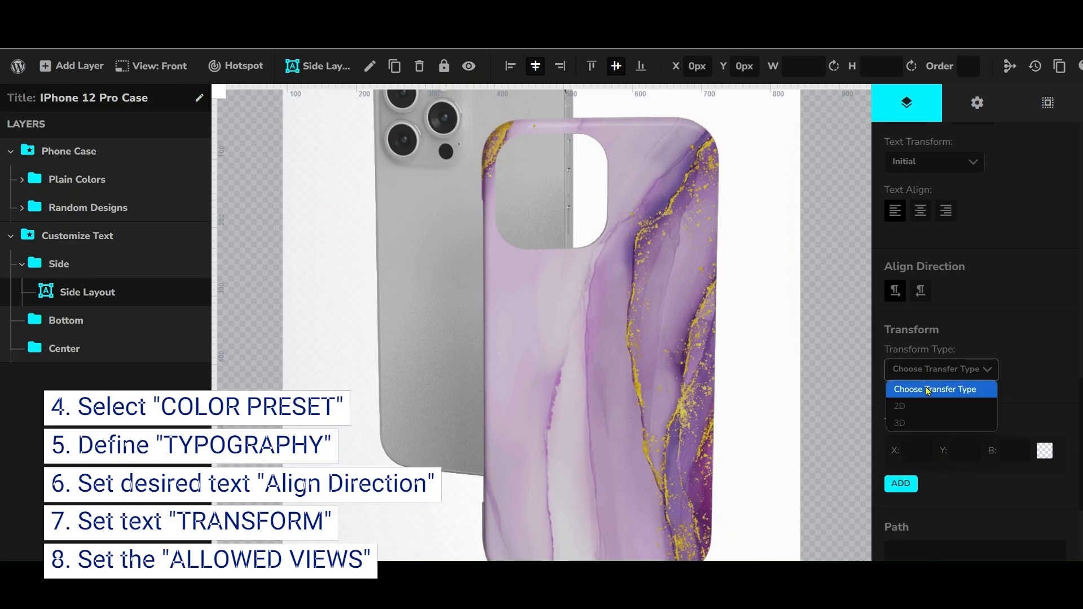
{"action": "left_click", "coordinate": [922, 406]}
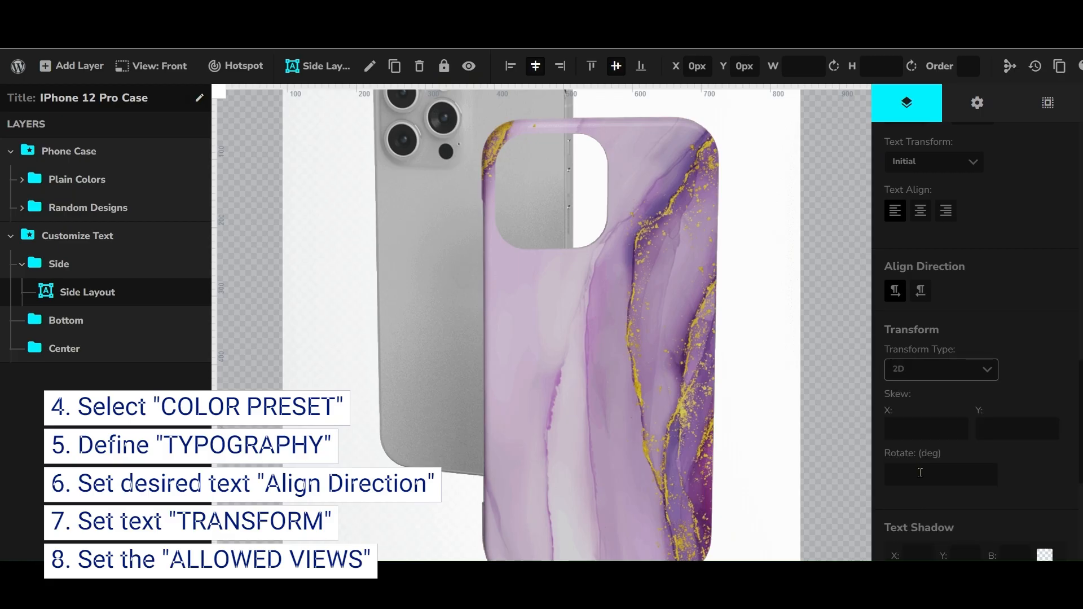
{"action": "scroll", "coordinate": [920, 475], "scroll_direction": "down", "scroll_amount": 1}
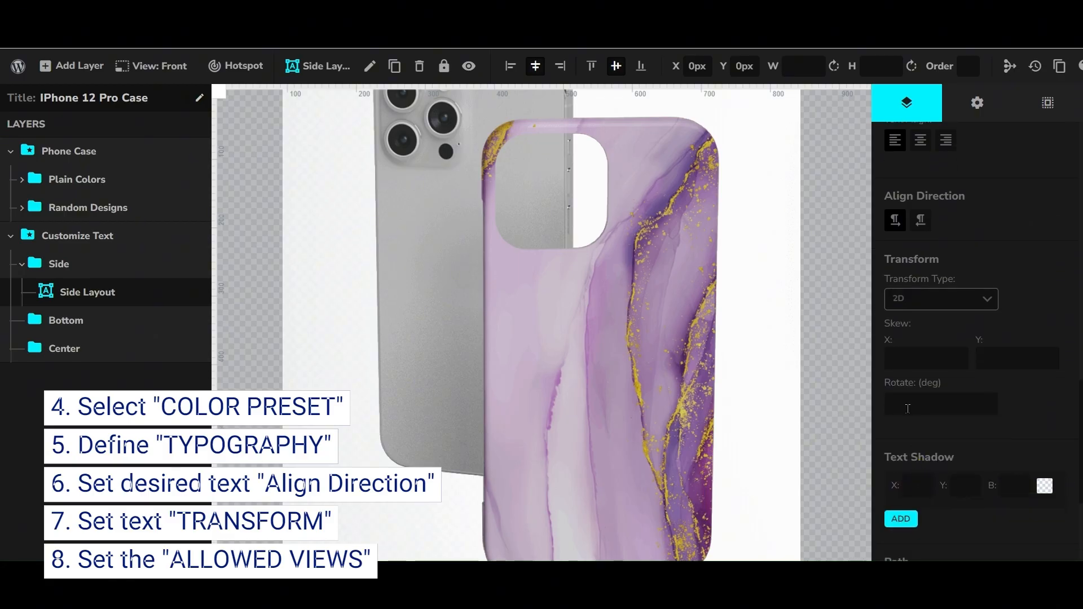
{"action": "scroll", "coordinate": [910, 404], "scroll_direction": "down", "scroll_amount": 1}
{"action": "scroll", "coordinate": [910, 404], "scroll_direction": "up", "scroll_amount": 1}
{"action": "left_click", "coordinate": [910, 405]}
Allow the Side Layout text in the Front view.
{"action": "scroll", "coordinate": [987, 429], "scroll_direction": "down", "scroll_amount": 2}
{"action": "scroll", "coordinate": [987, 429], "scroll_direction": "down", "scroll_amount": 1}
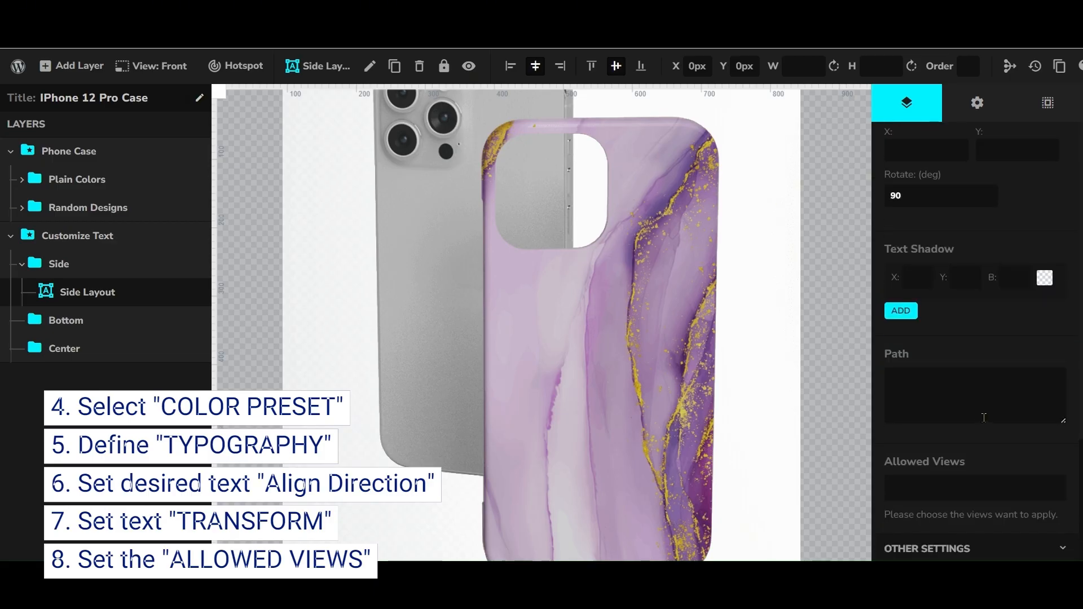
{"action": "left_click", "coordinate": [903, 499]}
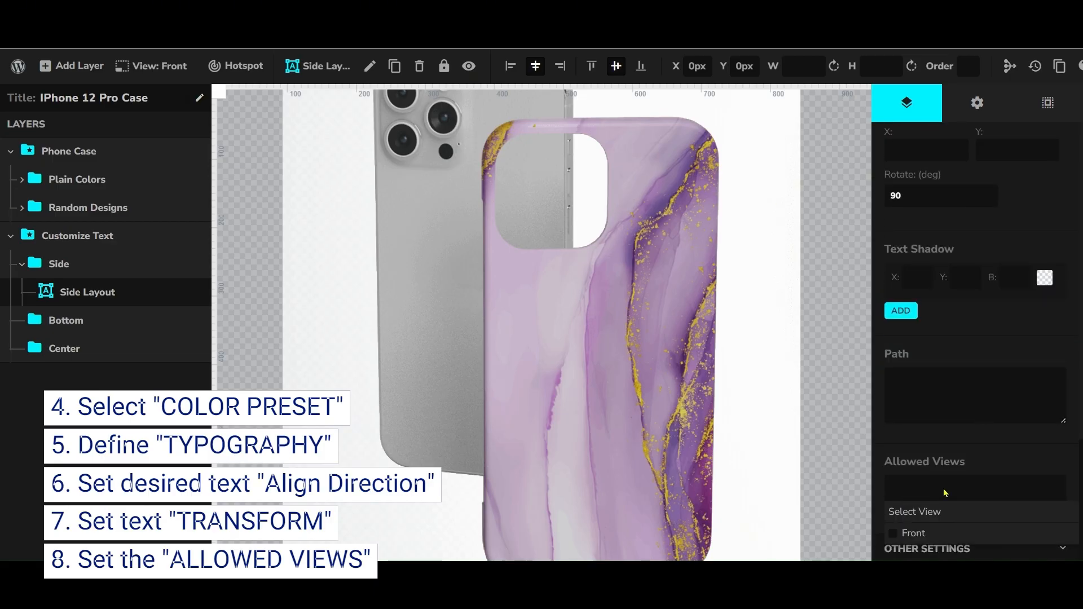
{"action": "left_click", "coordinate": [893, 533]}
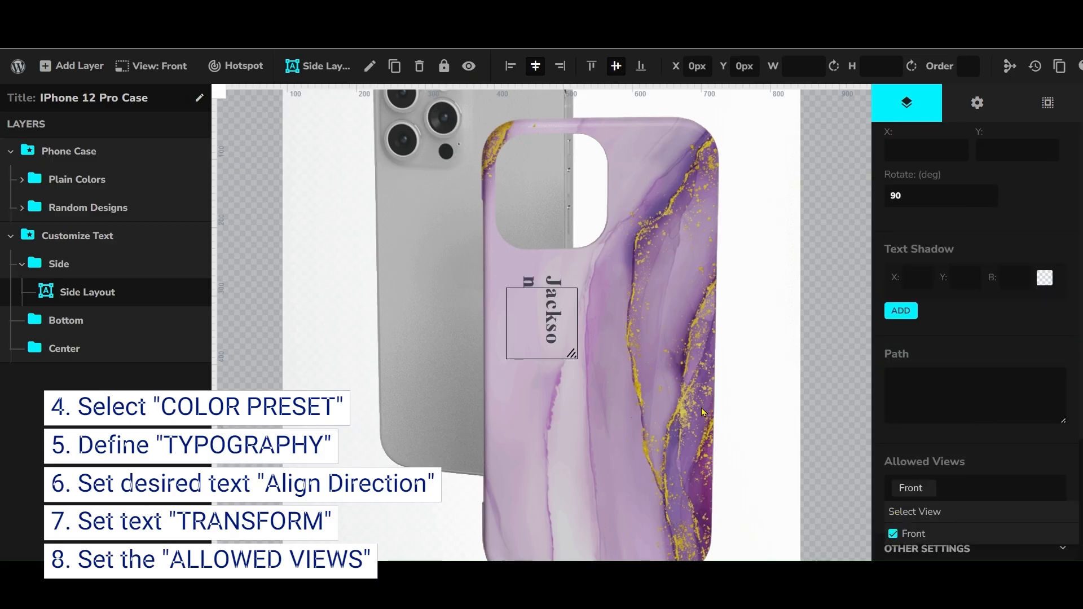
Set the Side Layout's rotation to -90 degrees.
{"action": "scroll", "coordinate": [930, 304], "scroll_direction": "up", "scroll_amount": 1}
{"action": "double_click", "coordinate": [916, 269]}
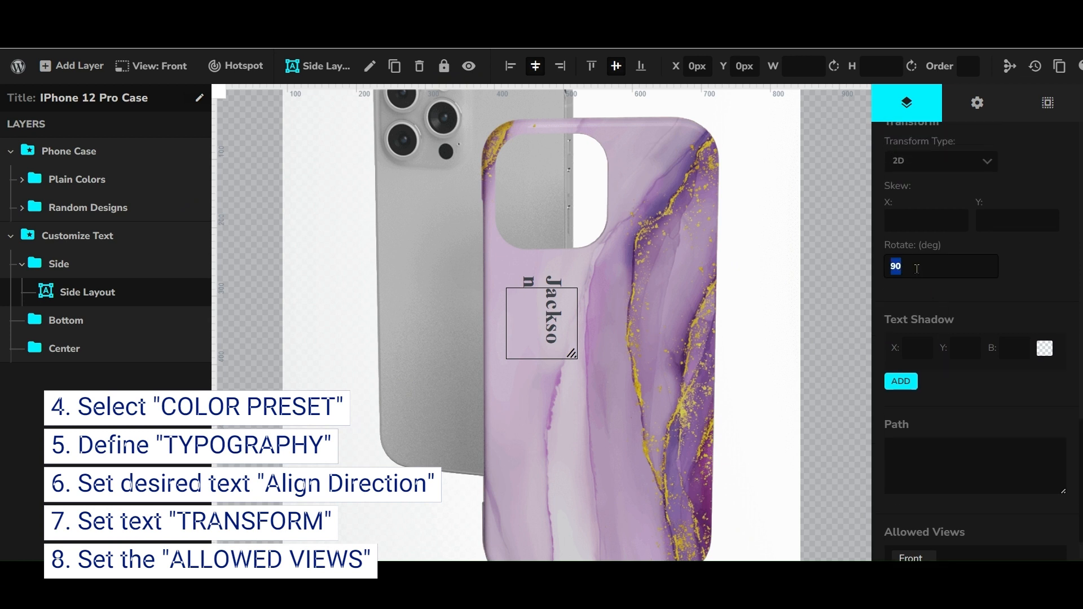
{"action": "type", "text": "-90"}
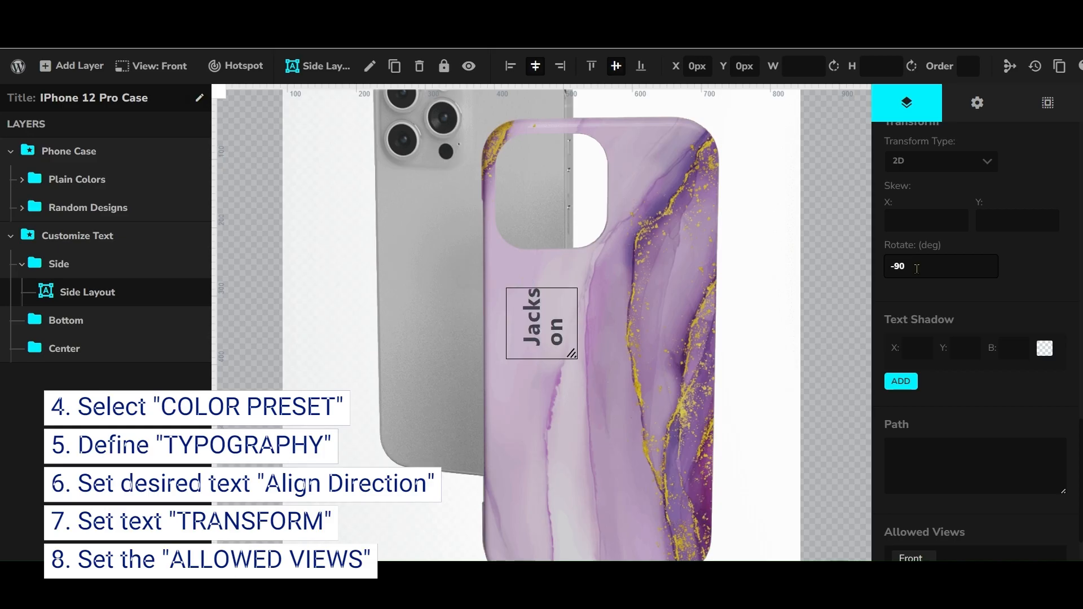
{"action": "left_click", "coordinate": [898, 297]}
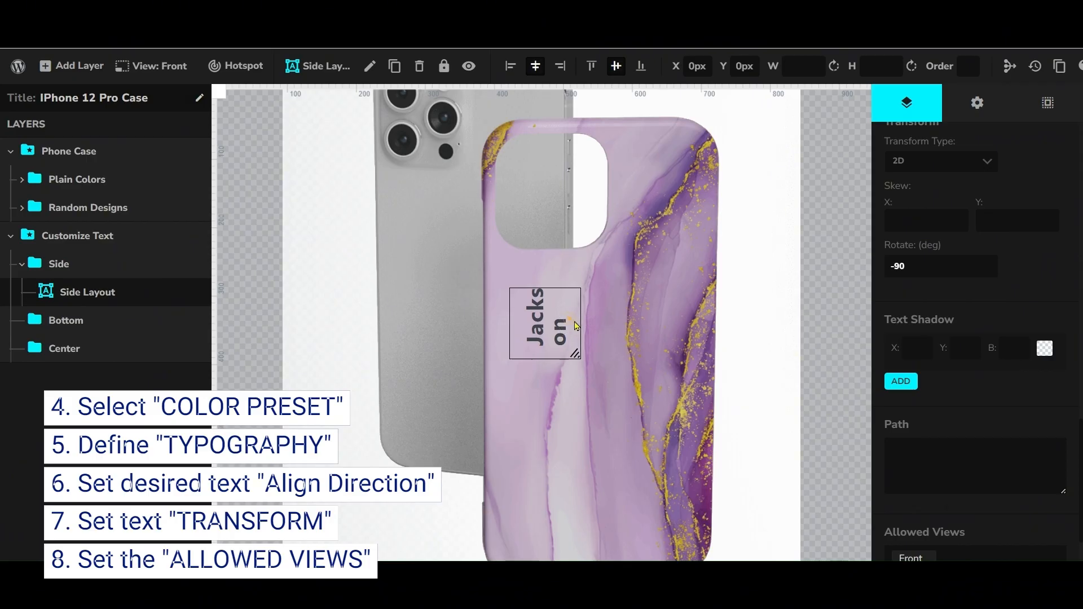
Place the text along the case's right edge at about X 209, Y 55, and resize its box to about 298 by 71 px.
{"action": "left_click_drag", "start_coordinate": [568, 319], "coordinate": [765, 397]}
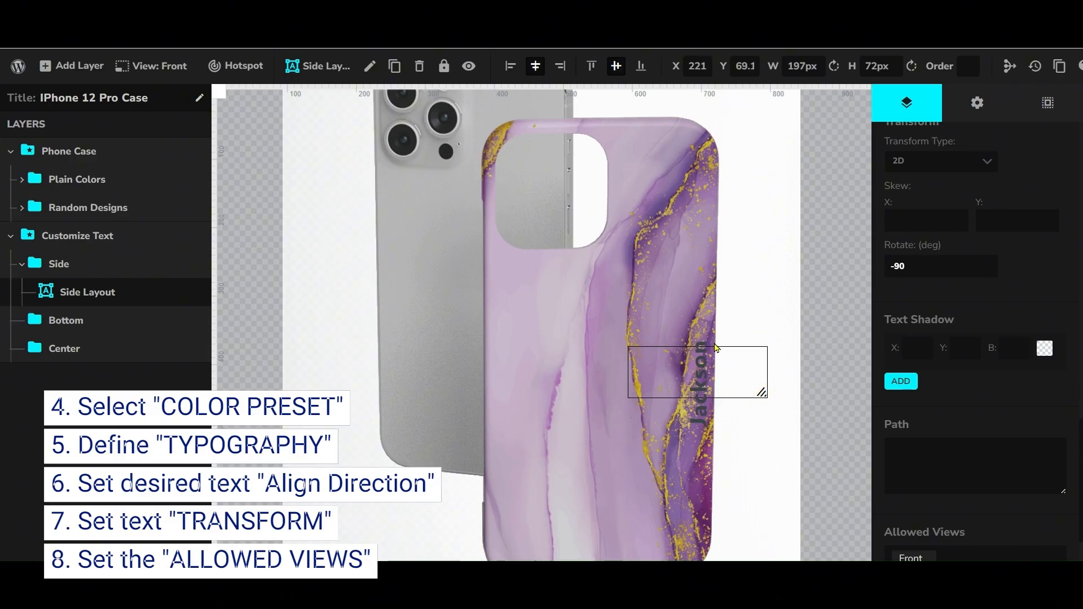
{"action": "left_click_drag", "start_coordinate": [707, 367], "coordinate": [663, 404]}
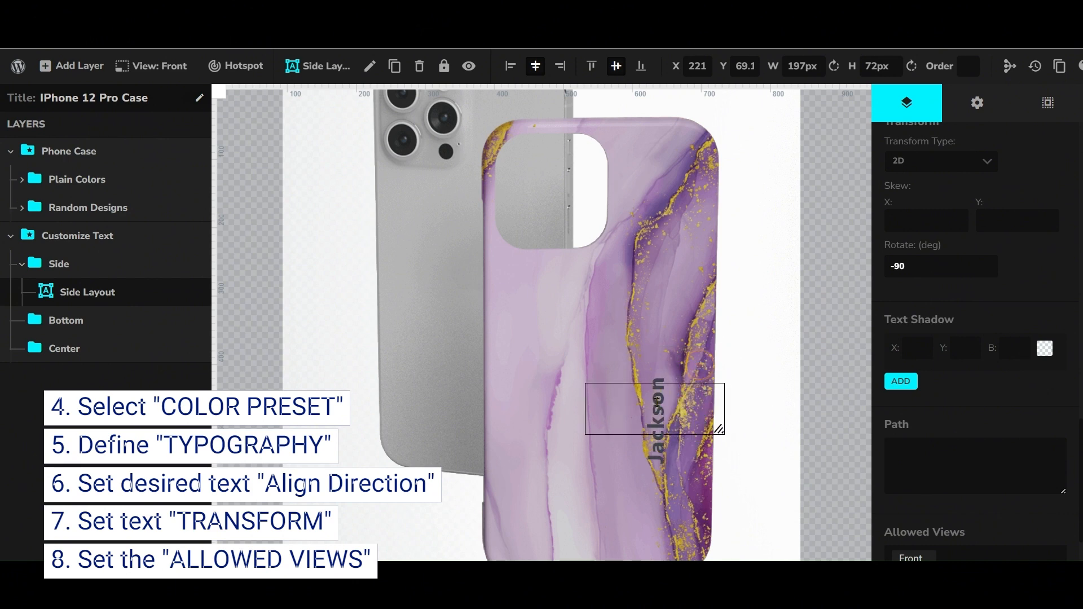
{"action": "left_click_drag", "start_coordinate": [719, 430], "coordinate": [781, 428]}
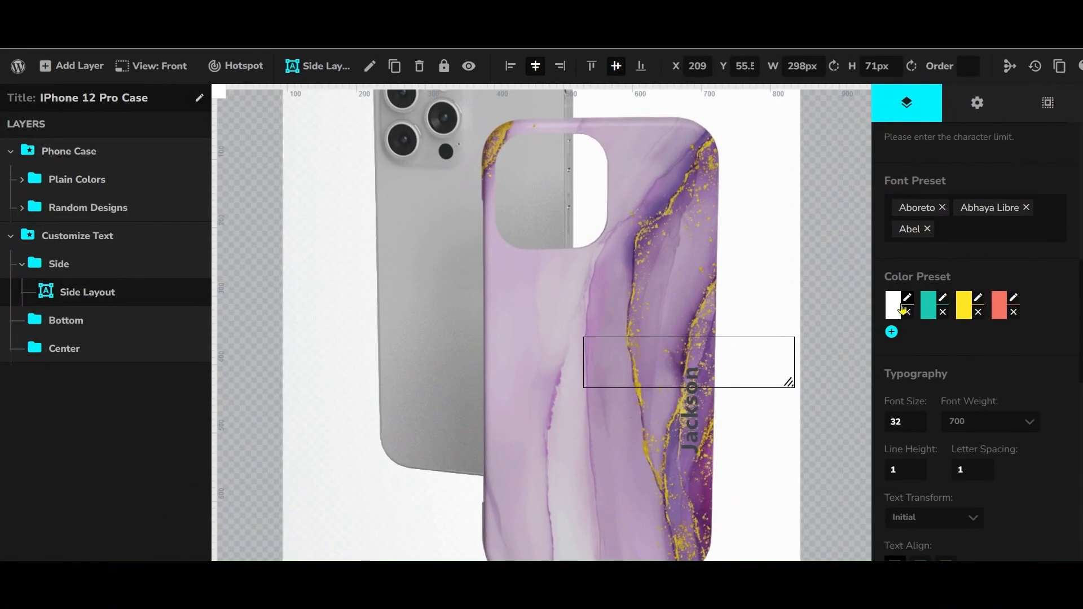
Remove the teal color preset and try the white, yellow and coral presets on the placeholder text.
{"action": "left_click", "coordinate": [898, 306]}
{"action": "left_click", "coordinate": [940, 312]}
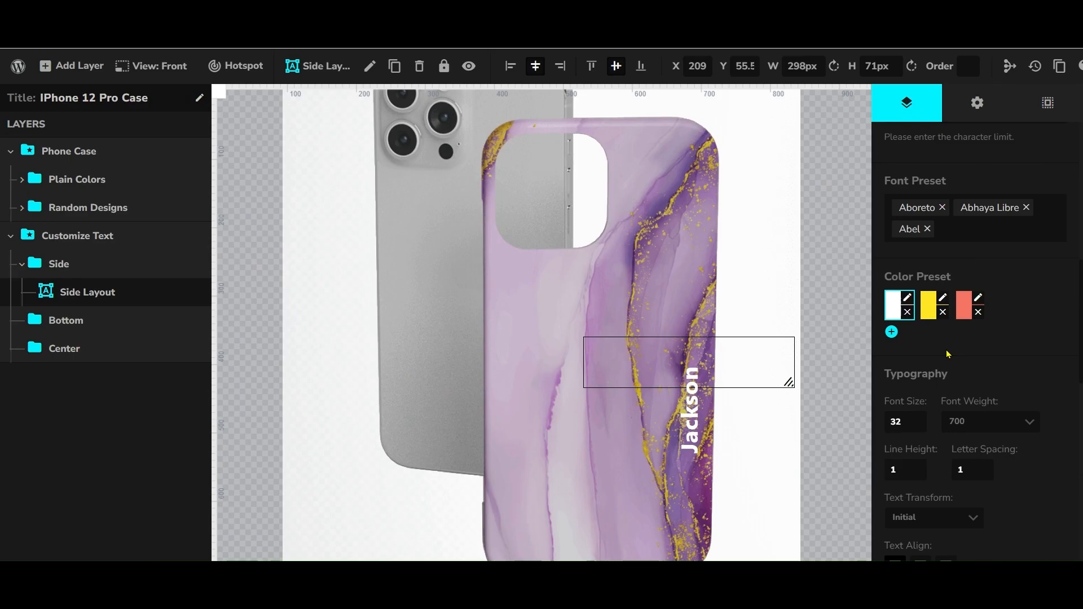
{"action": "left_click", "coordinate": [931, 318]}
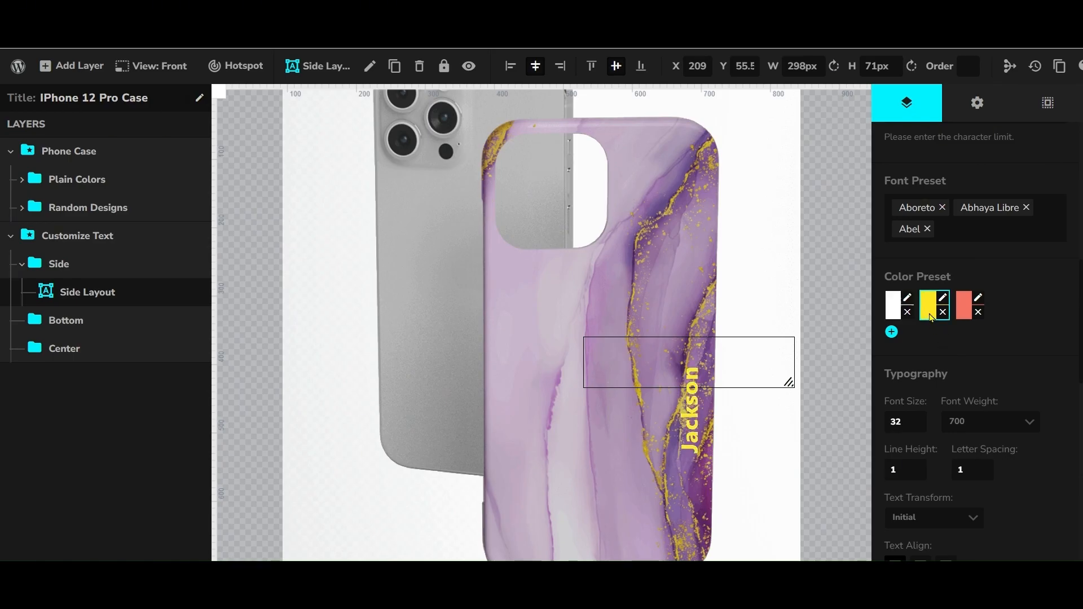
{"action": "left_click", "coordinate": [965, 315]}
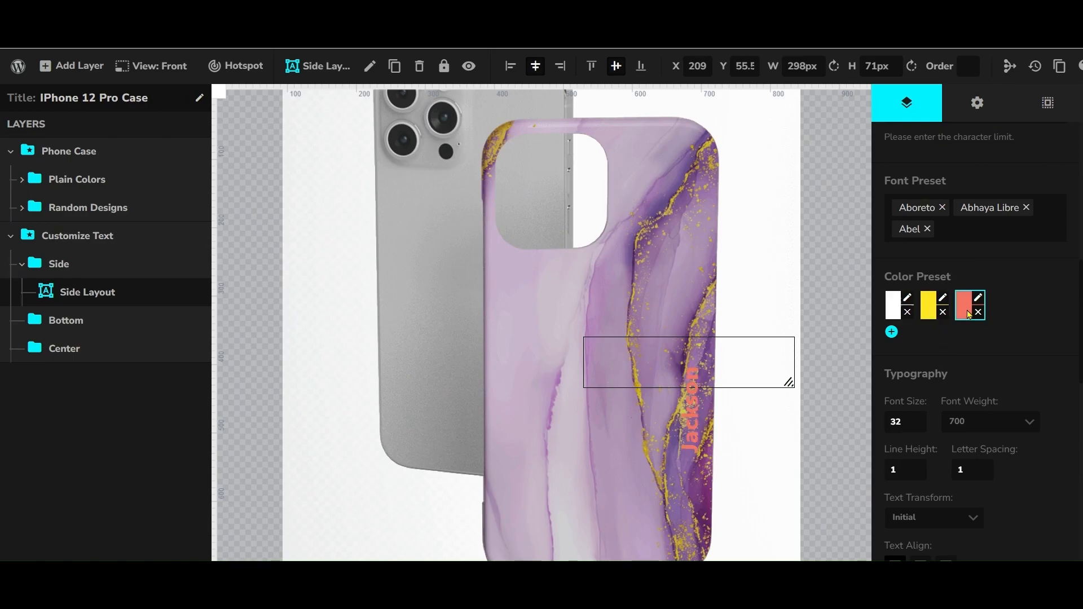
Add a teal color preset to the Side Layout and make white the selected preset.
{"action": "left_click", "coordinate": [891, 332]}
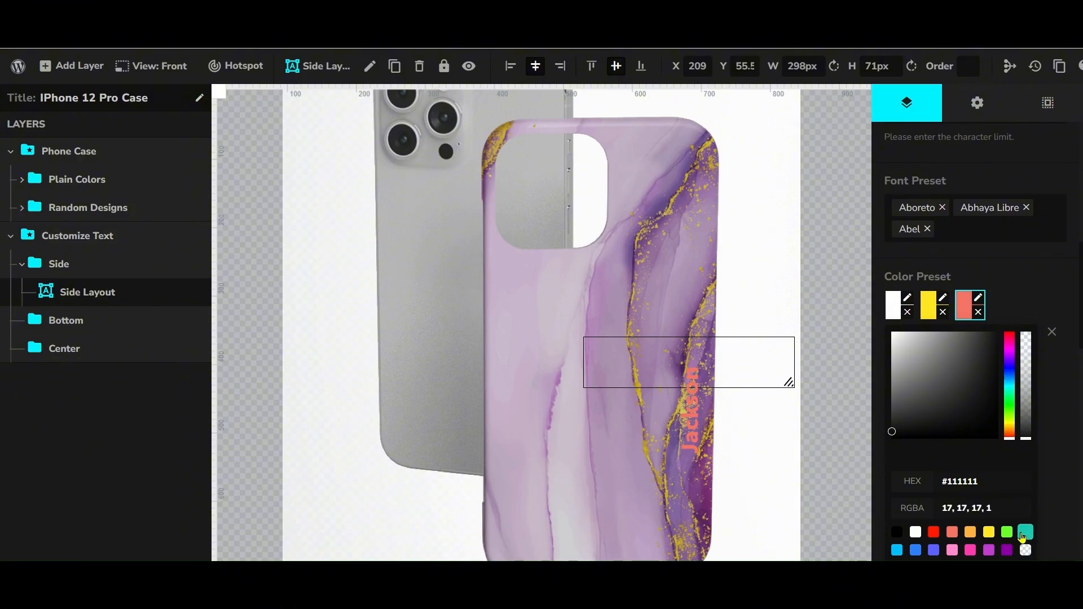
{"action": "left_click", "coordinate": [1024, 533]}
{"action": "left_click", "coordinate": [997, 307]}
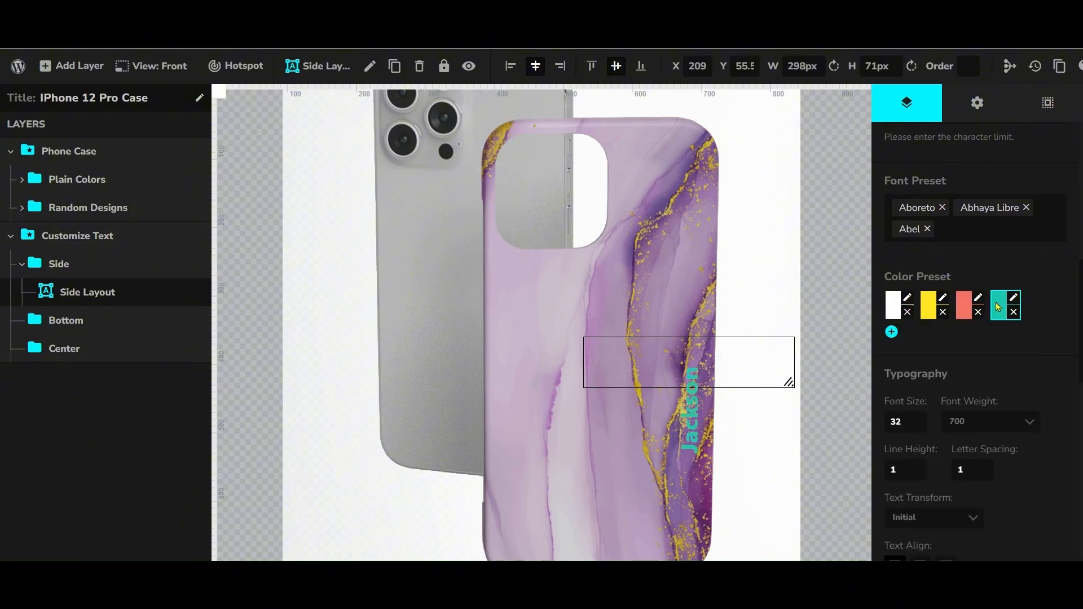
{"action": "left_click", "coordinate": [896, 312]}
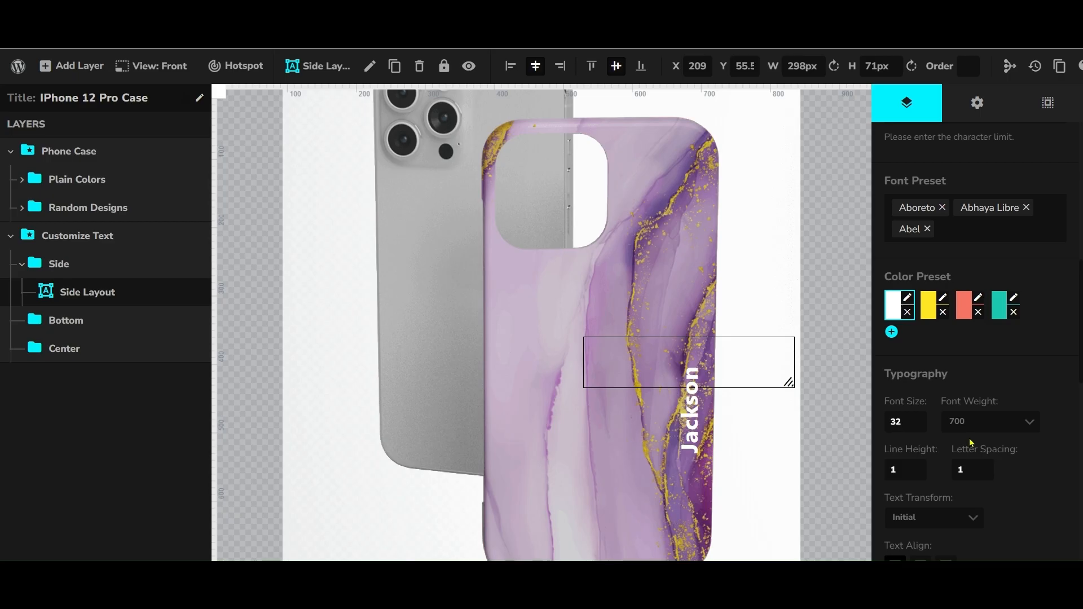
Try right-to-left direction and the center and right text alignments on the Side Layout, restoring left-to-right direction and left alignment.
{"action": "scroll", "coordinate": [976, 445], "scroll_direction": "down", "scroll_amount": 5}
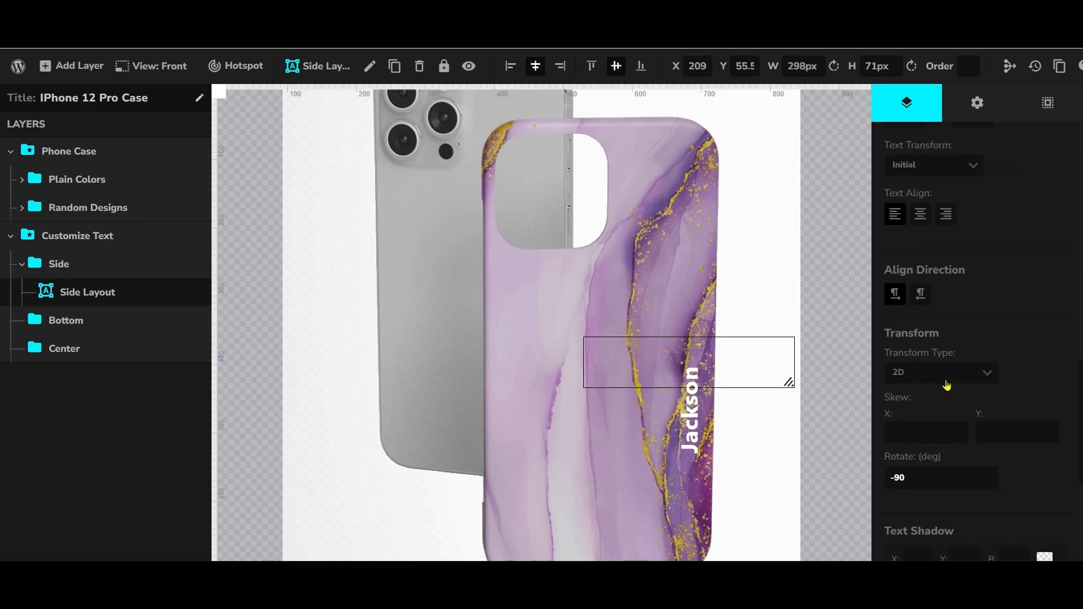
{"action": "left_click", "coordinate": [922, 296]}
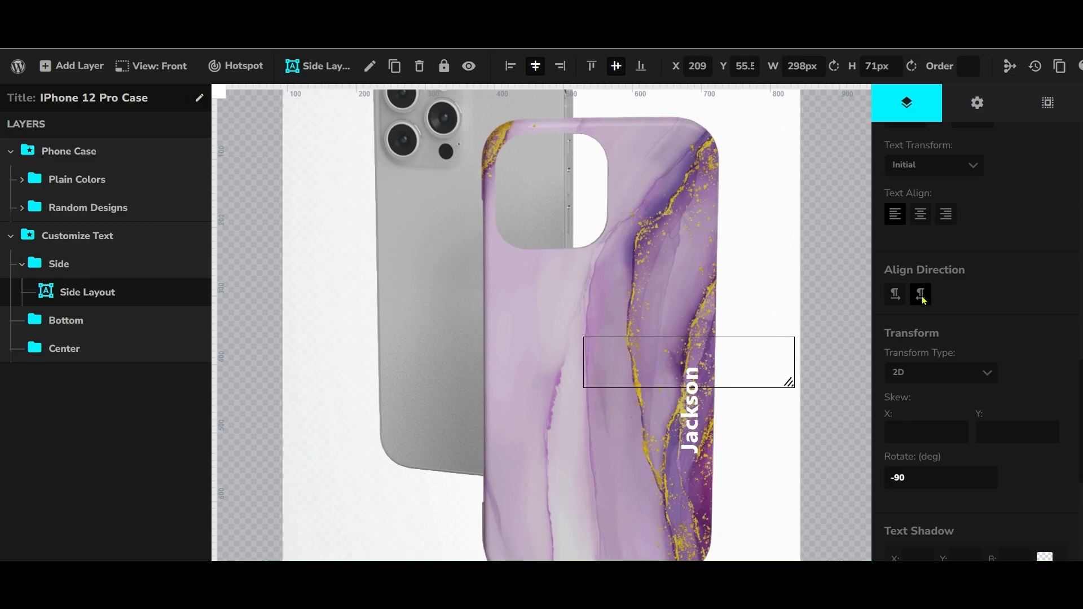
{"action": "left_click", "coordinate": [895, 297]}
{"action": "scroll", "coordinate": [966, 332], "scroll_direction": "up", "scroll_amount": 3}
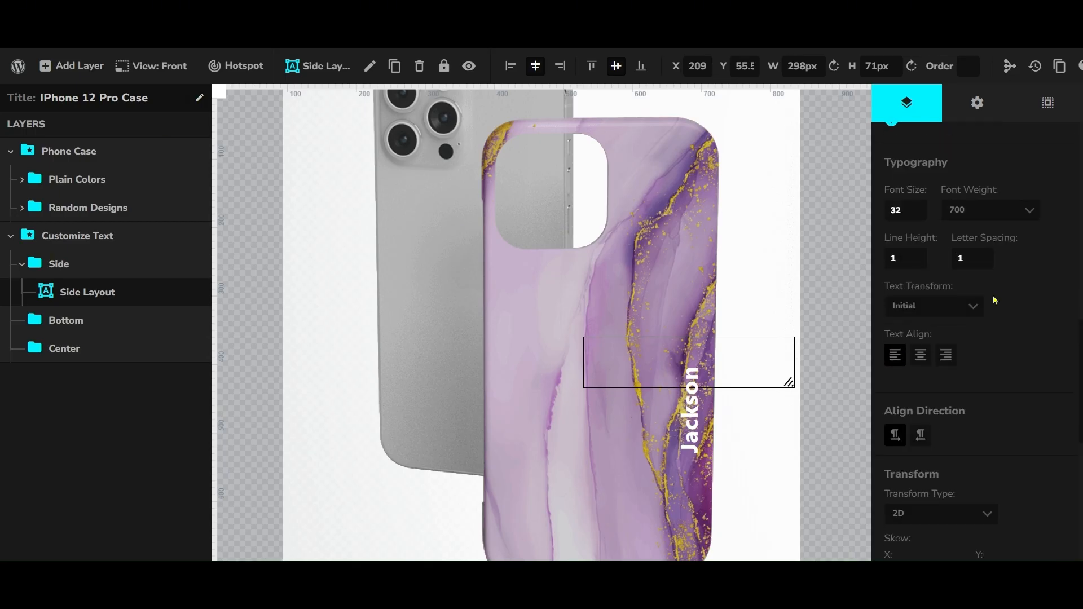
{"action": "left_click", "coordinate": [927, 359]}
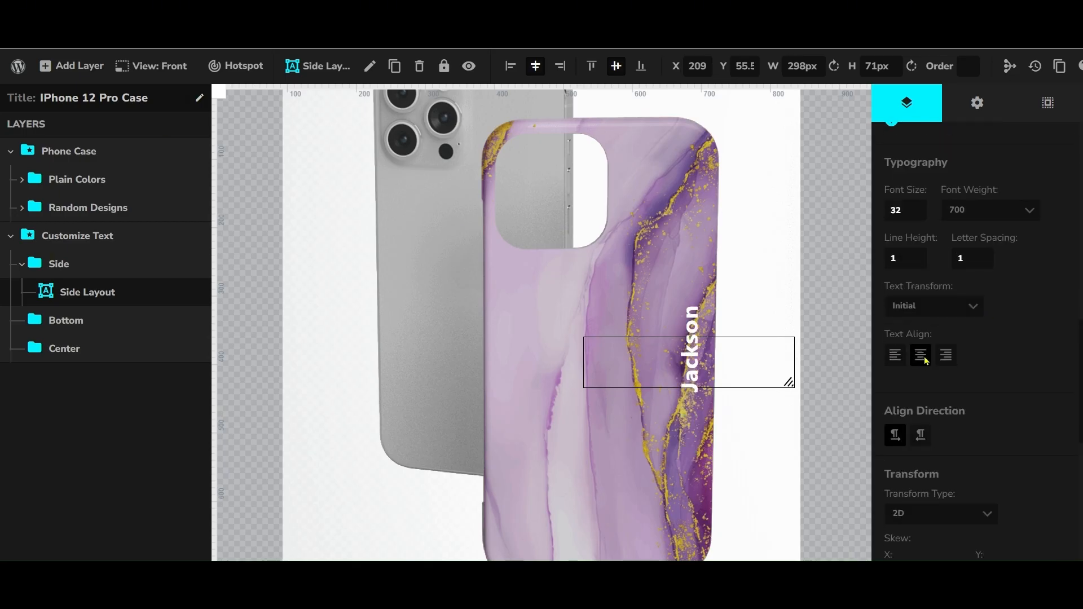
{"action": "left_click", "coordinate": [946, 356]}
{"action": "left_click", "coordinate": [896, 360]}
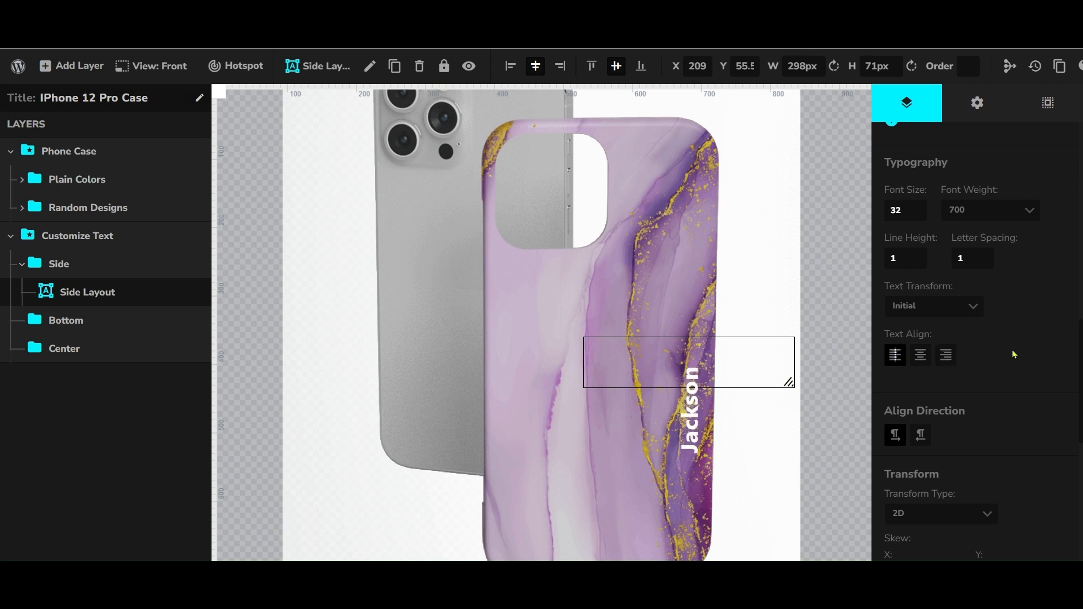
Set the Side Layout's order value to 2 and save the configurator.
{"action": "scroll", "coordinate": [1013, 354], "scroll_direction": "down", "scroll_amount": 8}
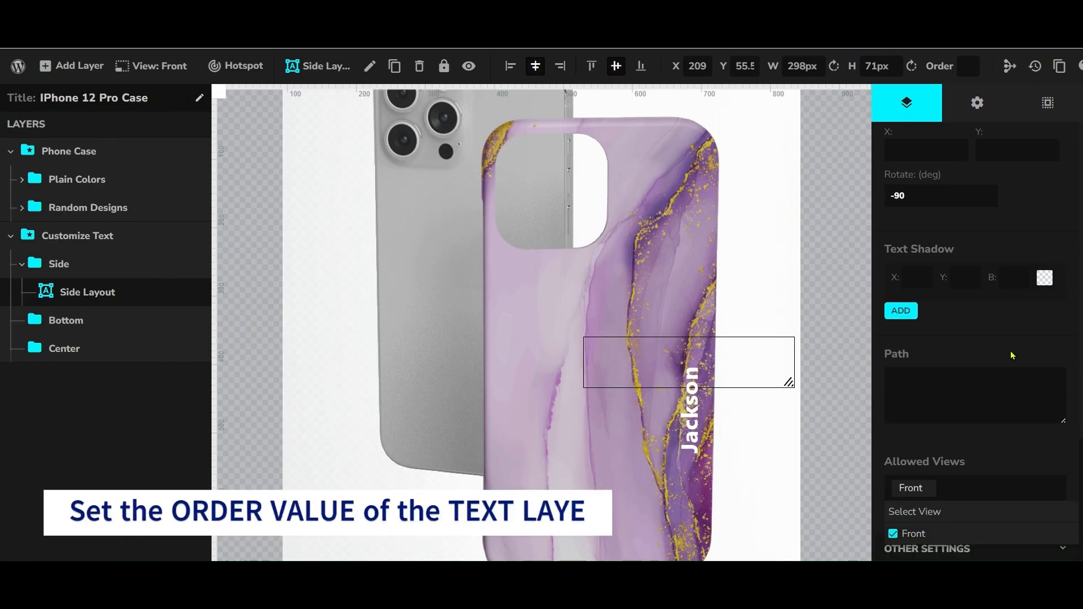
{"action": "scroll", "coordinate": [1010, 350], "scroll_direction": "up", "scroll_amount": 9}
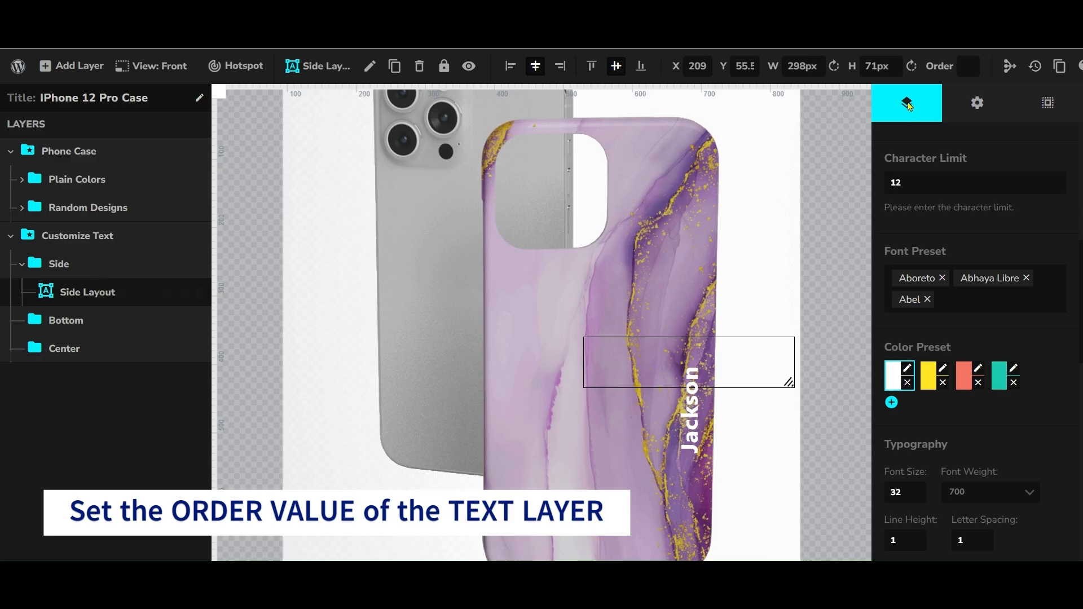
{"action": "left_click", "coordinate": [974, 64]}
{"action": "type", "text": "2"}
{"action": "left_click", "coordinate": [1015, 105]}
{"action": "left_click", "coordinate": [909, 111]}
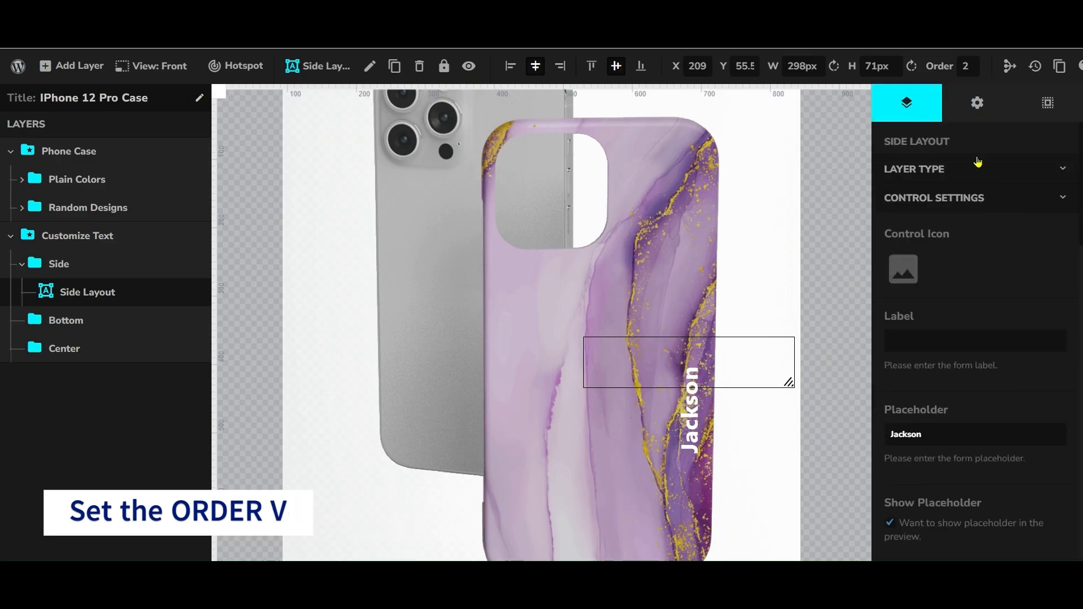
{"action": "left_click", "coordinate": [979, 203]}
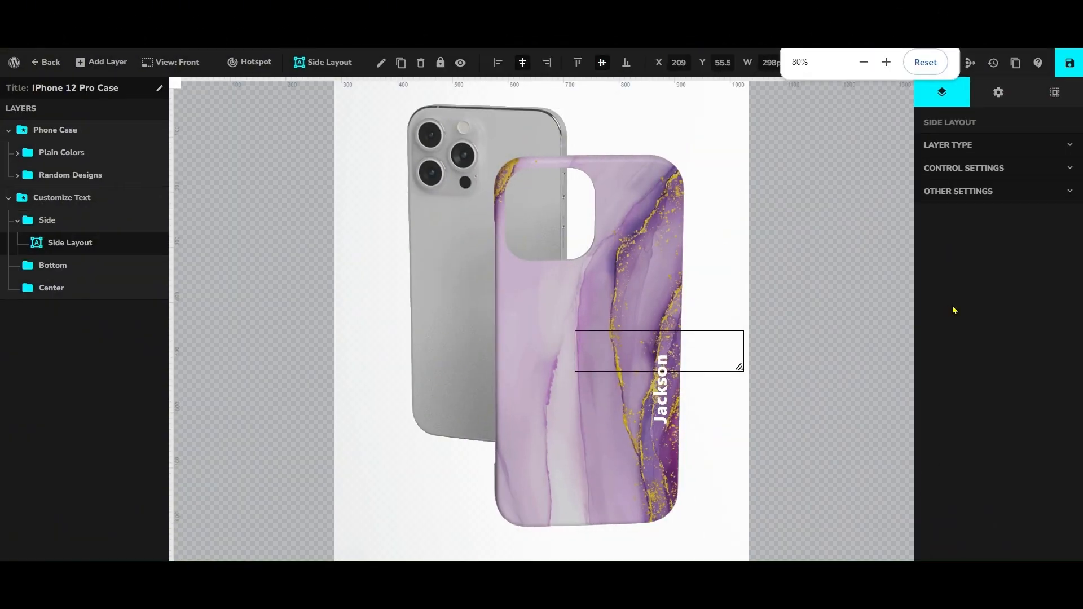
{"action": "left_click", "coordinate": [1068, 64]}
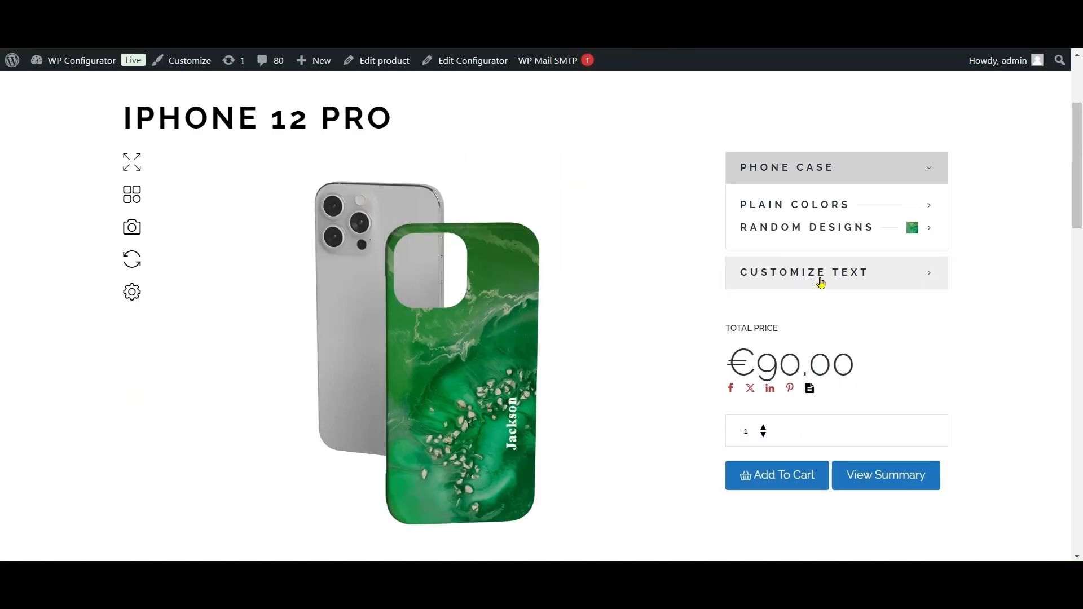
On the iPhone 12 Pro product page, expand the Side text options and test the yellow, coral and teal text colors.
{"action": "left_click", "coordinate": [821, 282]}
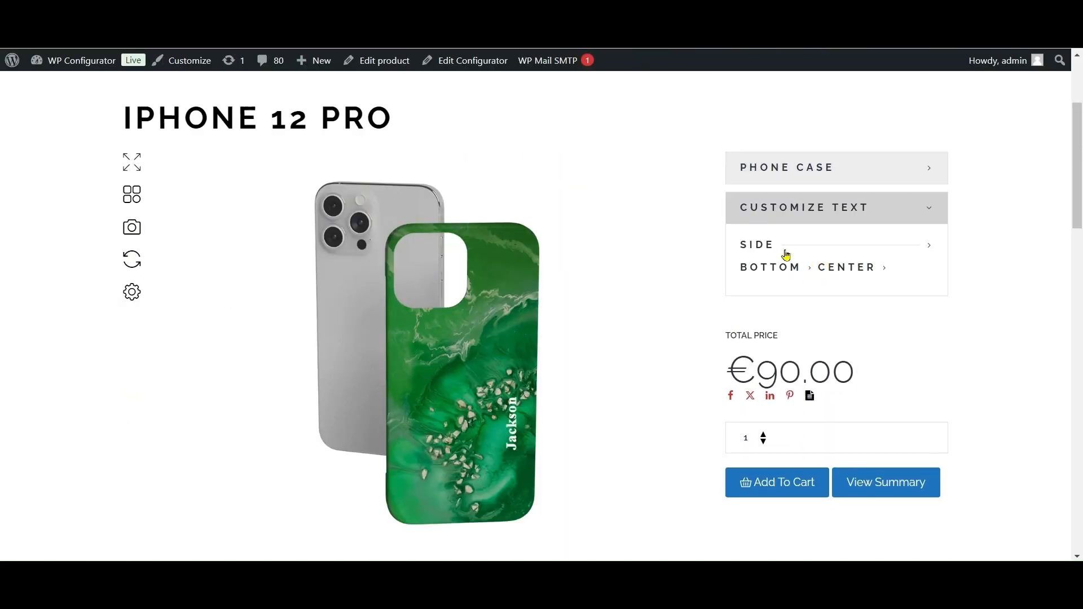
{"action": "left_click", "coordinate": [782, 267]}
{"action": "left_click", "coordinate": [860, 248]}
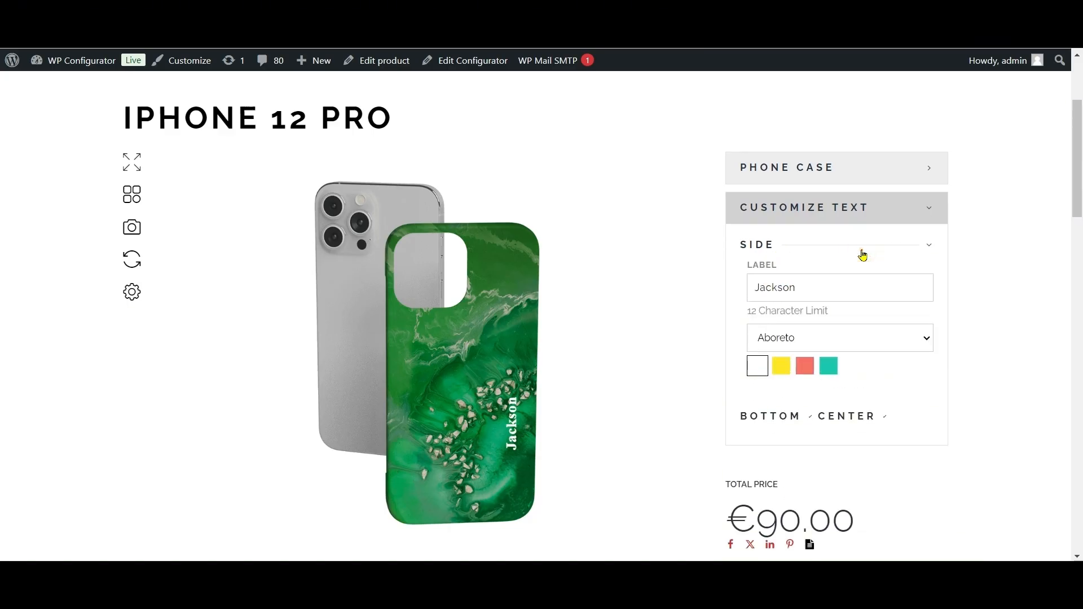
{"action": "left_click", "coordinate": [781, 368]}
{"action": "left_click", "coordinate": [803, 367]}
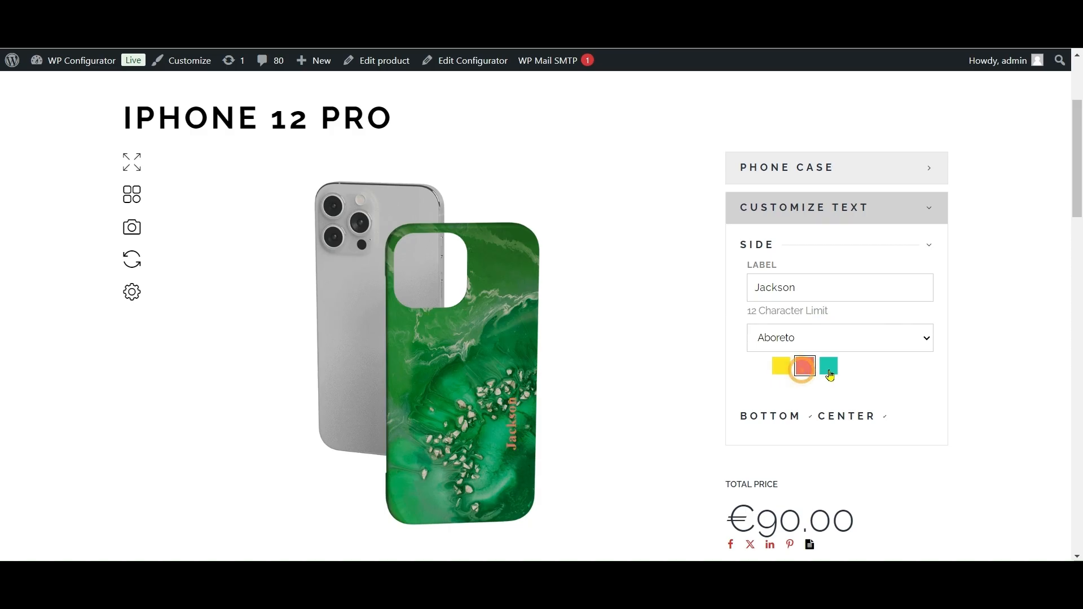
{"action": "left_click", "coordinate": [828, 367]}
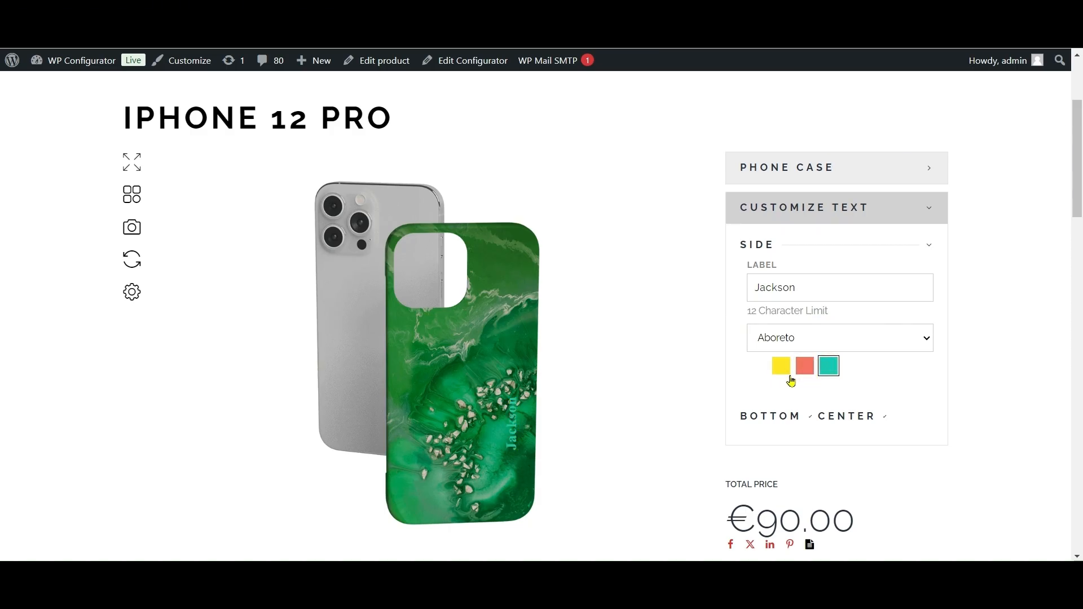
{"action": "left_click", "coordinate": [804, 369]}
{"action": "left_click", "coordinate": [777, 374]}
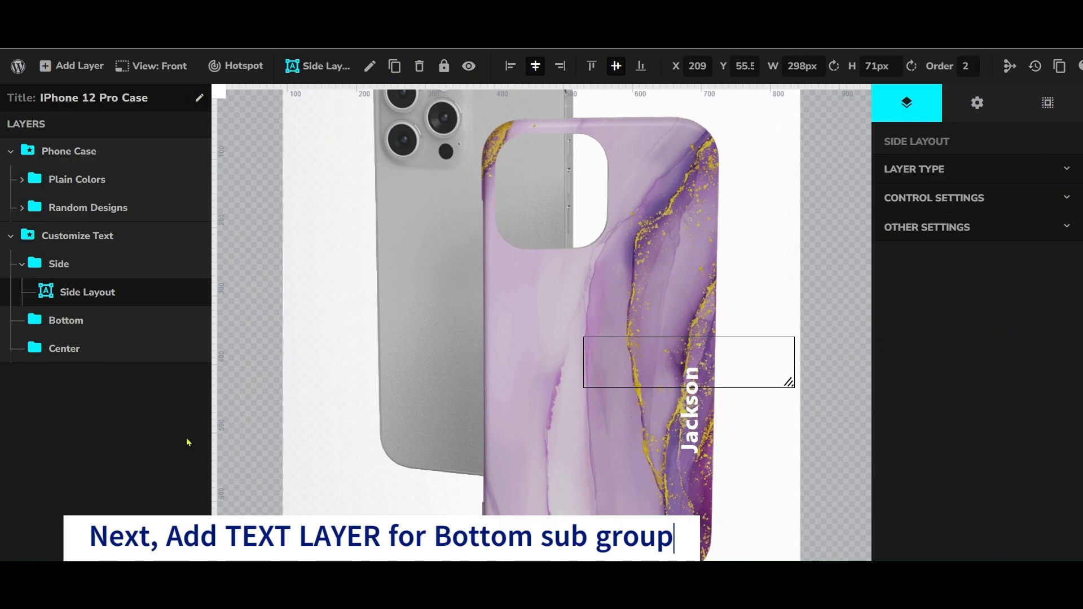
Add a text layer to the Bottom sub group and name it Bottom Layout.
{"action": "mouse_move", "coordinate": [199, 330]}
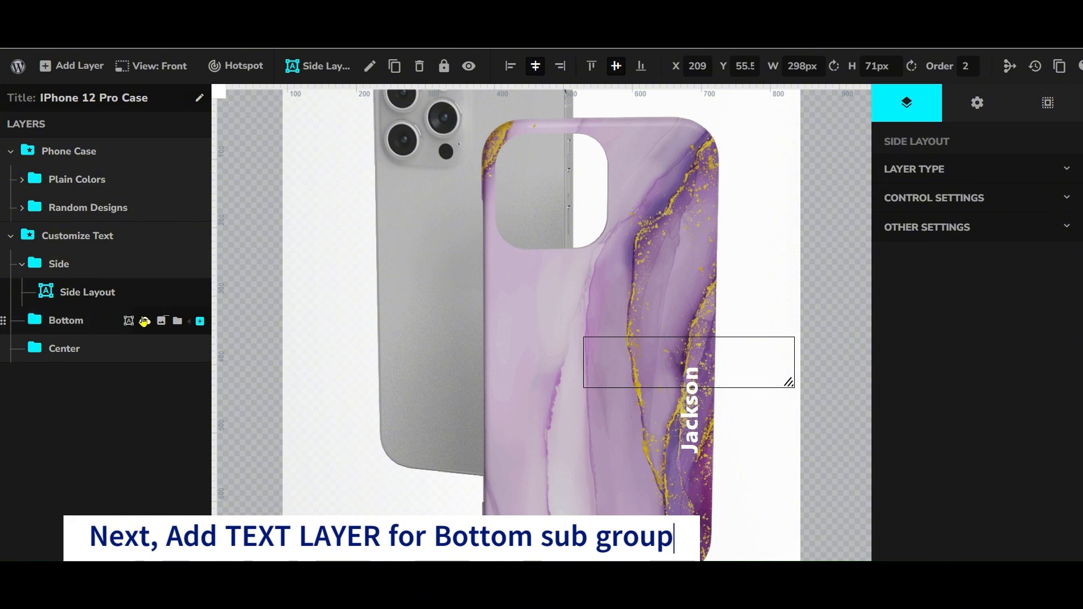
{"action": "left_click", "coordinate": [85, 319]}
{"action": "left_click", "coordinate": [71, 65]}
{"action": "left_click", "coordinate": [76, 202]}
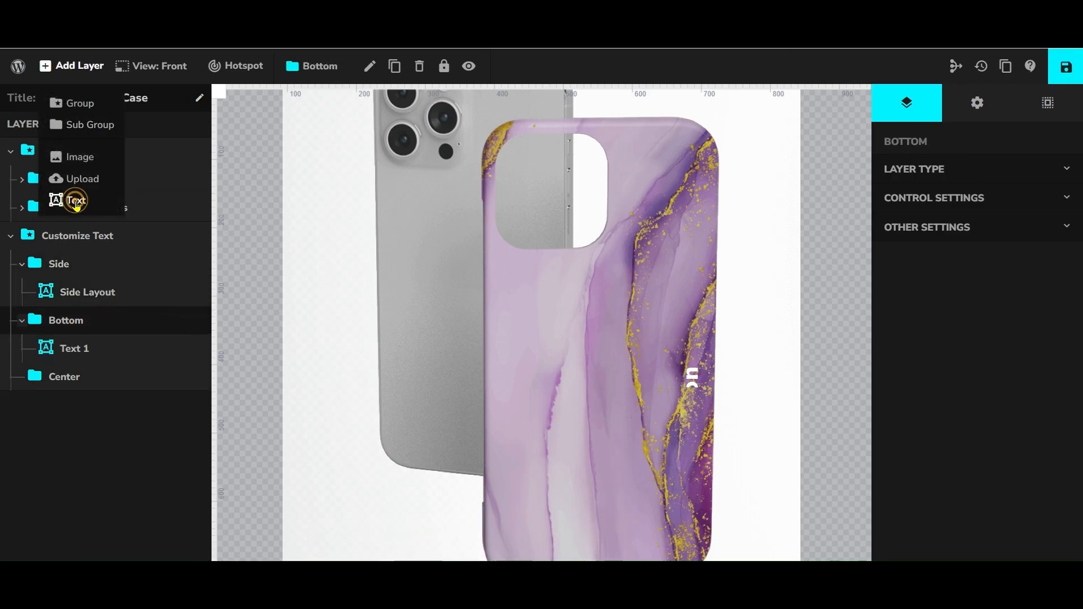
{"action": "left_click", "coordinate": [119, 346]}
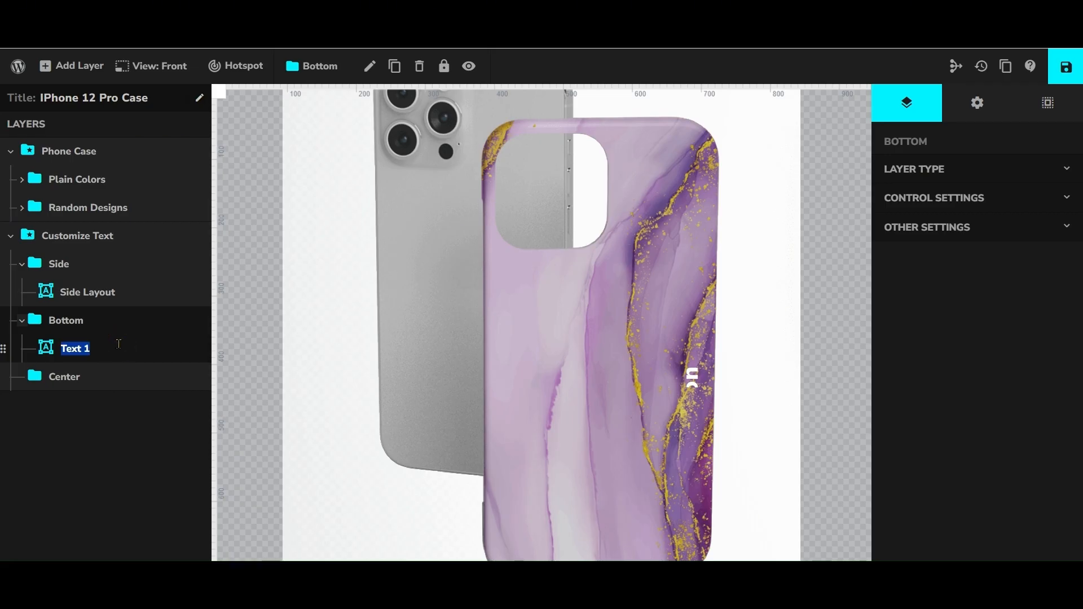
{"action": "type", "text": "Bottom Layout"}
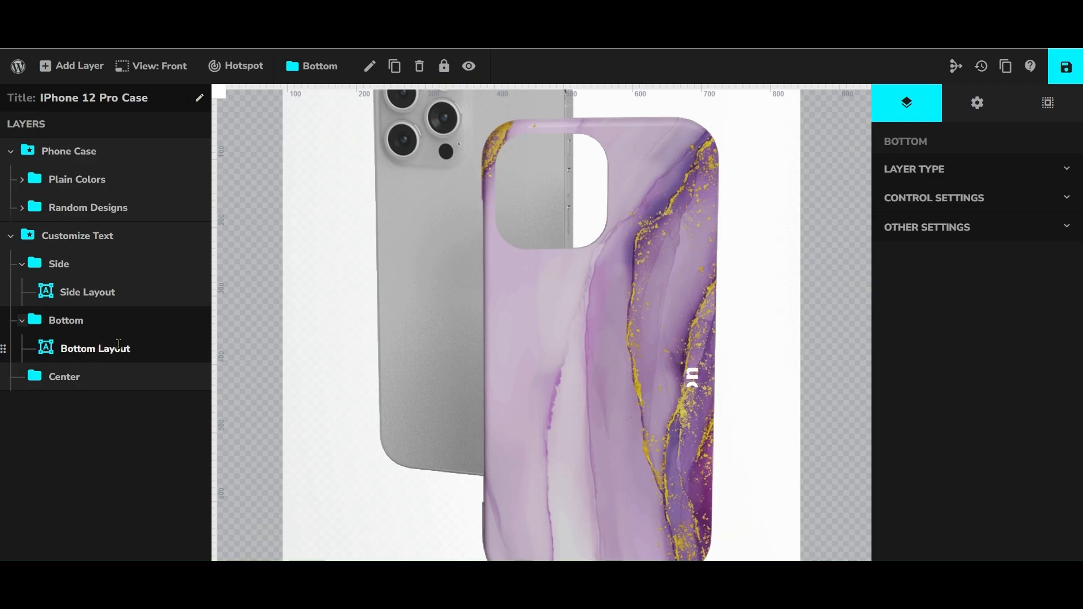
{"action": "left_click", "coordinate": [117, 429]}
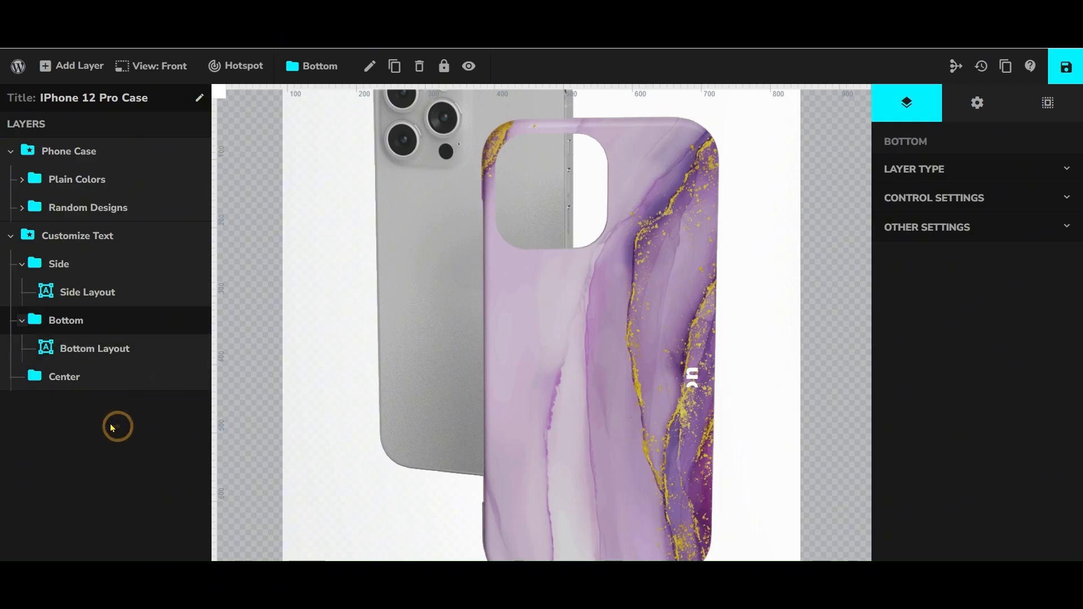
Give the Bottom Layout the same placeholder name as the Side Layout, show it in the preview and set a 12-character limit.
{"action": "left_click", "coordinate": [83, 348]}
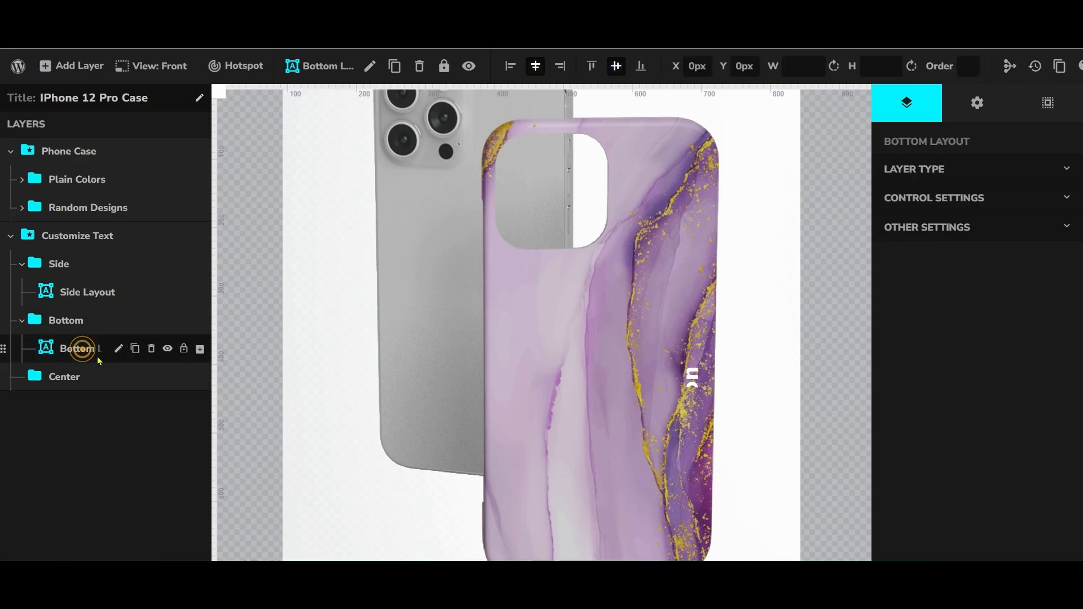
{"action": "left_click", "coordinate": [939, 176]}
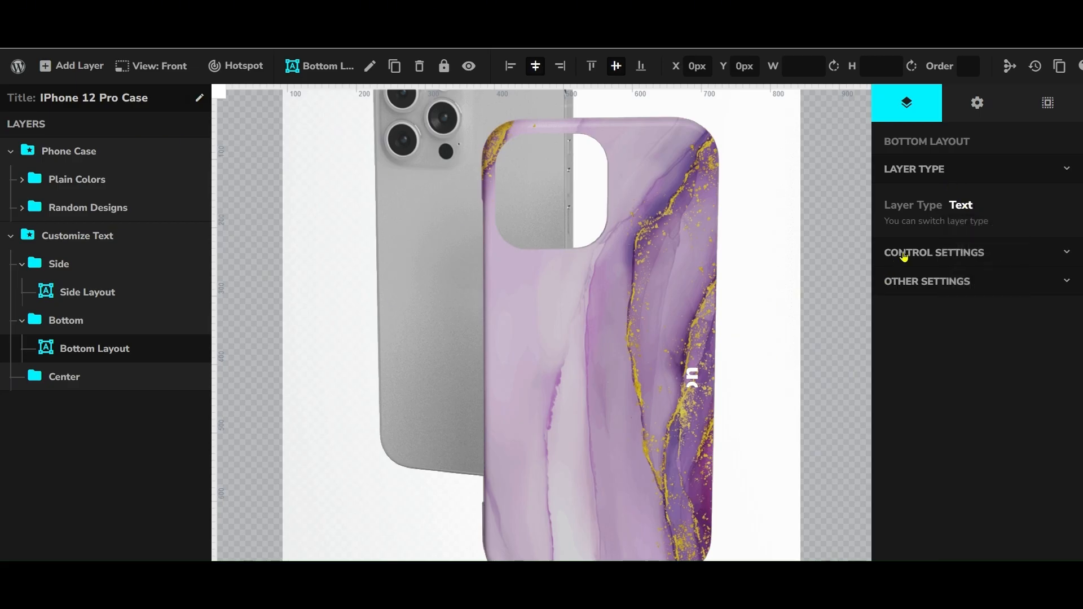
{"action": "left_click", "coordinate": [922, 283]}
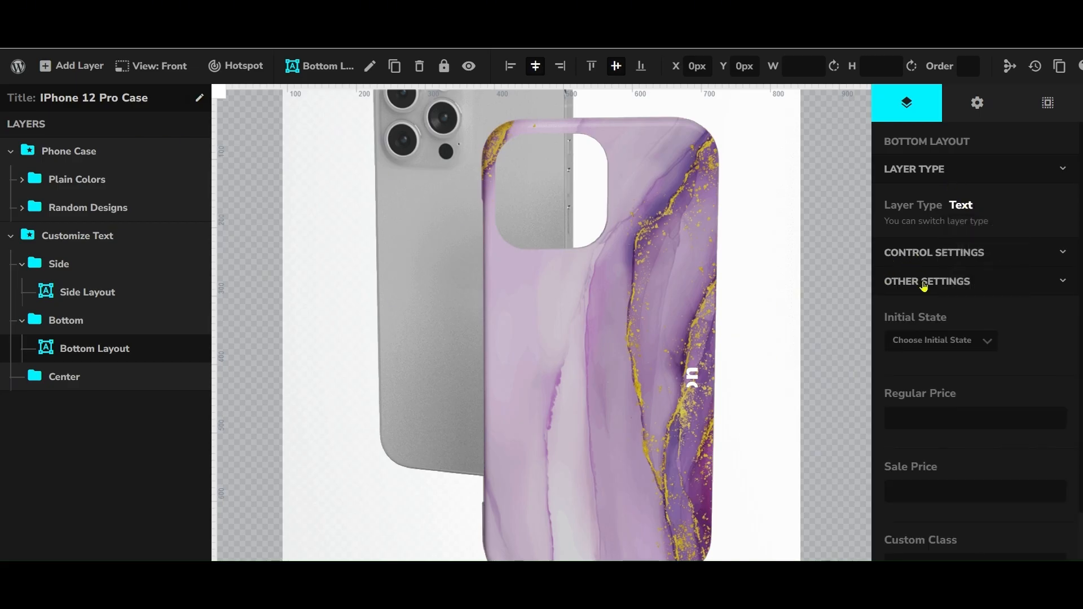
{"action": "scroll", "coordinate": [995, 337], "scroll_direction": "down", "scroll_amount": 1}
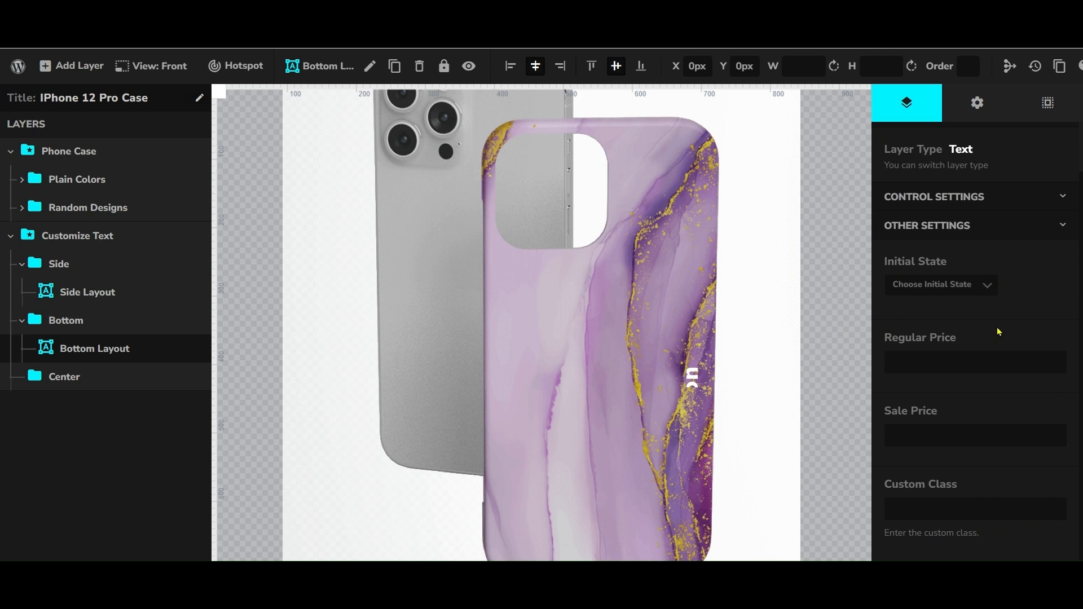
{"action": "left_click", "coordinate": [933, 226]}
{"action": "left_click", "coordinate": [923, 178]}
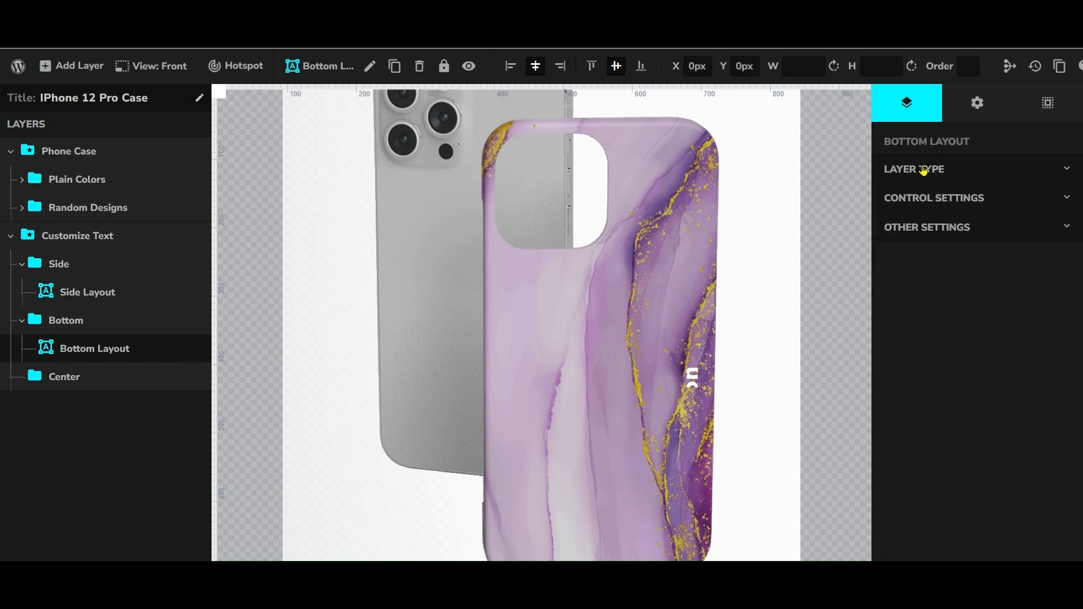
{"action": "left_click", "coordinate": [924, 200]}
{"action": "scroll", "coordinate": [1003, 293], "scroll_direction": "down", "scroll_amount": 4}
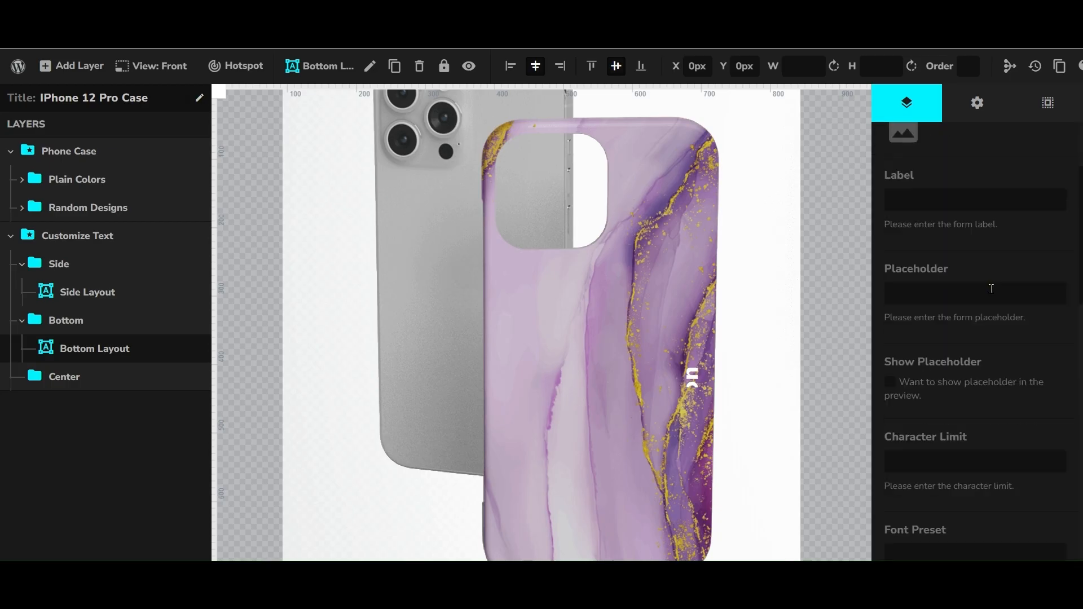
{"action": "left_click", "coordinate": [923, 214]}
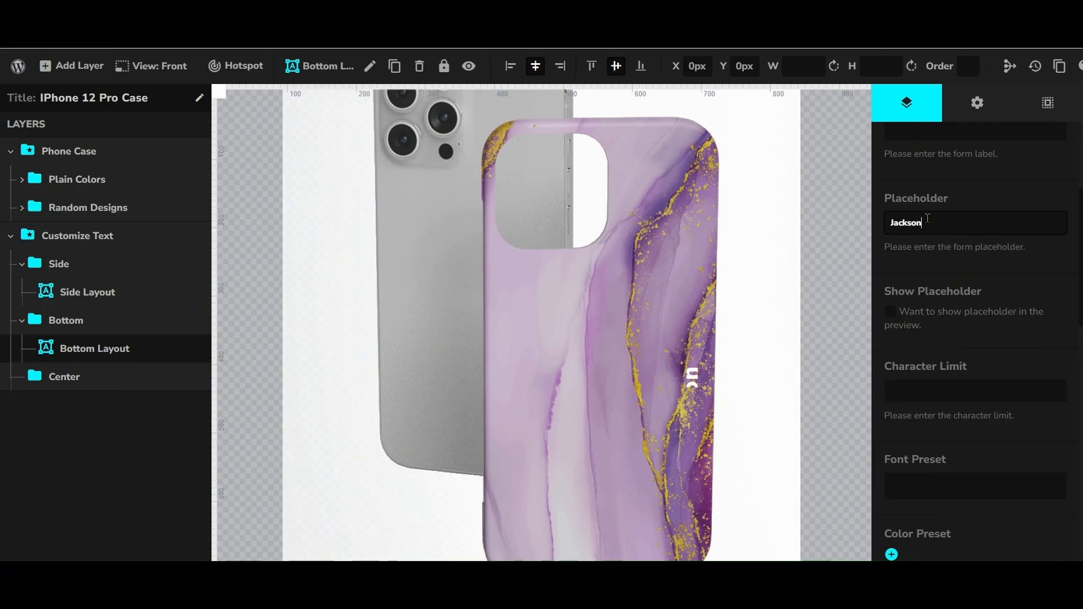
{"action": "left_click", "coordinate": [890, 319]}
{"action": "left_click", "coordinate": [928, 394]}
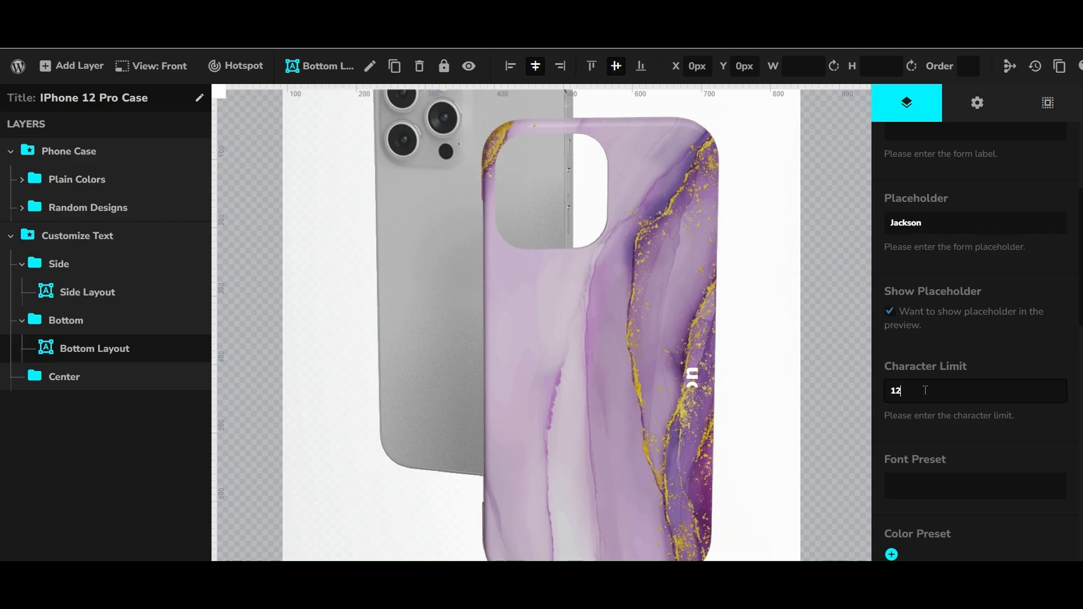
Select Abhaya Libre, Abel and Aboreto as the Bottom Layout's font presets.
{"action": "scroll", "coordinate": [922, 386], "scroll_direction": "down", "scroll_amount": 1}
{"action": "left_click", "coordinate": [936, 416]}
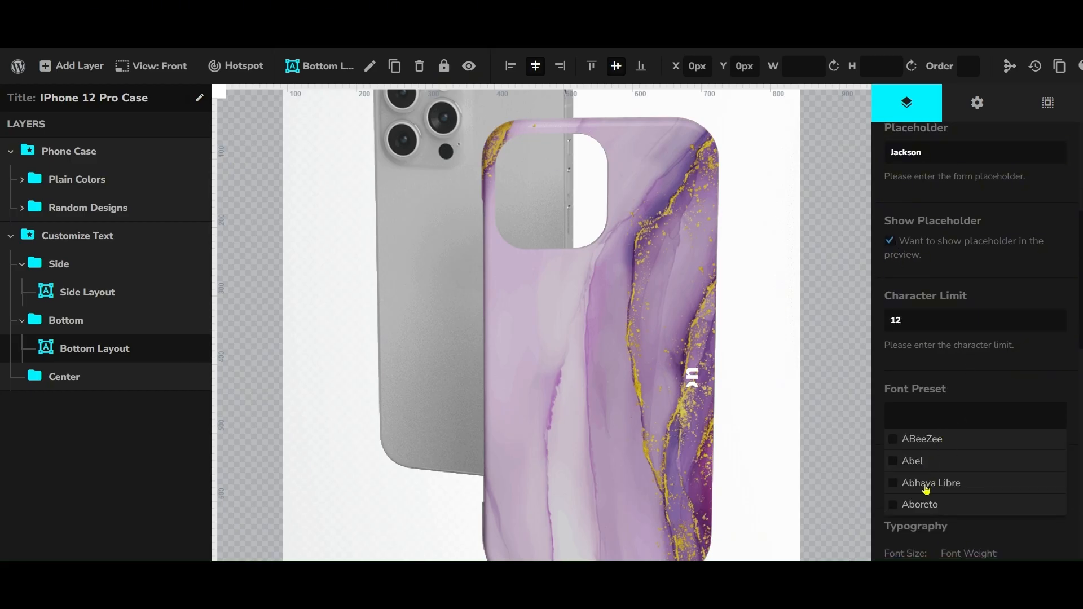
{"action": "left_click", "coordinate": [893, 484]}
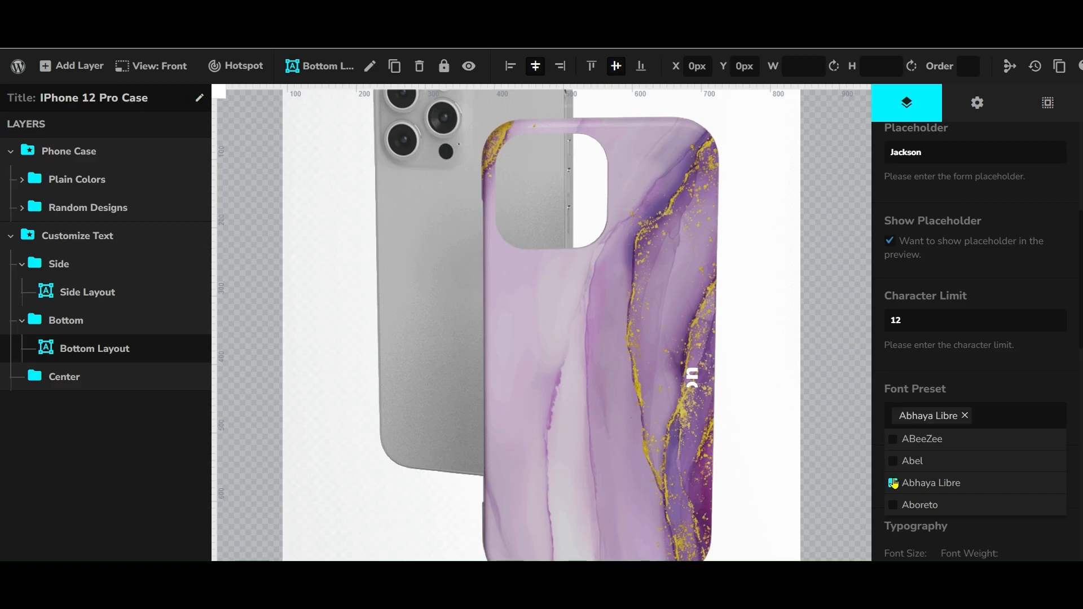
{"action": "left_click", "coordinate": [893, 461]}
{"action": "left_click", "coordinate": [892, 504]}
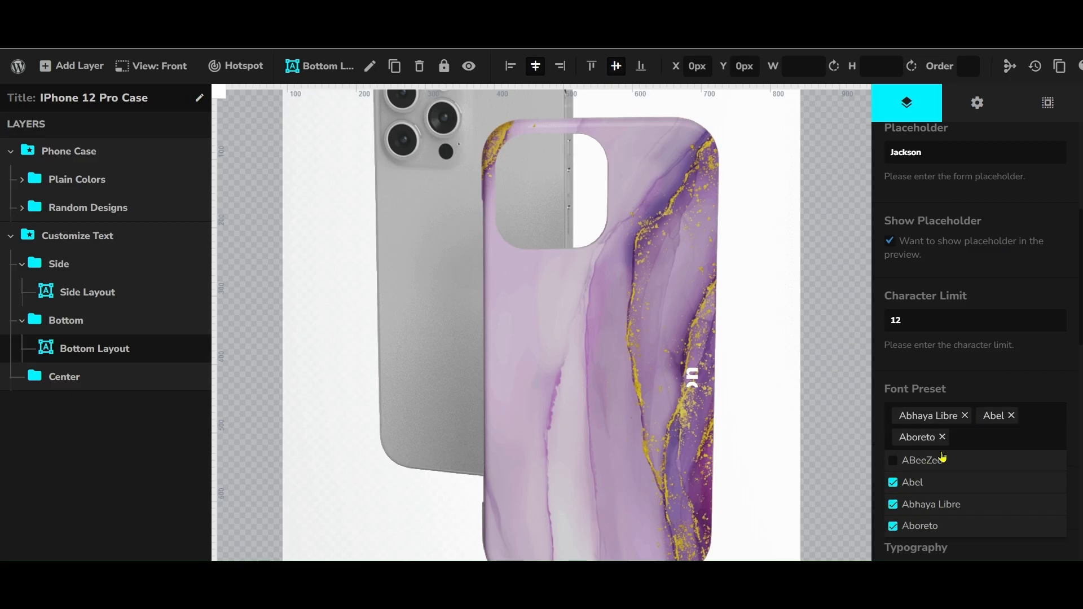
Clear the Bottom Layout's font presets and reselect them in the order Abel, Abhaya Libre, Aboreto.
{"action": "left_click", "coordinate": [893, 483]}
{"action": "left_click", "coordinate": [893, 483]}
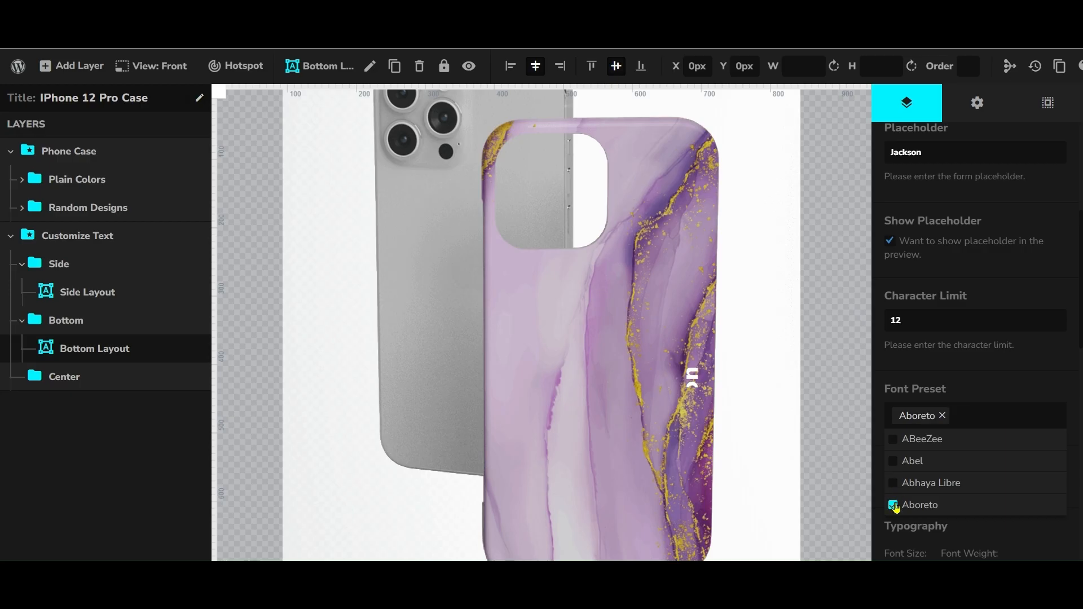
{"action": "left_click", "coordinate": [894, 506]}
{"action": "left_click", "coordinate": [893, 439]}
{"action": "left_click", "coordinate": [892, 439]}
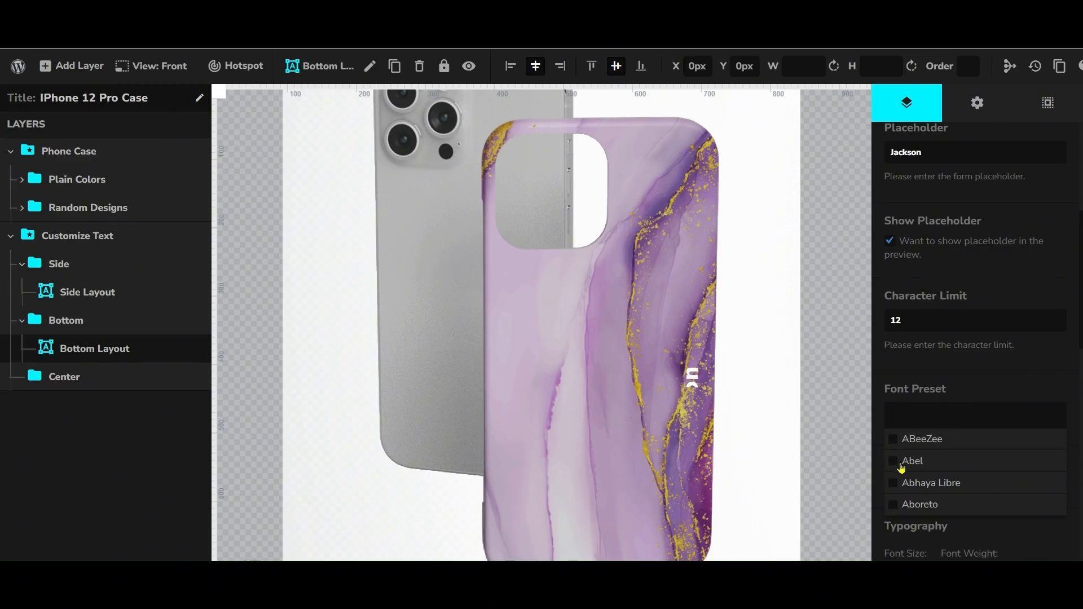
{"action": "left_click", "coordinate": [899, 464]}
{"action": "left_click", "coordinate": [894, 483]}
{"action": "left_click", "coordinate": [894, 505]}
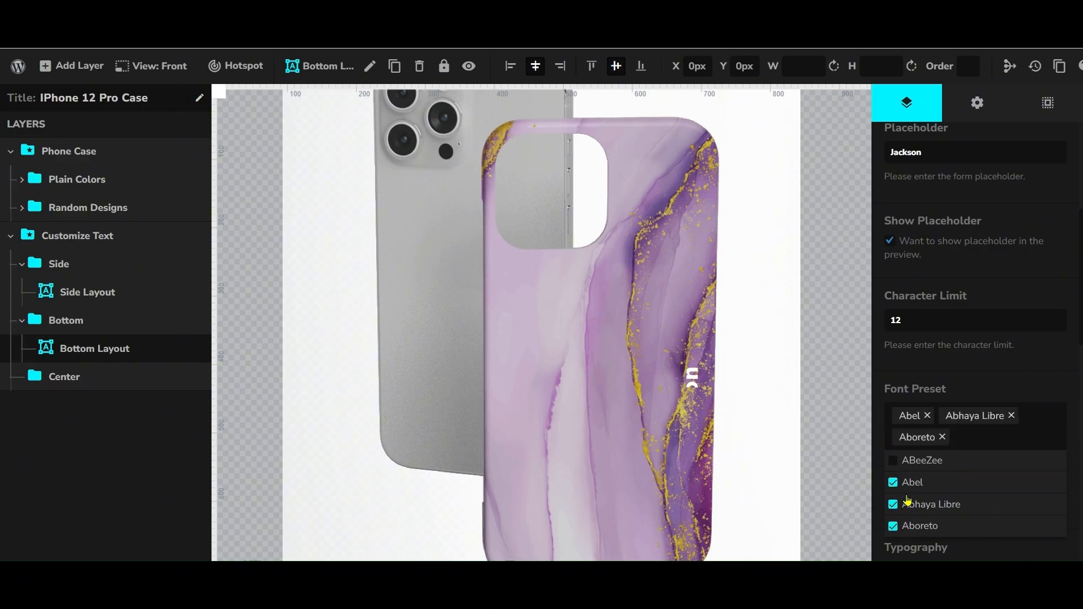
{"action": "left_click", "coordinate": [1053, 418]}
Add white, yellow and teal (#1BC7B1) color presets to the Bottom Layout.
{"action": "scroll", "coordinate": [976, 338], "scroll_direction": "down", "scroll_amount": 5}
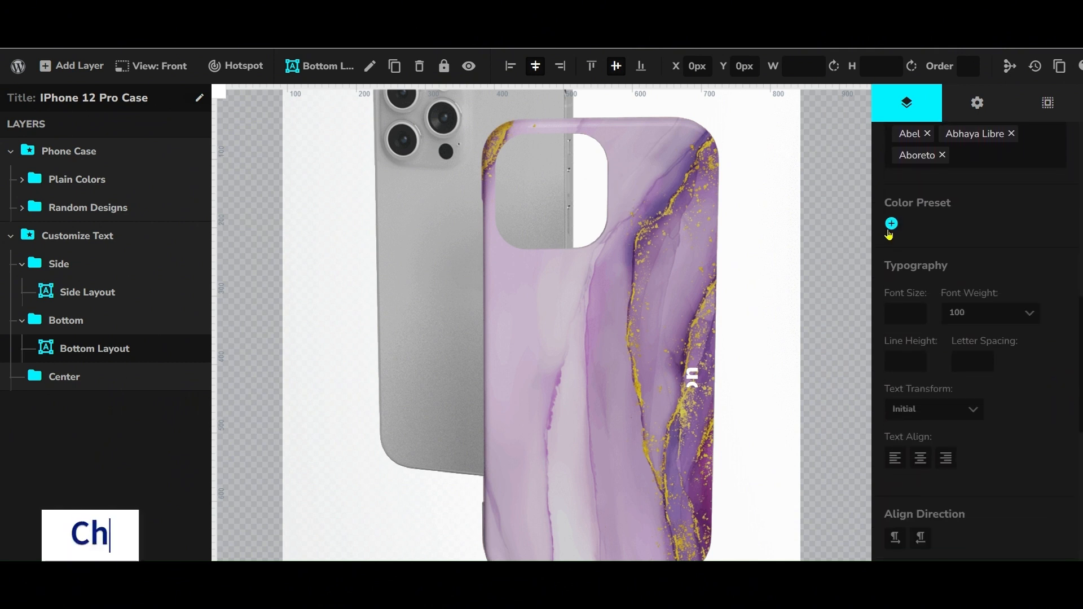
{"action": "left_click", "coordinate": [889, 231]}
{"action": "left_click", "coordinate": [920, 428]}
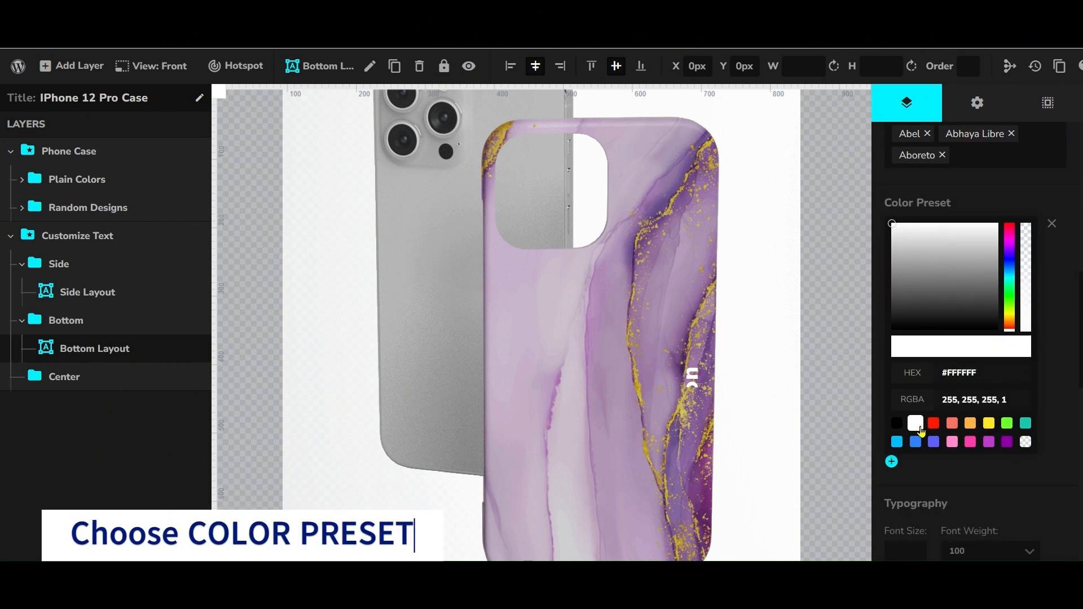
{"action": "left_click", "coordinate": [888, 265]}
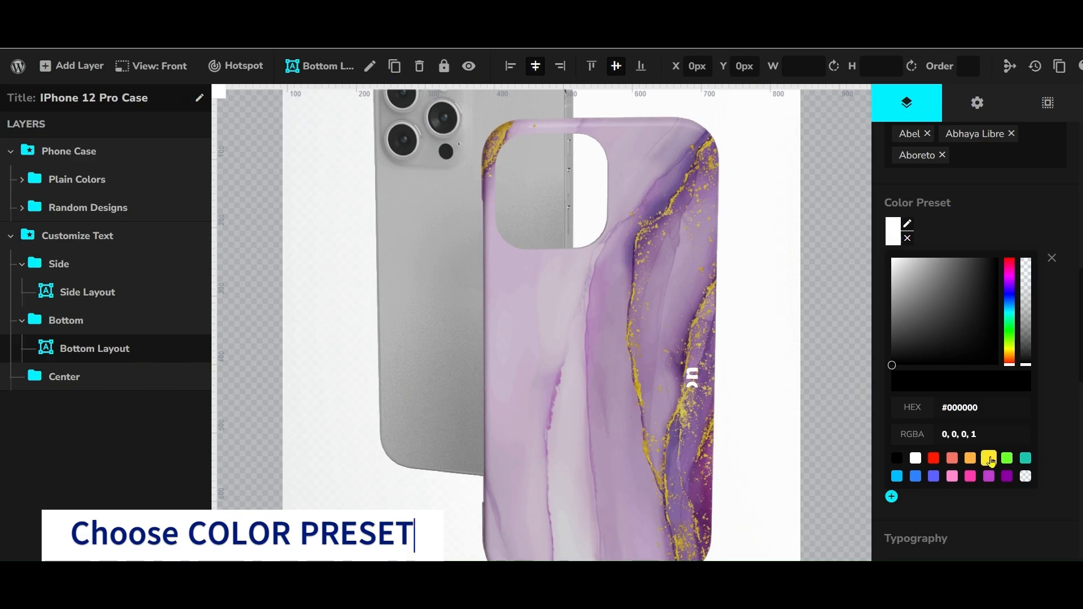
{"action": "left_click", "coordinate": [988, 459]}
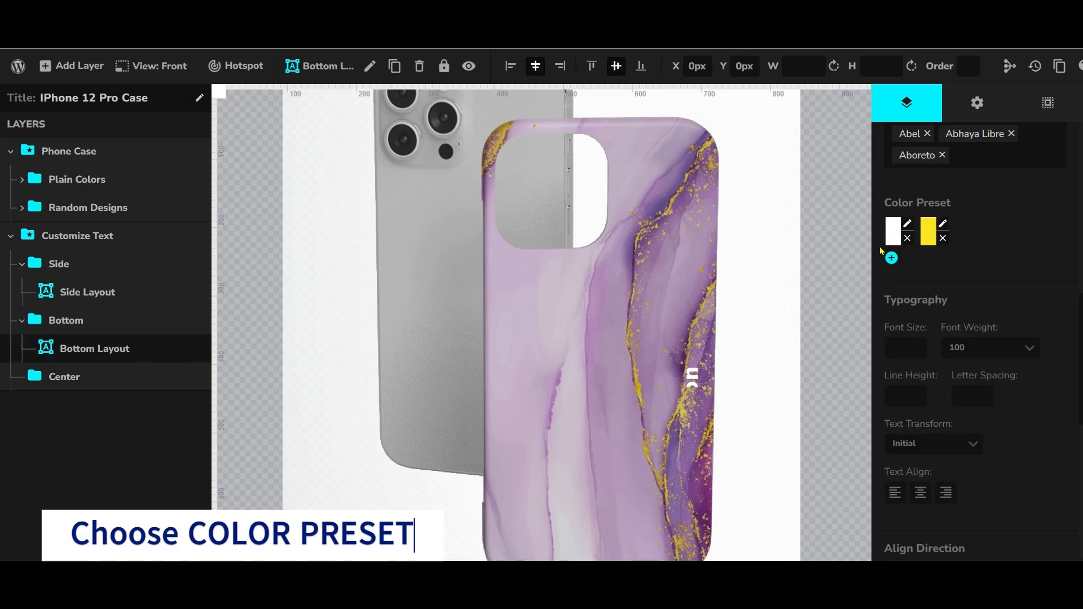
{"action": "left_click", "coordinate": [891, 258]}
{"action": "left_click", "coordinate": [1025, 458]}
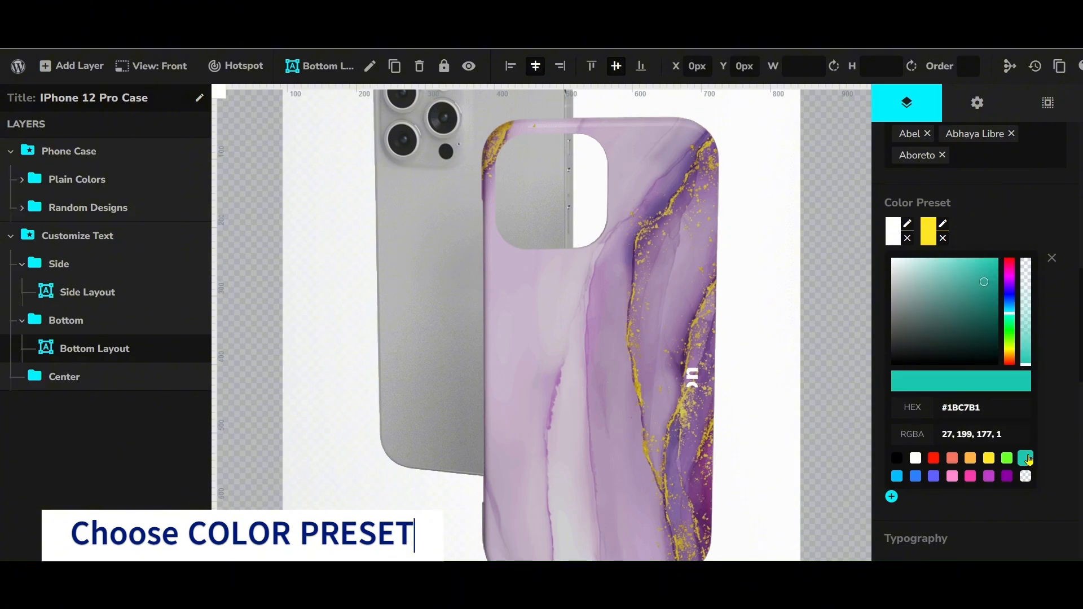
Set the Bottom Layout's font size to 32, font weight to 600, and line height and letter spacing to 1.
{"action": "scroll", "coordinate": [902, 276], "scroll_direction": "down", "scroll_amount": 2}
{"action": "left_click", "coordinate": [902, 276]}
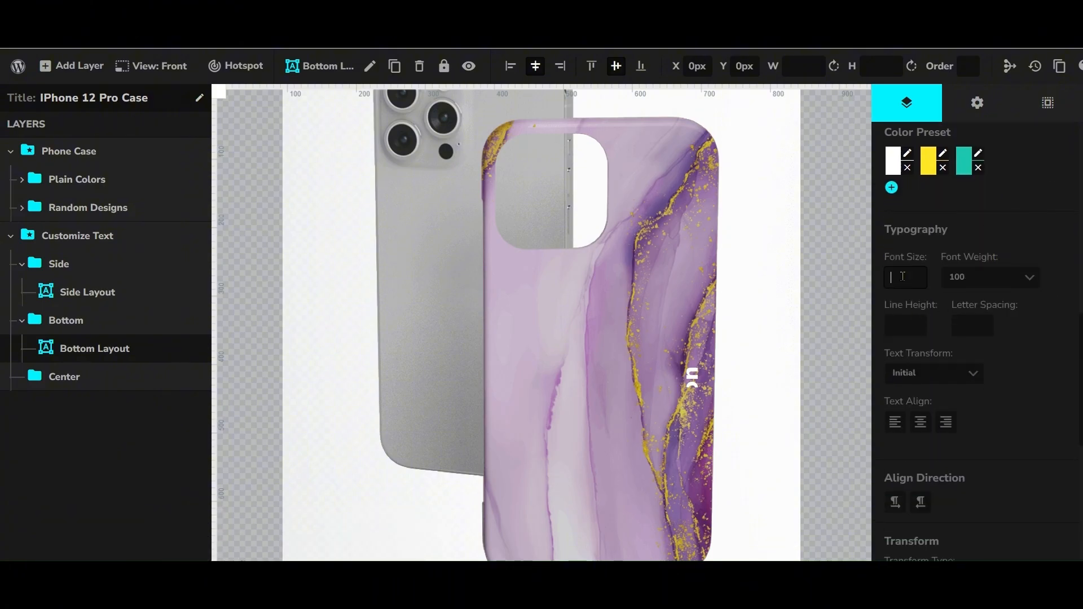
{"action": "type", "text": "32"}
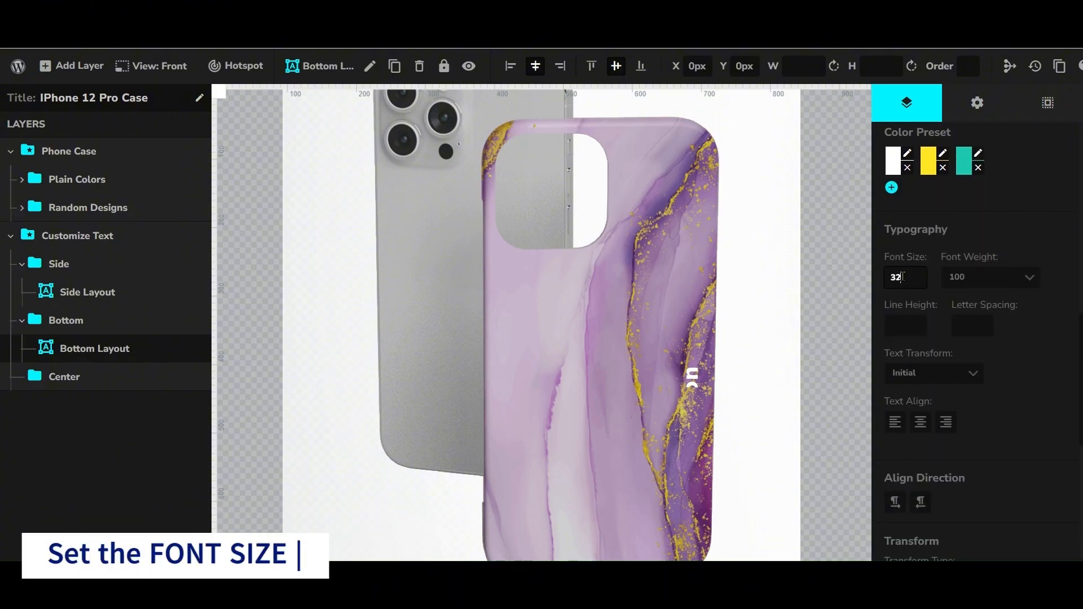
{"action": "left_click", "coordinate": [976, 279]}
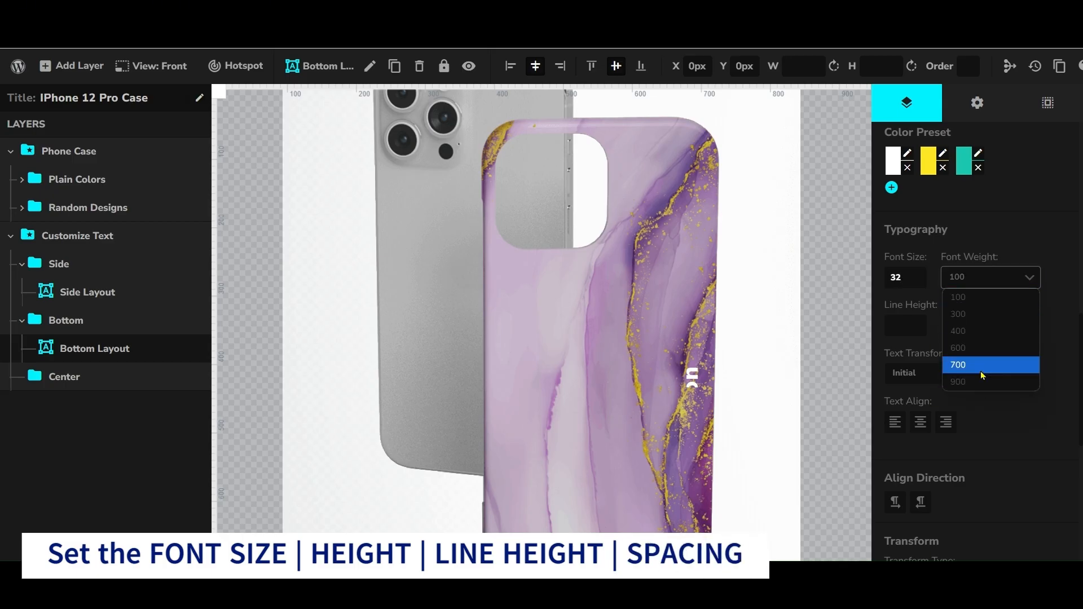
{"action": "left_click", "coordinate": [979, 348]}
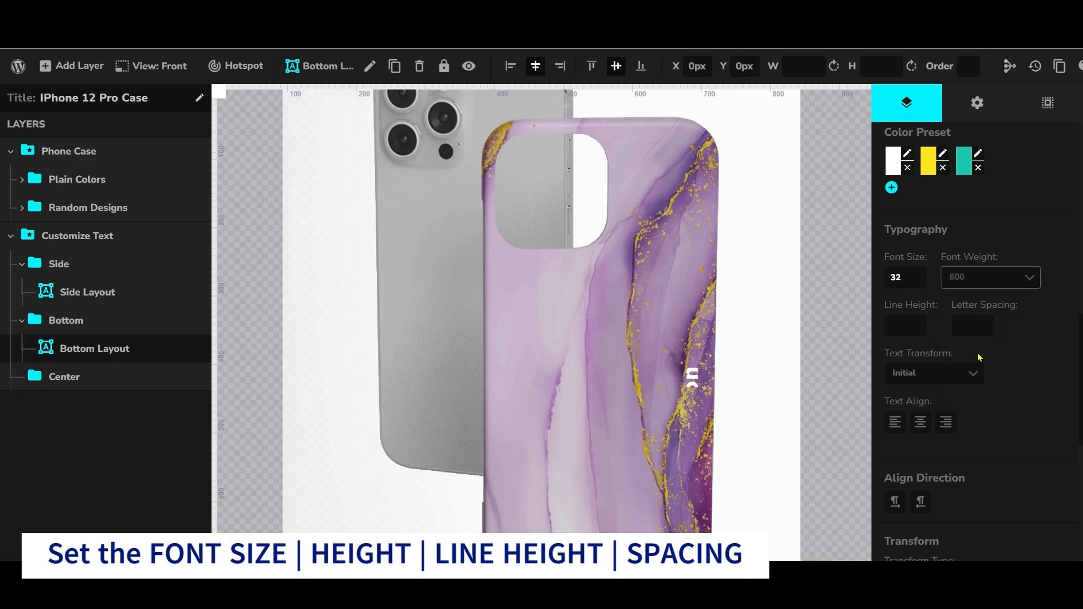
{"action": "left_click", "coordinate": [902, 322]}
{"action": "type", "text": "1"}
Left-align the Bottom Layout text, keep its text transform at Initial and choose the left-to-right align direction.
{"action": "scroll", "coordinate": [1012, 393], "scroll_direction": "down", "scroll_amount": 1}
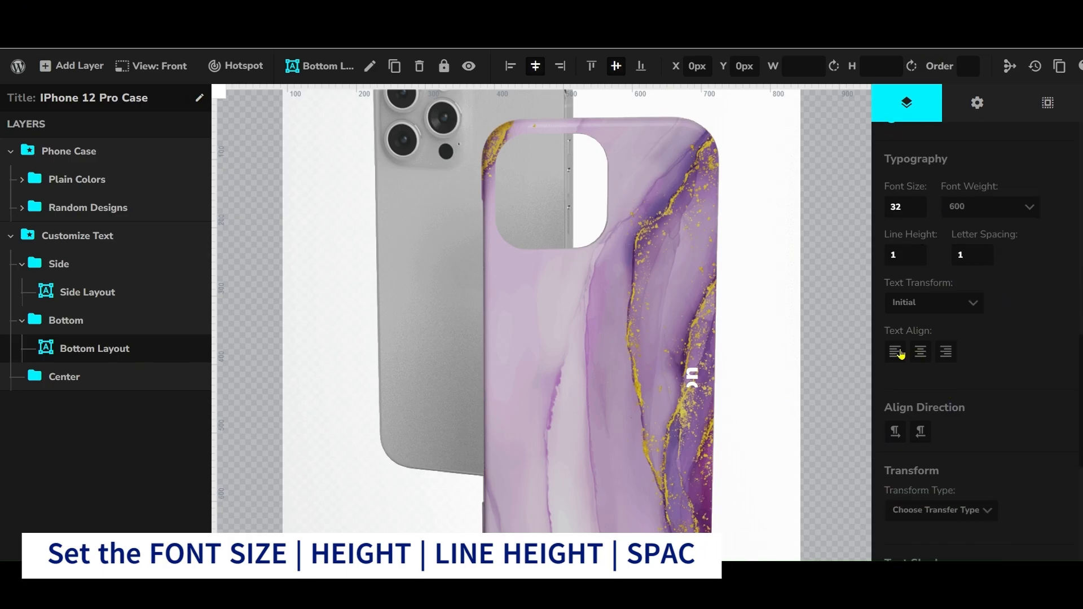
{"action": "left_click", "coordinate": [899, 353]}
{"action": "left_click", "coordinate": [928, 307]}
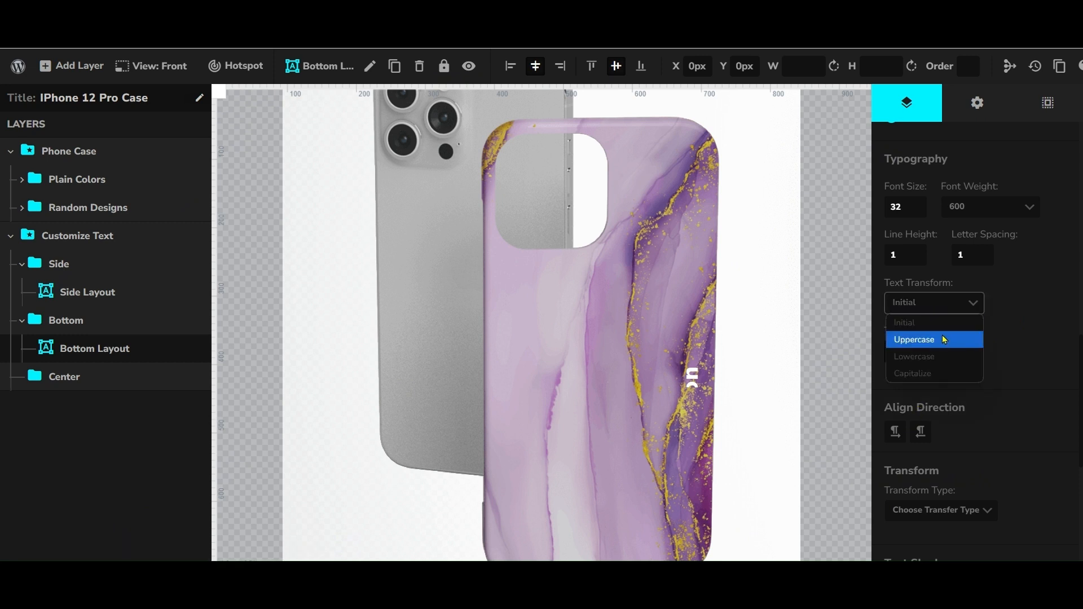
{"action": "left_click", "coordinate": [942, 326]}
{"action": "left_click", "coordinate": [1002, 323]}
{"action": "scroll", "coordinate": [1002, 323], "scroll_direction": "down", "scroll_amount": 3}
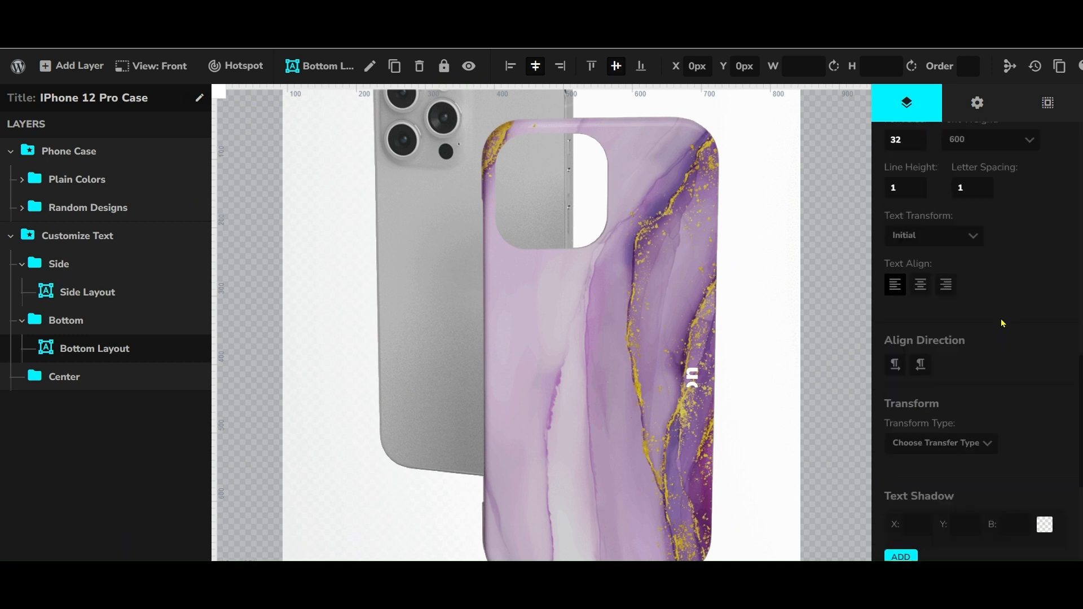
{"action": "left_click", "coordinate": [895, 291]}
Allow the Bottom Layout in the Front view and set its transform type to 2D.
{"action": "left_click", "coordinate": [941, 372]}
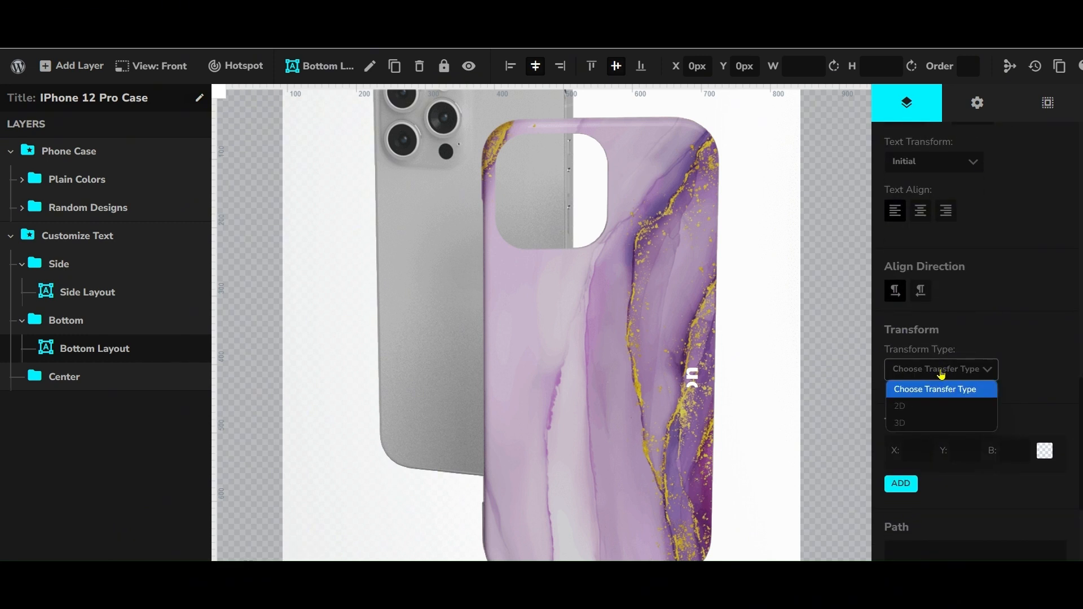
{"action": "left_click", "coordinate": [959, 356]}
{"action": "scroll", "coordinate": [993, 363], "scroll_direction": "down", "scroll_amount": 4}
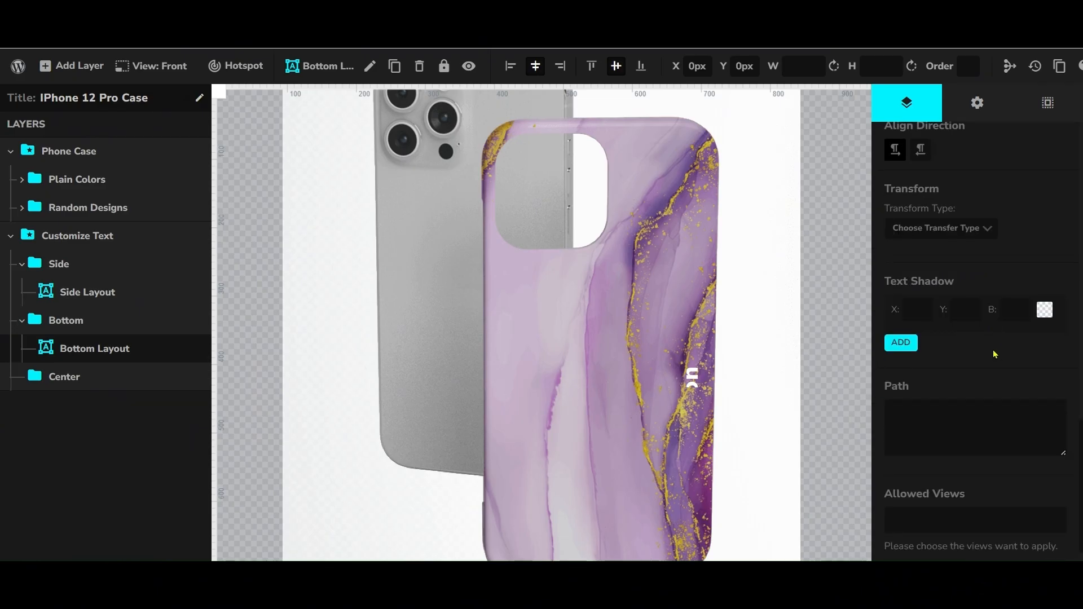
{"action": "left_click", "coordinate": [898, 491]}
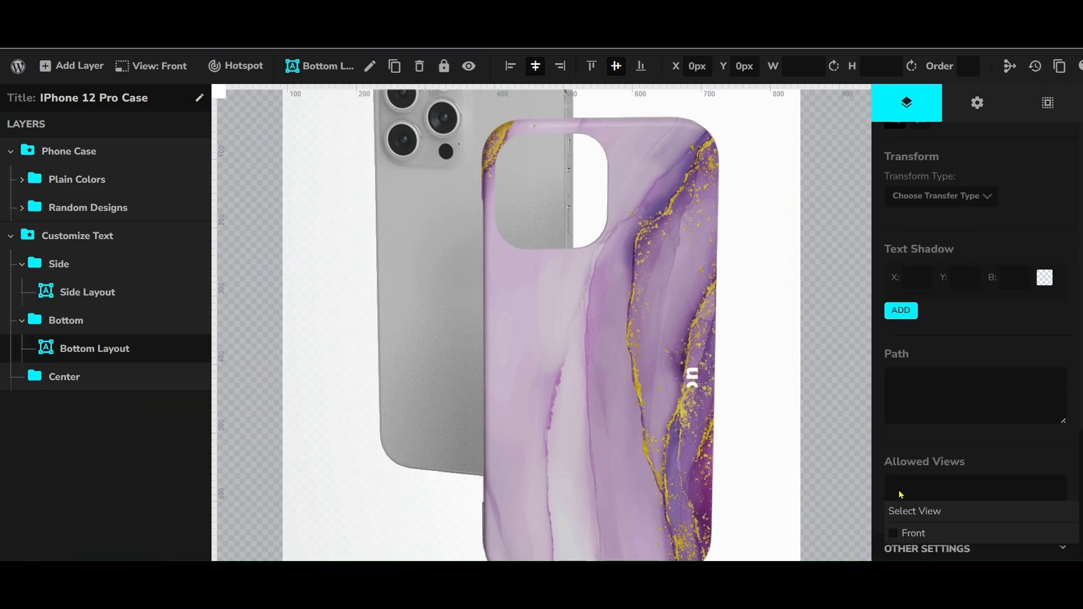
{"action": "left_click", "coordinate": [892, 532]}
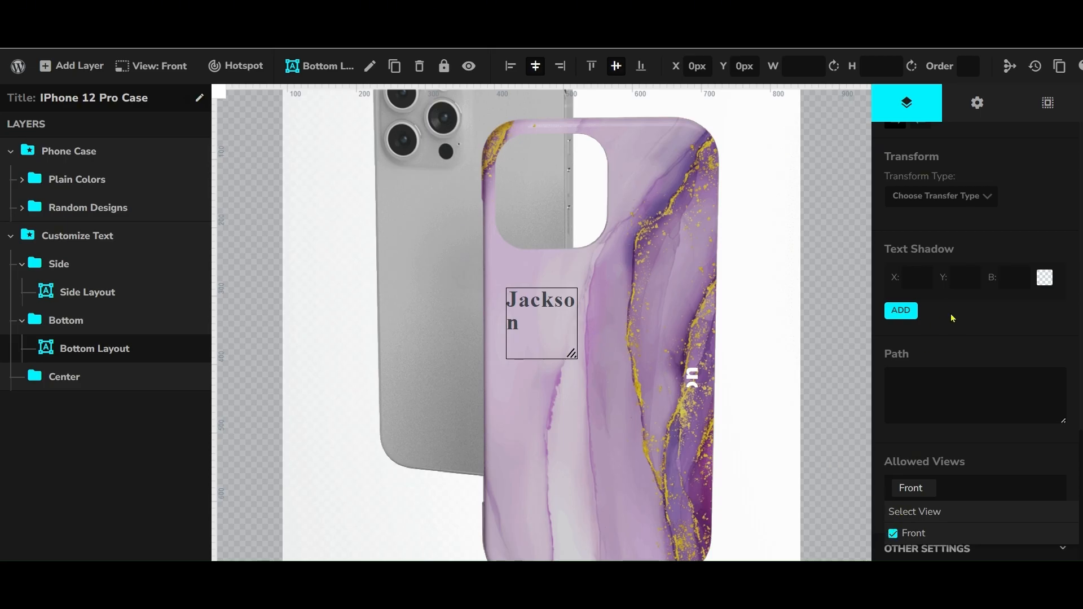
{"action": "left_click", "coordinate": [947, 199]}
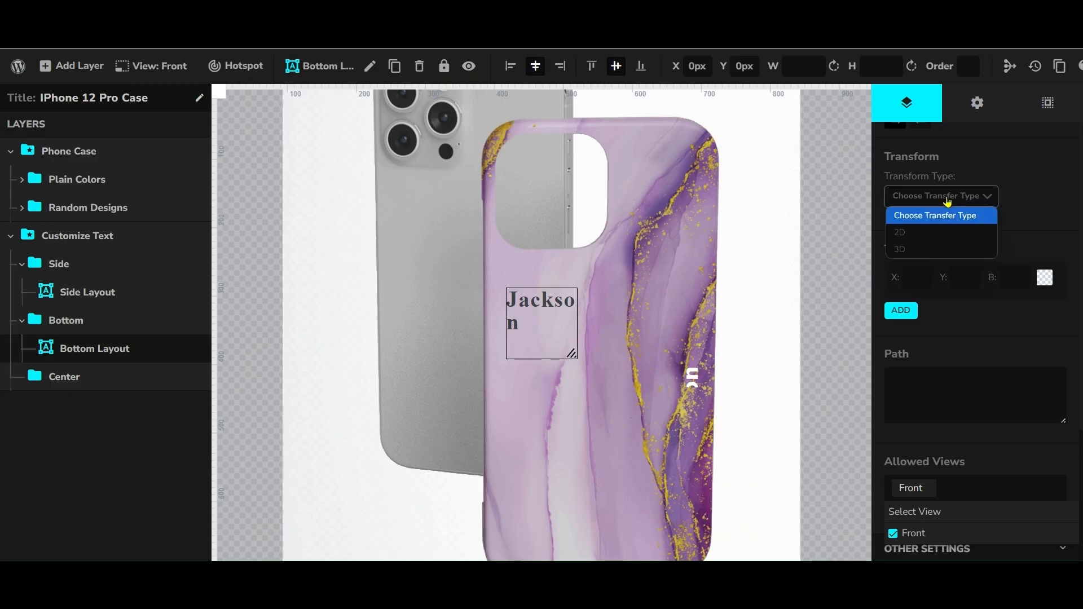
{"action": "left_click", "coordinate": [951, 232]}
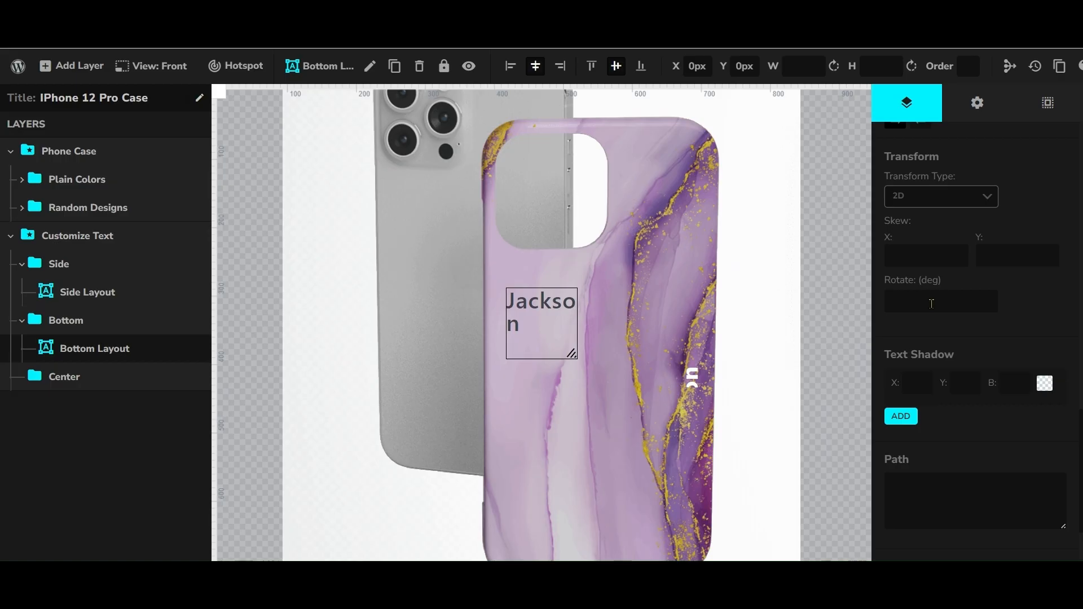
Move the Bottom Layout text down the case to about X 64, Y 199 px and apply the white color preset.
{"action": "left_click_drag", "start_coordinate": [548, 300], "coordinate": [629, 440]}
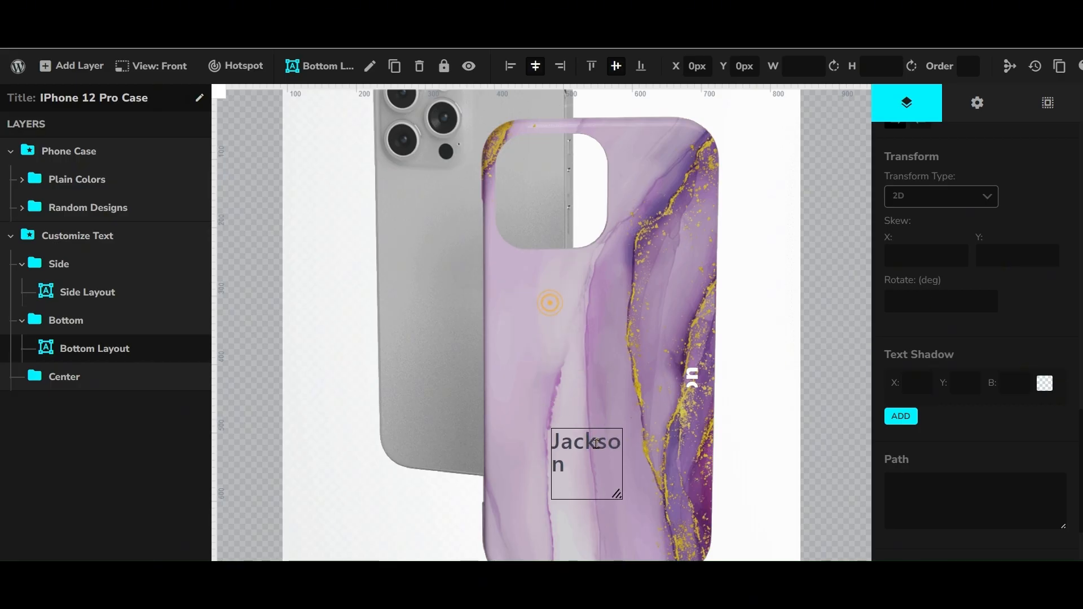
{"action": "scroll", "coordinate": [1015, 282], "scroll_direction": "down", "scroll_amount": 1}
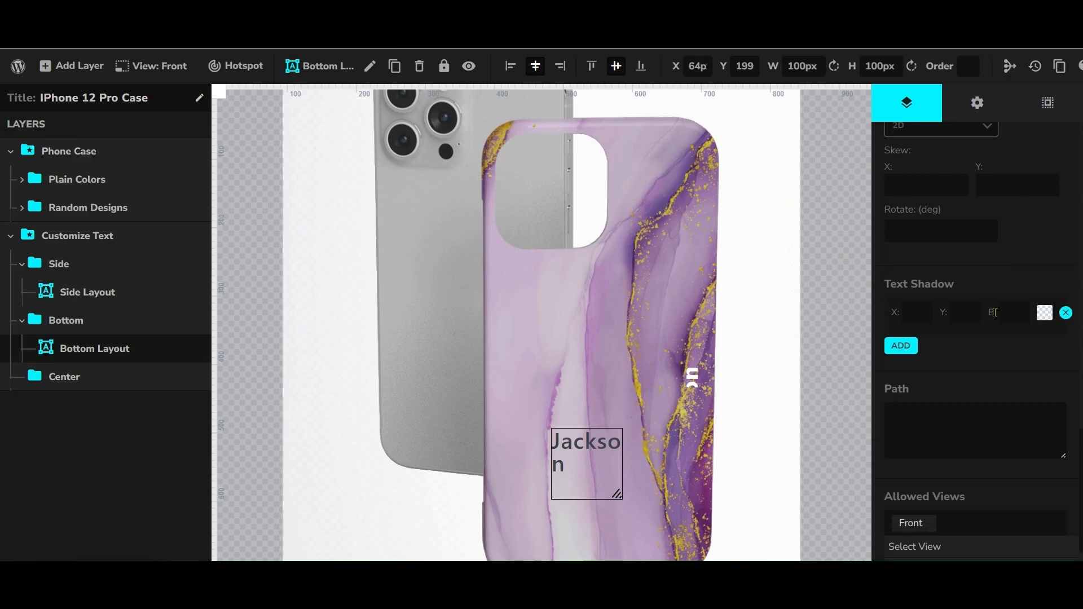
{"action": "scroll", "coordinate": [995, 345], "scroll_direction": "up", "scroll_amount": 2}
{"action": "scroll", "coordinate": [996, 345], "scroll_direction": "up", "scroll_amount": 8}
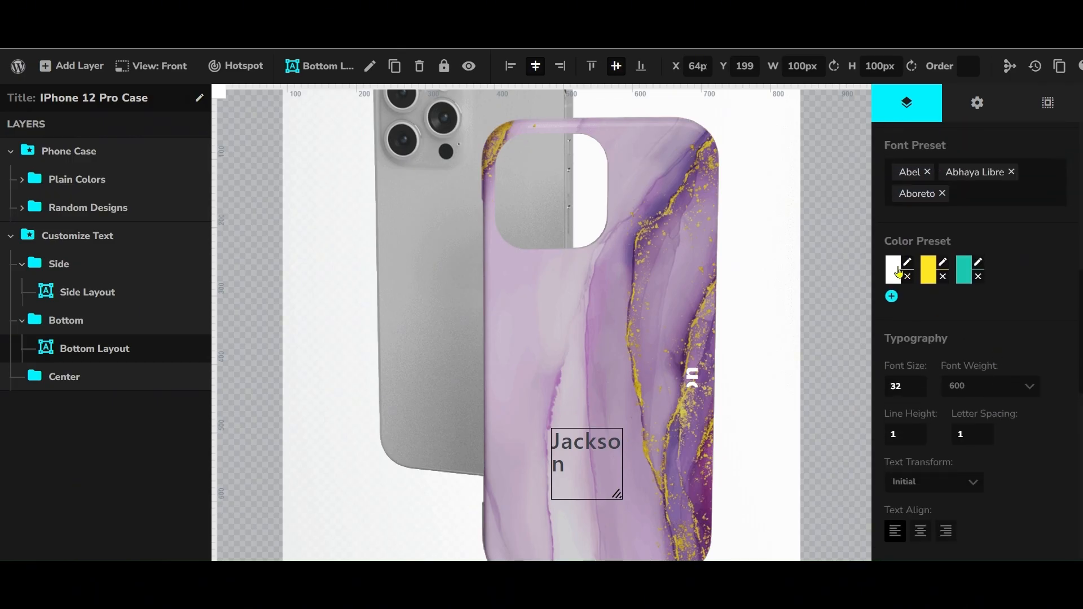
{"action": "left_click", "coordinate": [897, 271]}
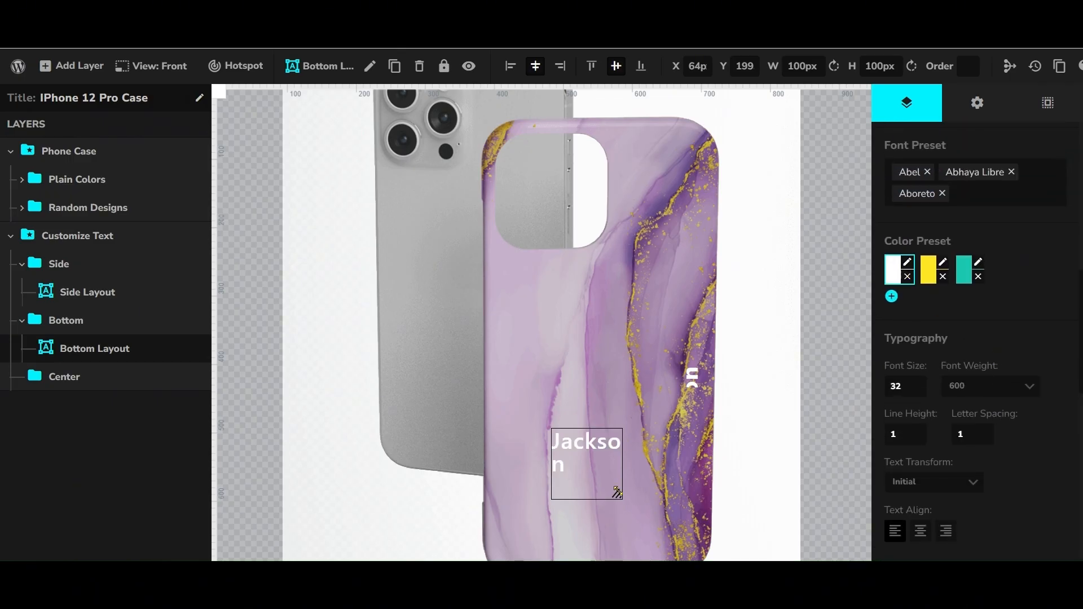
Resize the Bottom Layout text box to about 250 × 59 px and move it near the case's bottom edge, about X 83, Y 297 px.
{"action": "left_click_drag", "start_coordinate": [616, 492], "coordinate": [680, 481]}
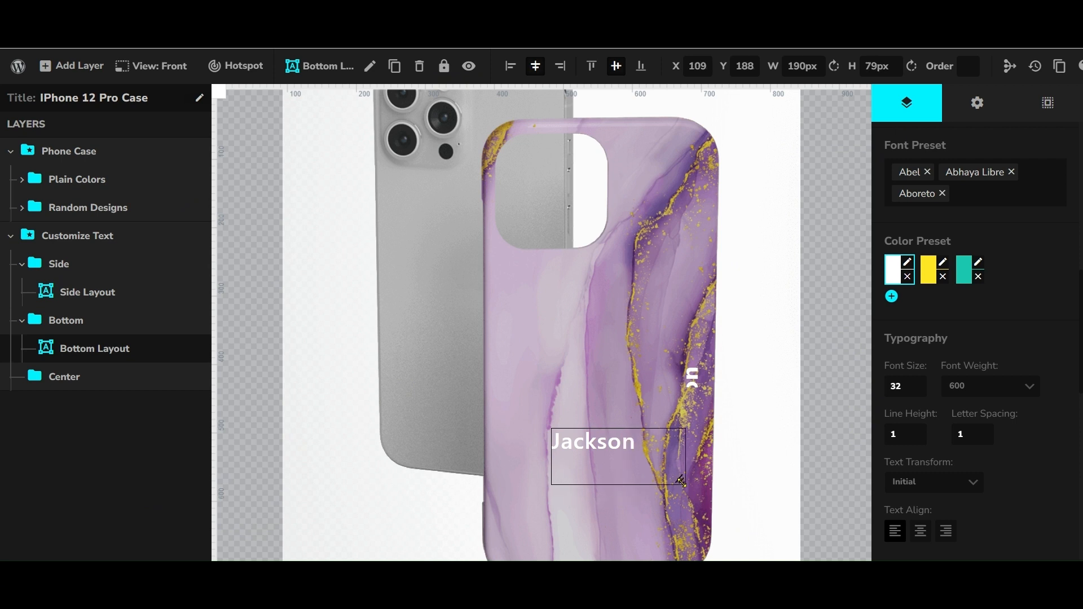
{"action": "left_click_drag", "start_coordinate": [681, 481], "coordinate": [710, 473]}
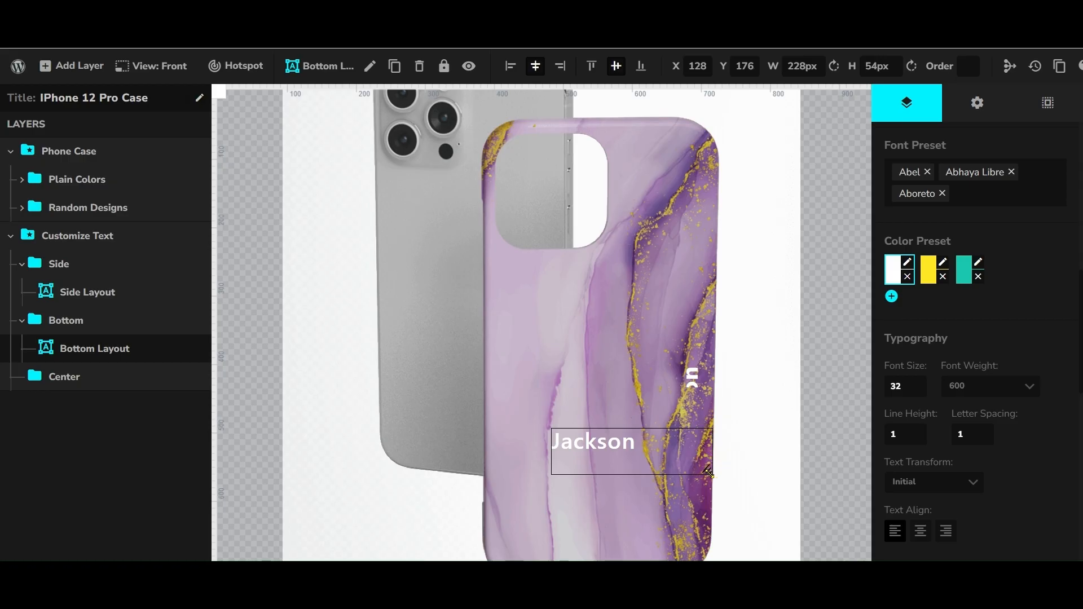
{"action": "left_click_drag", "start_coordinate": [643, 453], "coordinate": [609, 535]}
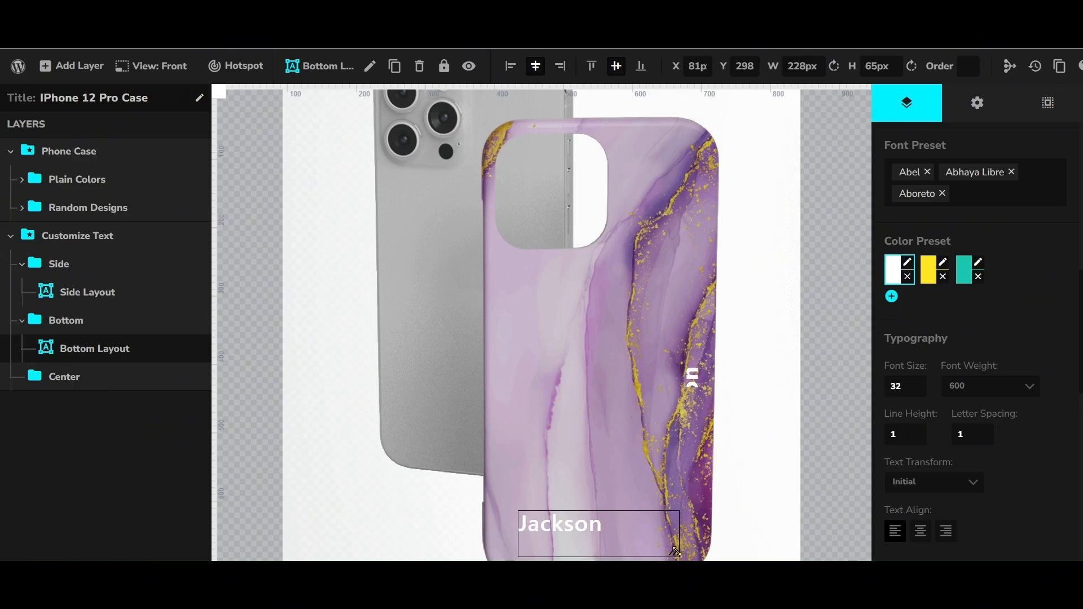
{"action": "mouse_move", "coordinate": [675, 553]}
{"action": "left_mouse_down"}
{"action": "mouse_move", "coordinate": [706, 551]}
{"action": "mouse_move", "coordinate": [690, 549]}
{"action": "left_mouse_up"}
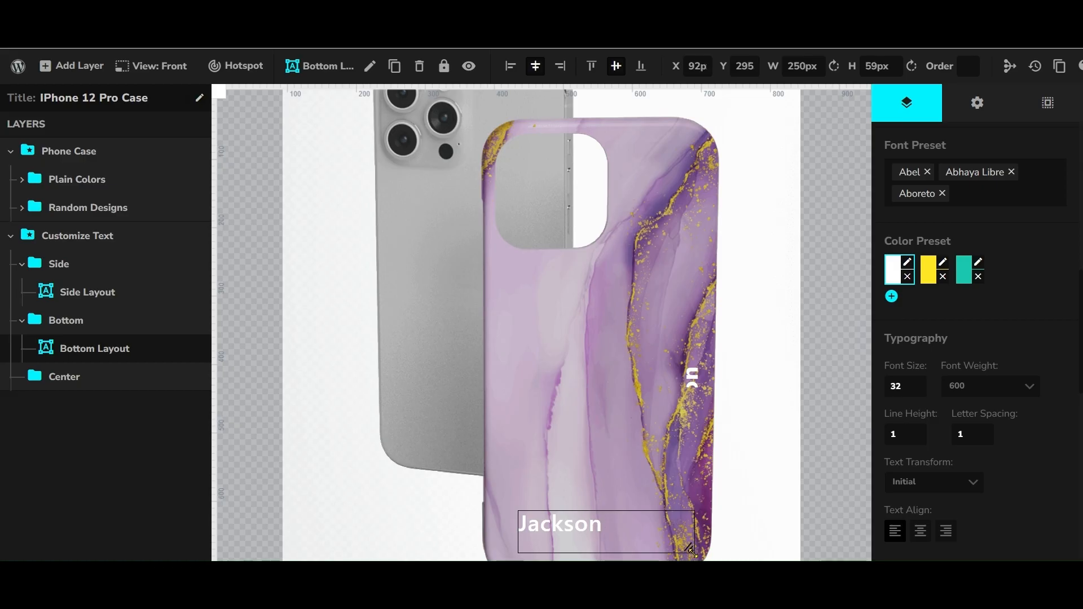
{"action": "left_click_drag", "start_coordinate": [643, 531], "coordinate": [637, 531]}
Center-align the Bottom Layout text and adjust its box to about 255 × 50 px at about X 82.5, Y 299 px.
{"action": "left_click", "coordinate": [921, 531]}
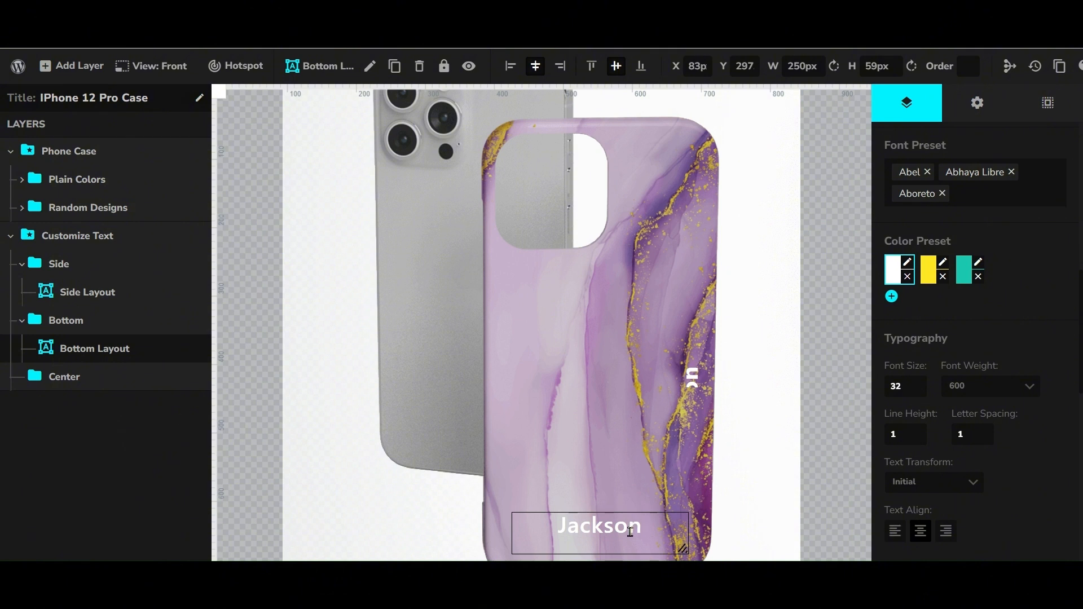
{"action": "left_click_drag", "start_coordinate": [682, 547], "coordinate": [685, 542]}
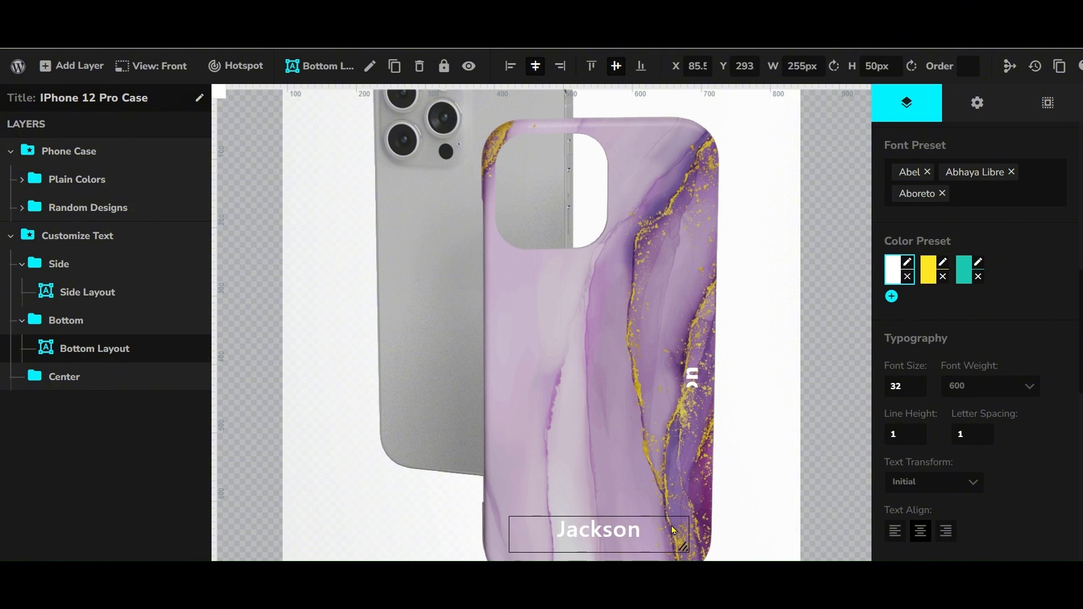
{"action": "left_click_drag", "start_coordinate": [681, 534], "coordinate": [681, 535]}
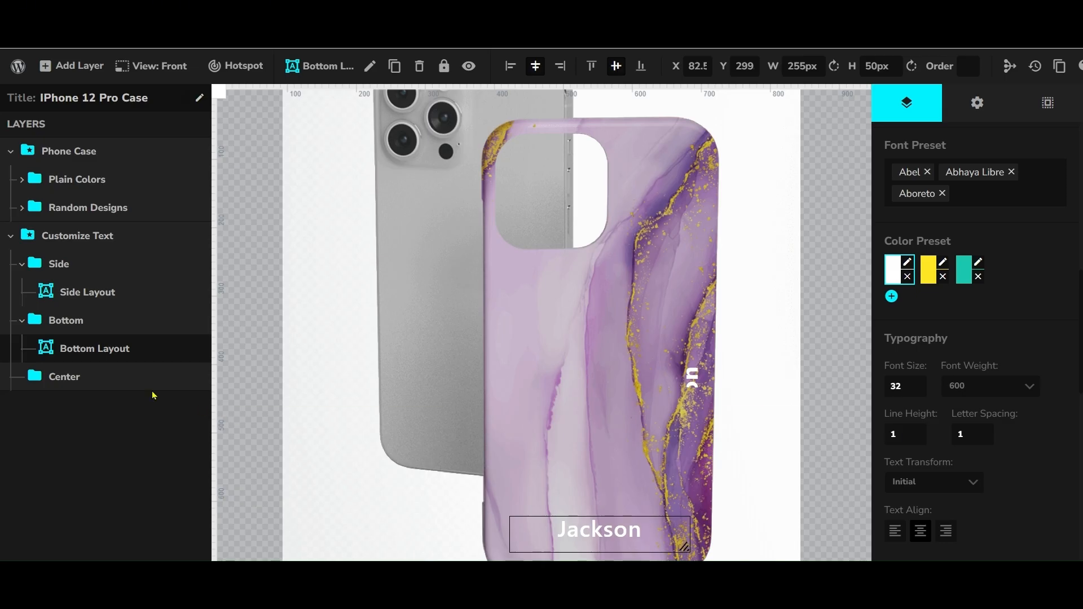
Try the teal, yellow and white color presets on the Bottom Layout text.
{"action": "left_click", "coordinate": [78, 291]}
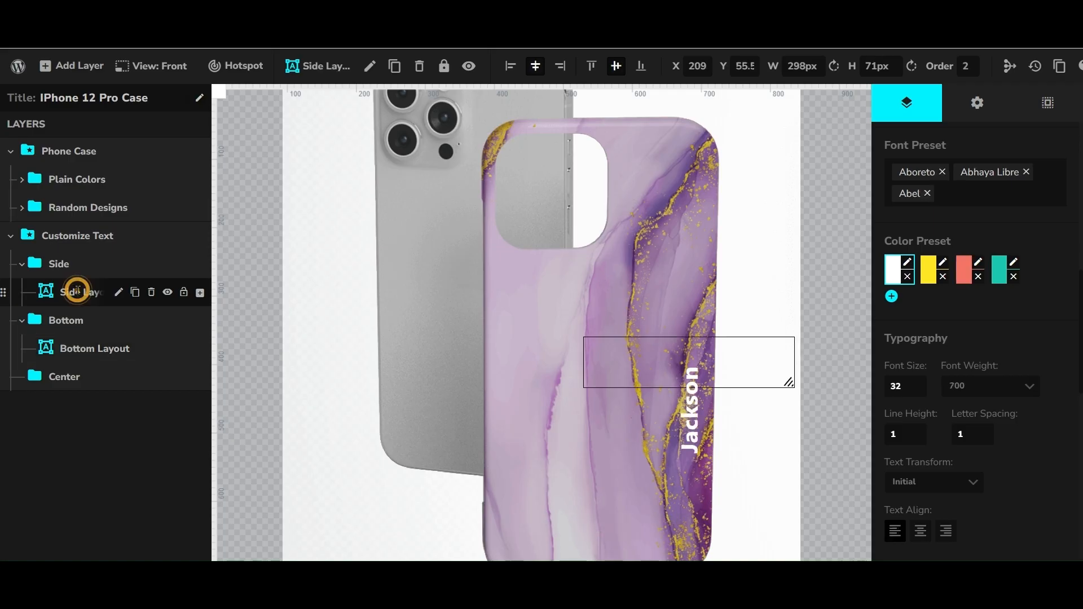
{"action": "left_click", "coordinate": [73, 348]}
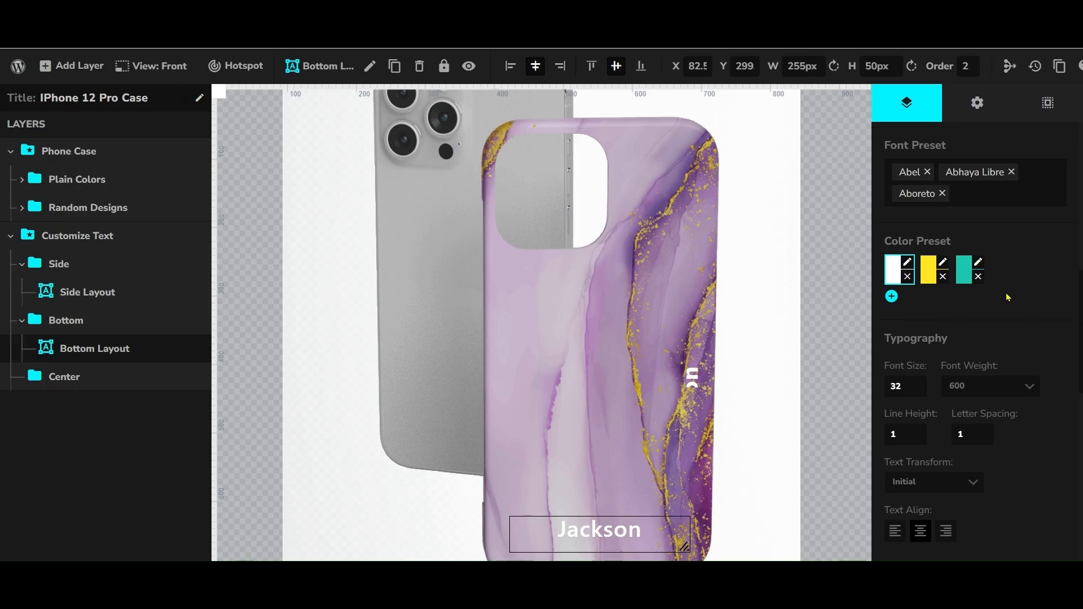
{"action": "left_click", "coordinate": [971, 285]}
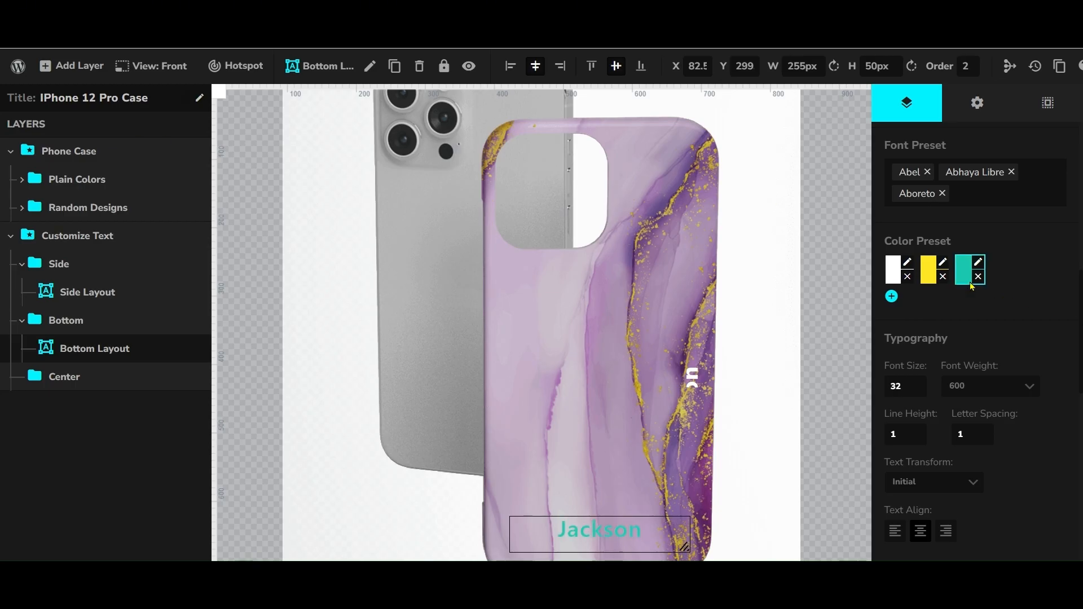
{"action": "left_click", "coordinate": [929, 284]}
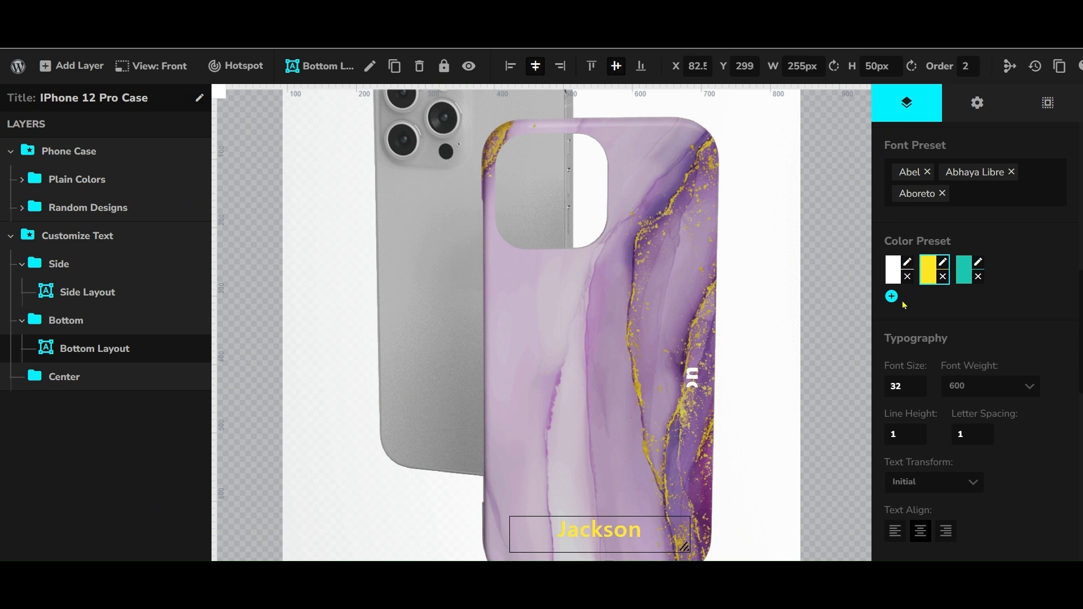
{"action": "left_click", "coordinate": [891, 280]}
Add a near-black color preset to the Bottom Layout and apply it to the text.
{"action": "left_click", "coordinate": [891, 296]}
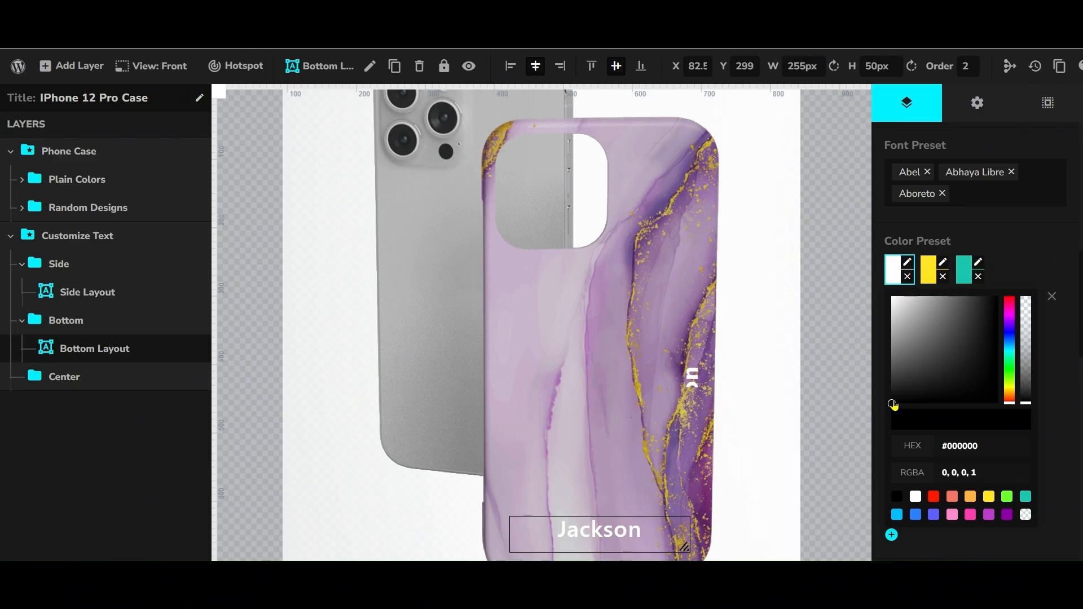
{"action": "left_click_drag", "start_coordinate": [892, 403], "coordinate": [945, 387]}
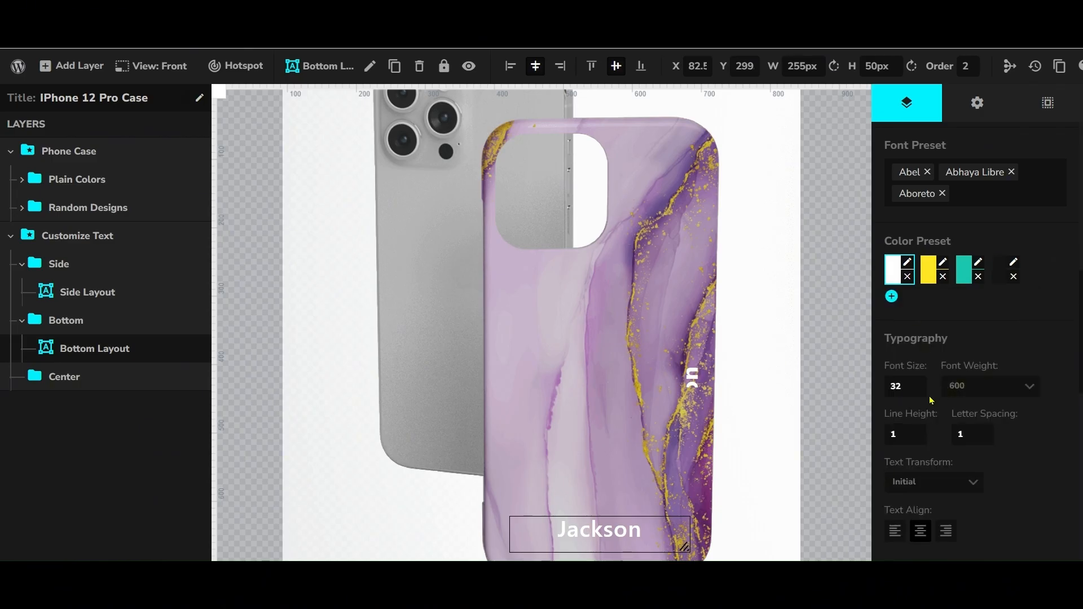
{"action": "left_click", "coordinate": [997, 282]}
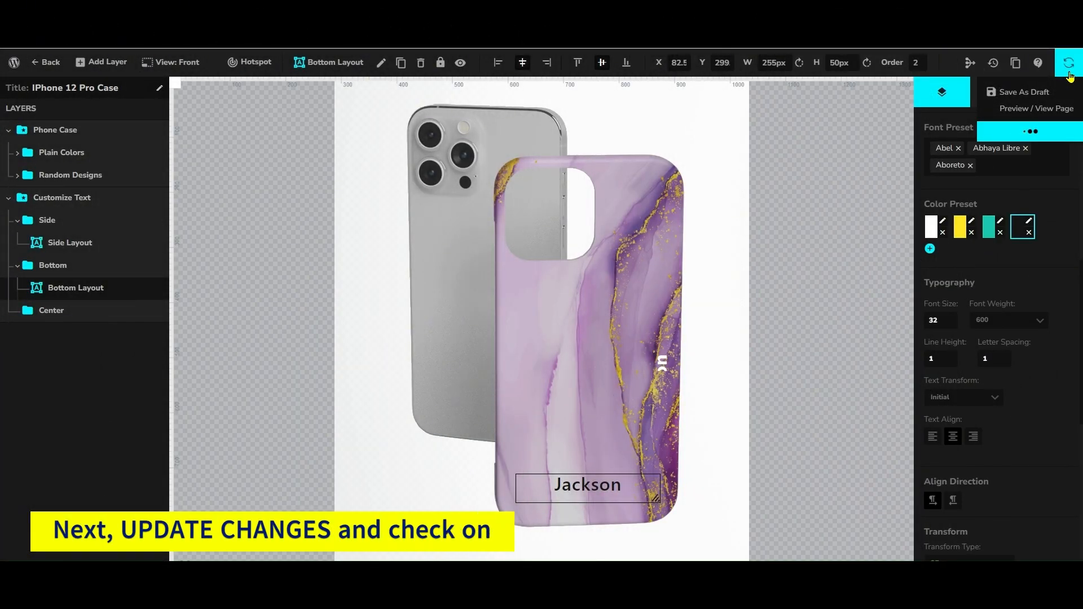
Update the configurator changes and open the iPhone 12 Pro product page on the front end.
{"action": "right_click", "coordinate": [1049, 113]}
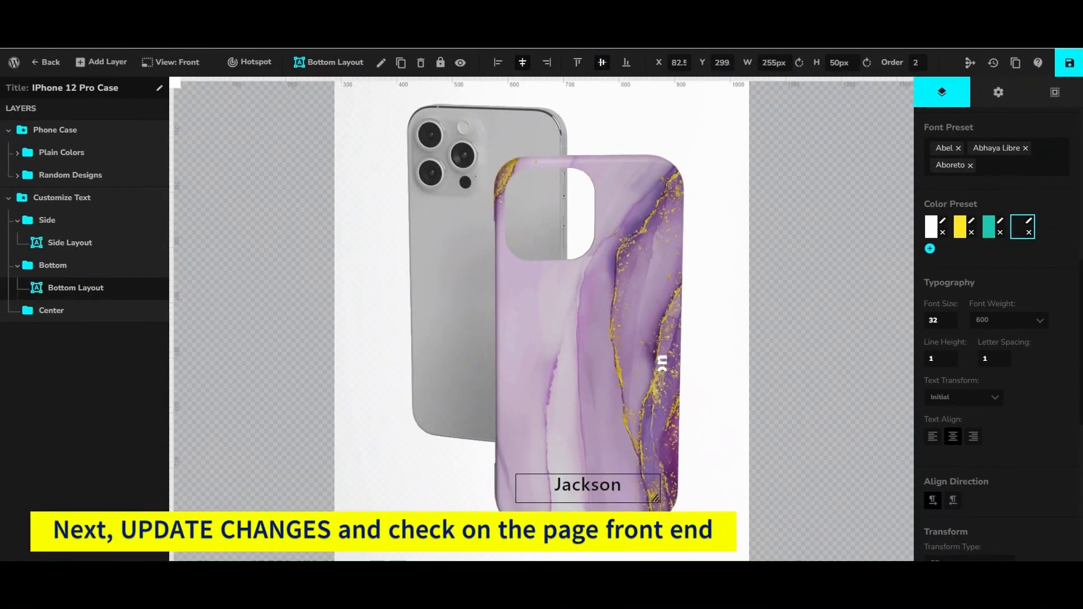
{"action": "key", "text": "ctrl+plus"}
{"action": "left_click", "coordinate": [925, 63]}
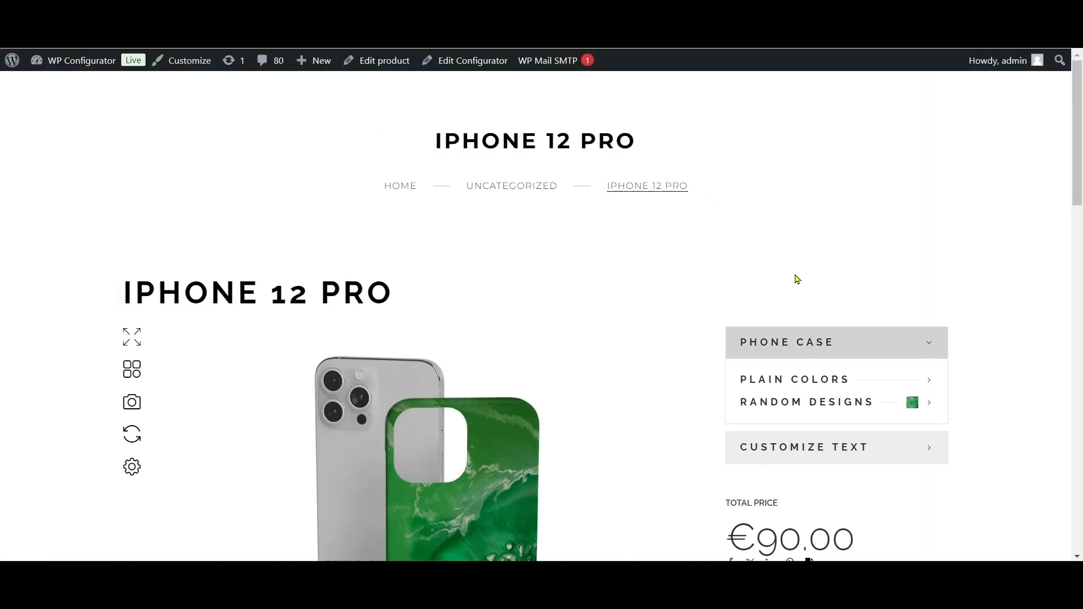
Expand the Bottom options under Customize Text on the product page and apply the yellow text color.
{"action": "scroll", "coordinate": [789, 254], "scroll_direction": "down", "scroll_amount": 3}
{"action": "left_click", "coordinate": [830, 310]}
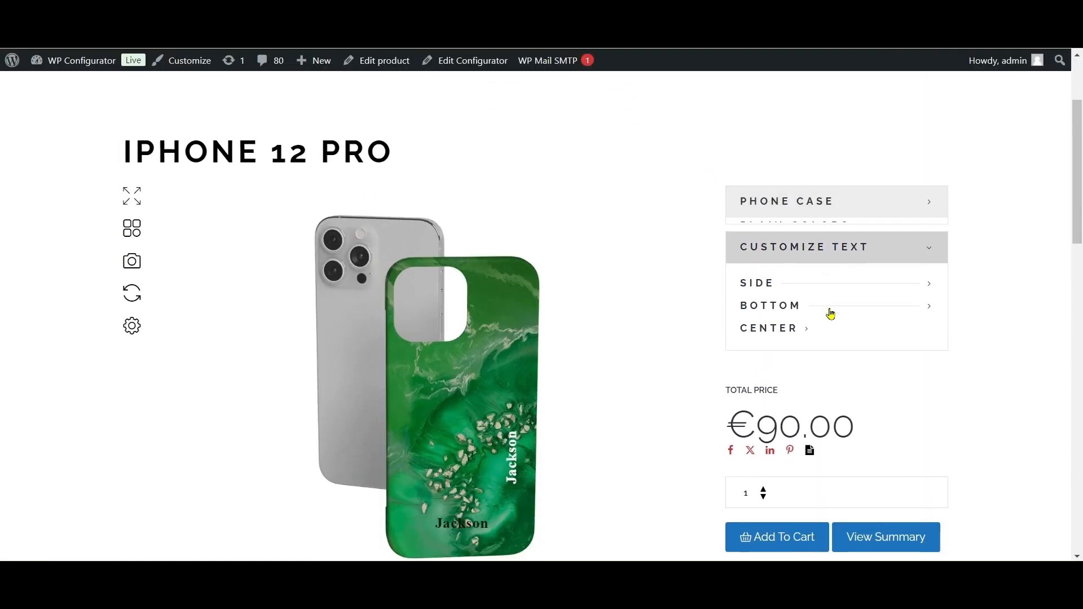
{"action": "scroll", "coordinate": [468, 452], "scroll_direction": "down", "scroll_amount": 1}
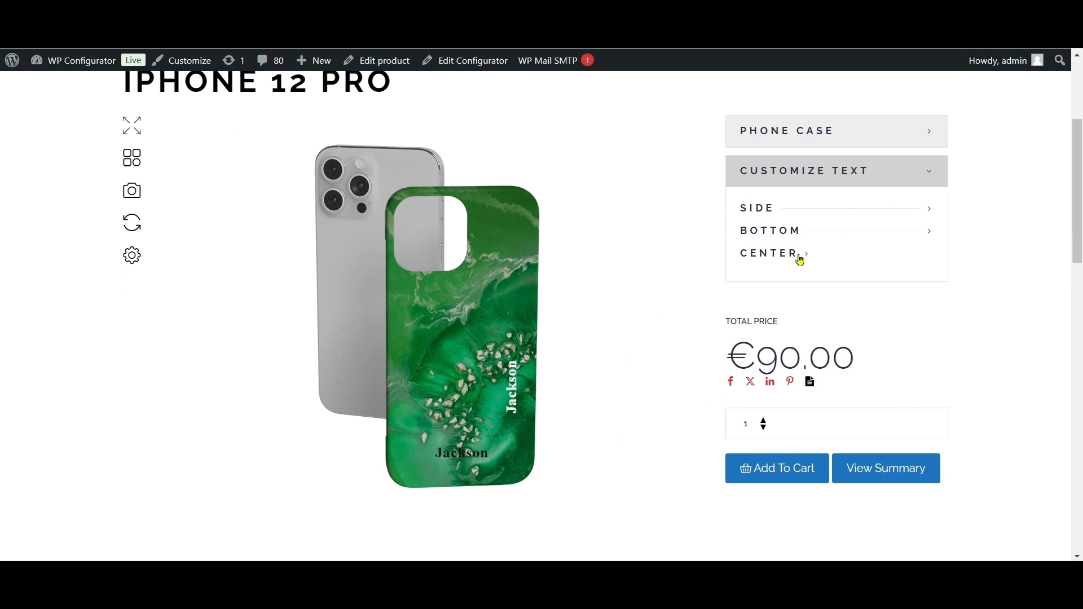
{"action": "left_click", "coordinate": [814, 230]}
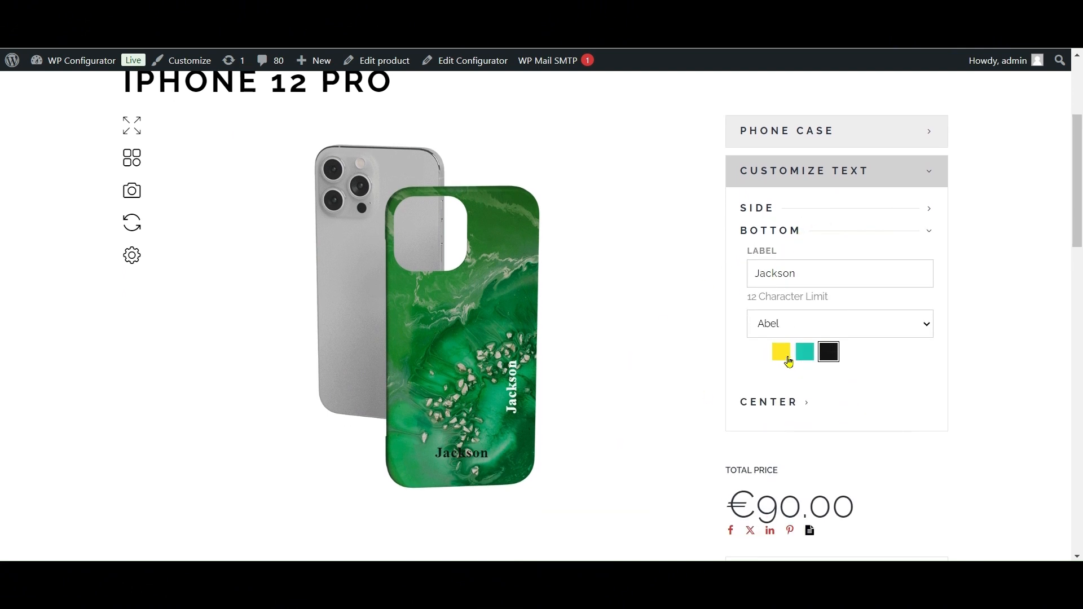
{"action": "left_click", "coordinate": [784, 355]}
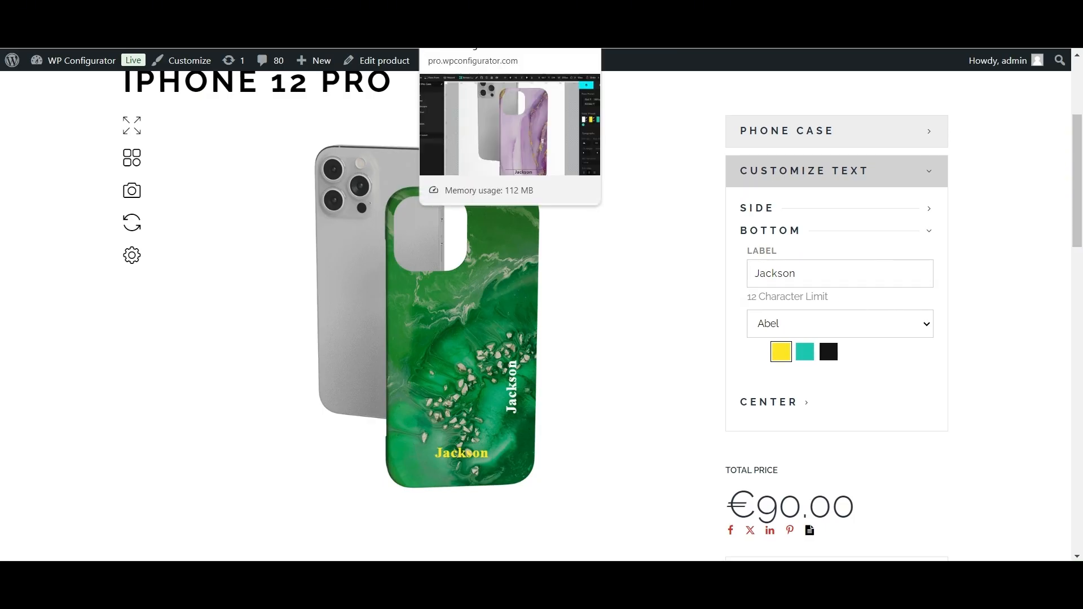
Return to the configurator editor and apply the yellow color preset to the Bottom Layout text.
{"action": "left_click", "coordinate": [473, 14]}
{"action": "left_click", "coordinate": [927, 266]}
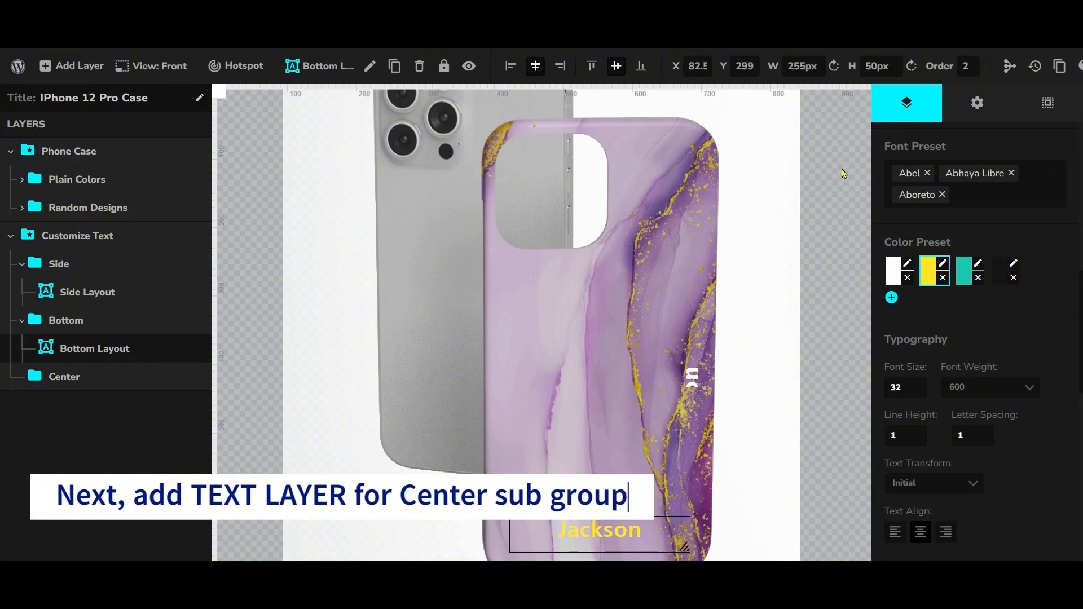
{"action": "left_click", "coordinate": [105, 433]}
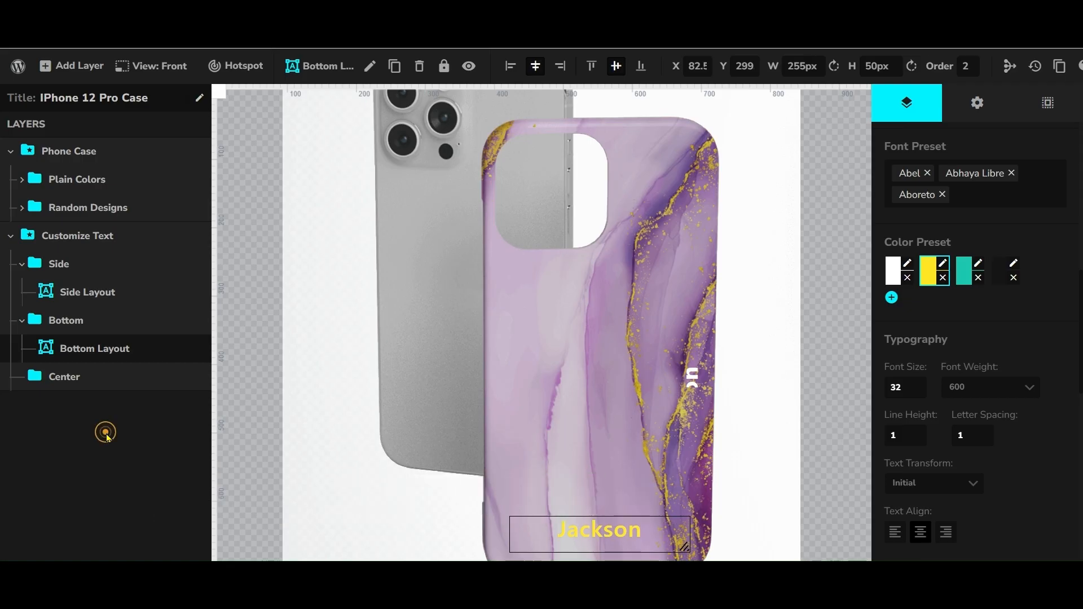
Add a text layer to the Center sub group and rename it Center Layout.
{"action": "mouse_move", "coordinate": [90, 378]}
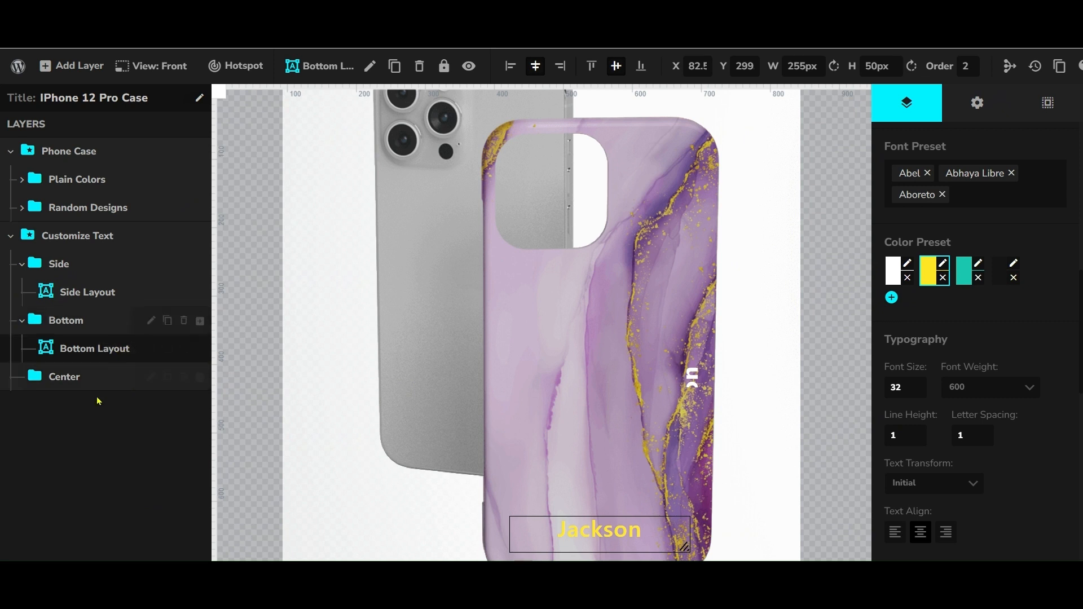
{"action": "left_click", "coordinate": [91, 376]}
{"action": "mouse_move", "coordinate": [73, 66]}
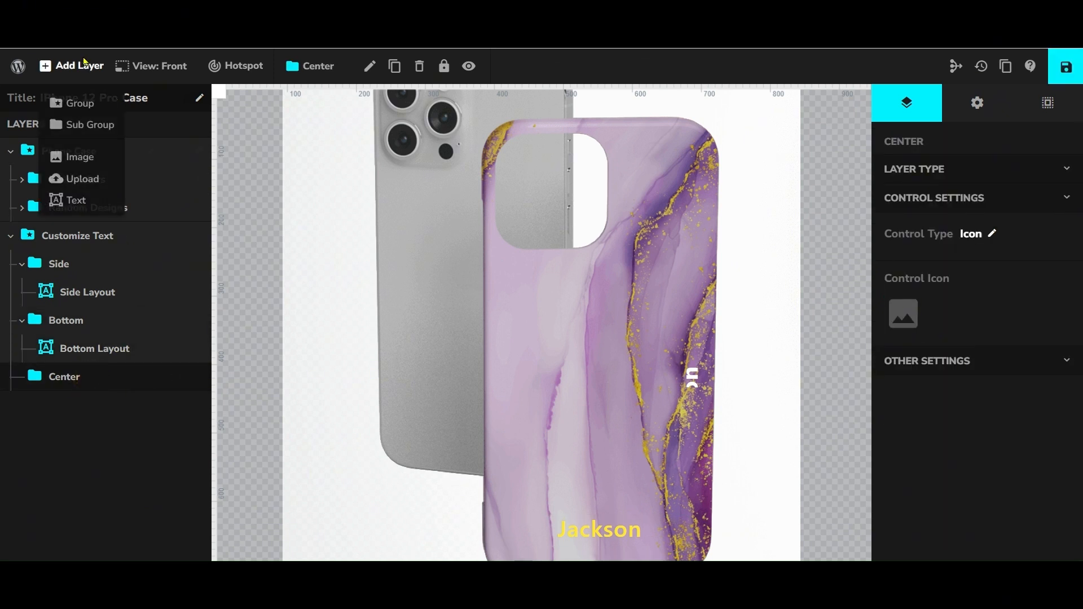
{"action": "left_click", "coordinate": [76, 202]}
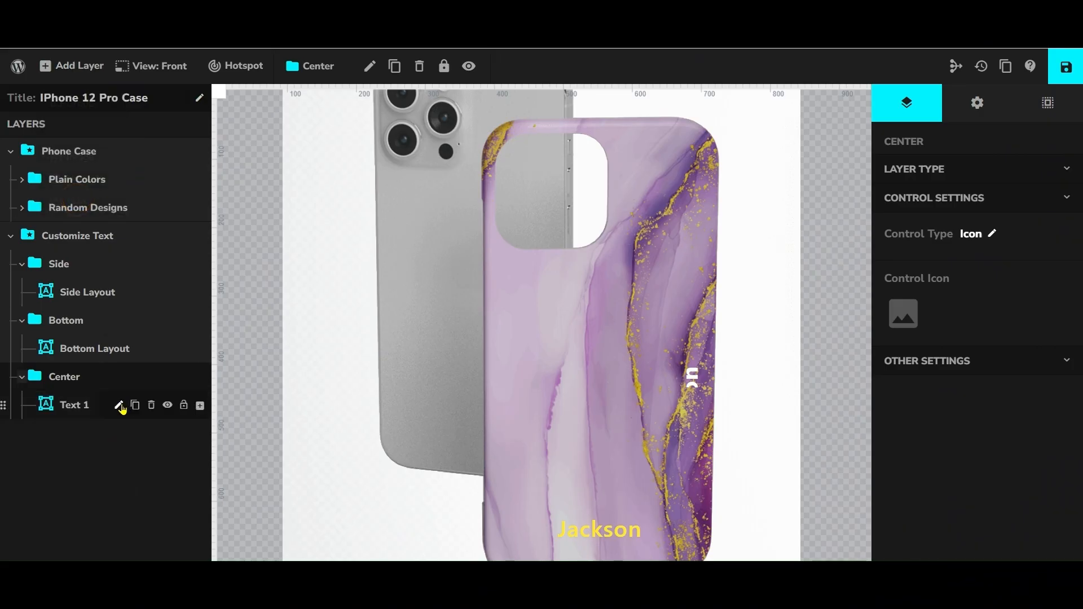
{"action": "left_click", "coordinate": [122, 403]}
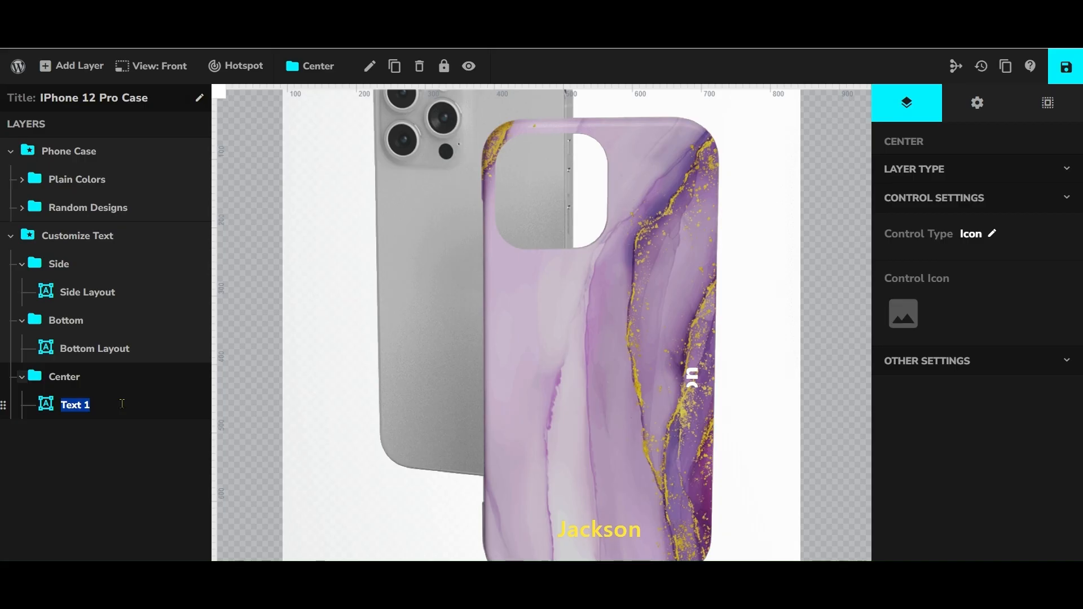
{"action": "type", "text": "Center Layo"}
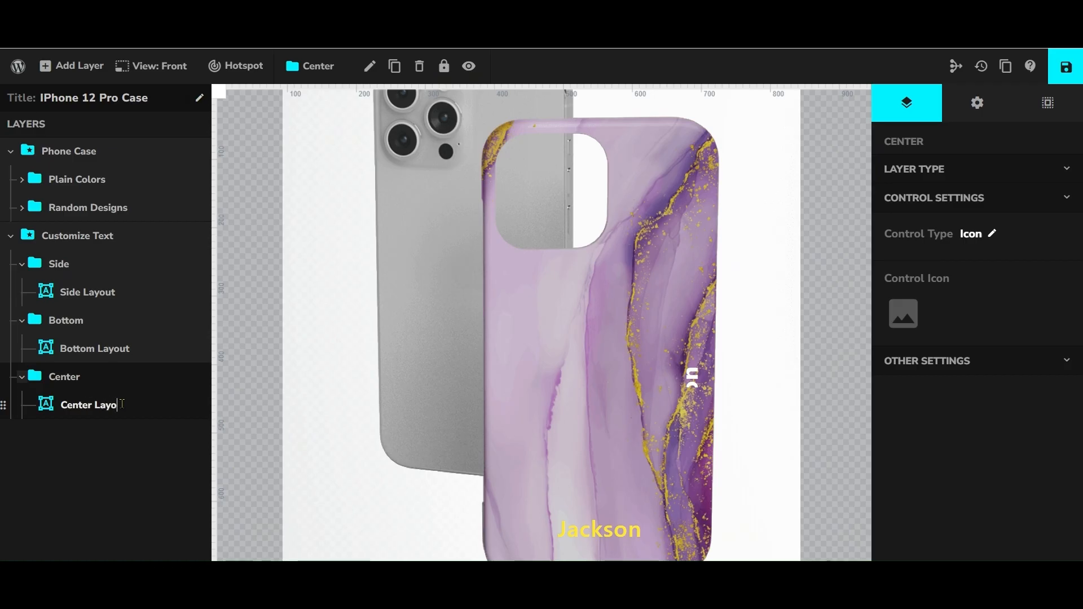
{"action": "type", "text": "ut"}
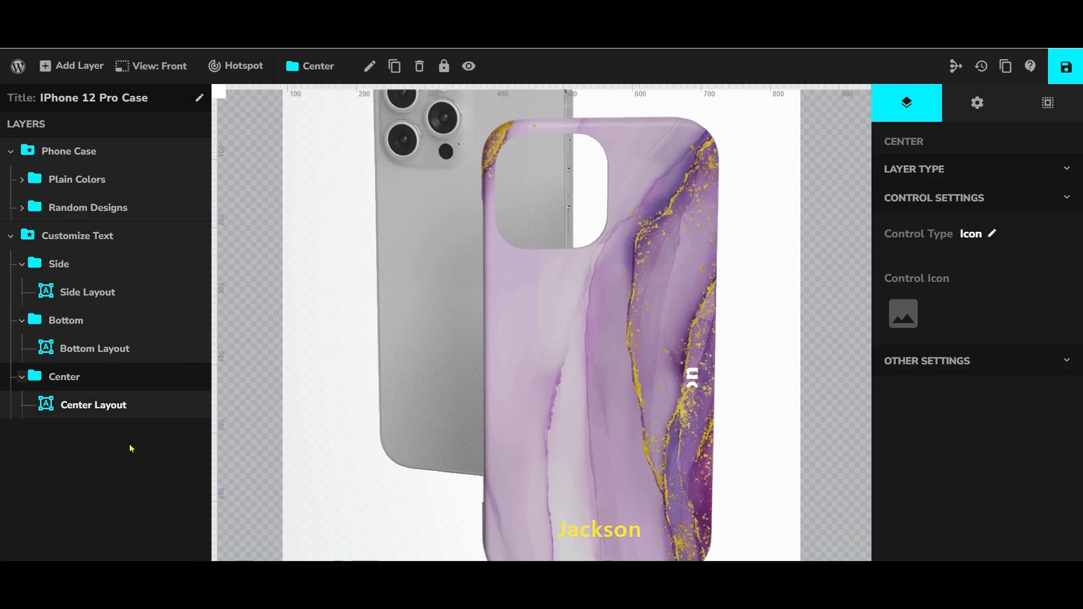
{"action": "left_click", "coordinate": [131, 447]}
In the Center Layout's control settings, enter the same sample name as the placeholder and enable showing it in the preview.
{"action": "left_click", "coordinate": [96, 405]}
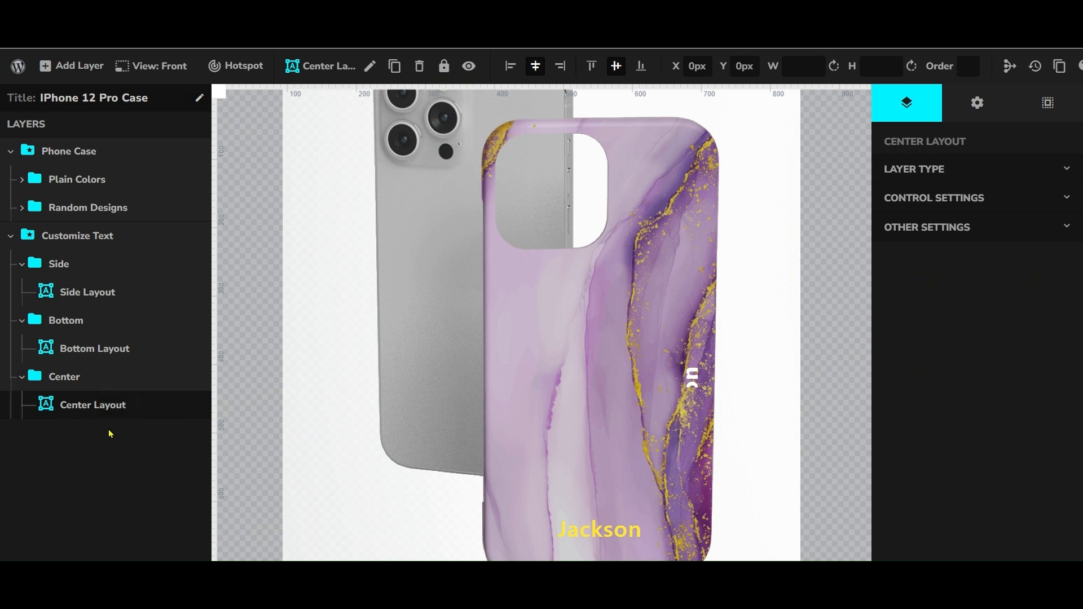
{"action": "left_click", "coordinate": [63, 377]}
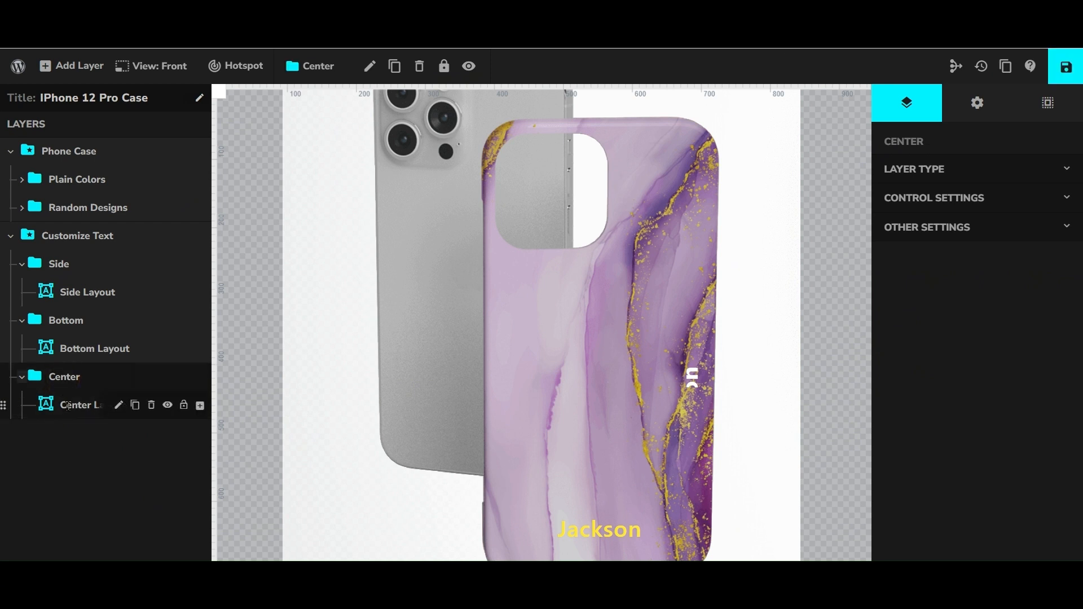
{"action": "left_click", "coordinate": [68, 405]}
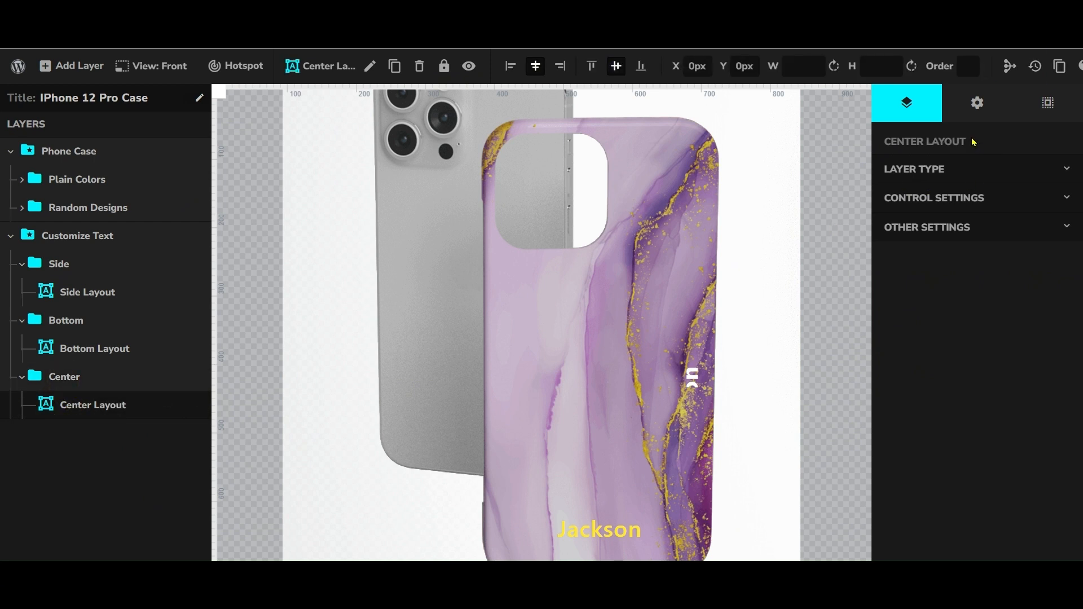
{"action": "left_click_drag", "start_coordinate": [973, 142], "coordinate": [881, 152]}
{"action": "left_click", "coordinate": [933, 292]}
{"action": "left_click", "coordinate": [984, 202]}
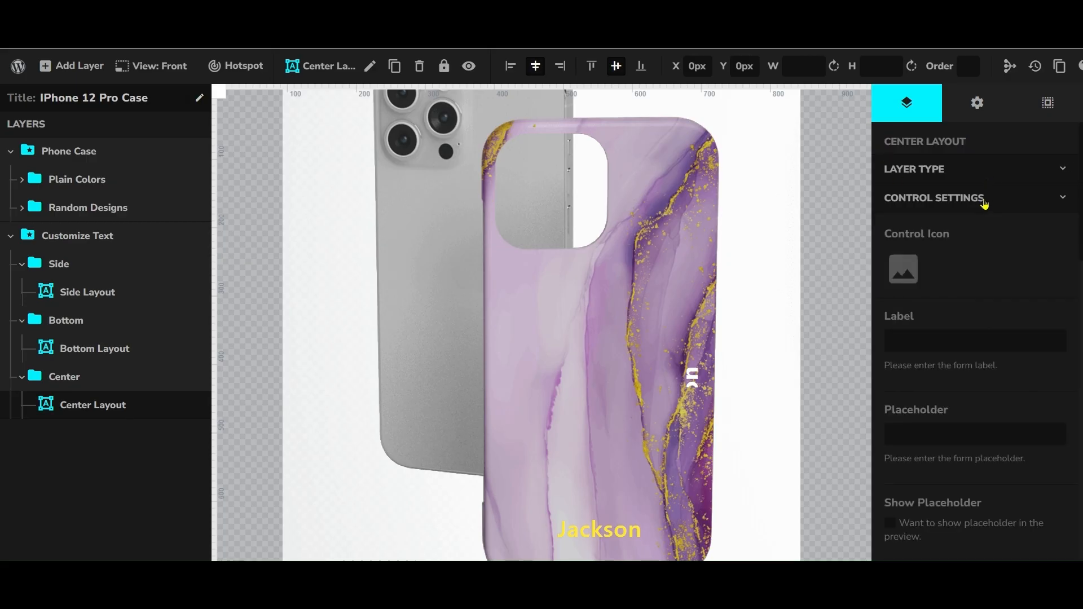
{"action": "scroll", "coordinate": [1010, 278], "scroll_direction": "down", "scroll_amount": 4}
{"action": "left_click", "coordinate": [950, 222]}
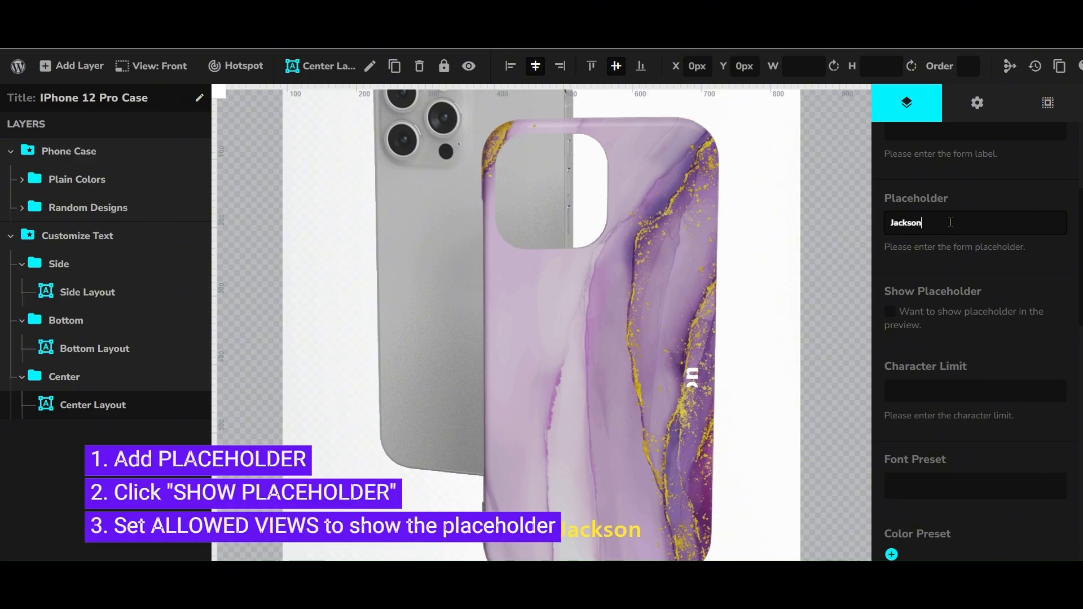
{"action": "left_click", "coordinate": [891, 315]}
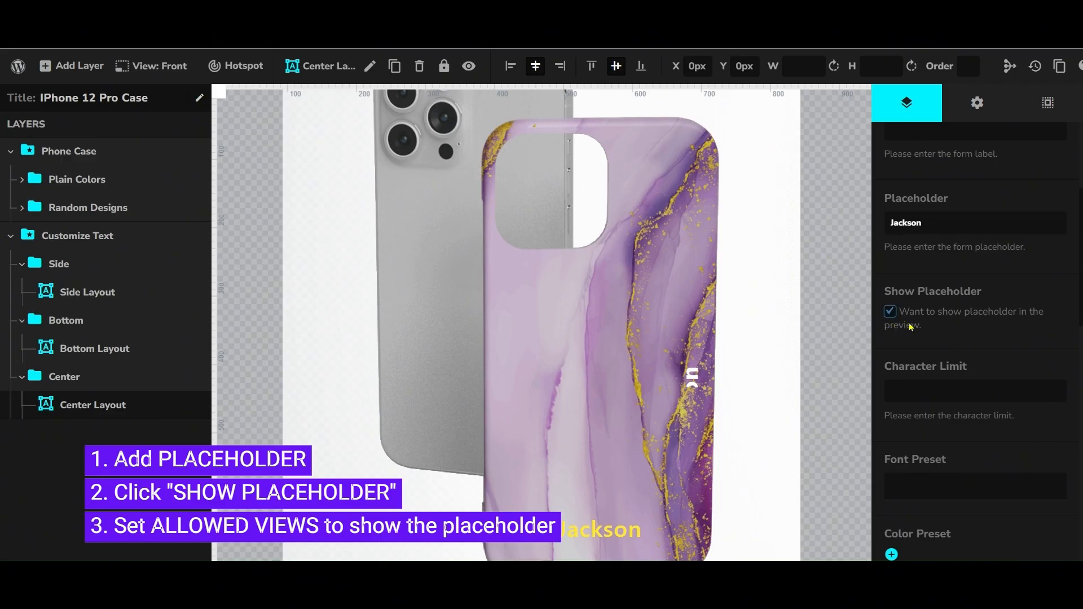
Set the Center Layout's allowed views to Front.
{"action": "scroll", "coordinate": [940, 384], "scroll_direction": "down", "scroll_amount": 4}
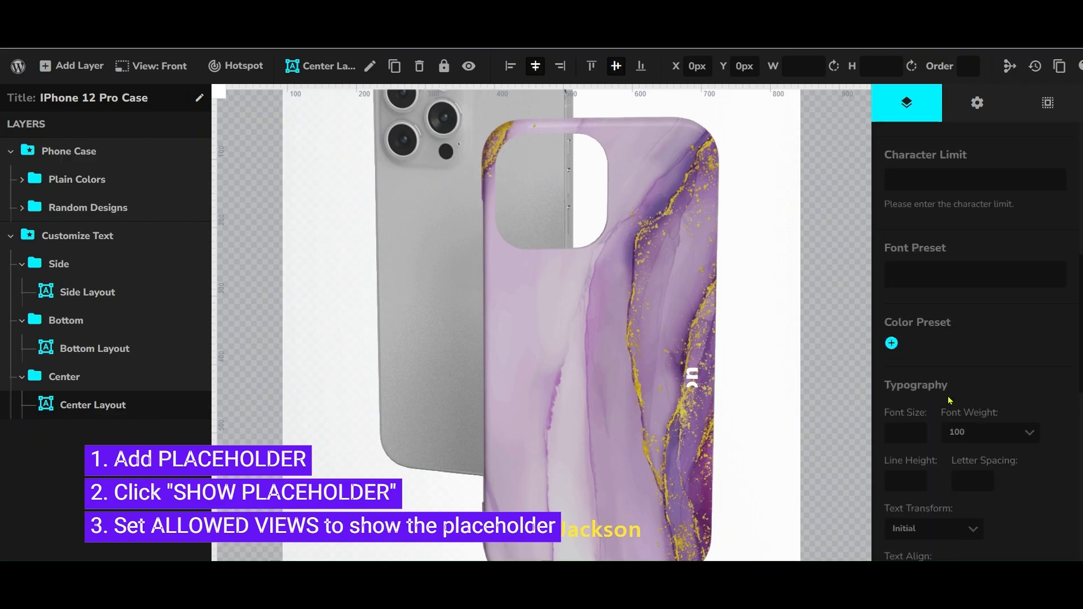
{"action": "scroll", "coordinate": [1059, 270], "scroll_direction": "up", "scroll_amount": 5}
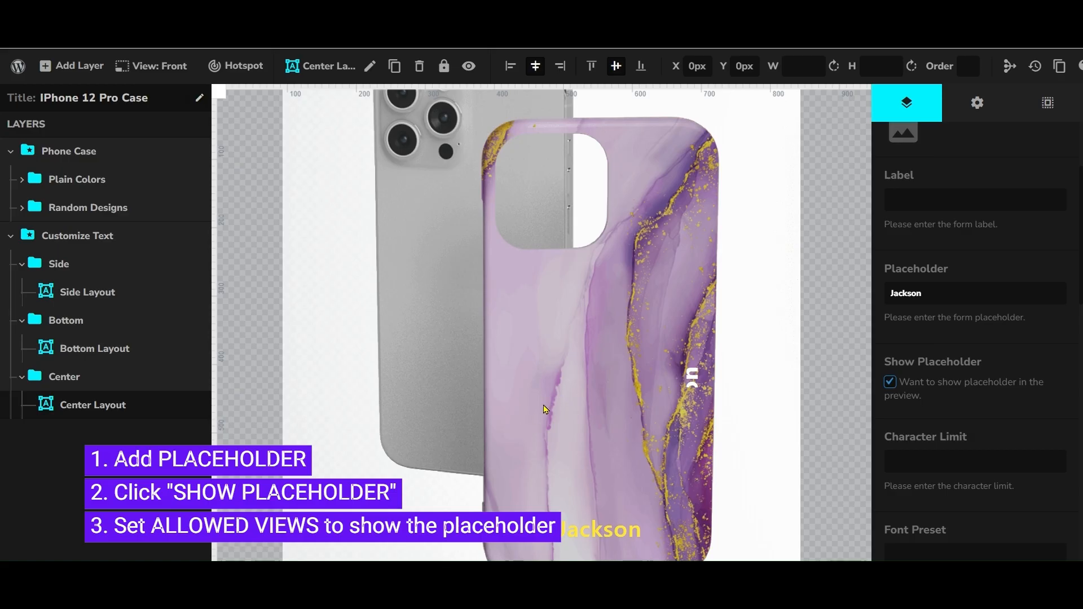
{"action": "scroll", "coordinate": [1055, 371], "scroll_direction": "down", "scroll_amount": 7}
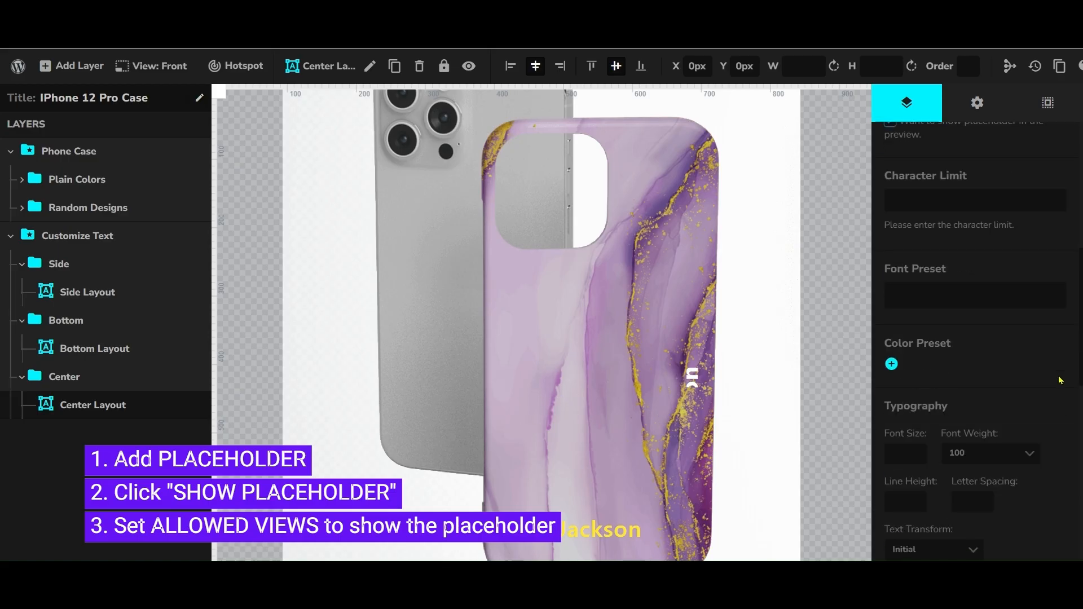
{"action": "scroll", "coordinate": [1059, 380], "scroll_direction": "down", "scroll_amount": 7}
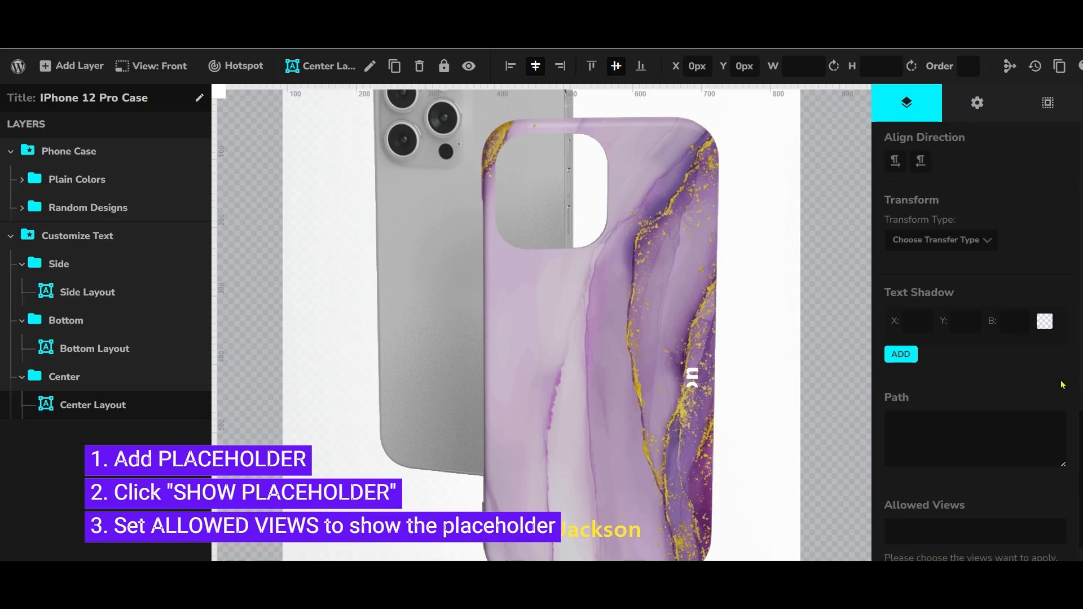
{"action": "left_click", "coordinate": [926, 477]}
{"action": "left_click", "coordinate": [892, 532]}
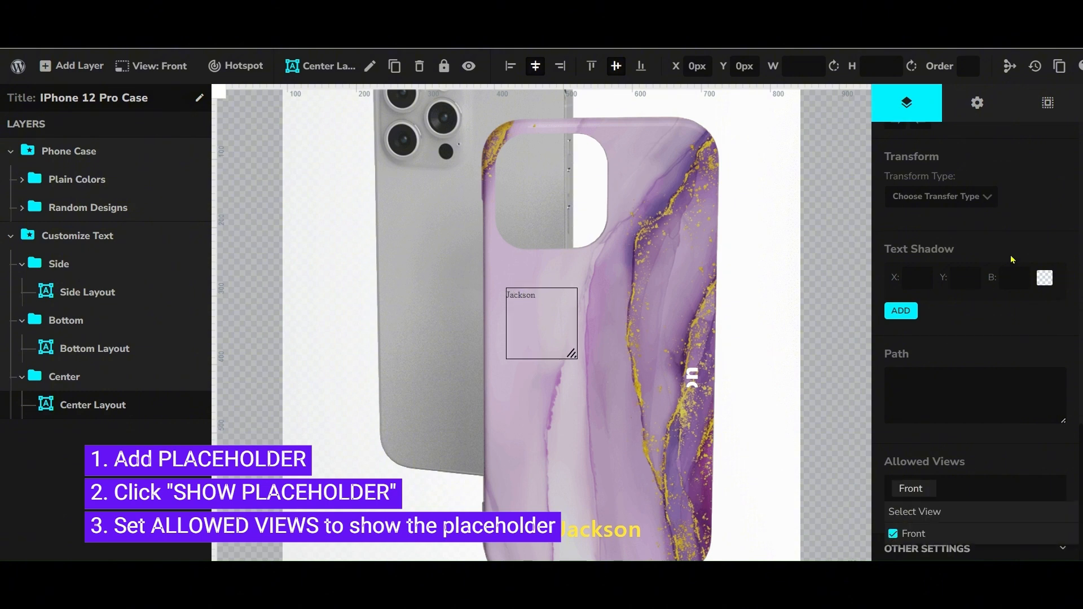
{"action": "scroll", "coordinate": [1034, 244], "scroll_direction": "up", "scroll_amount": 1}
{"action": "scroll", "coordinate": [1033, 244], "scroll_direction": "up", "scroll_amount": 8}
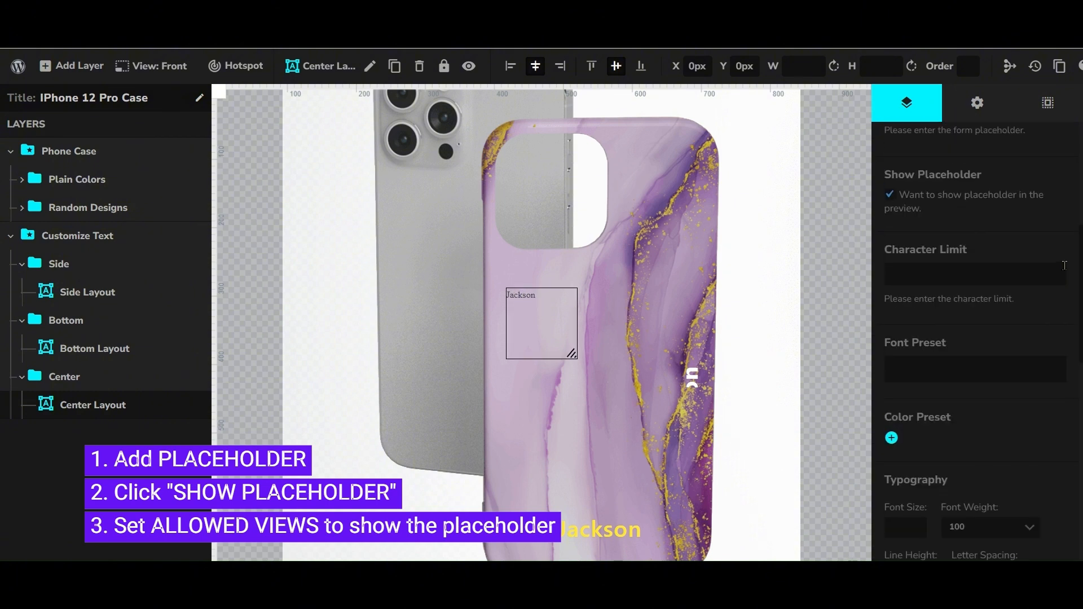
{"action": "scroll", "coordinate": [1060, 270], "scroll_direction": "up", "scroll_amount": 1}
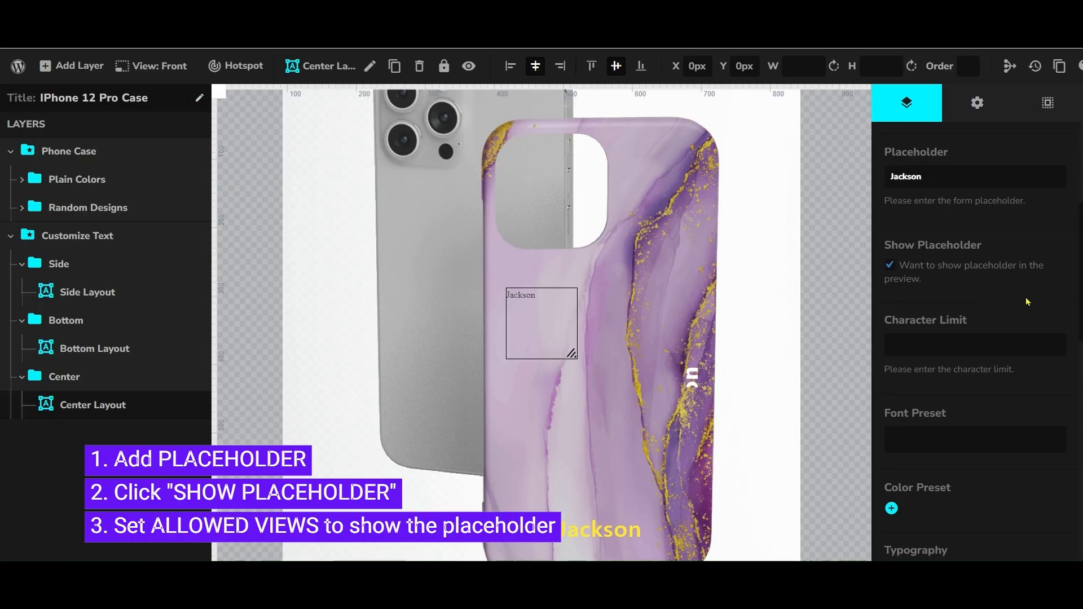
{"action": "scroll", "coordinate": [1024, 304], "scroll_direction": "up", "scroll_amount": 3}
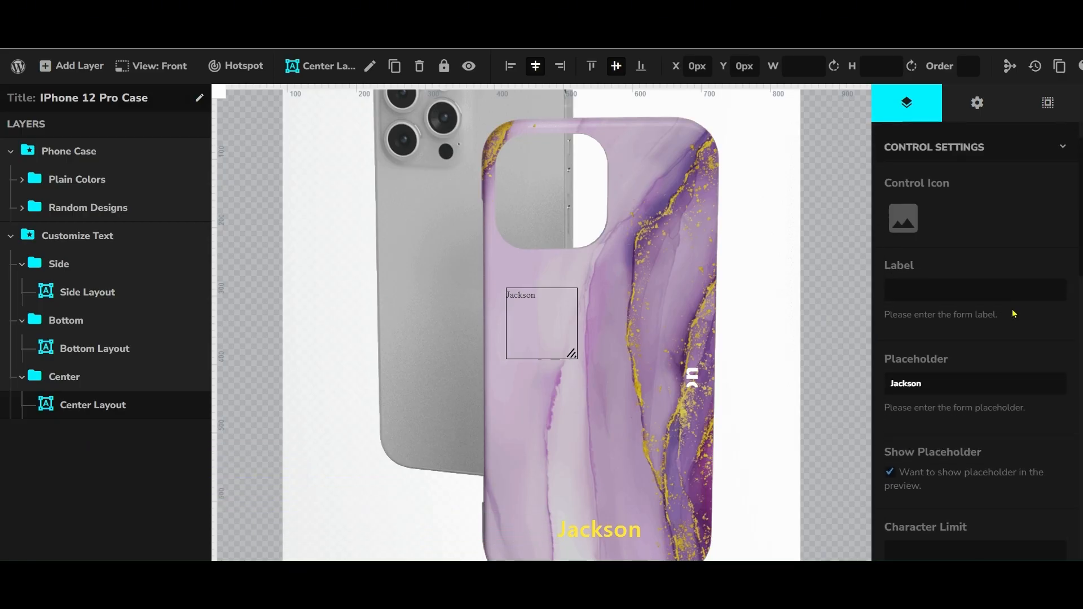
Set the Center Layout's character limit to 12.
{"action": "scroll", "coordinate": [1013, 313], "scroll_direction": "down", "scroll_amount": 2}
{"action": "left_click", "coordinate": [922, 412]}
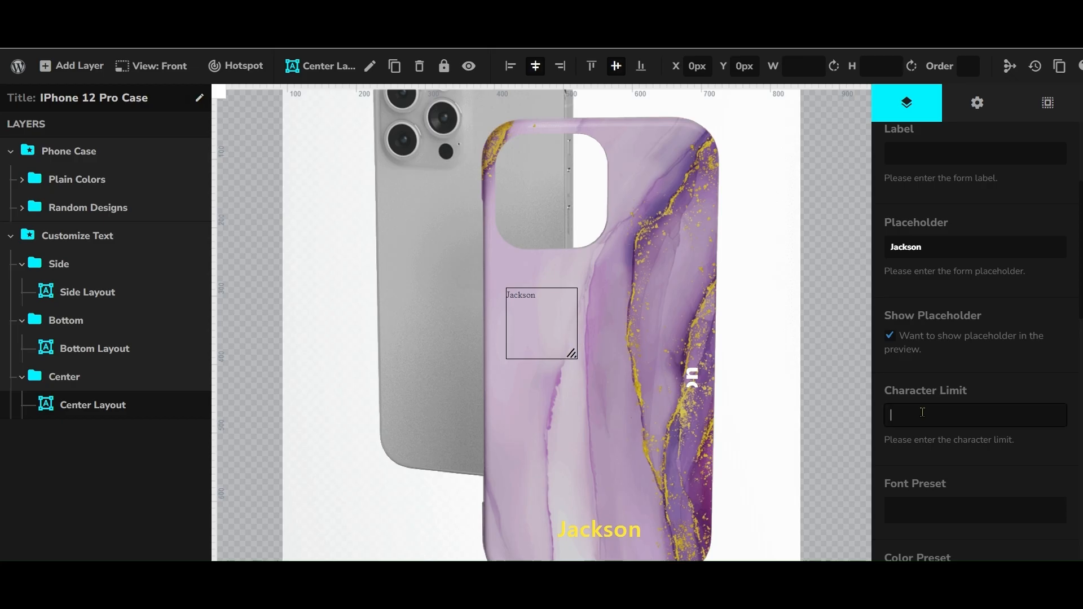
{"action": "type", "text": "12"}
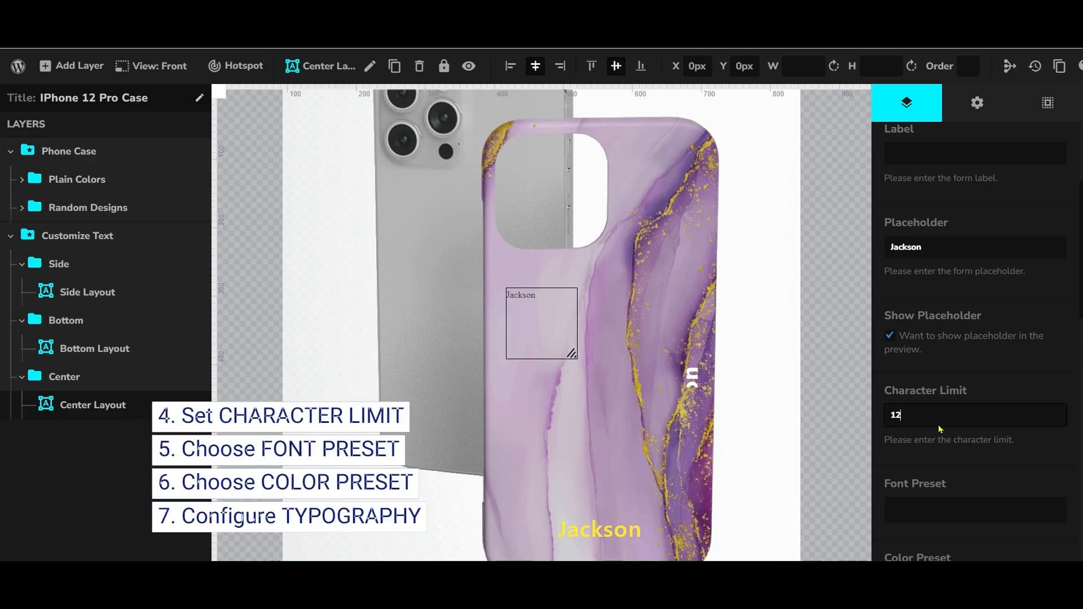
Add Abel, Abhaya Libre and Aboreto as font presets for the Center Layout.
{"action": "scroll", "coordinate": [938, 427], "scroll_direction": "down", "scroll_amount": 1}
{"action": "left_click", "coordinate": [957, 446]}
{"action": "scroll", "coordinate": [957, 446], "scroll_direction": "down", "scroll_amount": 1}
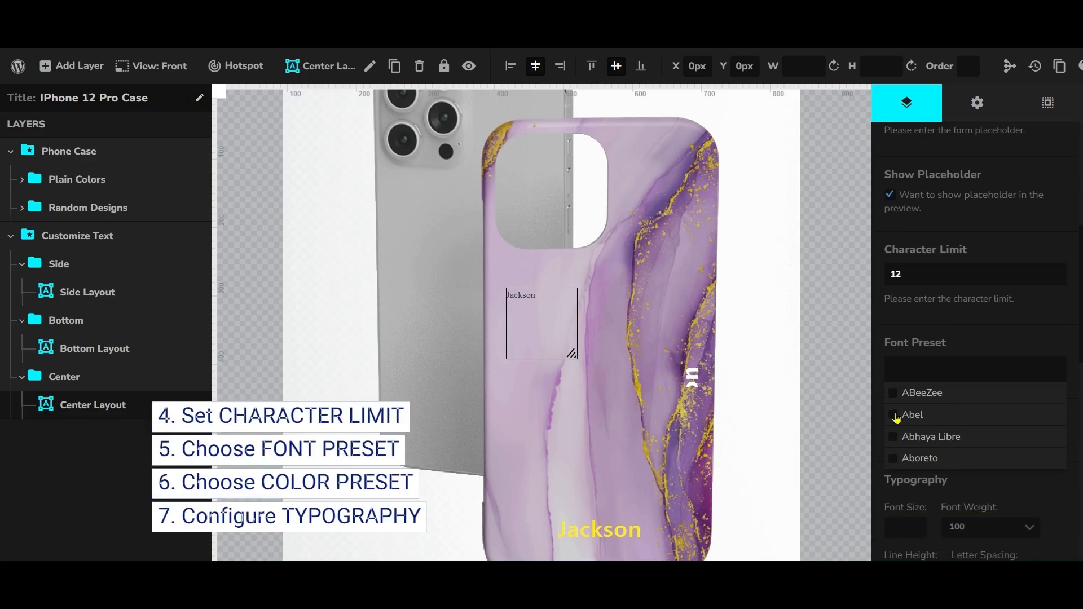
{"action": "left_click", "coordinate": [894, 416]}
{"action": "left_click", "coordinate": [896, 437]}
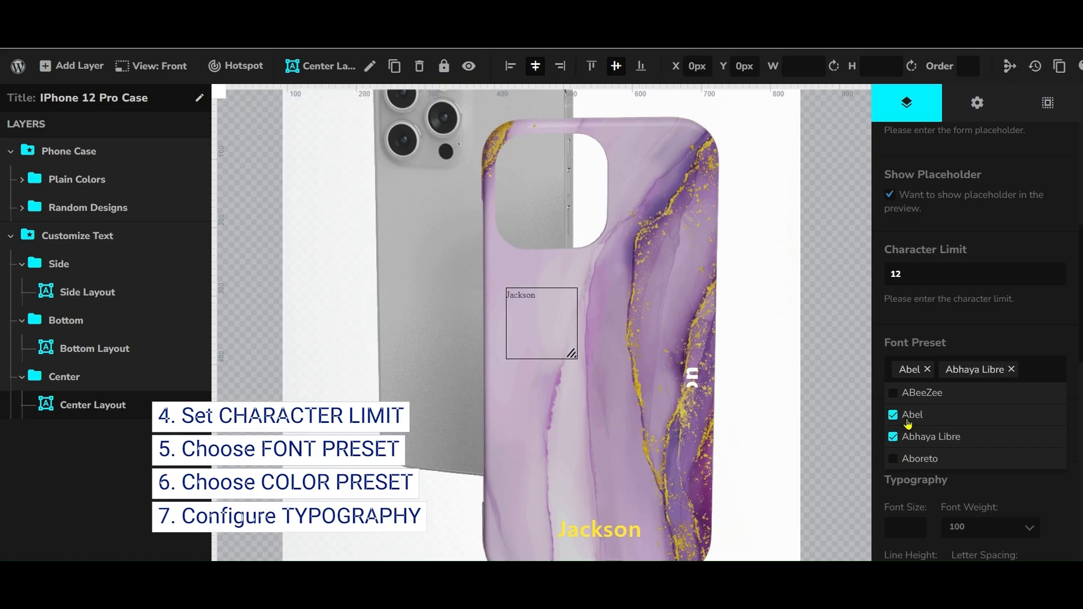
{"action": "left_click", "coordinate": [894, 459]}
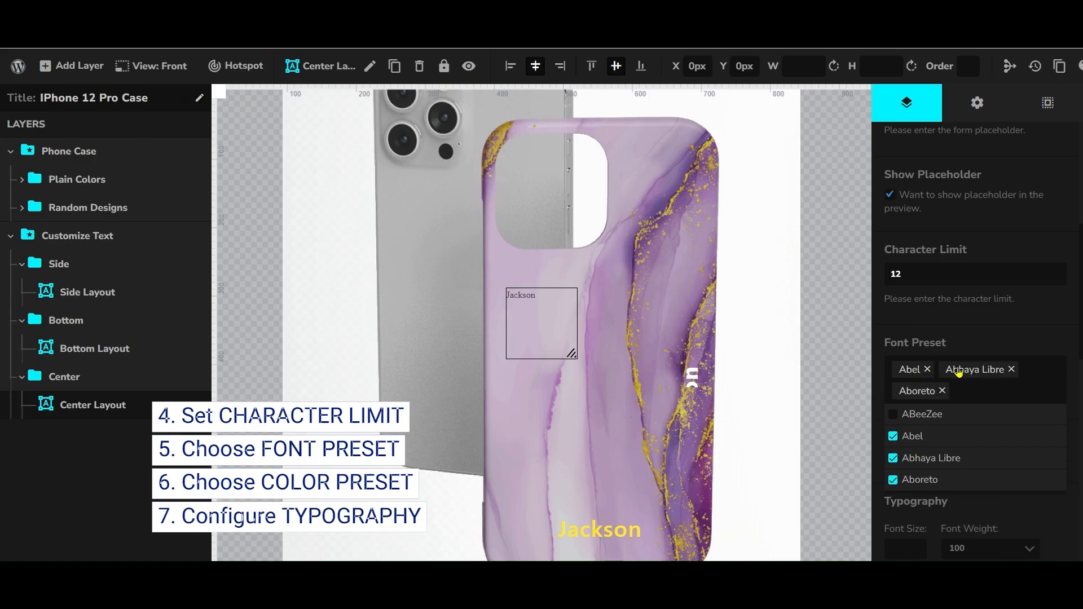
{"action": "left_click", "coordinate": [1042, 379]}
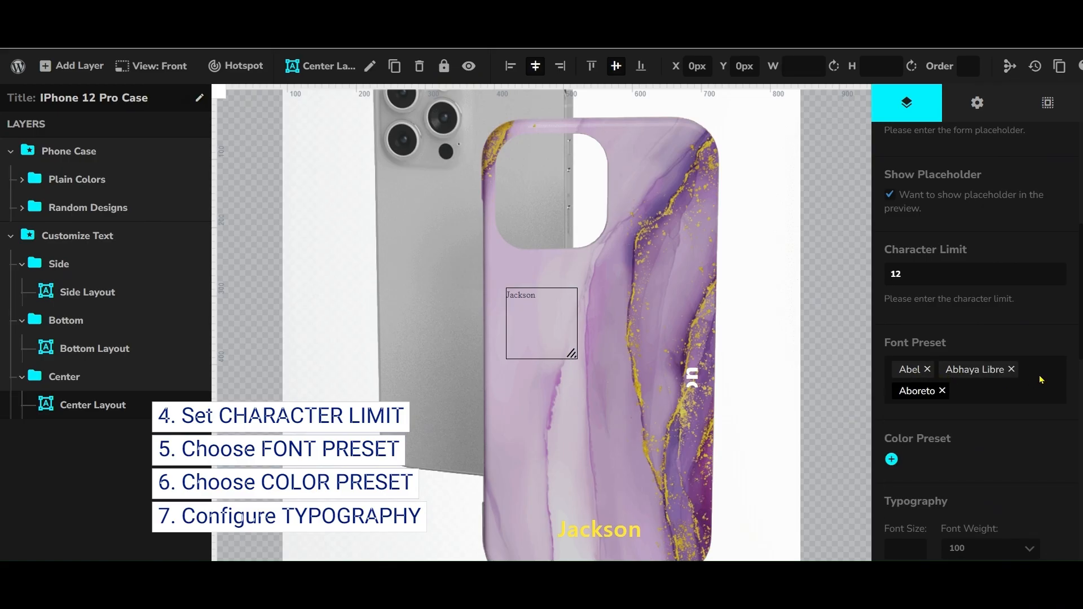
Add white, yellow (#FFE623), teal and black color presets to the Center Layout and apply the teal one to its text.
{"action": "scroll", "coordinate": [959, 366], "scroll_direction": "down", "scroll_amount": 1}
{"action": "left_click", "coordinate": [892, 393]}
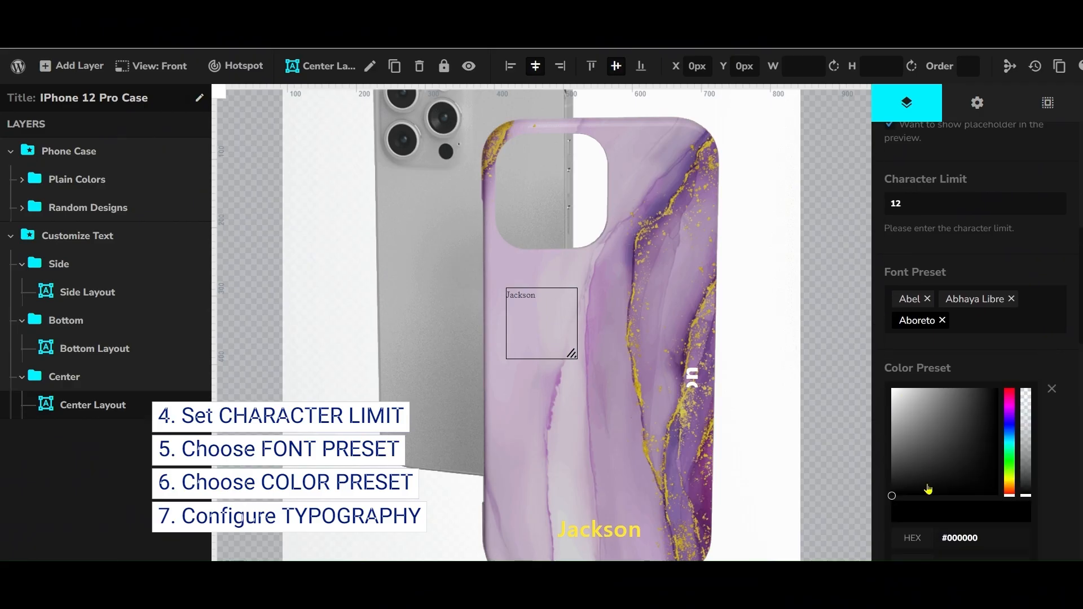
{"action": "scroll", "coordinate": [924, 485], "scroll_direction": "down", "scroll_amount": 3}
{"action": "left_click", "coordinate": [915, 374]}
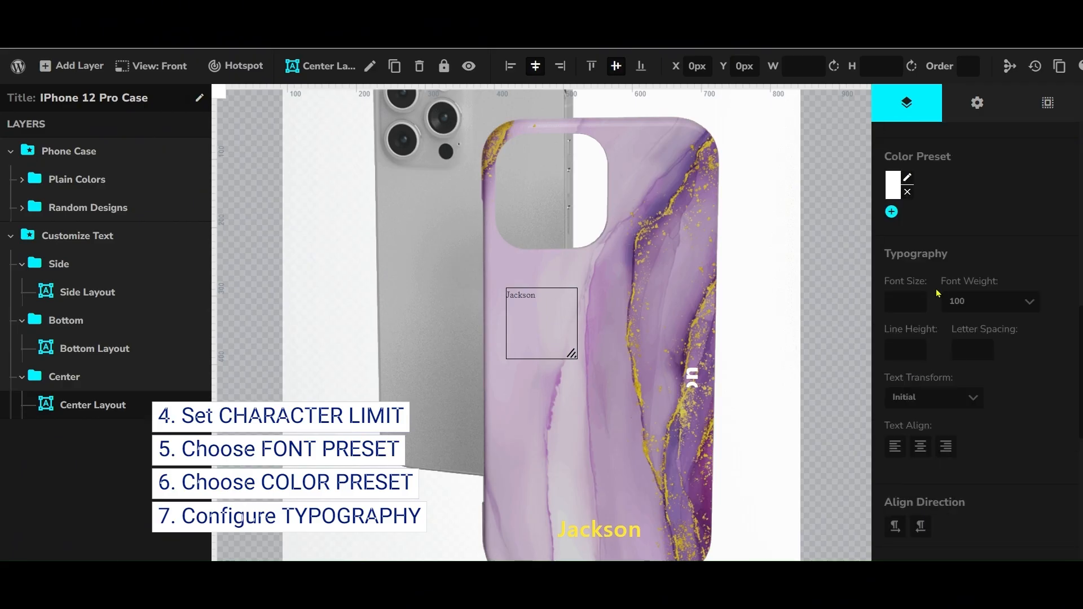
{"action": "left_click", "coordinate": [891, 212]}
{"action": "left_click", "coordinate": [988, 411]}
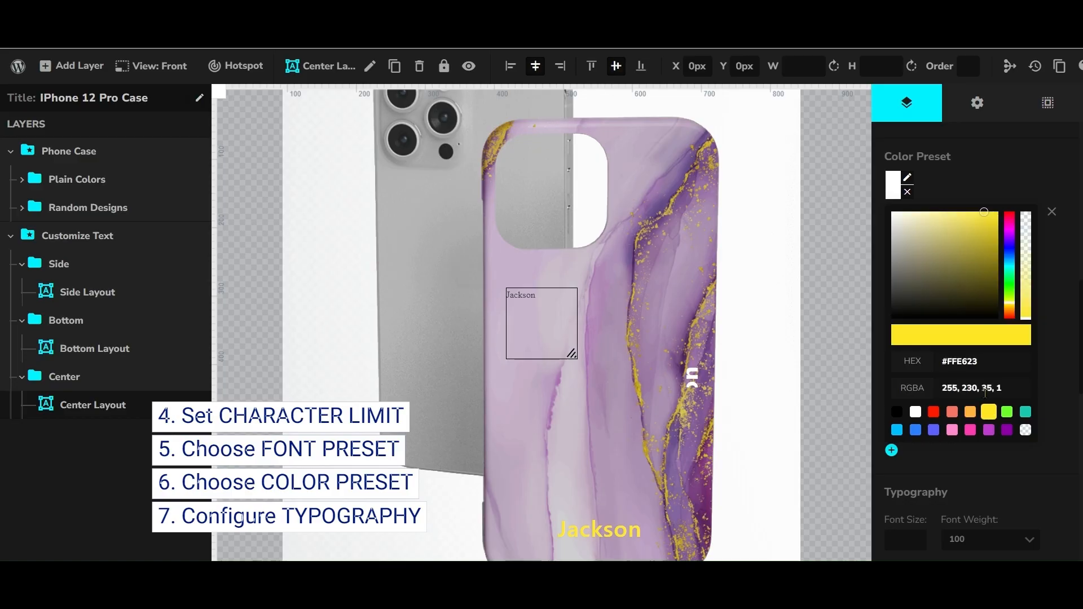
{"action": "left_click", "coordinate": [891, 212]}
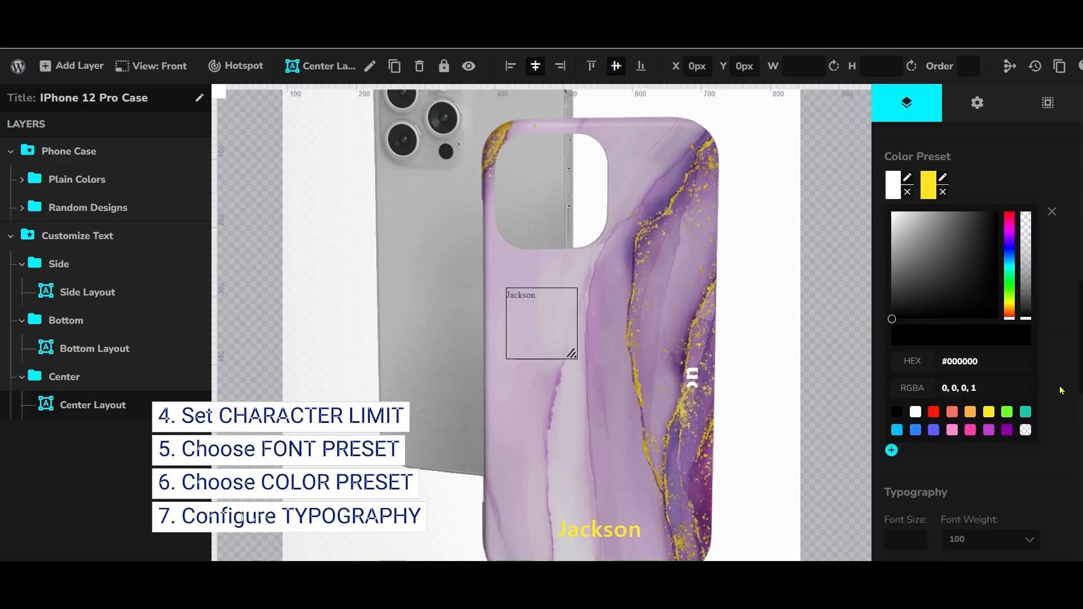
{"action": "left_click", "coordinate": [1025, 413]}
{"action": "left_click", "coordinate": [891, 212]}
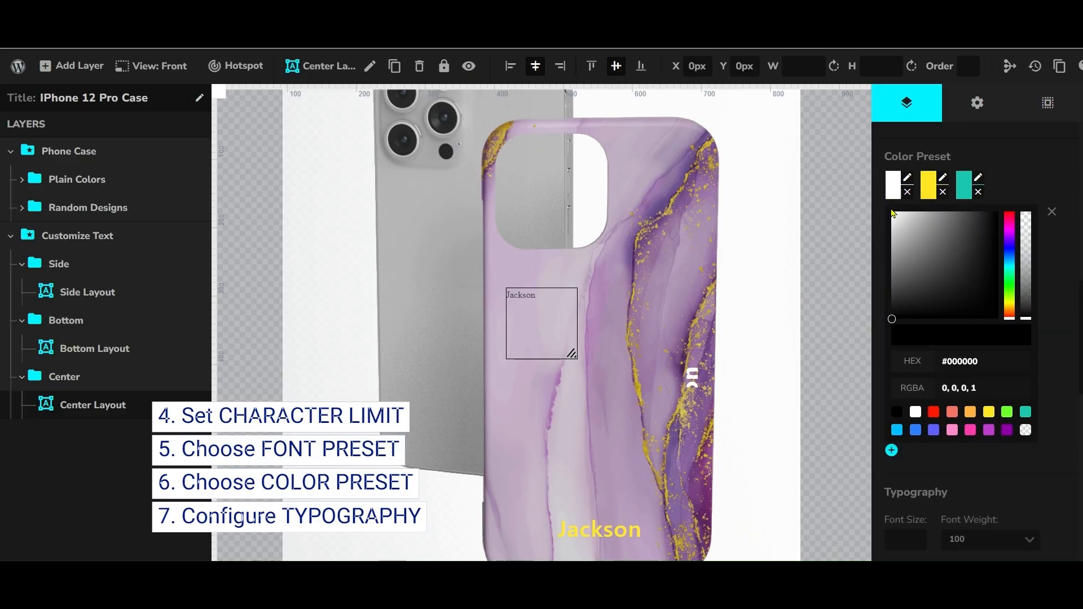
{"action": "left_click", "coordinate": [982, 291]}
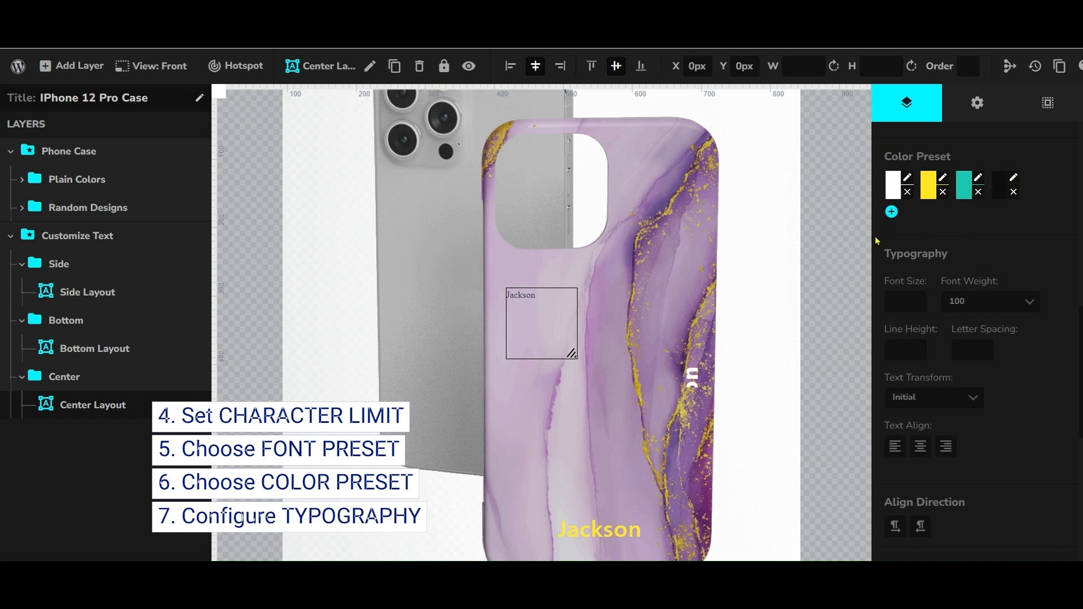
{"action": "left_click", "coordinate": [966, 190]}
Set the Center Layout text's font size to 32 and its font weight to 700.
{"action": "scroll", "coordinate": [995, 248], "scroll_direction": "down", "scroll_amount": 2}
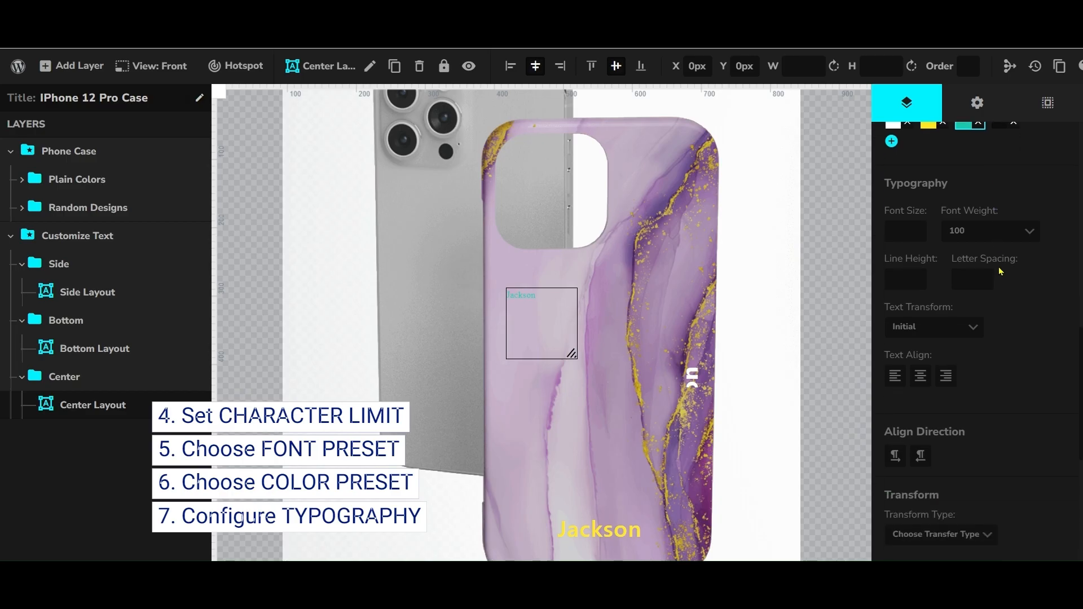
{"action": "scroll", "coordinate": [1001, 276], "scroll_direction": "down", "scroll_amount": 4}
{"action": "scroll", "coordinate": [1004, 293], "scroll_direction": "up", "scroll_amount": 4}
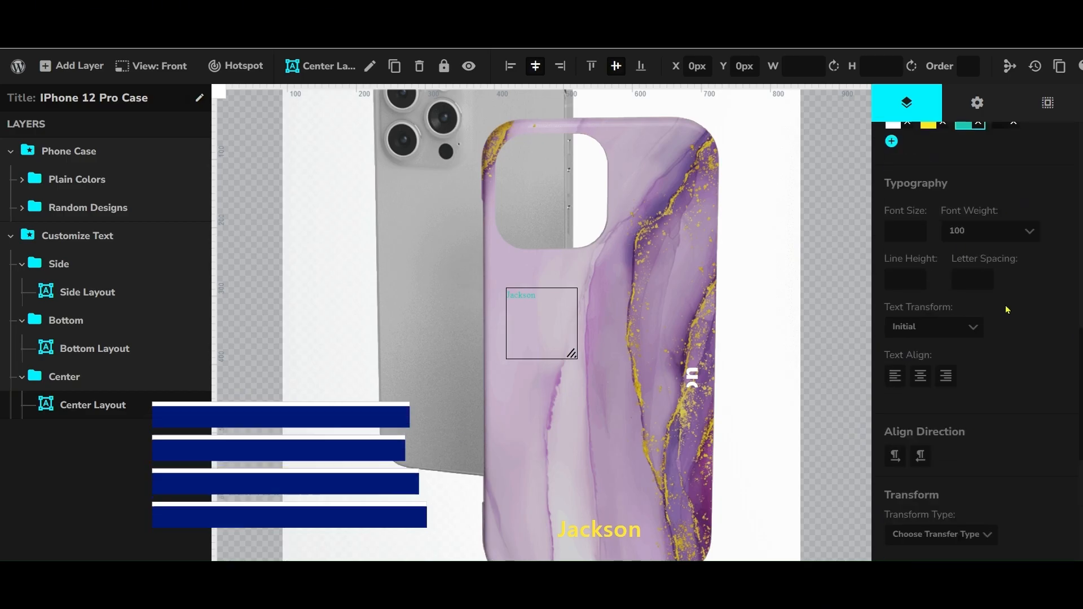
{"action": "scroll", "coordinate": [919, 297], "scroll_direction": "up", "scroll_amount": 2}
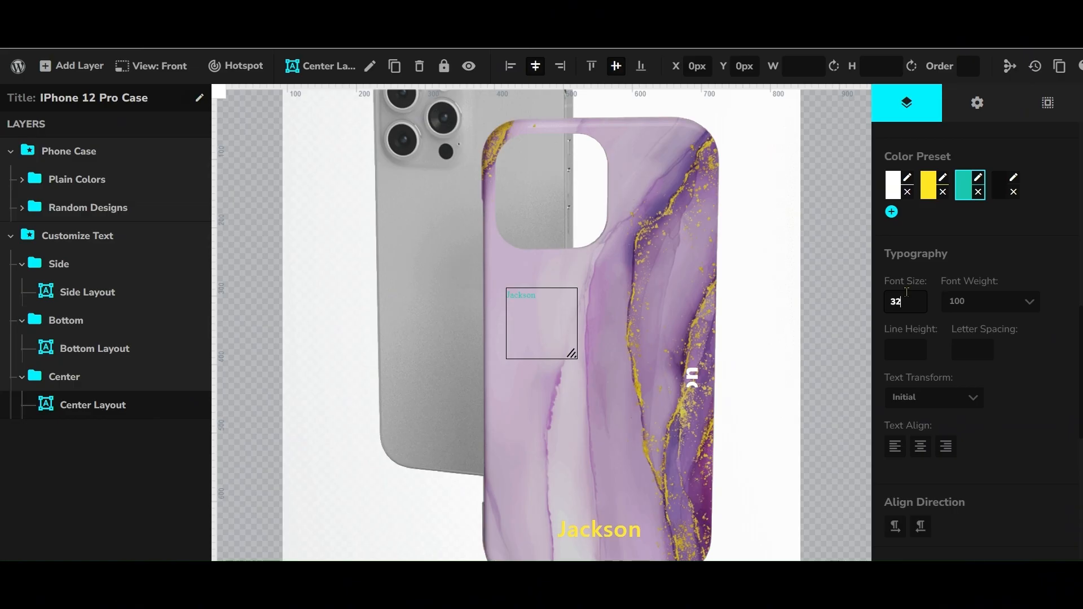
{"action": "left_click", "coordinate": [988, 303]}
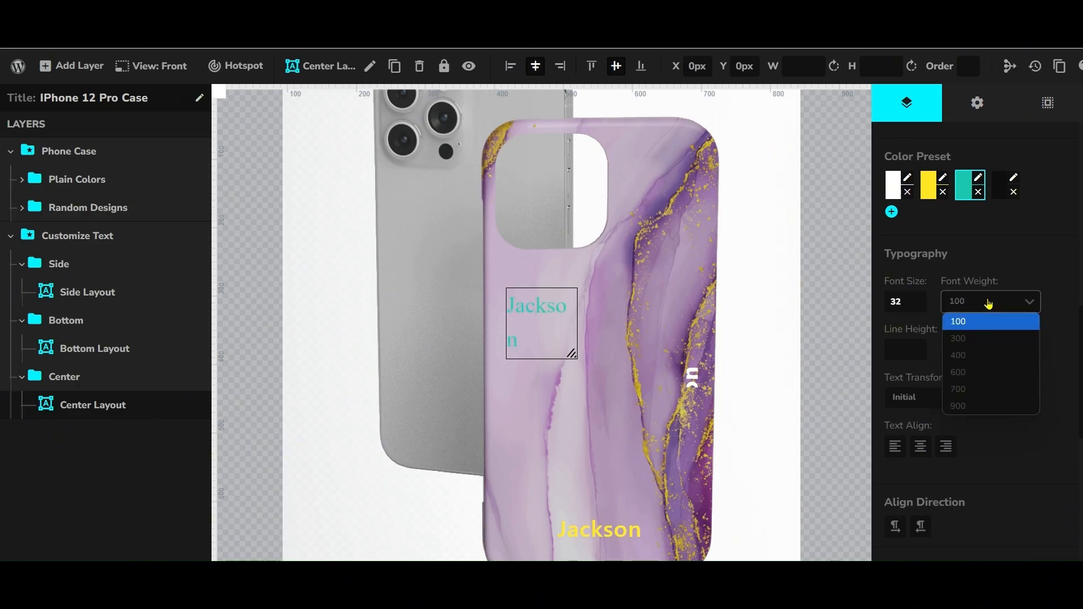
{"action": "left_click", "coordinate": [981, 390]}
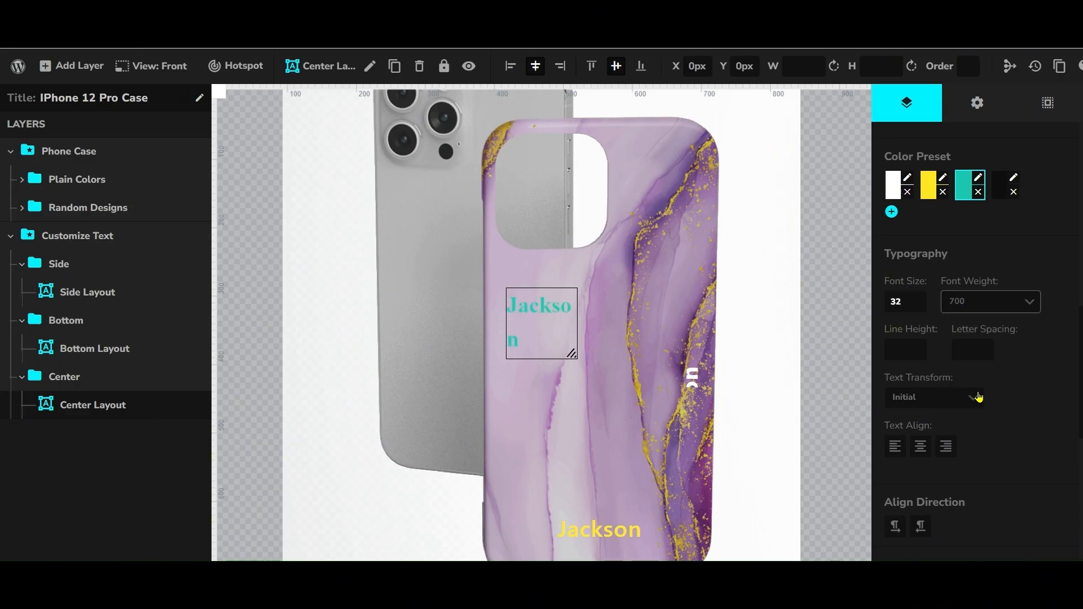
Try font weights 900 and 300 on the Center Layout text and set it back to 700.
{"action": "left_click", "coordinate": [972, 309]}
{"action": "left_click", "coordinate": [980, 406]}
{"action": "left_click", "coordinate": [979, 304]}
{"action": "left_click", "coordinate": [980, 339]}
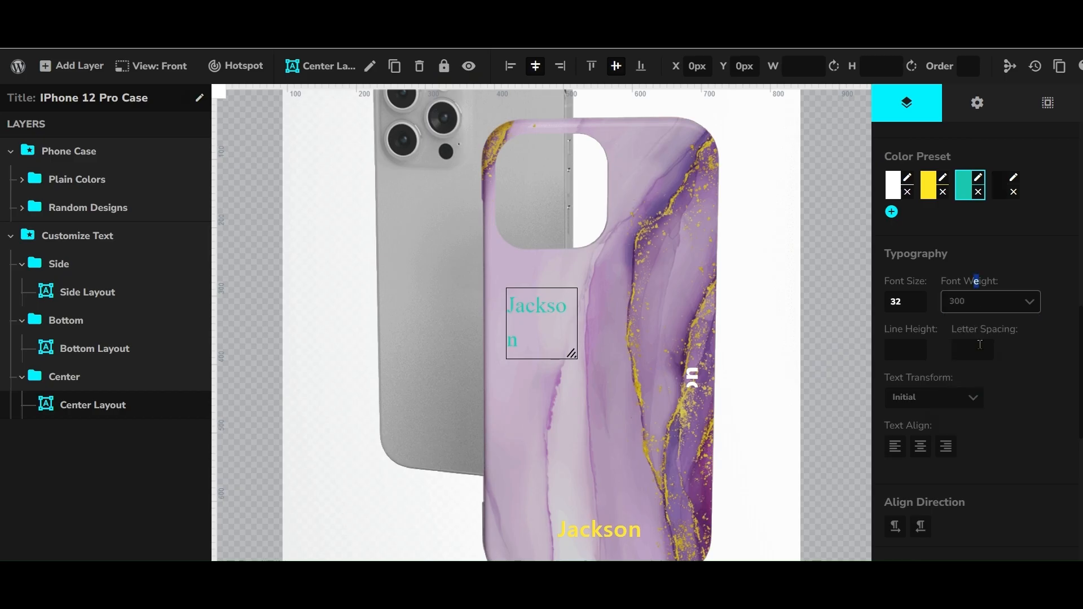
{"action": "left_click", "coordinate": [983, 301]}
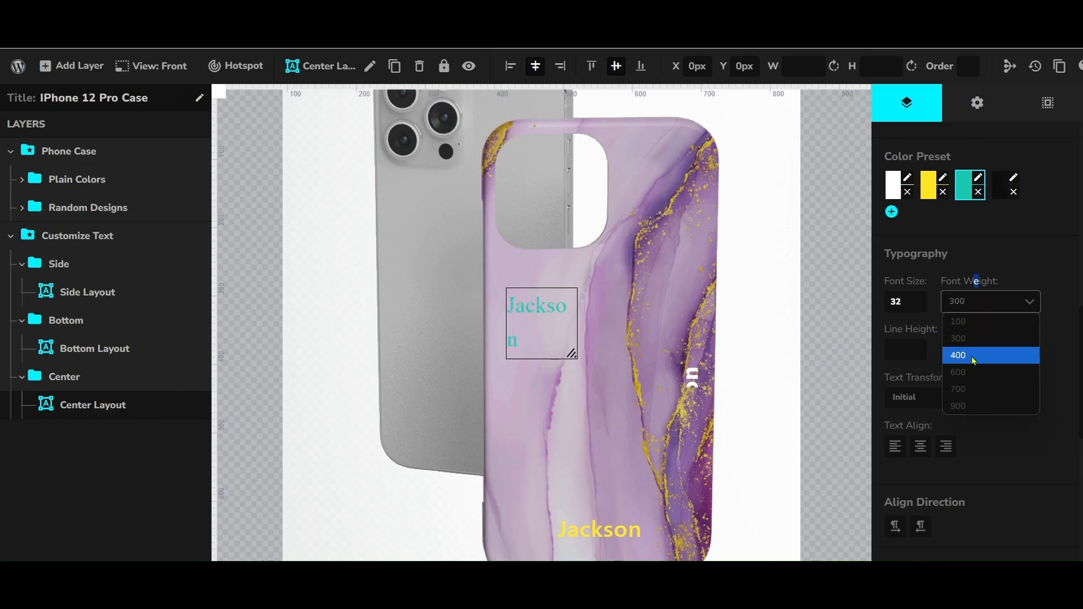
{"action": "left_click", "coordinate": [973, 389]}
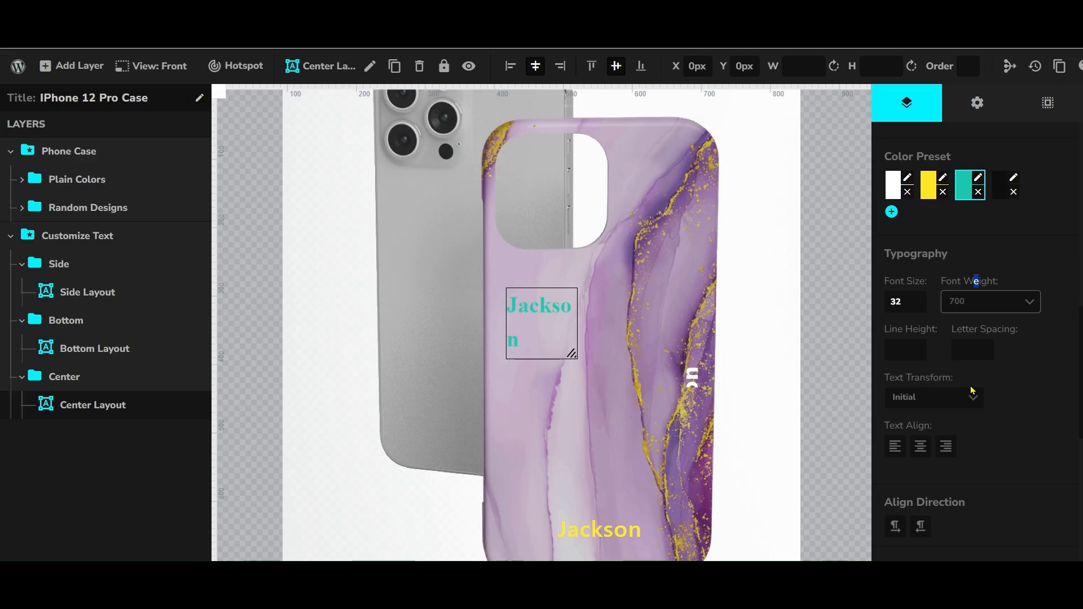
Set both the line height and the letter spacing of the Center Layout text to 1.
{"action": "left_click", "coordinate": [915, 358]}
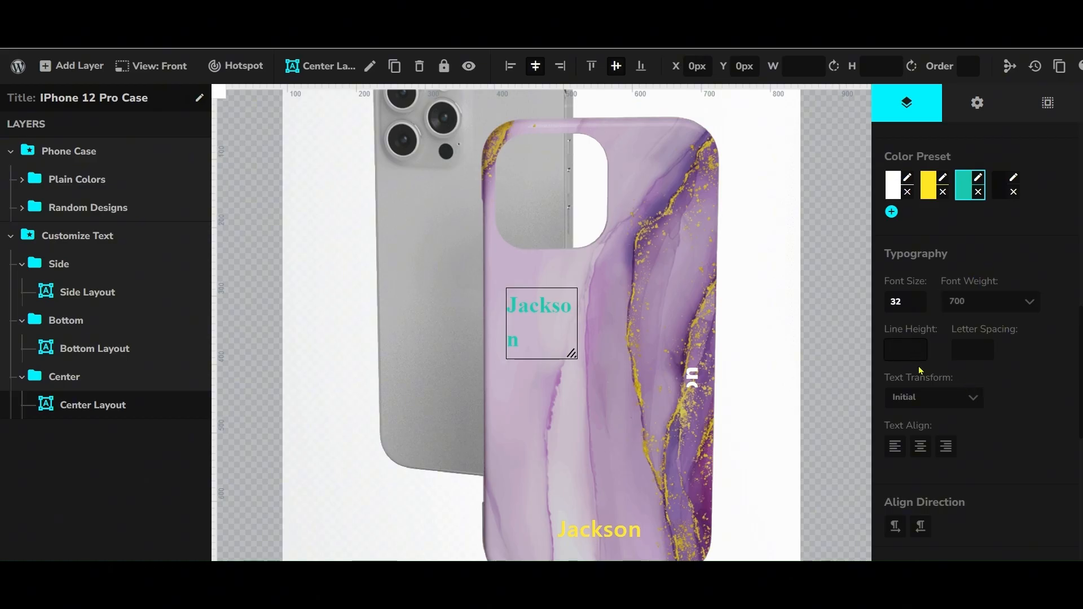
{"action": "type", "text": "1"}
{"action": "left_click", "coordinate": [966, 350]}
{"action": "type", "text": "1"}
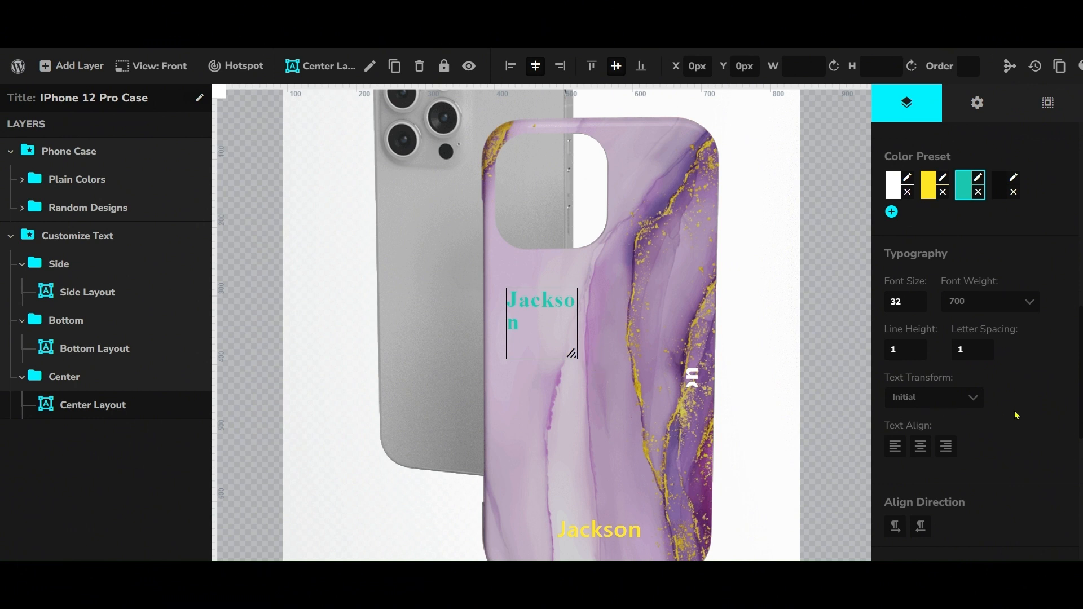
Resize the Center Layout text box to about 280 by 50 px across the middle of the case and center-align its text.
{"action": "scroll", "coordinate": [1015, 415], "scroll_direction": "down", "scroll_amount": 1}
{"action": "left_click", "coordinate": [895, 377]}
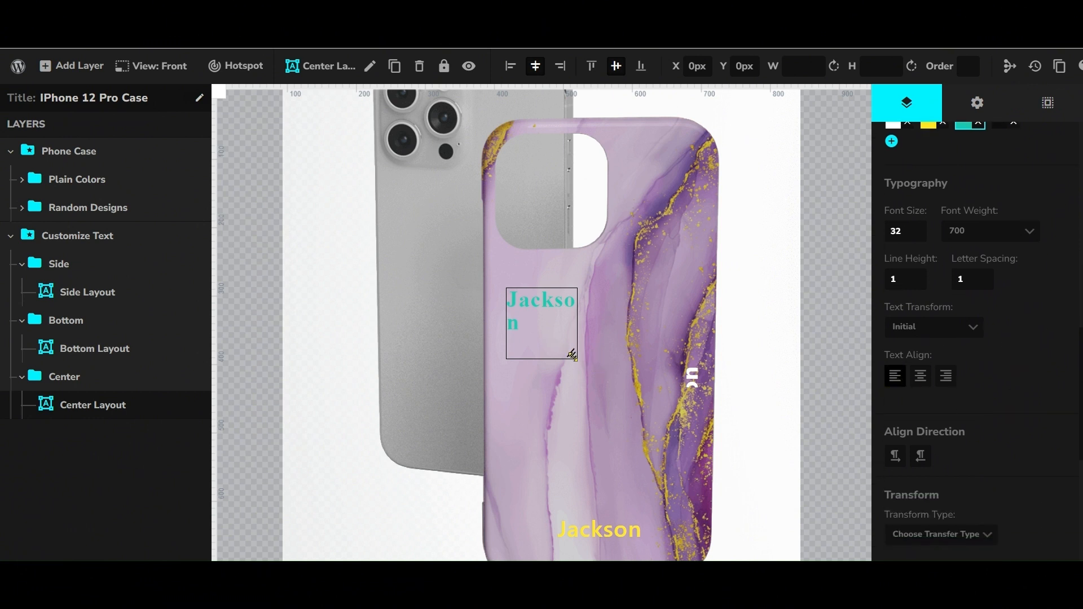
{"action": "left_click_drag", "start_coordinate": [572, 356], "coordinate": [683, 338]}
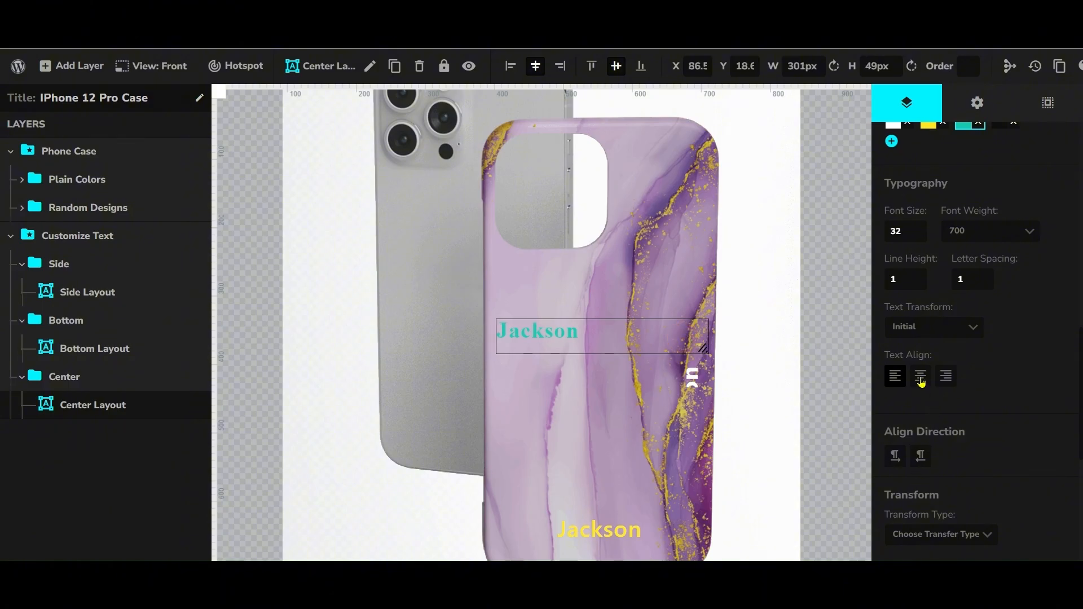
{"action": "left_click", "coordinate": [921, 379]}
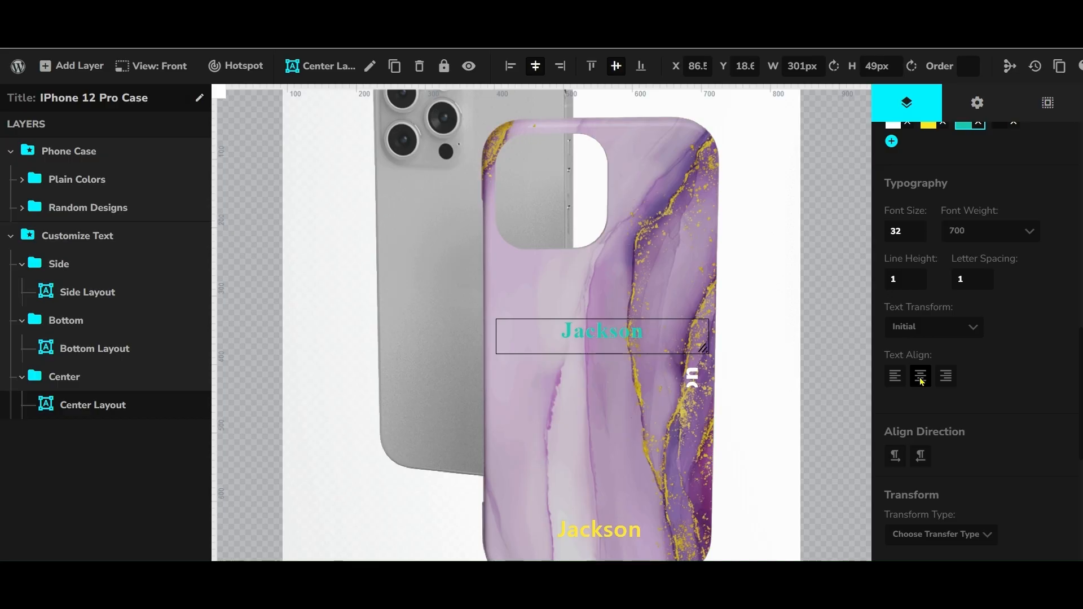
{"action": "left_click_drag", "start_coordinate": [709, 350], "coordinate": [671, 341]}
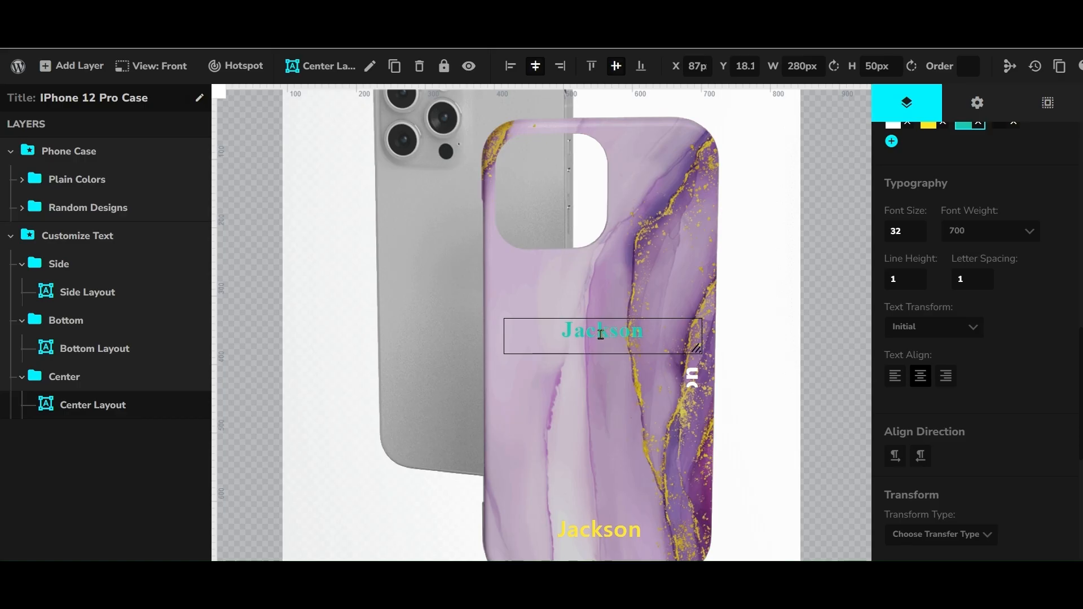
Set the Center Layout's align direction to left-to-right and review its control settings from allowed views back to the layer type.
{"action": "left_click", "coordinate": [895, 455]}
{"action": "scroll", "coordinate": [1015, 458], "scroll_direction": "down", "scroll_amount": 3}
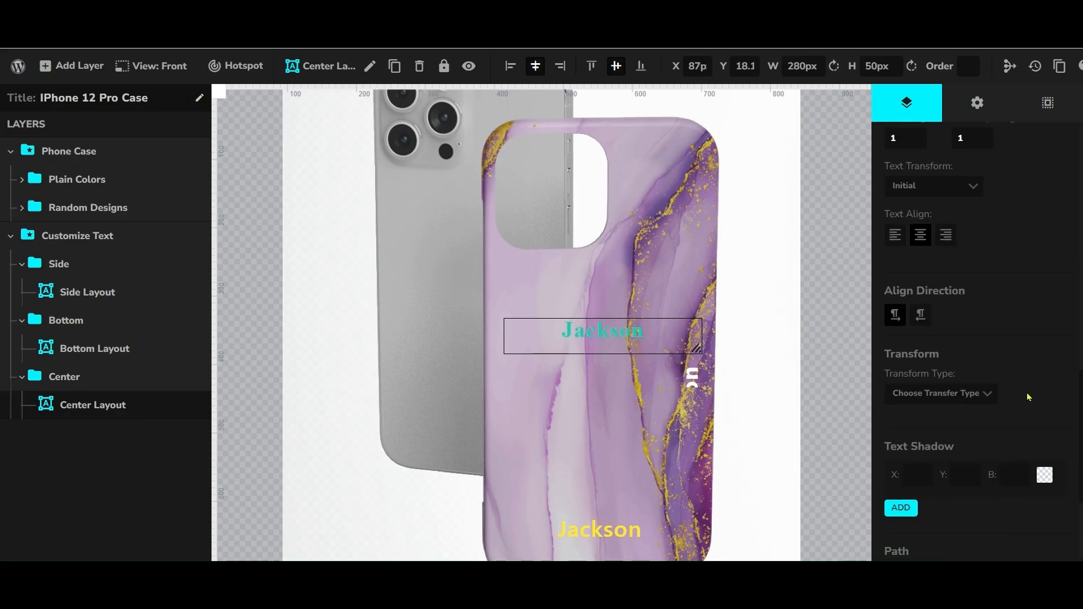
{"action": "scroll", "coordinate": [1024, 399], "scroll_direction": "down", "scroll_amount": 5}
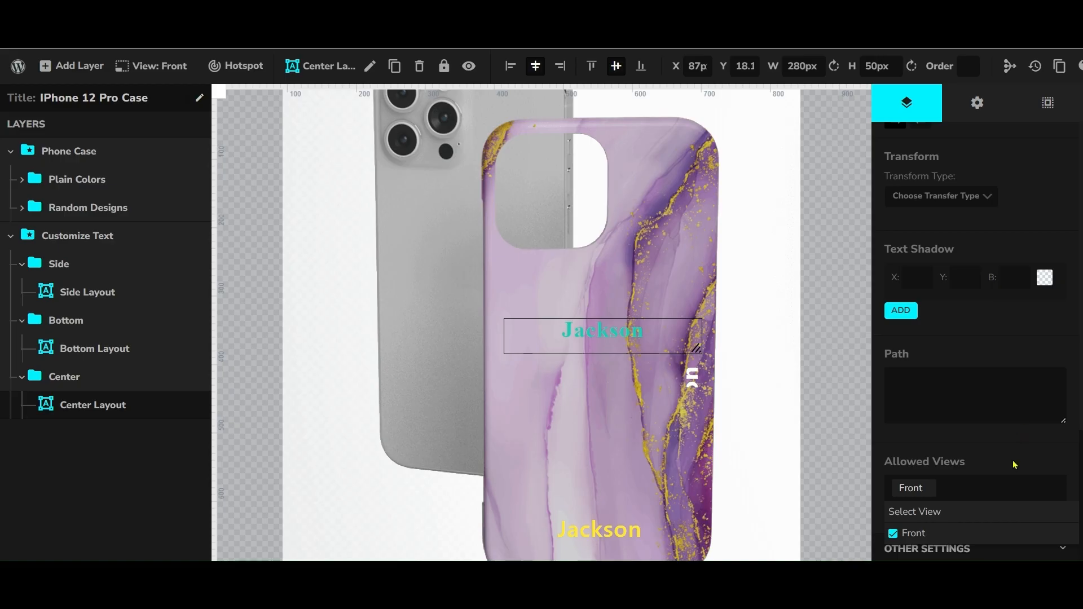
{"action": "scroll", "coordinate": [1014, 465], "scroll_direction": "up", "scroll_amount": 15}
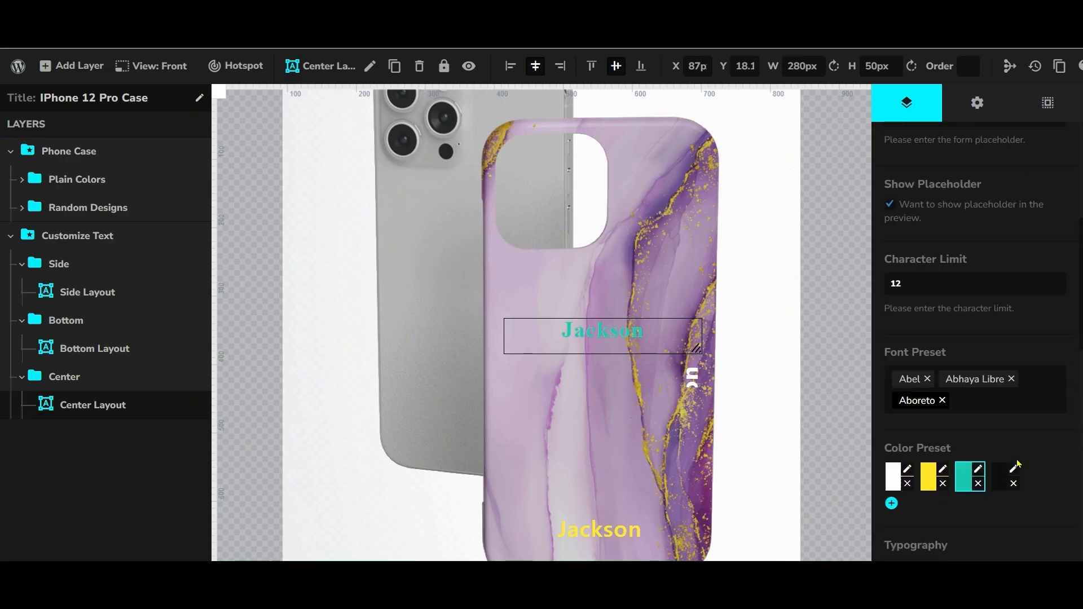
{"action": "scroll", "coordinate": [1017, 464], "scroll_direction": "up", "scroll_amount": 4}
{"action": "scroll", "coordinate": [1018, 463], "scroll_direction": "down", "scroll_amount": 2}
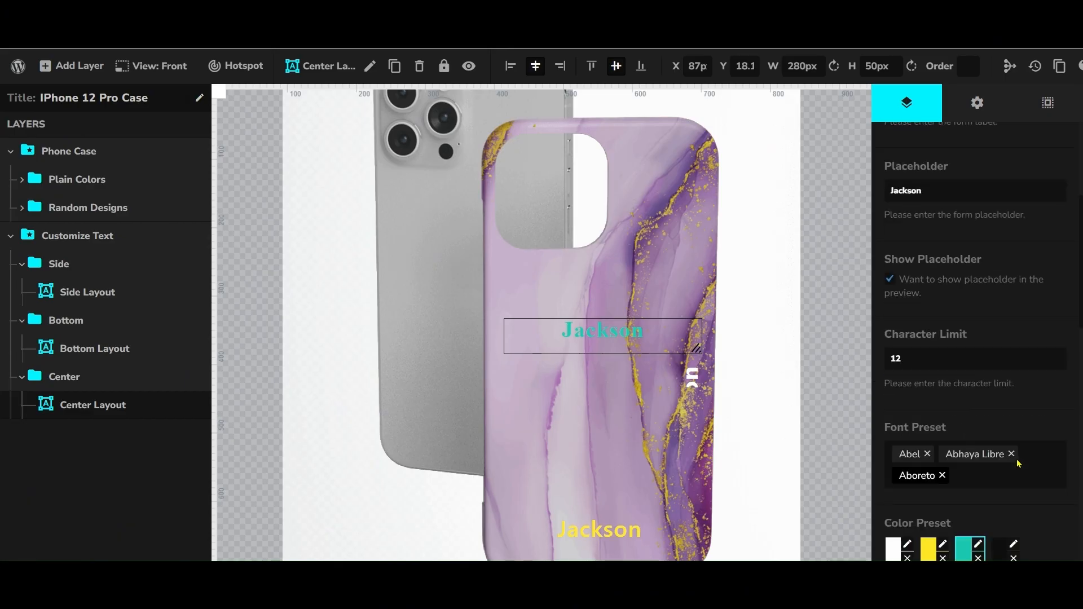
{"action": "scroll", "coordinate": [1019, 463], "scroll_direction": "up", "scroll_amount": 4}
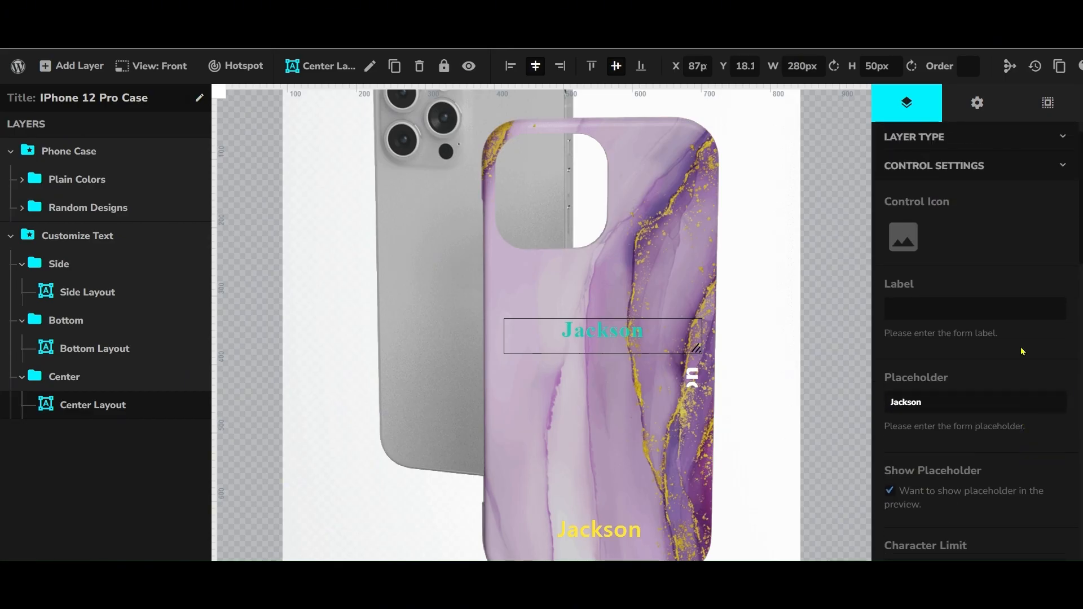
{"action": "scroll", "coordinate": [1022, 215], "scroll_direction": "up", "scroll_amount": 1}
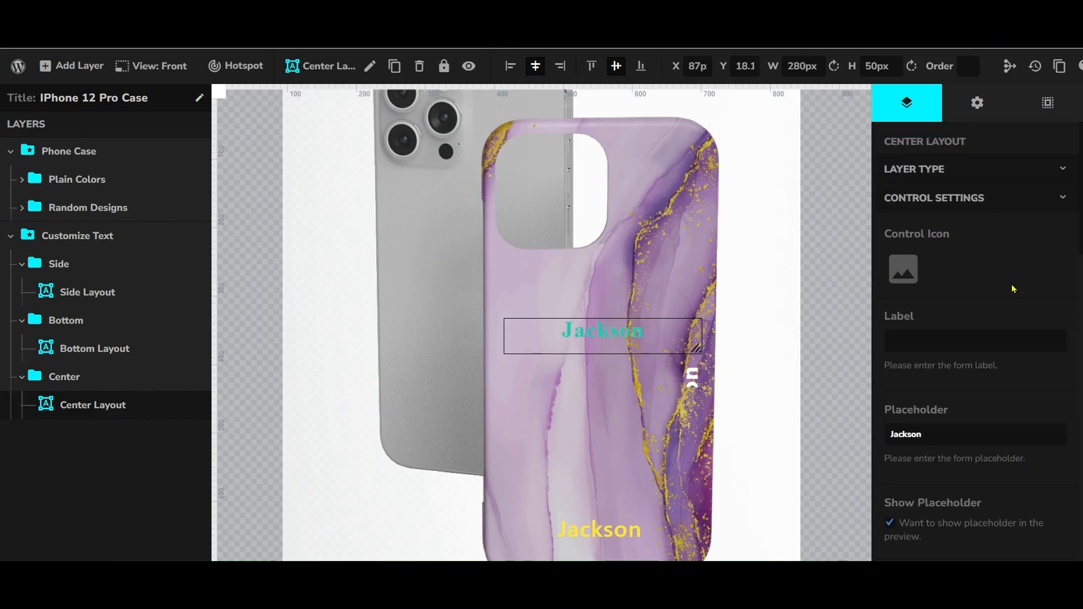
Save the iPhone 12 Pro Case configurator and view its front-end product page in a new browser tab.
{"action": "key", "text": "ctrl+minus"}
{"action": "key", "text": "ctrl+minus"}
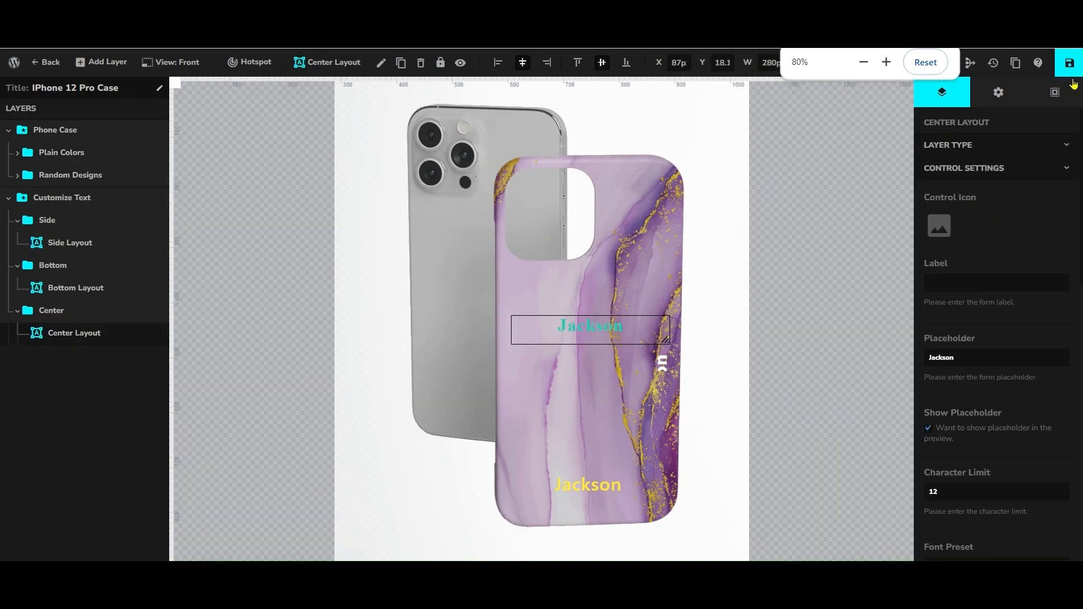
{"action": "left_click", "coordinate": [1071, 72]}
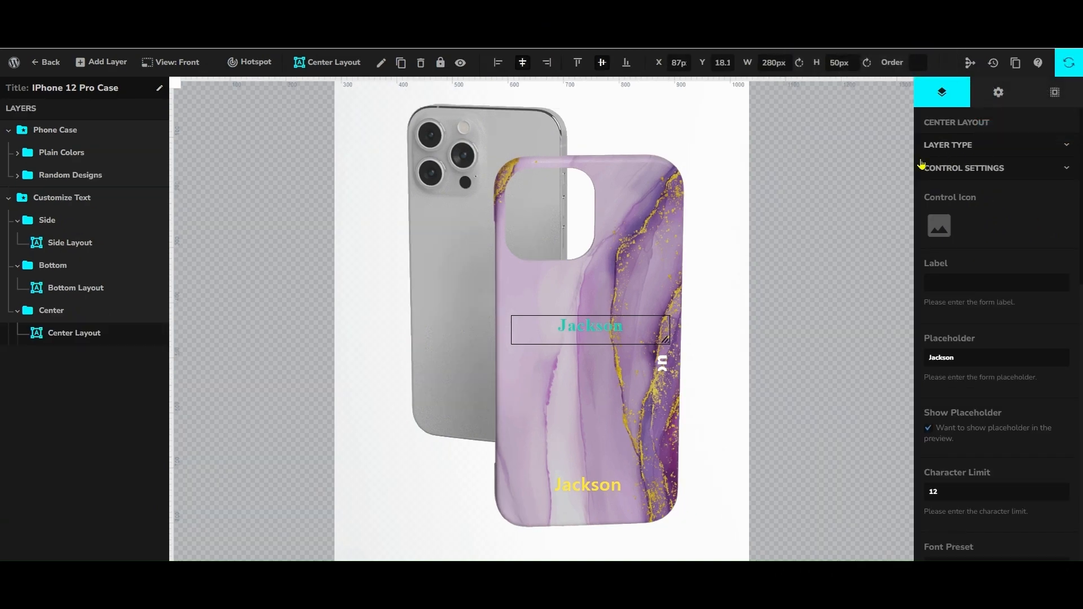
{"action": "left_click", "coordinate": [1074, 65]}
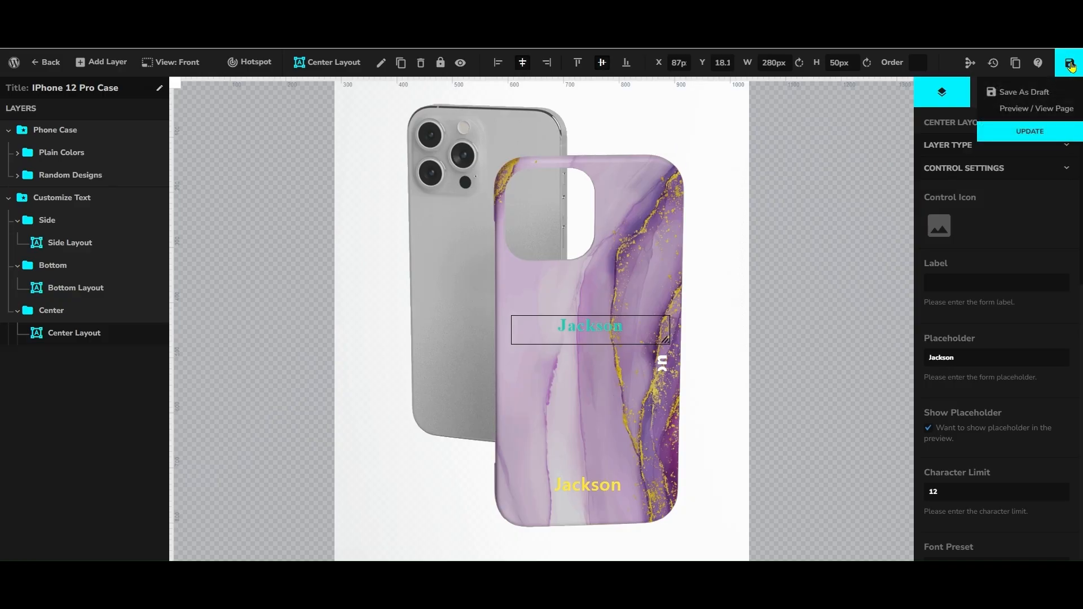
{"action": "right_click", "coordinate": [1050, 109]}
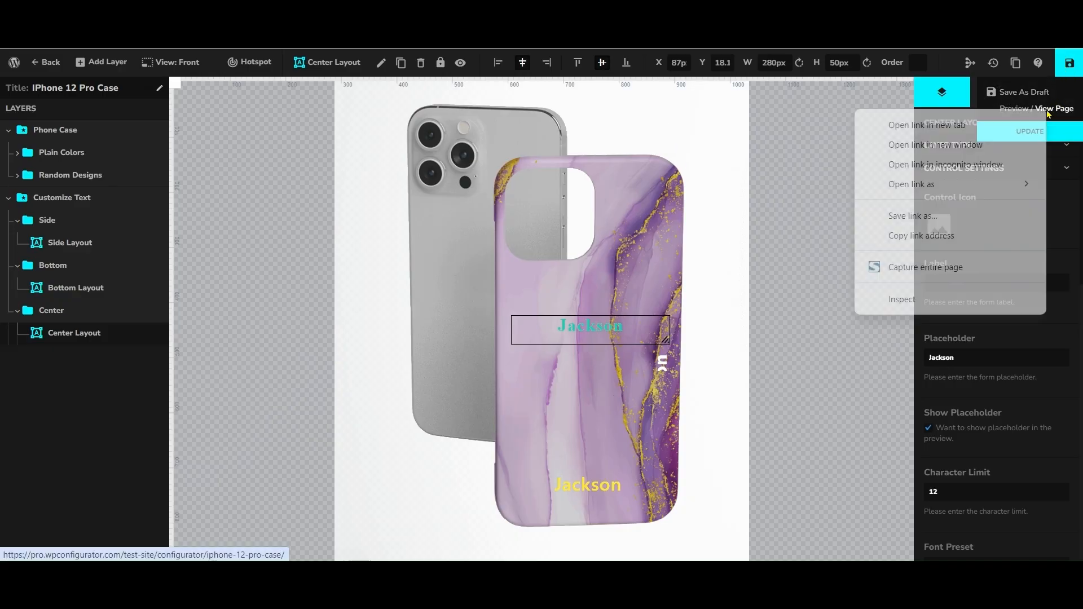
{"action": "left_click", "coordinate": [949, 126]}
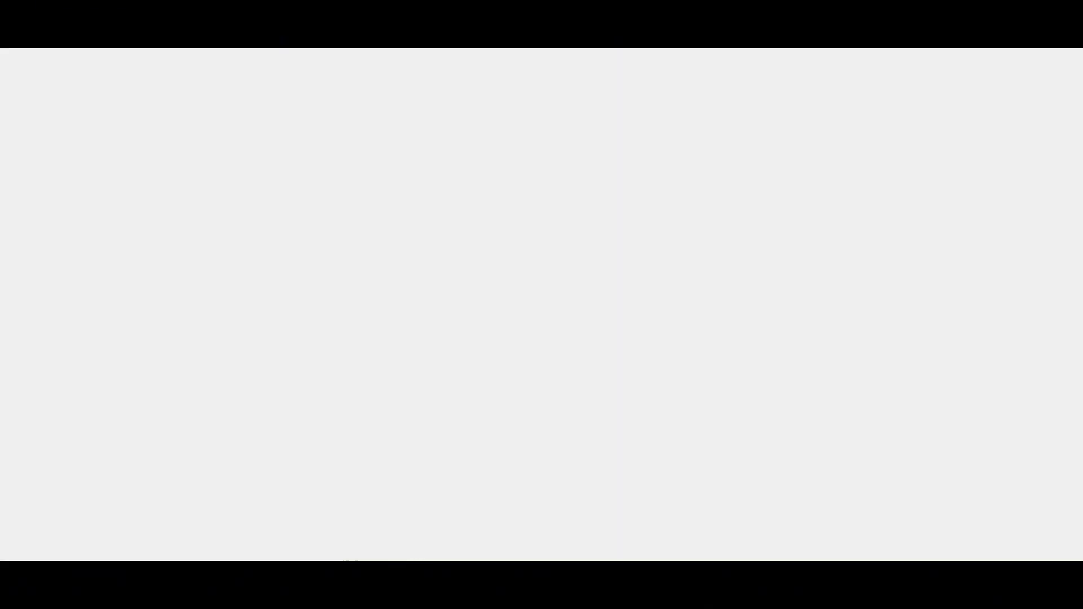
{"action": "scroll", "coordinate": [985, 285], "scroll_direction": "down", "scroll_amount": 3}
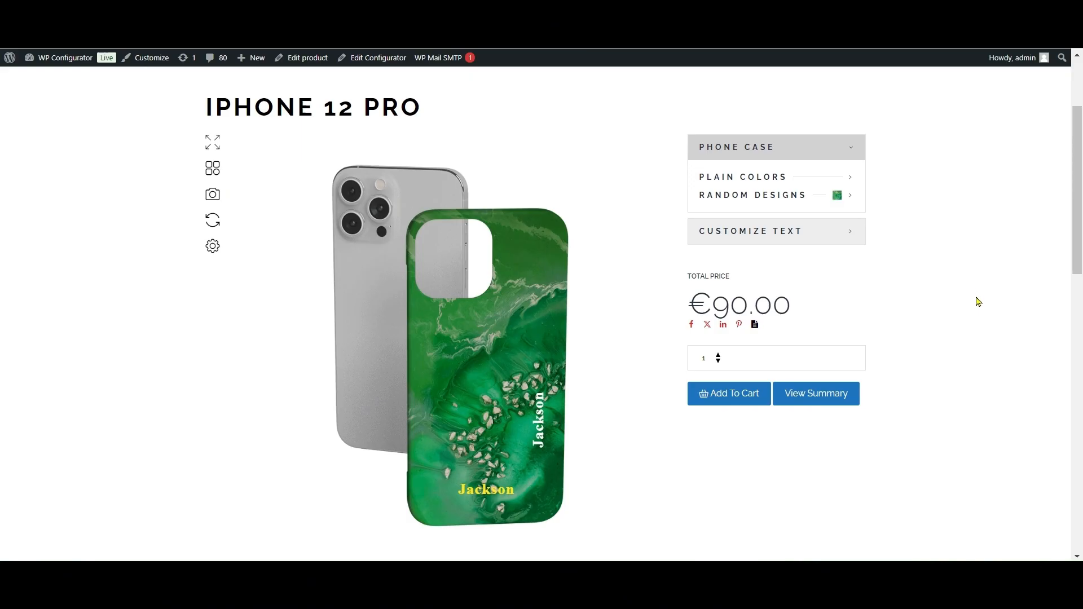
{"action": "scroll", "coordinate": [976, 303], "scroll_direction": "up", "scroll_amount": 1}
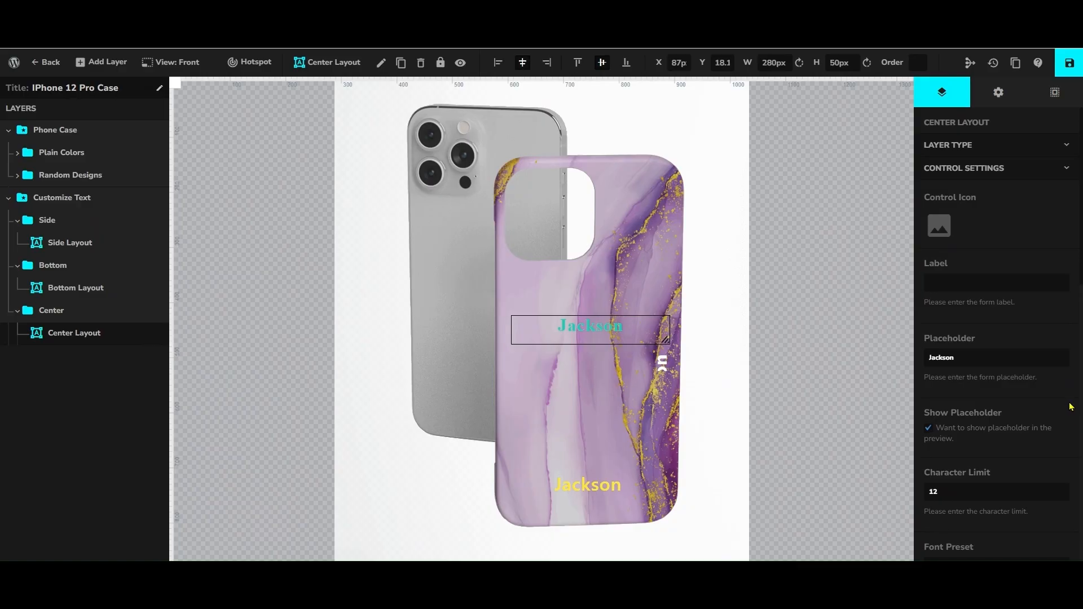
Set the Center Layout layer's order to 2 and save the configurator.
{"action": "left_click", "coordinate": [914, 60]}
{"action": "type", "text": "2"}
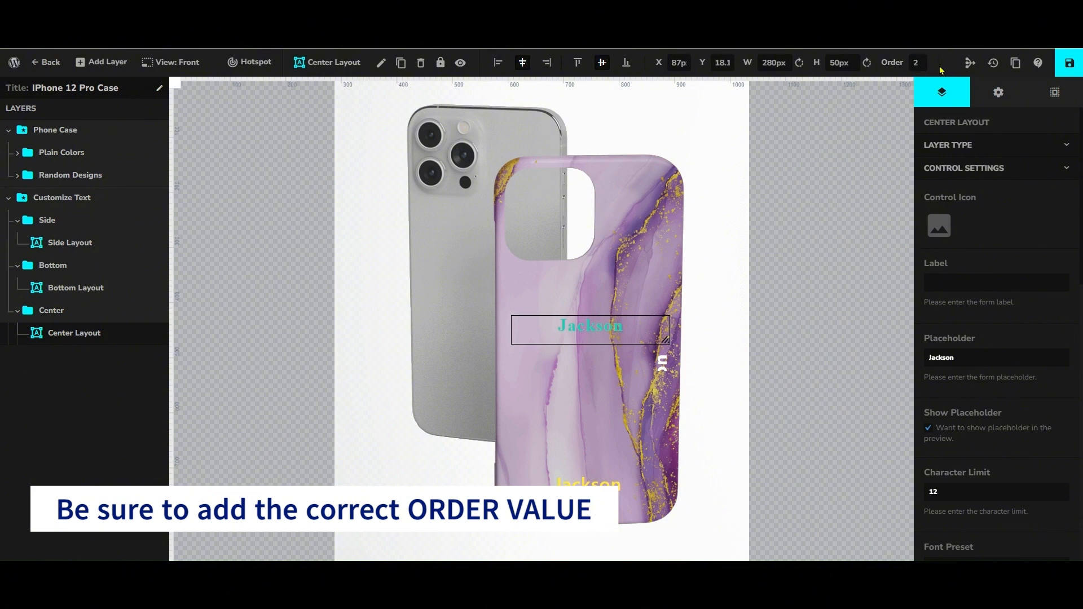
{"action": "left_click", "coordinate": [1067, 63]}
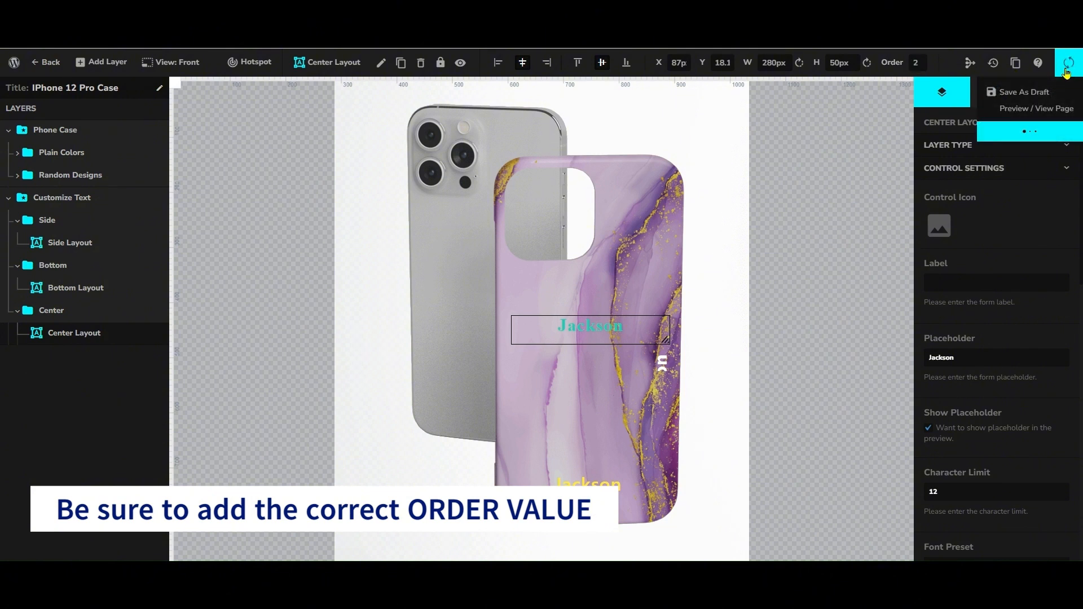
Compare the order value of the Center Layout with that of the Pink Rainbow layer in Random Designs.
{"action": "double_click", "coordinate": [916, 62]}
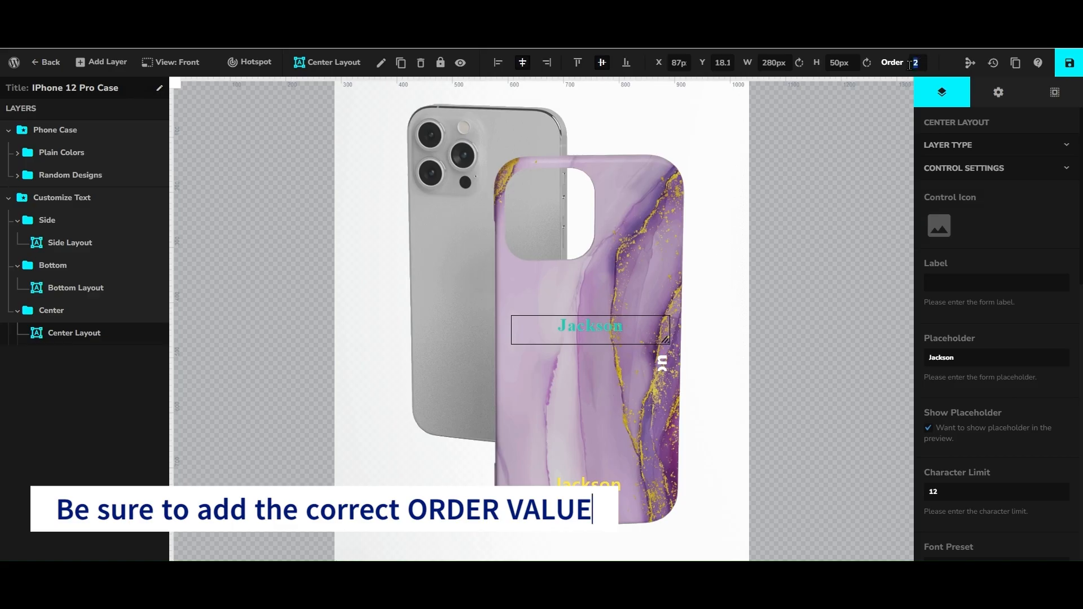
{"action": "left_click", "coordinate": [17, 175]}
{"action": "left_click", "coordinate": [53, 197]}
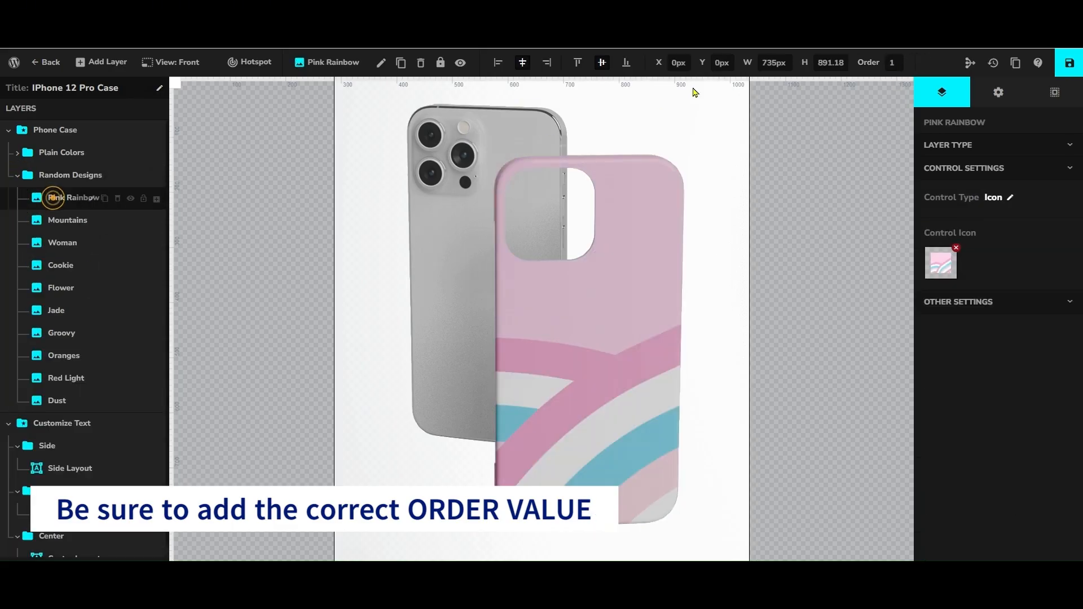
{"action": "double_click", "coordinate": [893, 62]}
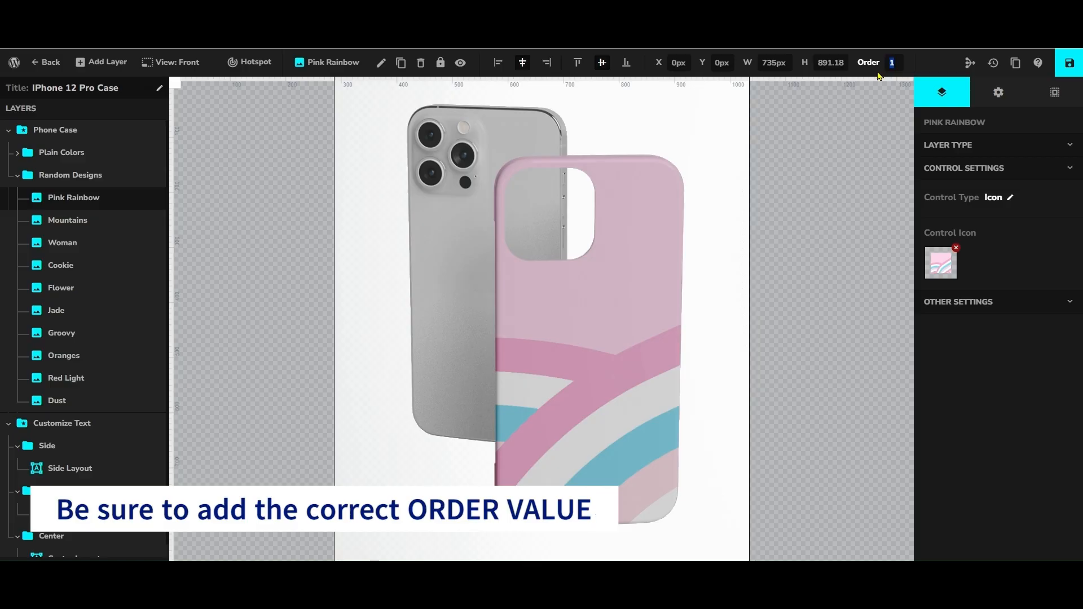
{"action": "left_click", "coordinate": [18, 177]}
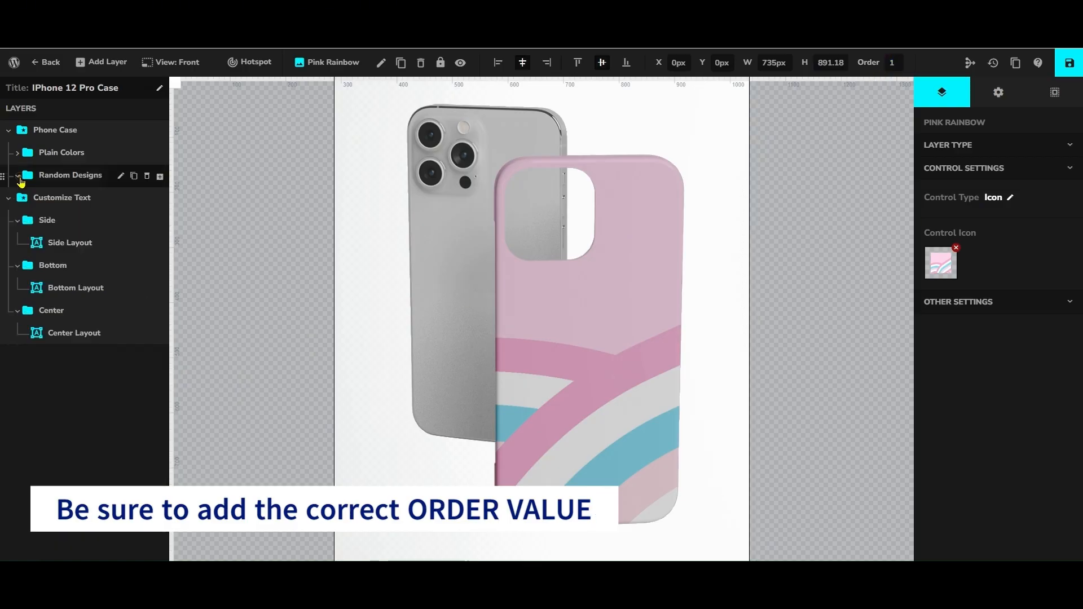
{"action": "left_click", "coordinate": [65, 333]}
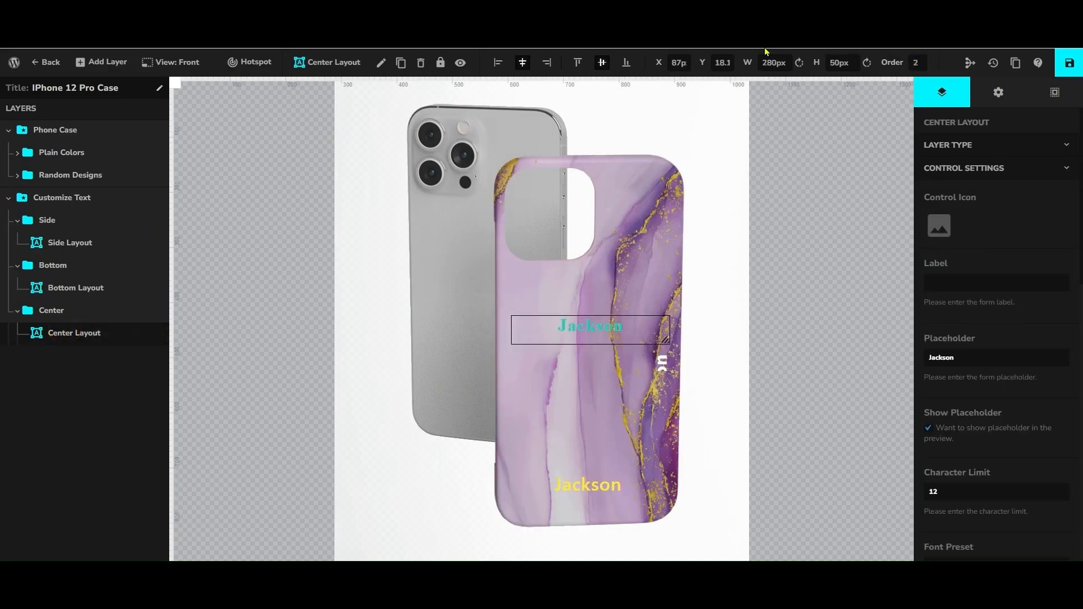
Save the configurator again and reload the product page to check the center text on the case.
{"action": "left_click", "coordinate": [1069, 63]}
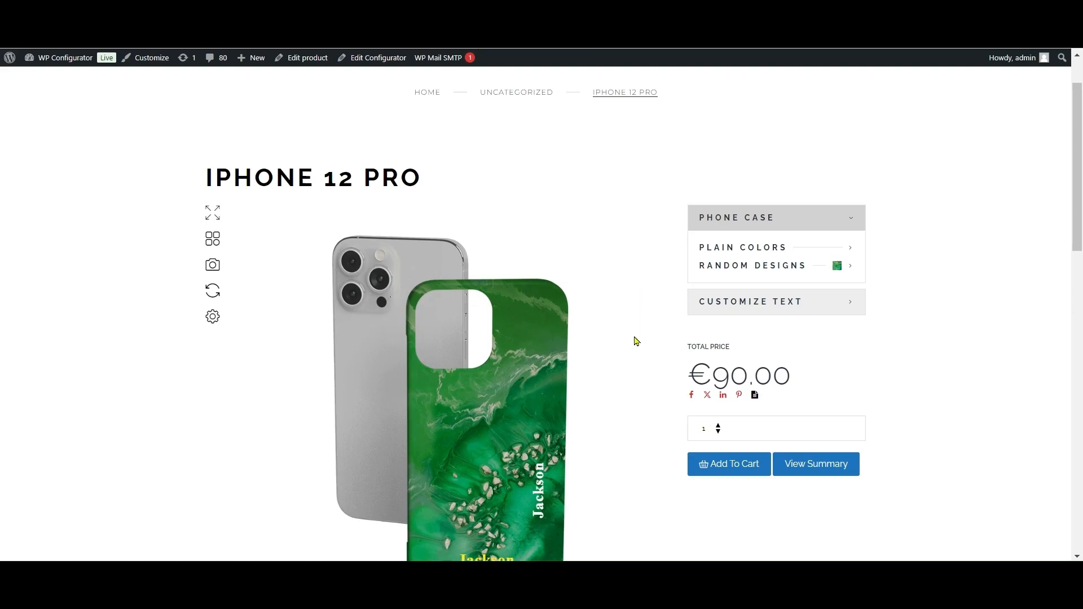
{"action": "key", "text": "F5"}
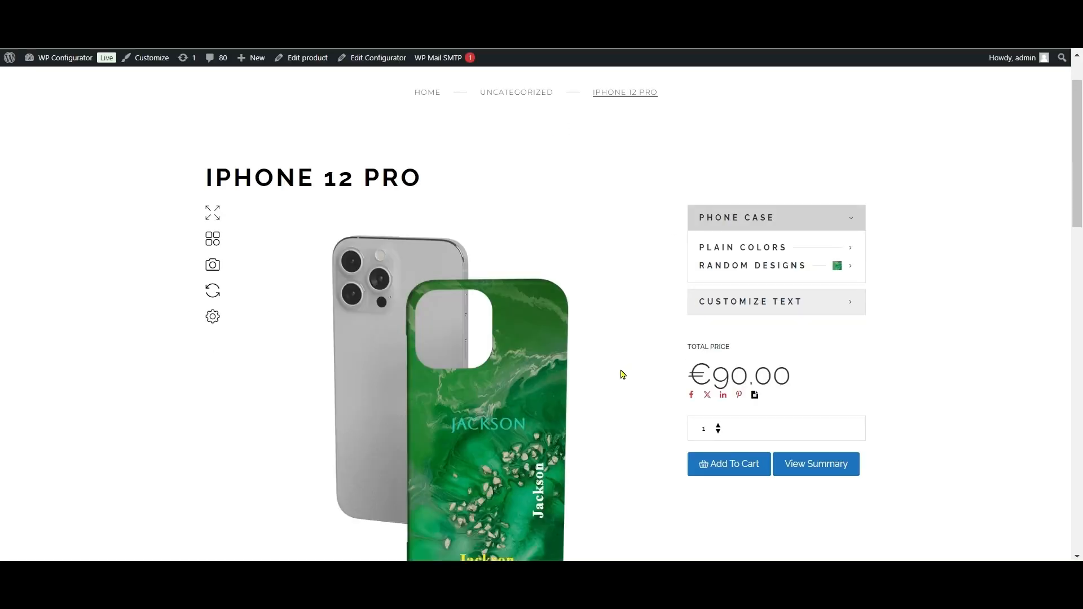
{"action": "scroll", "coordinate": [622, 374], "scroll_direction": "down", "scroll_amount": 3}
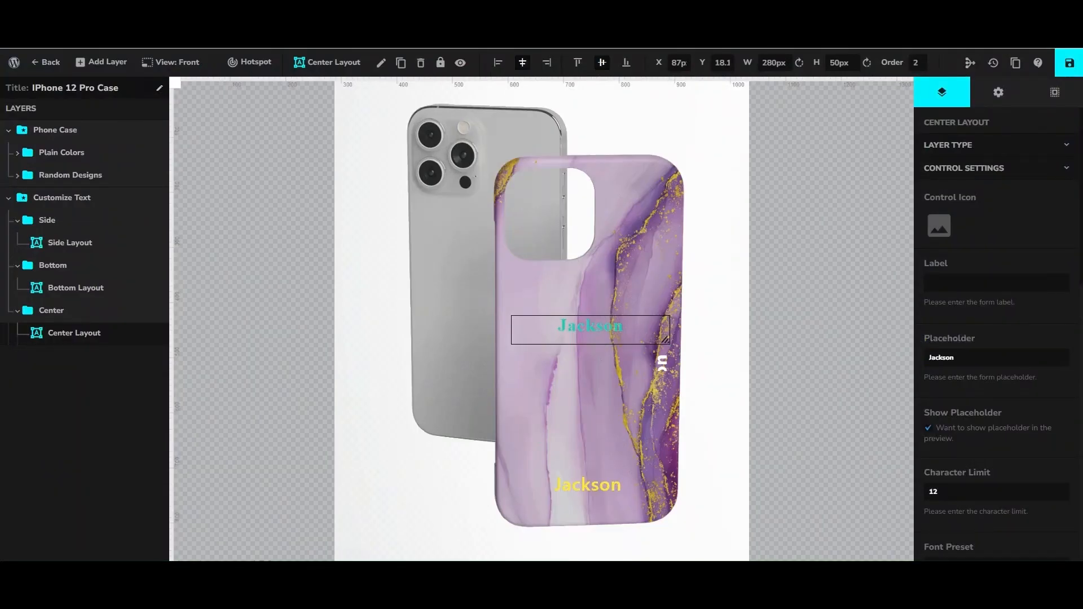
Make Abel the active font preset for the Side Layout, Bottom Layout and Center Layout text layers.
{"action": "left_click", "coordinate": [57, 237]}
{"action": "scroll", "coordinate": [1022, 377], "scroll_direction": "down", "scroll_amount": 5}
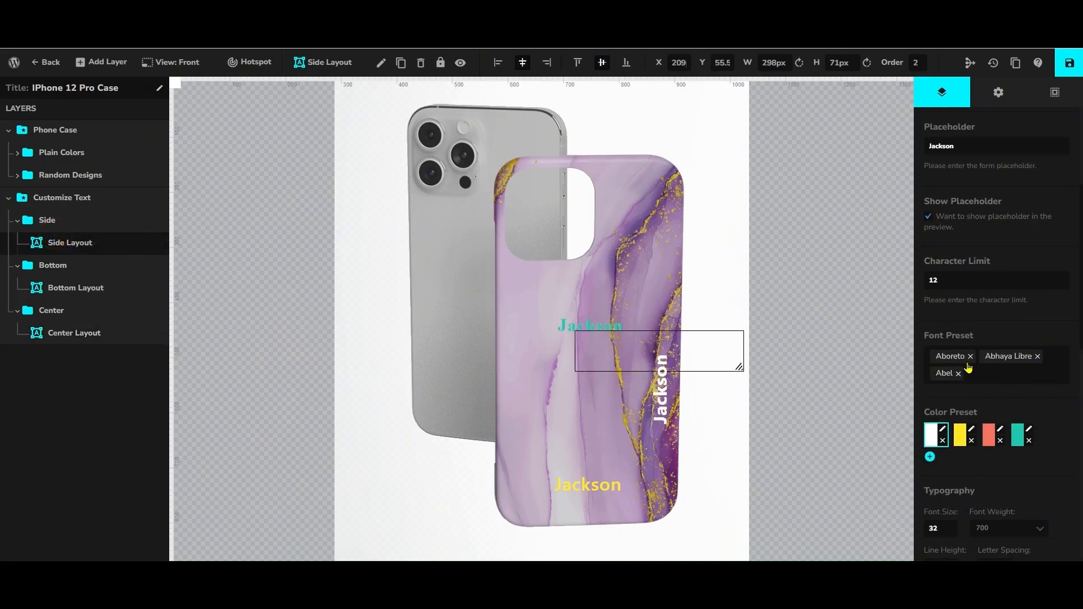
{"action": "left_click", "coordinate": [947, 374]}
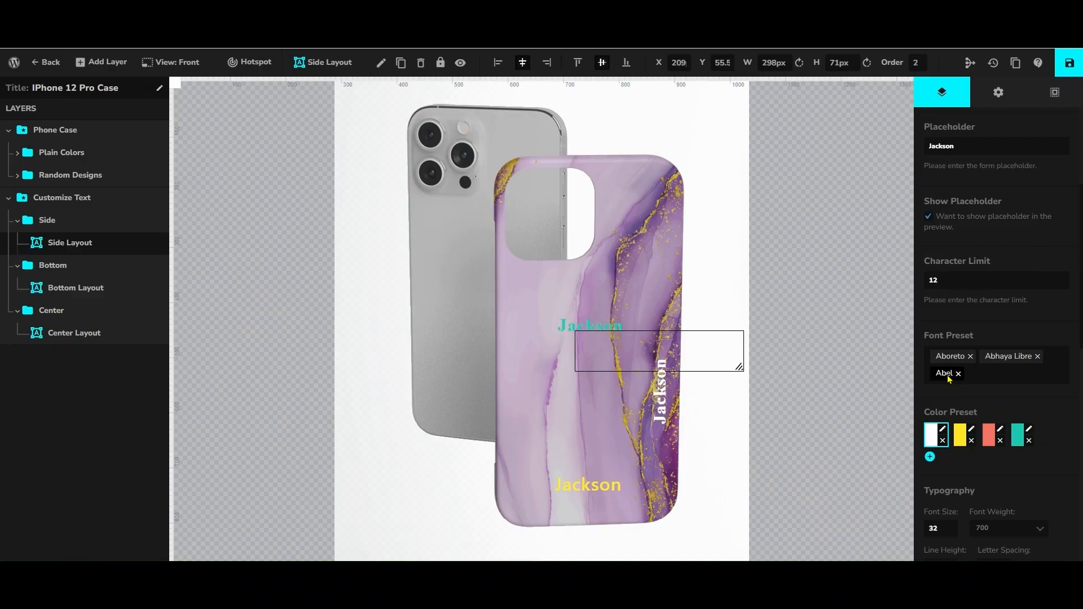
{"action": "left_click", "coordinate": [62, 287]}
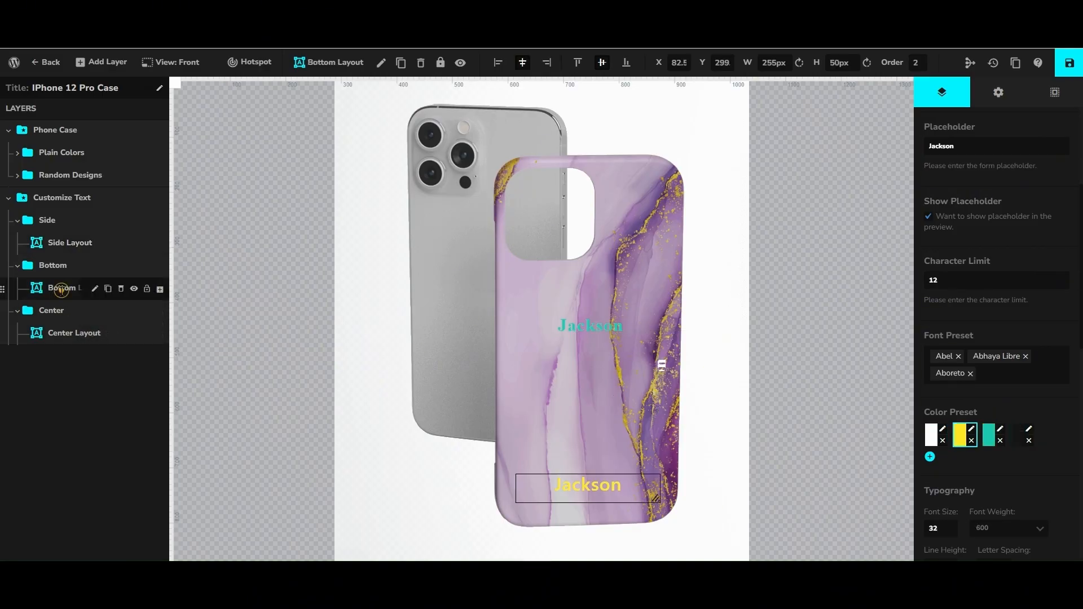
{"action": "left_click", "coordinate": [945, 356]}
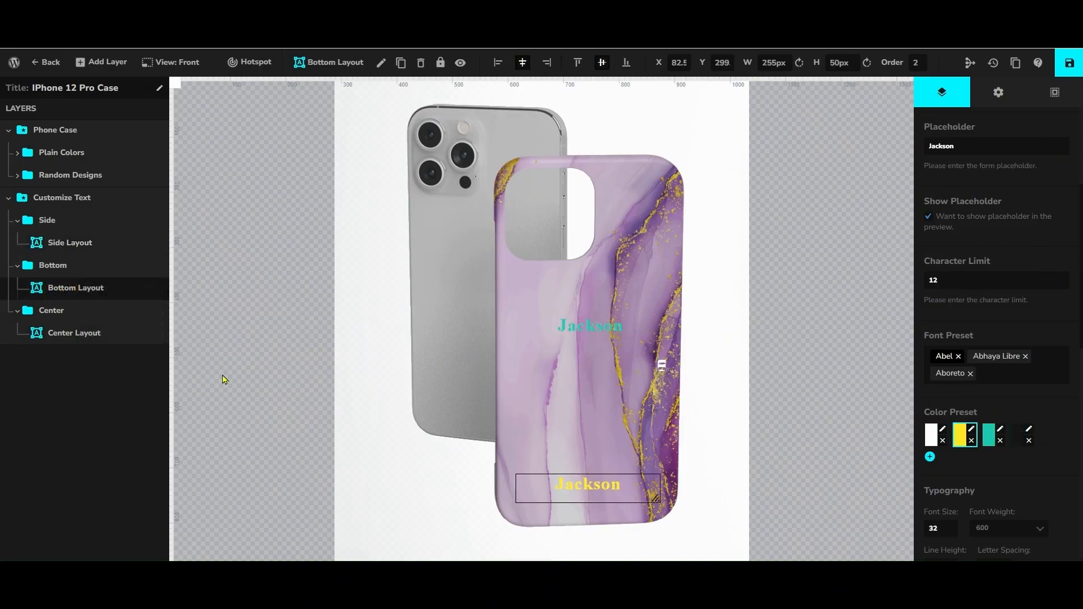
{"action": "left_click", "coordinate": [68, 333]}
{"action": "left_click", "coordinate": [948, 359]}
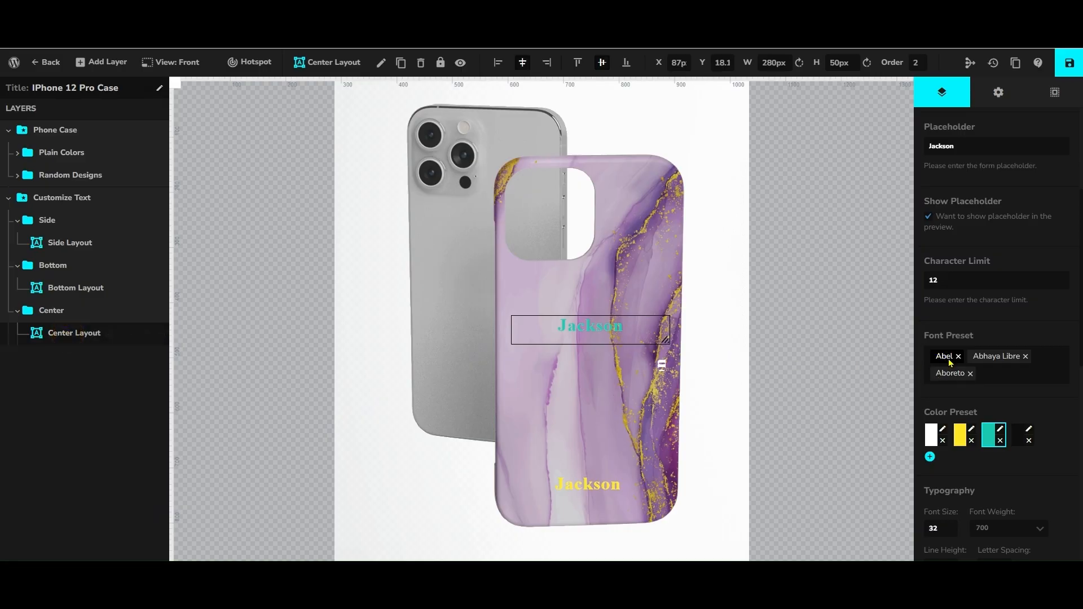
Save the font changes and refresh the front-end product page.
{"action": "scroll", "coordinate": [995, 338], "scroll_direction": "up", "scroll_amount": 3}
{"action": "left_click", "coordinate": [1069, 63]}
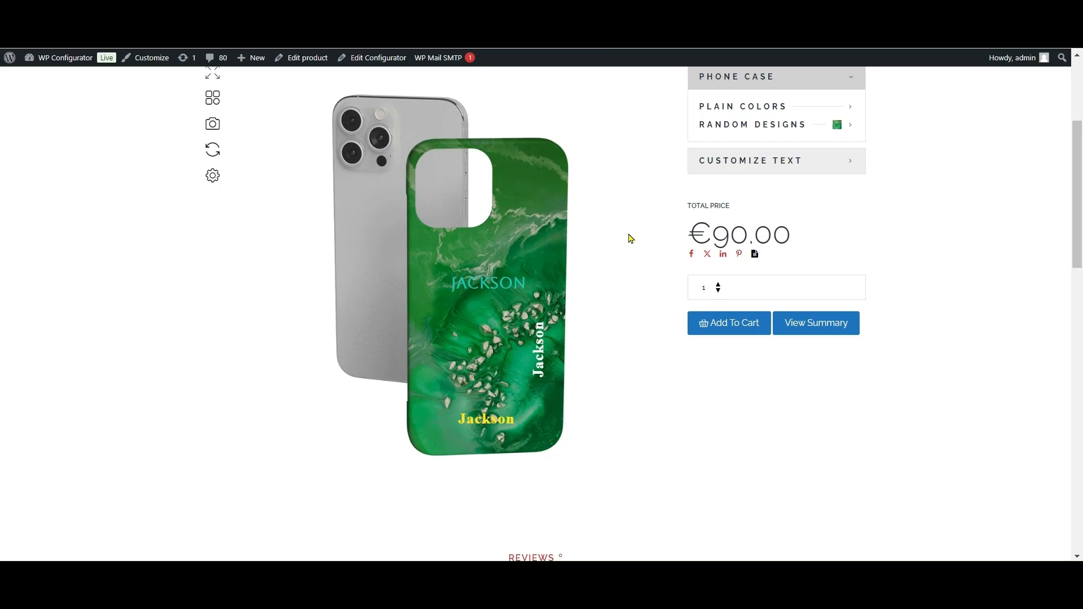
{"action": "key", "text": "F5"}
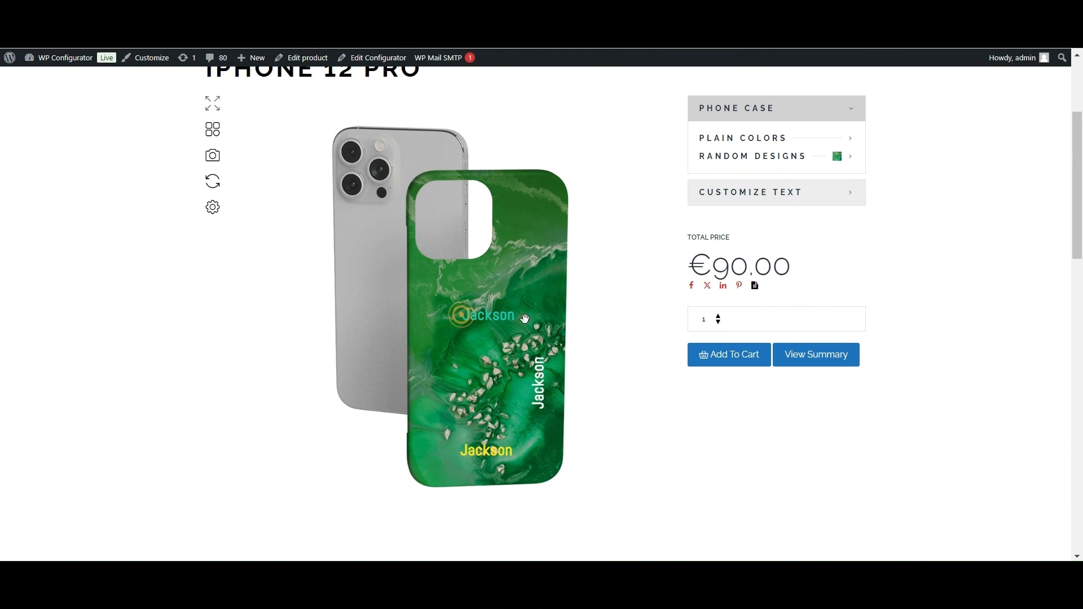
Replace the Side label under Customize Text with a different sample name.
{"action": "left_click", "coordinate": [782, 193]}
{"action": "left_click", "coordinate": [779, 172]}
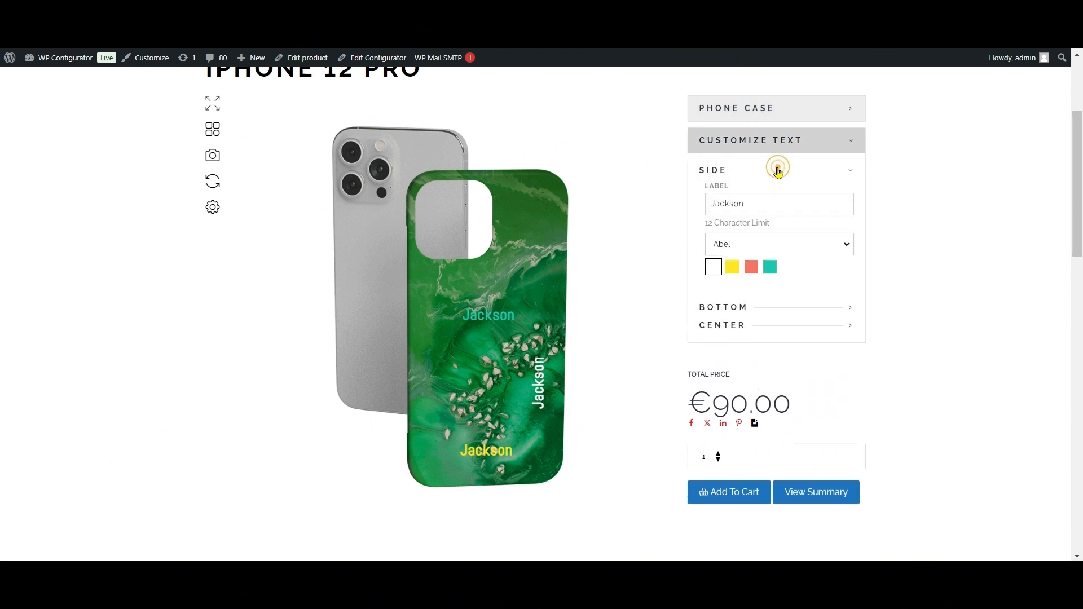
{"action": "left_click", "coordinate": [757, 210]}
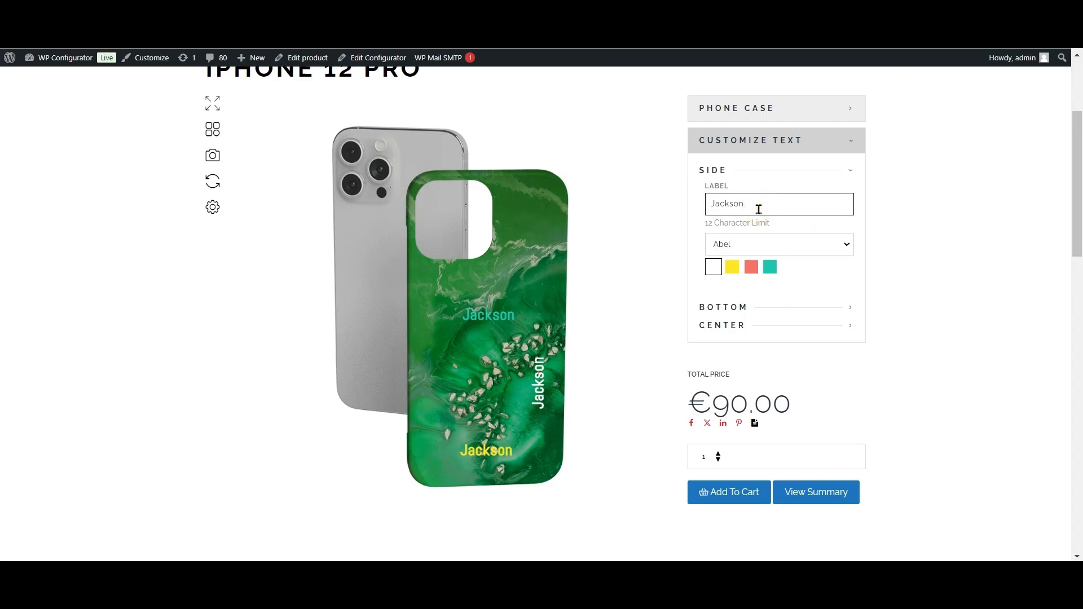
{"action": "key", "text": "ctrl+a"}
{"action": "type", "text": "Steve"}
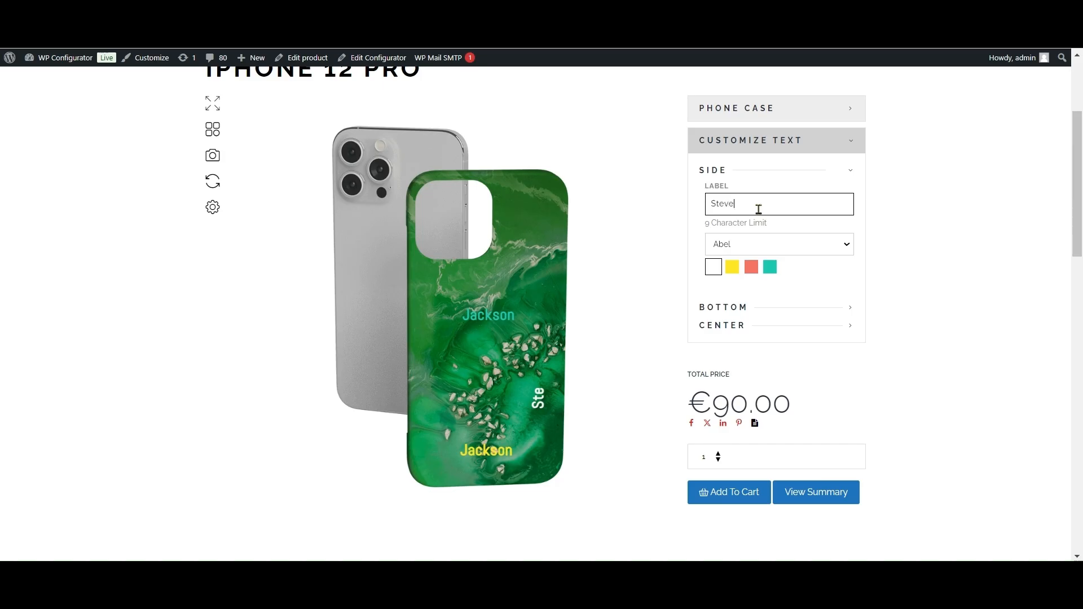
{"action": "type", "text": "nson"}
{"action": "left_click", "coordinate": [782, 225]}
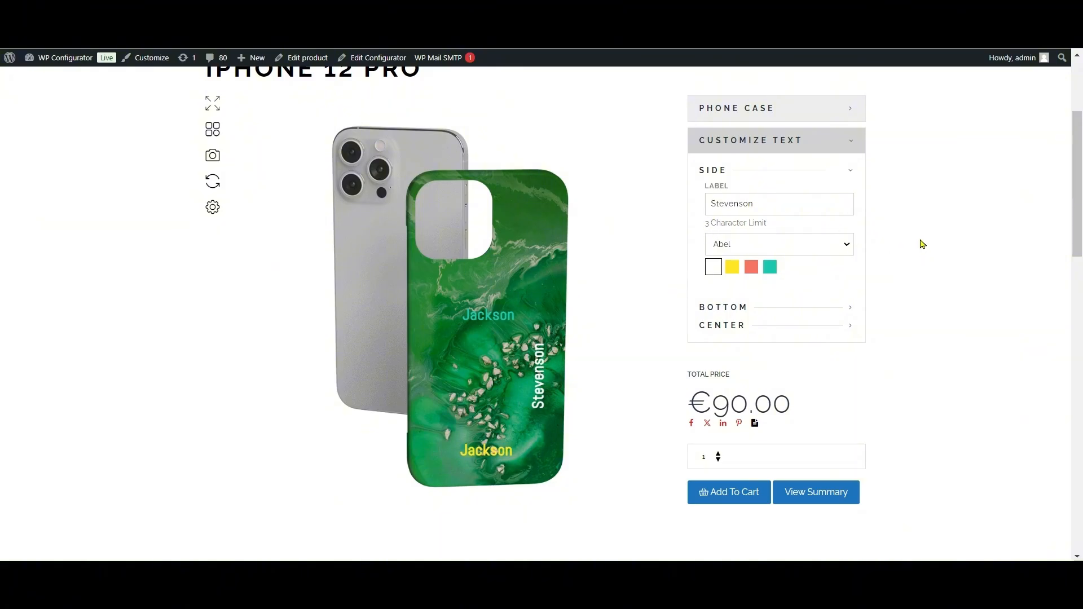
Replace the Bottom label under Customize Text with a new five-letter sample name.
{"action": "left_click", "coordinate": [778, 310]}
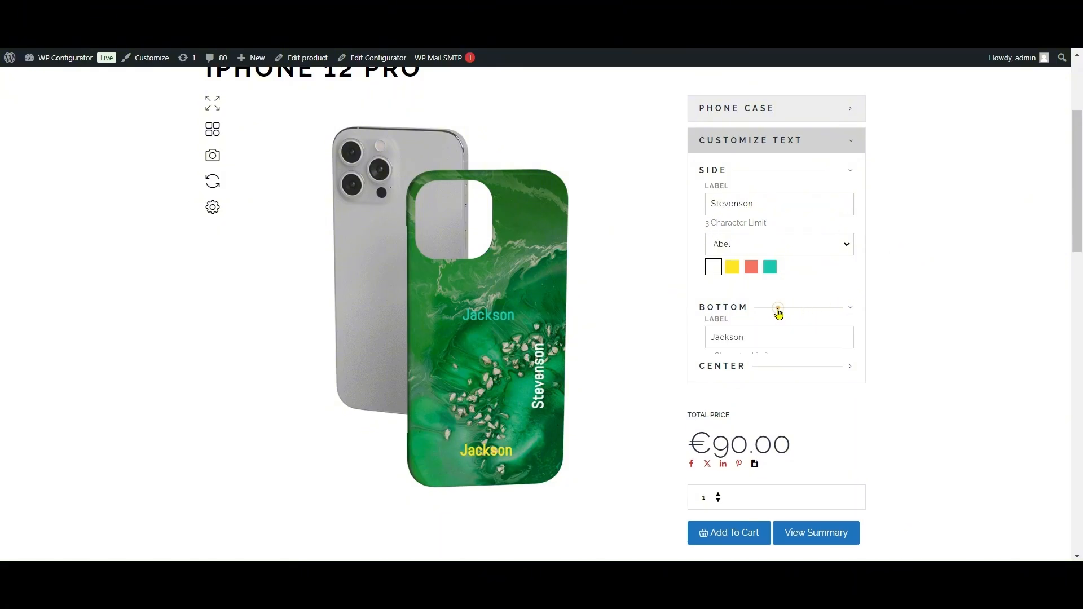
{"action": "left_click", "coordinate": [770, 335]}
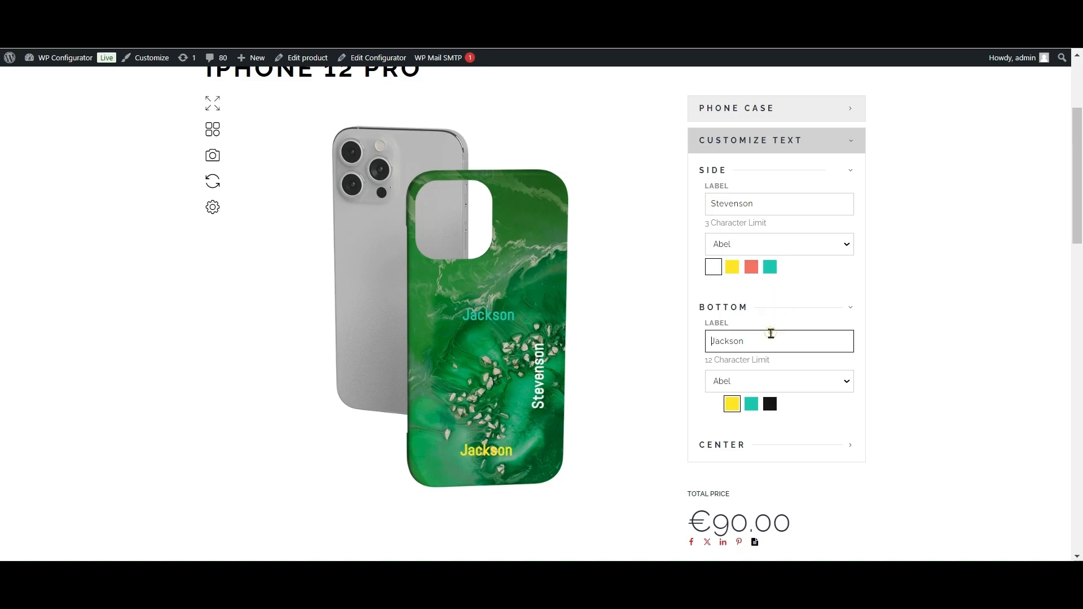
{"action": "key", "text": "BackSpace"}
{"action": "key", "text": "BackSpace"}
{"action": "key", "text": "BackSpace"}
{"action": "key", "text": "BackSpace"}
{"action": "key", "text": "BackSpace"}
{"action": "key", "text": "BackSpace"}
{"action": "key", "text": "BackSpace"}
{"action": "type", "text": "Kaim"}
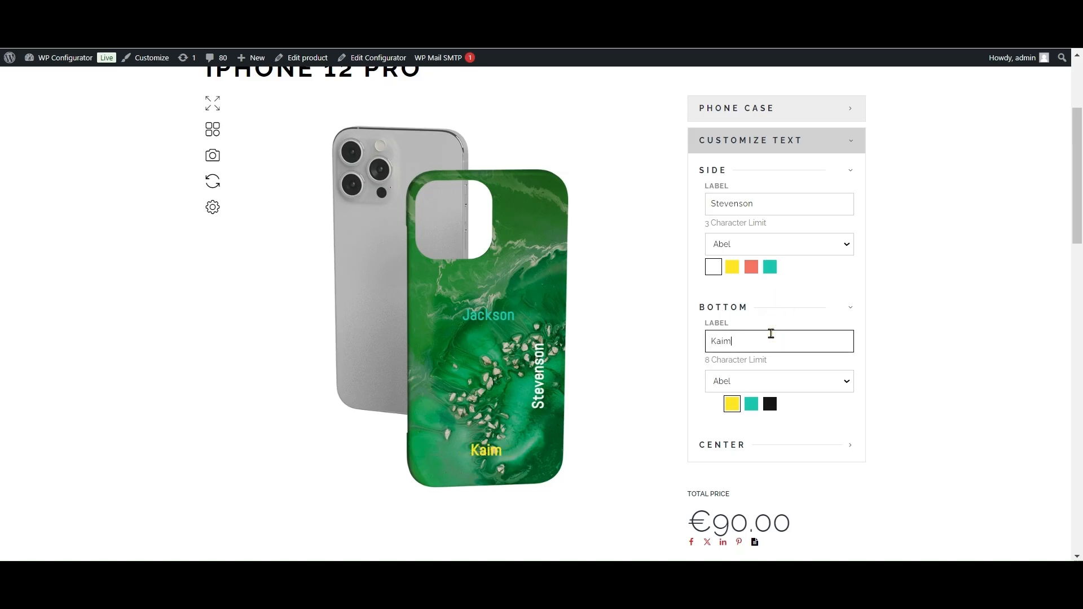
{"action": "key", "text": "BackSpace"}
{"action": "key", "text": "BackSpace"}
{"action": "key", "text": "BackSpace"}
{"action": "key", "text": "BackSpace"}
{"action": "type", "text": "Jackson"}
{"action": "key", "text": "BackSpace"}
{"action": "key", "text": "BackSpace"}
{"action": "key", "text": "BackSpace"}
{"action": "key", "text": "BackSpace"}
{"action": "key", "text": "BackSpace"}
{"action": "type", "text": "ime"}
Replace the Center label with a new sample name and set its text color to yellow.
{"action": "left_click", "coordinate": [850, 170]}
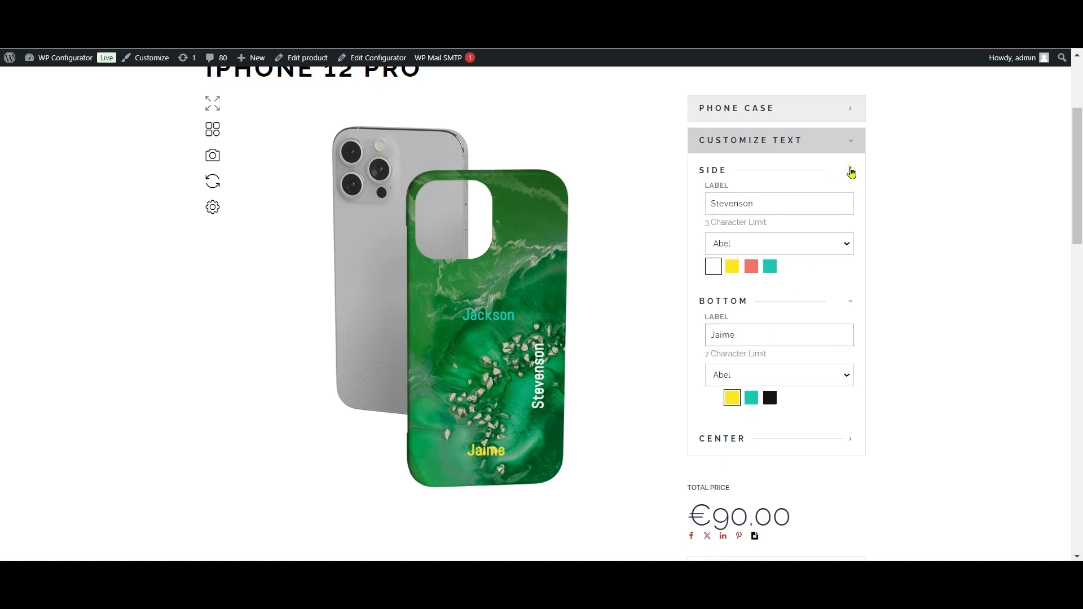
{"action": "left_click", "coordinate": [846, 188]}
{"action": "left_click", "coordinate": [829, 207]}
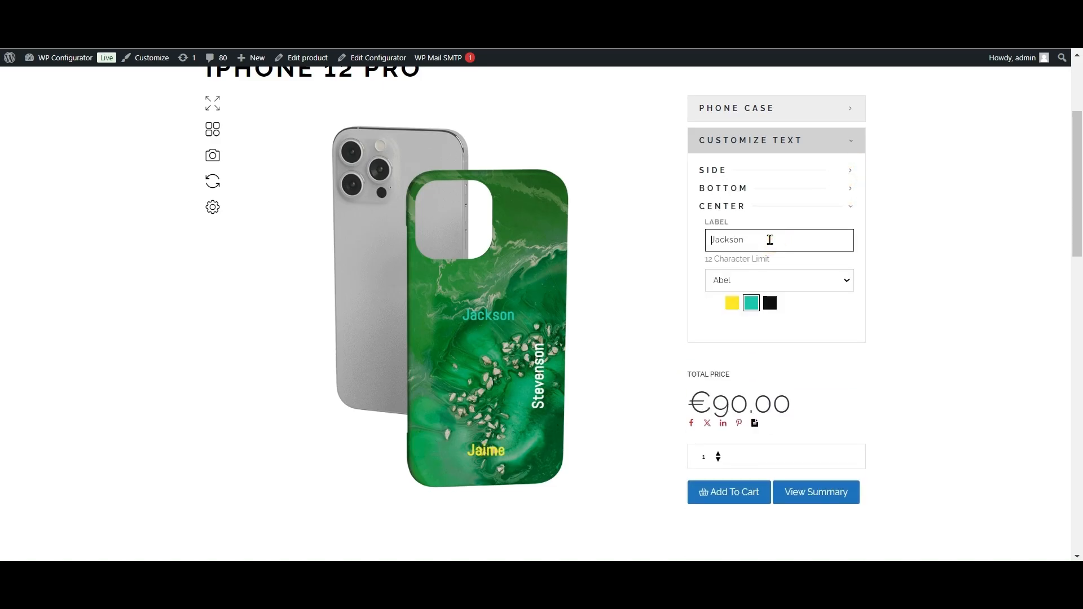
{"action": "type", "text": "J"}
{"action": "key", "text": "BackSpace"}
{"action": "type", "text": "Yanna"}
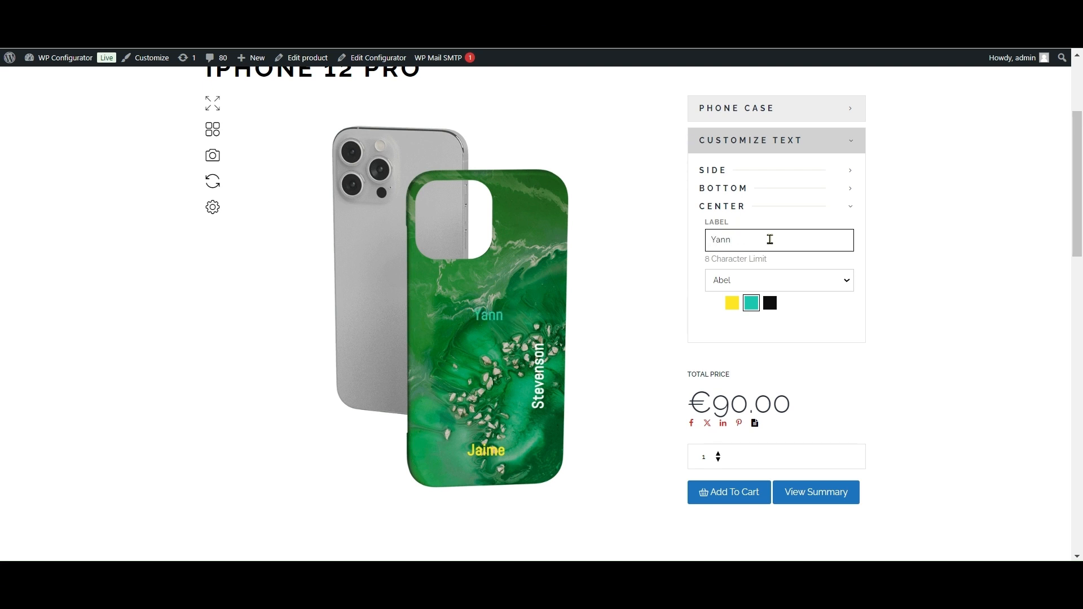
{"action": "left_click", "coordinate": [718, 305]}
{"action": "left_click", "coordinate": [732, 303]}
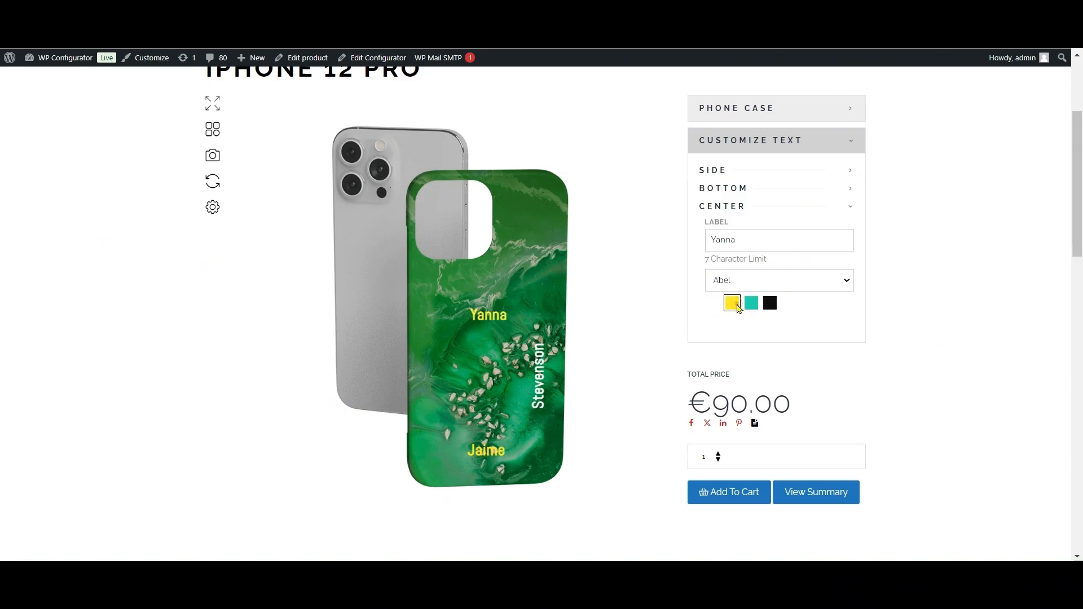
Try different text colors on the Side label under Customize Text, finishing with yellow.
{"action": "left_click", "coordinate": [754, 188]}
{"action": "left_click", "coordinate": [766, 189]}
{"action": "left_click", "coordinate": [767, 169]}
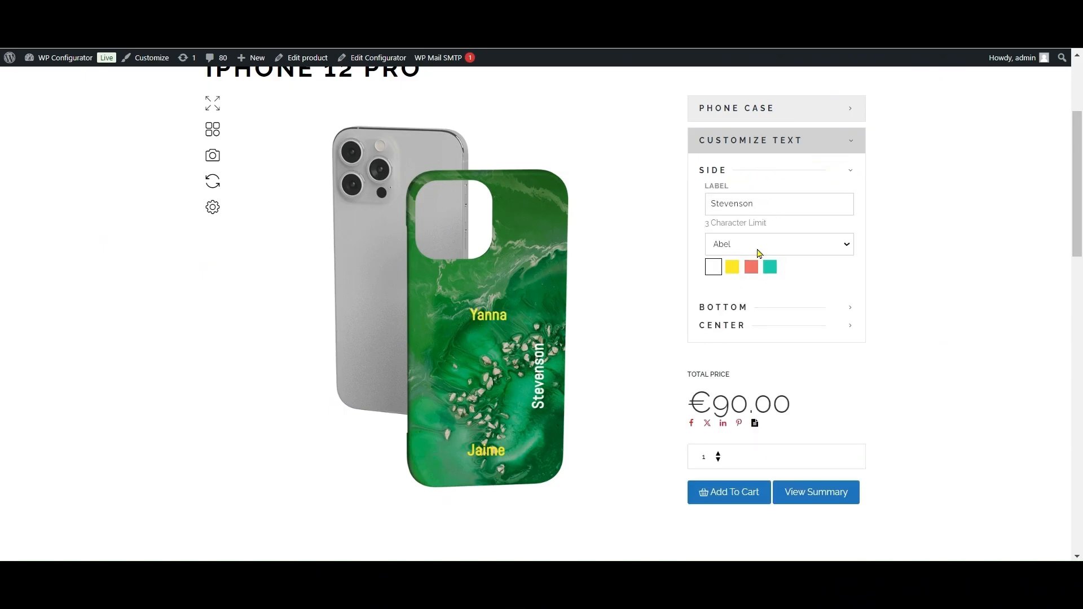
{"action": "left_click", "coordinate": [751, 267]}
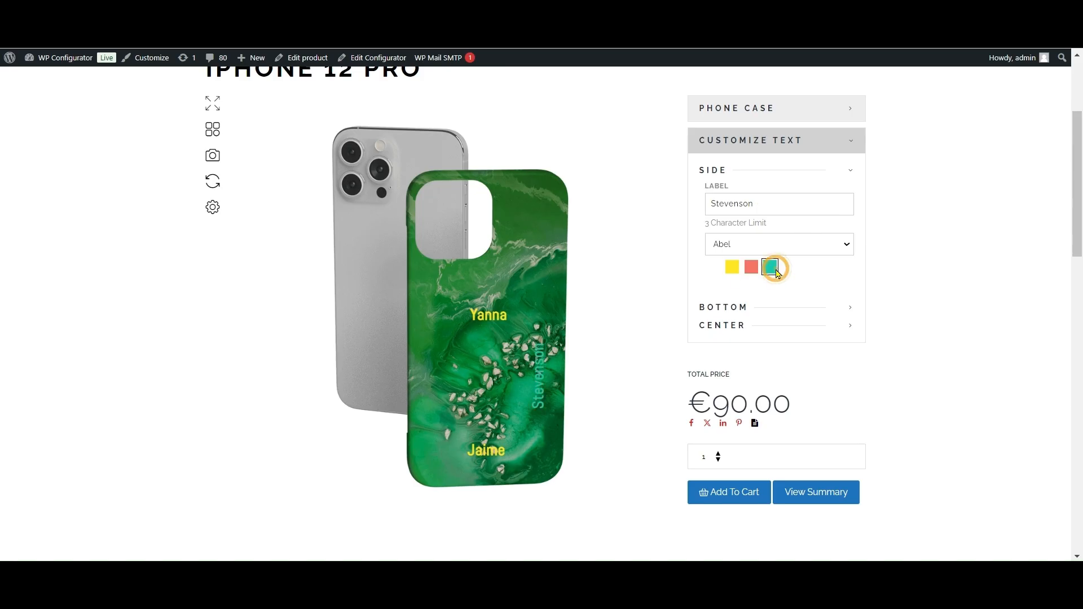
{"action": "left_click", "coordinate": [731, 267]}
Try several plain colors and a random design on the phone case, returning to the green Jade design.
{"action": "left_click", "coordinate": [778, 111]}
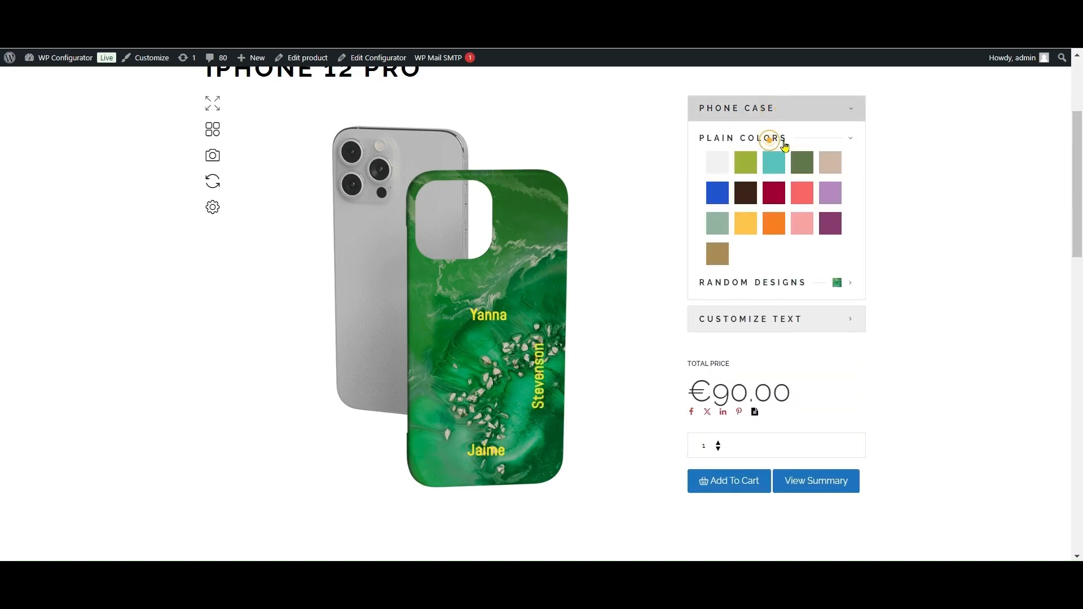
{"action": "left_click", "coordinate": [716, 163]}
{"action": "left_click", "coordinate": [745, 162]}
{"action": "left_click", "coordinate": [774, 163]}
{"action": "left_click", "coordinate": [802, 192]}
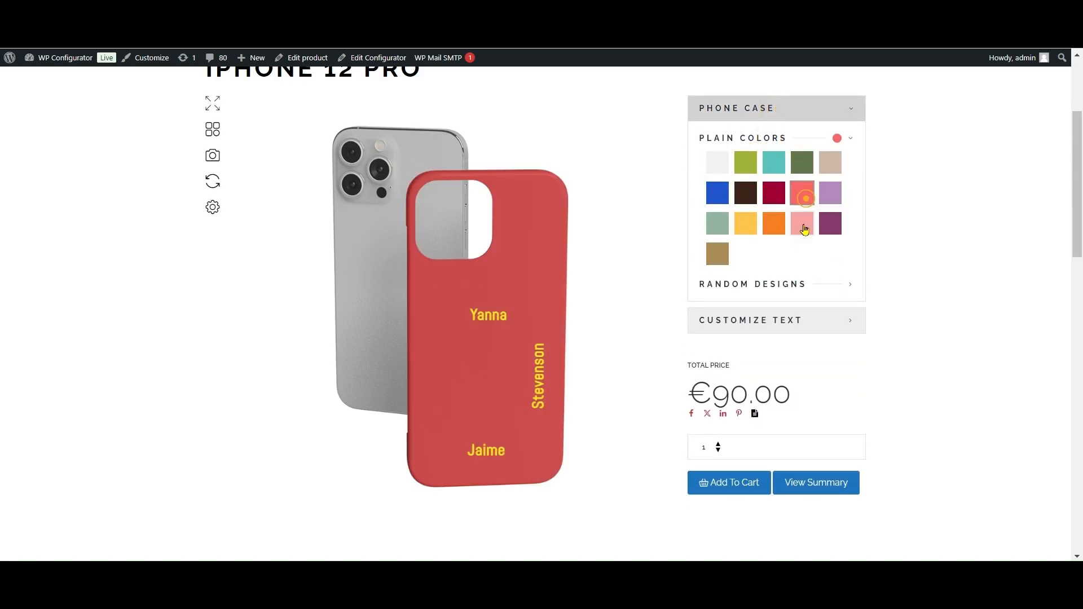
{"action": "left_click", "coordinate": [779, 284]}
{"action": "left_click", "coordinate": [811, 319]}
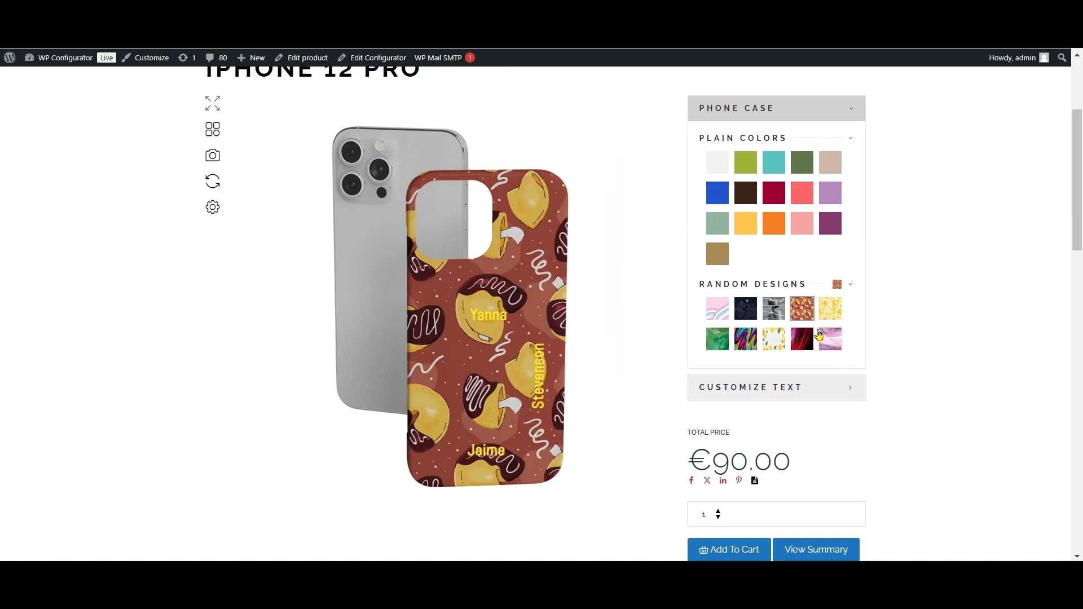
{"action": "left_click", "coordinate": [718, 340]}
{"action": "left_click", "coordinate": [850, 139]}
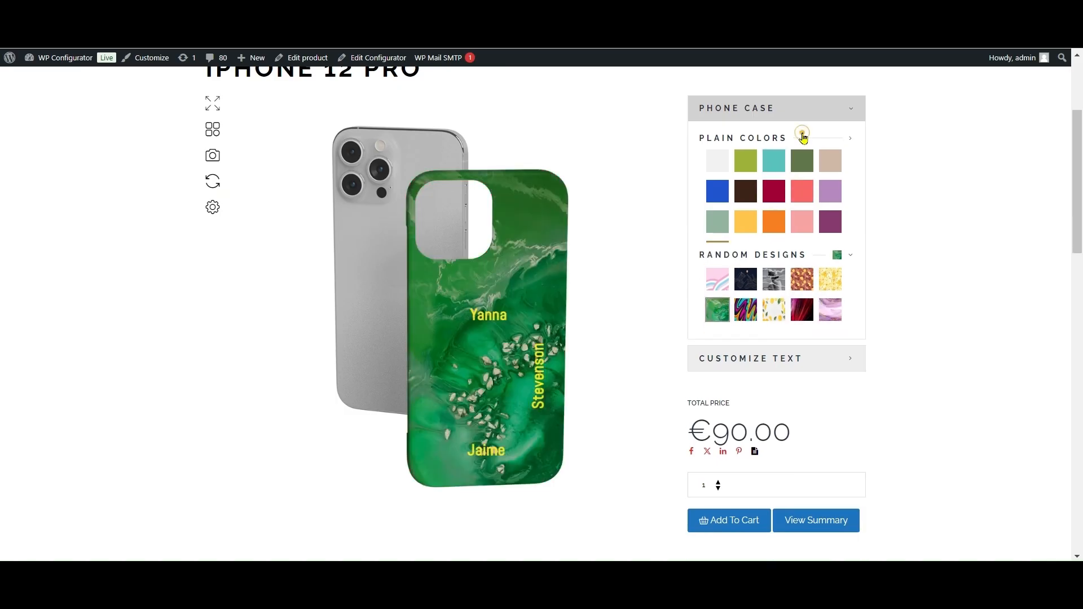
{"action": "left_click", "coordinate": [851, 156]}
Preview the coral and teal text colors on the Side label and set it to white.
{"action": "left_click", "coordinate": [814, 192]}
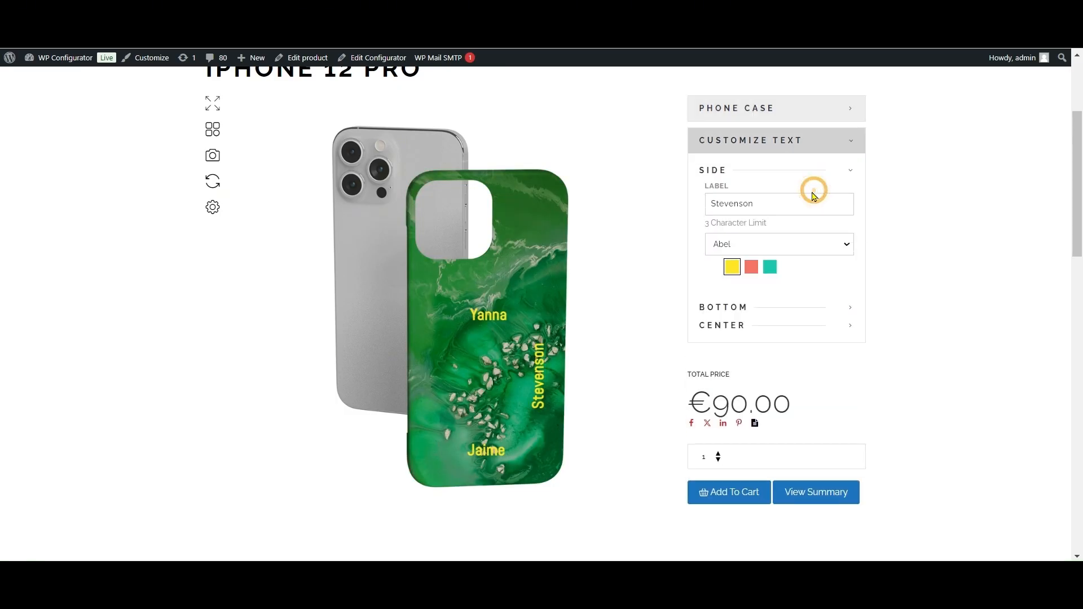
{"action": "left_click", "coordinate": [751, 268]}
{"action": "left_click", "coordinate": [769, 268]}
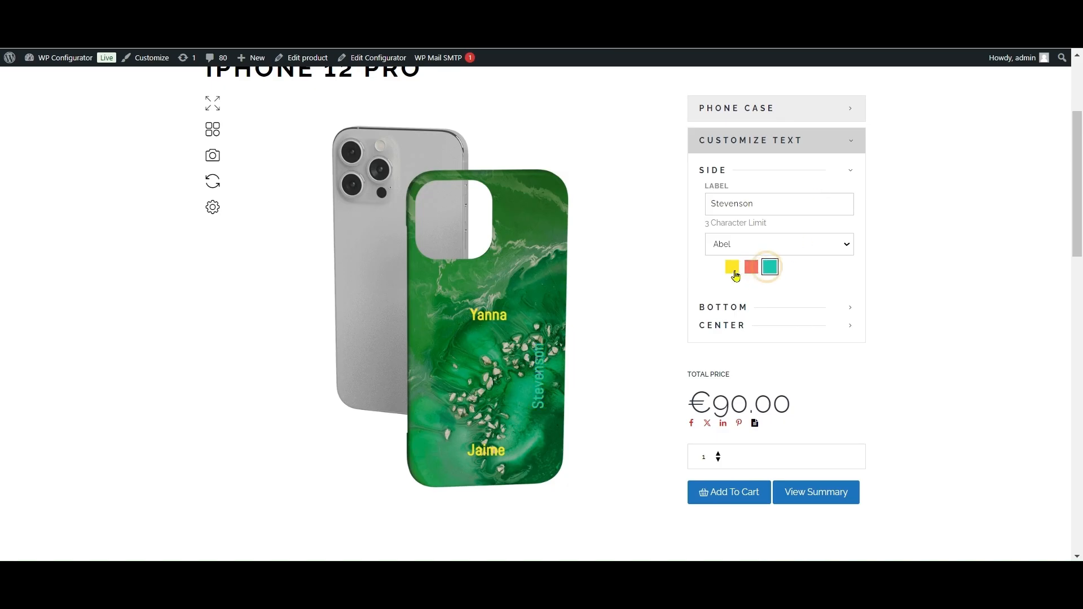
{"action": "left_click", "coordinate": [713, 267]}
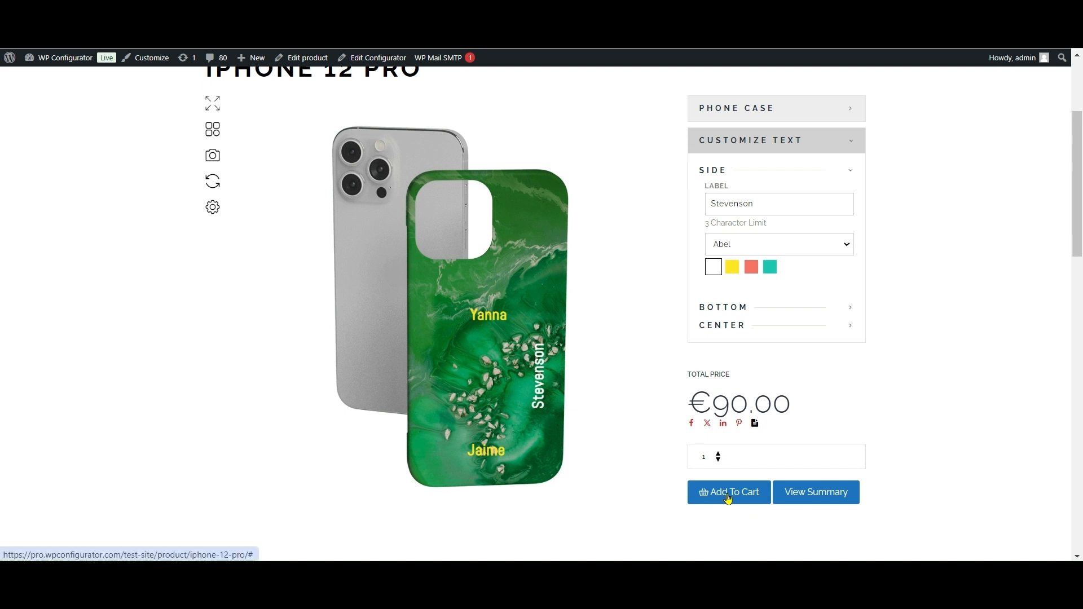
Review the phone case design and the three custom text entries in the build summary, closing it when done.
{"action": "left_click", "coordinate": [816, 494]}
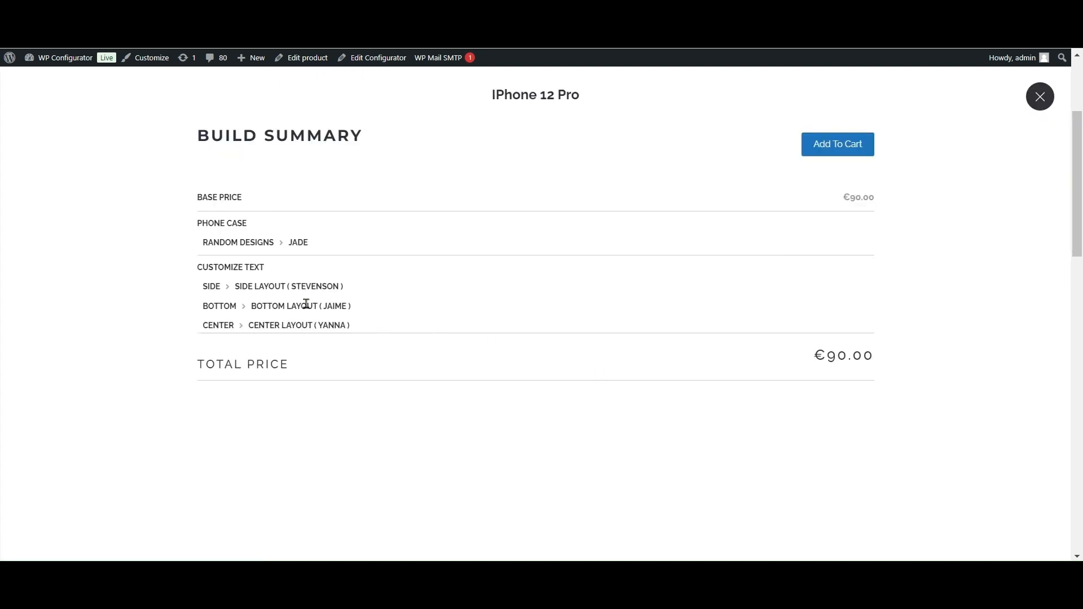
{"action": "left_click", "coordinate": [360, 288]}
{"action": "left_click", "coordinate": [356, 287]}
{"action": "left_click", "coordinate": [348, 305]}
{"action": "left_click", "coordinate": [355, 325]}
{"action": "left_click", "coordinate": [323, 243]}
{"action": "left_click", "coordinate": [1040, 97]}
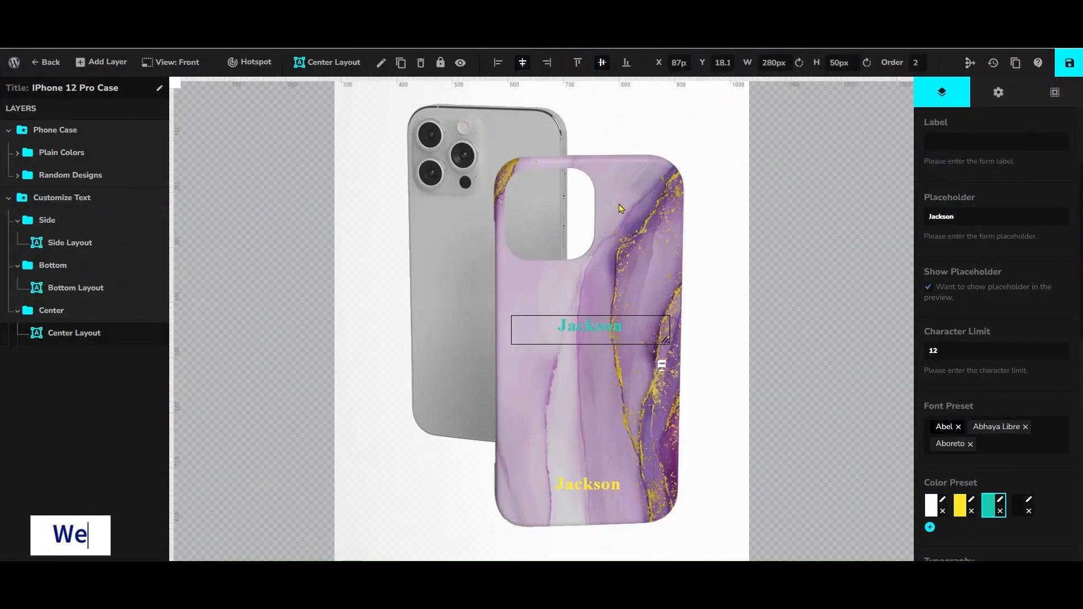
Set the Side Layout text layer's regular price to 2 in the configurator editor.
{"action": "scroll", "coordinate": [984, 343], "scroll_direction": "down", "scroll_amount": 1}
{"action": "scroll", "coordinate": [985, 343], "scroll_direction": "down", "scroll_amount": 3}
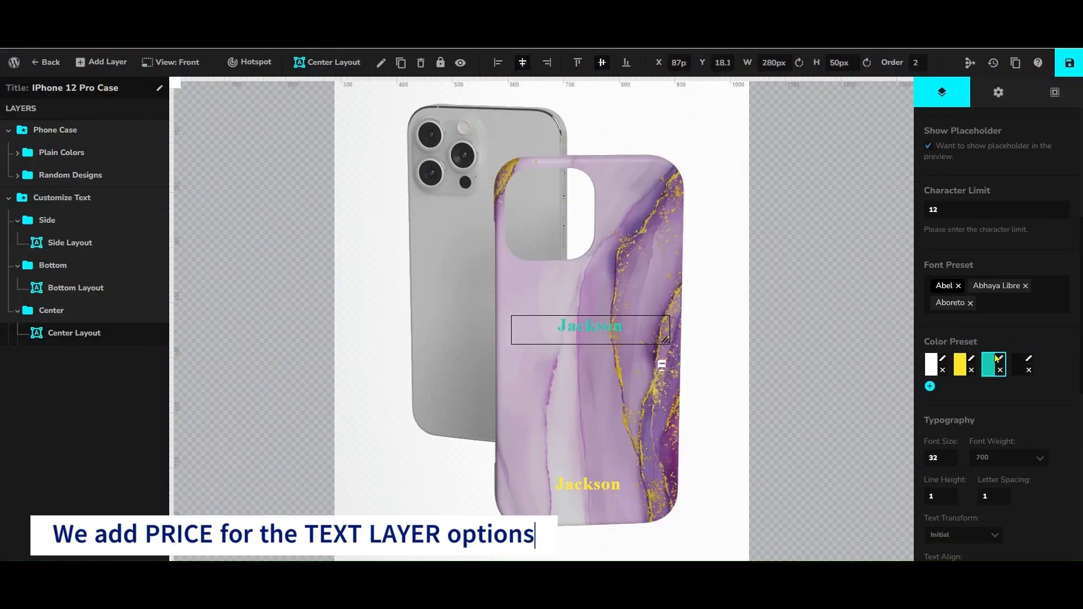
{"action": "scroll", "coordinate": [997, 216], "scroll_direction": "up", "scroll_amount": 3}
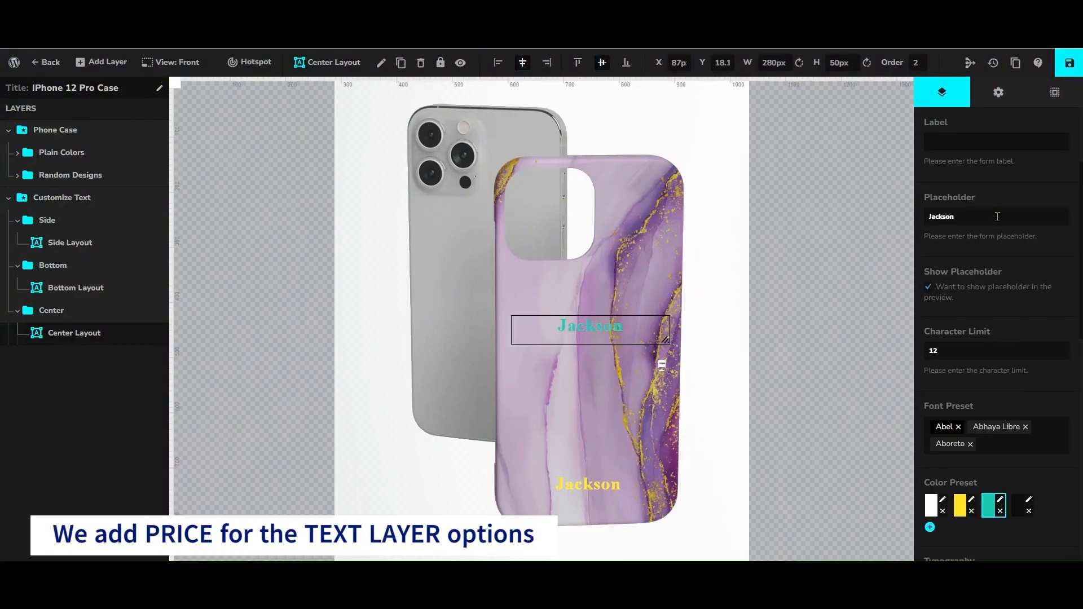
{"action": "left_click", "coordinate": [62, 242]}
{"action": "scroll", "coordinate": [995, 239], "scroll_direction": "up", "scroll_amount": 3}
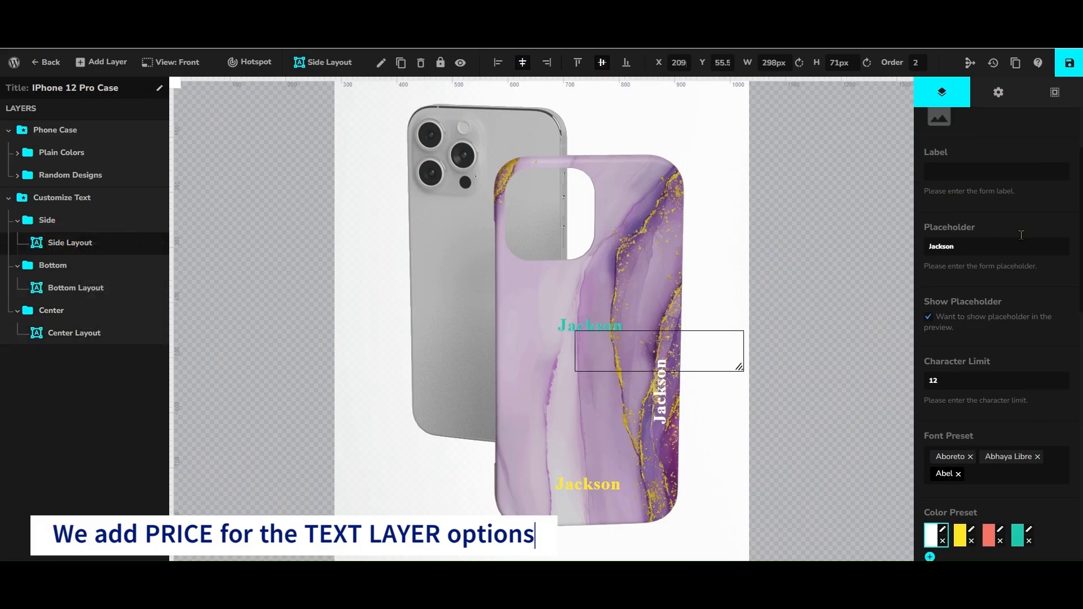
{"action": "left_click", "coordinate": [1004, 170]}
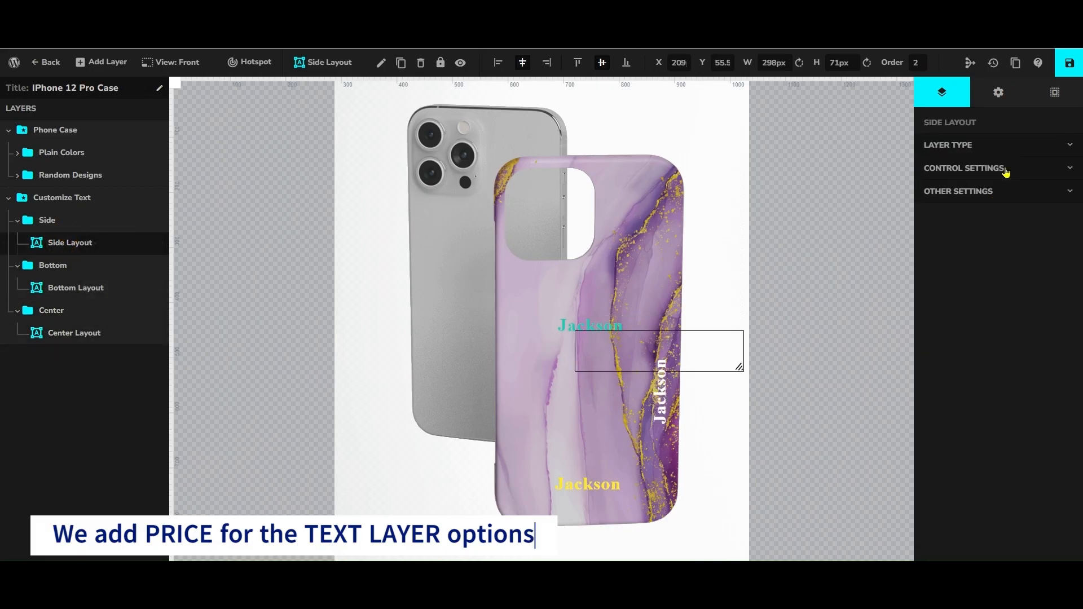
{"action": "left_click", "coordinate": [995, 190]}
{"action": "left_click", "coordinate": [947, 300]}
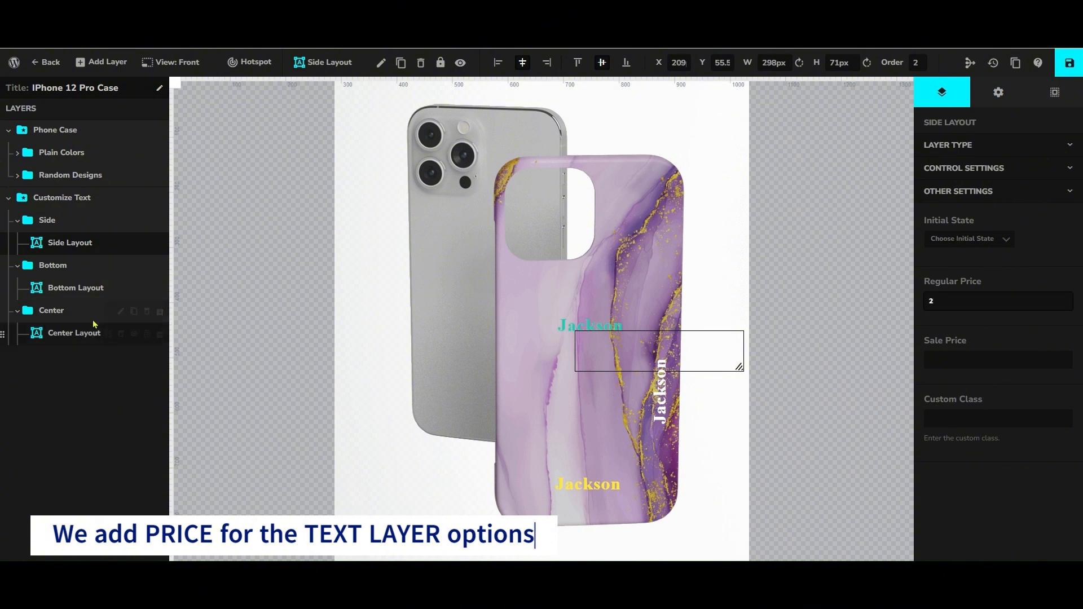
Examine the Center group's other settings for a price option.
{"action": "left_click", "coordinate": [55, 310]}
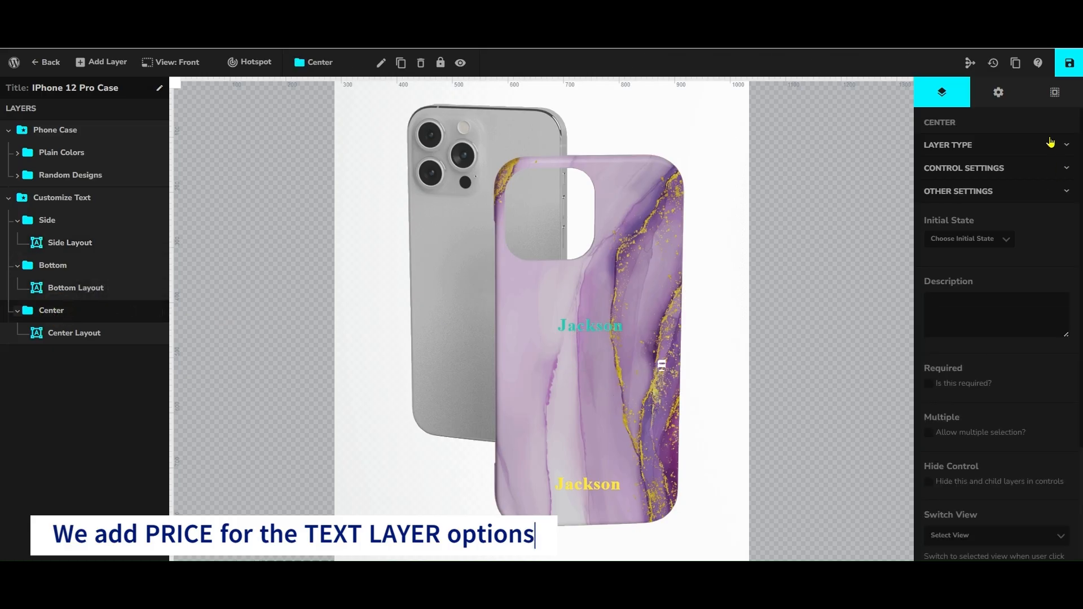
{"action": "left_click", "coordinate": [985, 192]}
{"action": "left_click", "coordinate": [986, 195]}
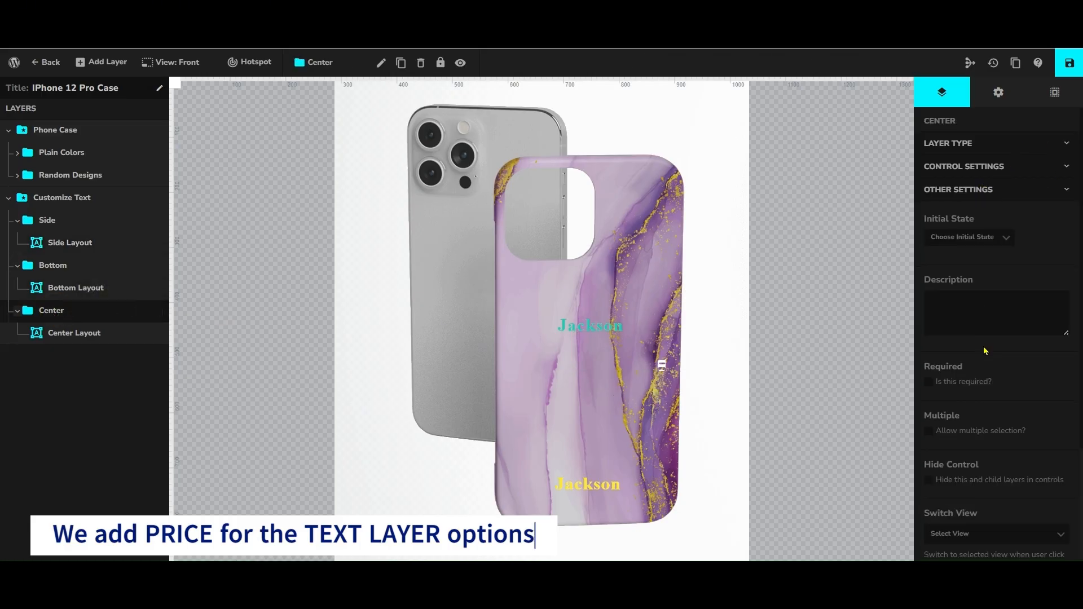
{"action": "scroll", "coordinate": [985, 351], "scroll_direction": "down", "scroll_amount": 3}
{"action": "scroll", "coordinate": [987, 351], "scroll_direction": "up", "scroll_amount": 3}
{"action": "scroll", "coordinate": [991, 351], "scroll_direction": "down", "scroll_amount": 3}
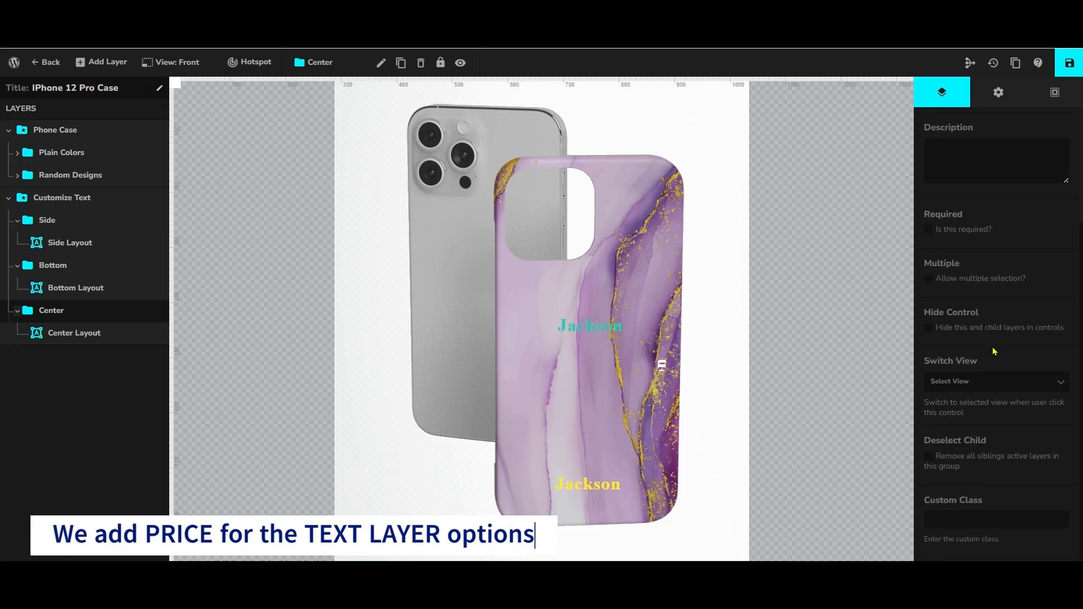
{"action": "scroll", "coordinate": [1015, 421], "scroll_direction": "up", "scroll_amount": 3}
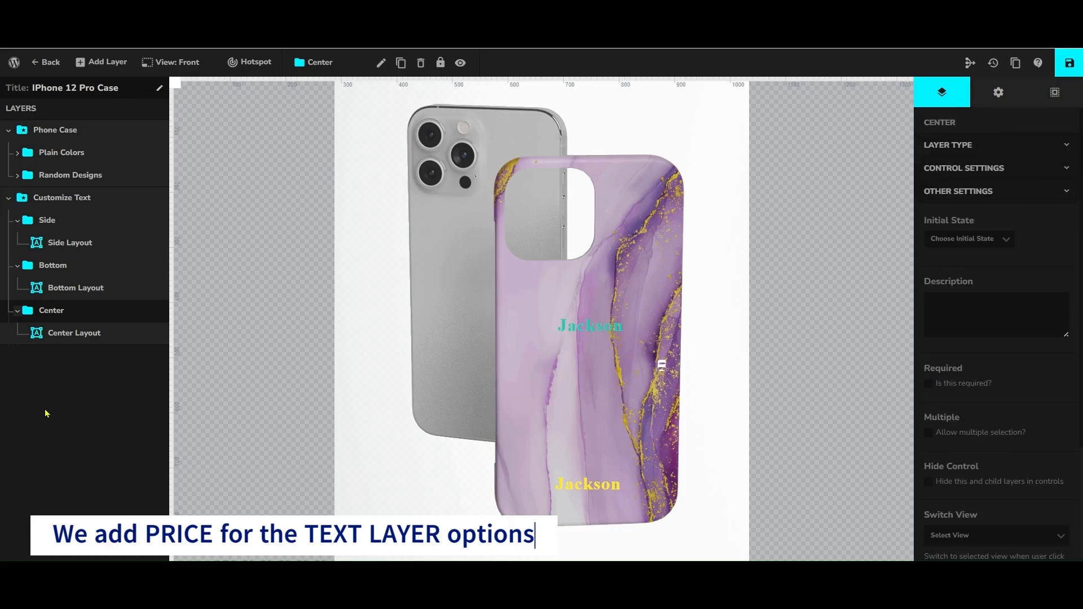
Set the regular price to 1 for both the Center Layout and Bottom Layout text layers.
{"action": "left_click", "coordinate": [67, 333]}
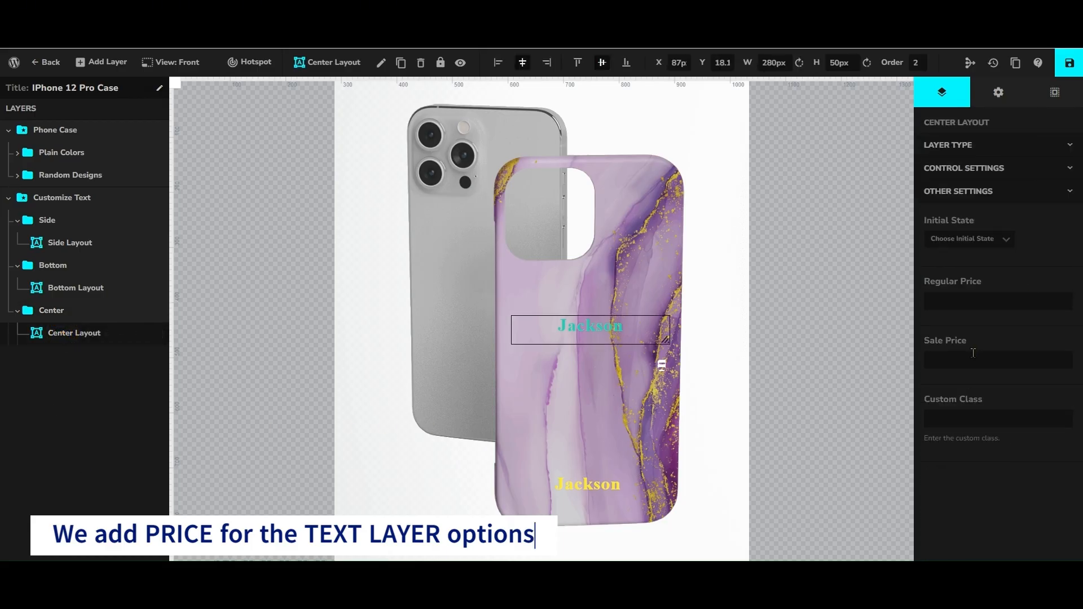
{"action": "left_click", "coordinate": [956, 300]}
{"action": "left_click", "coordinate": [68, 288]}
{"action": "left_click", "coordinate": [957, 299]}
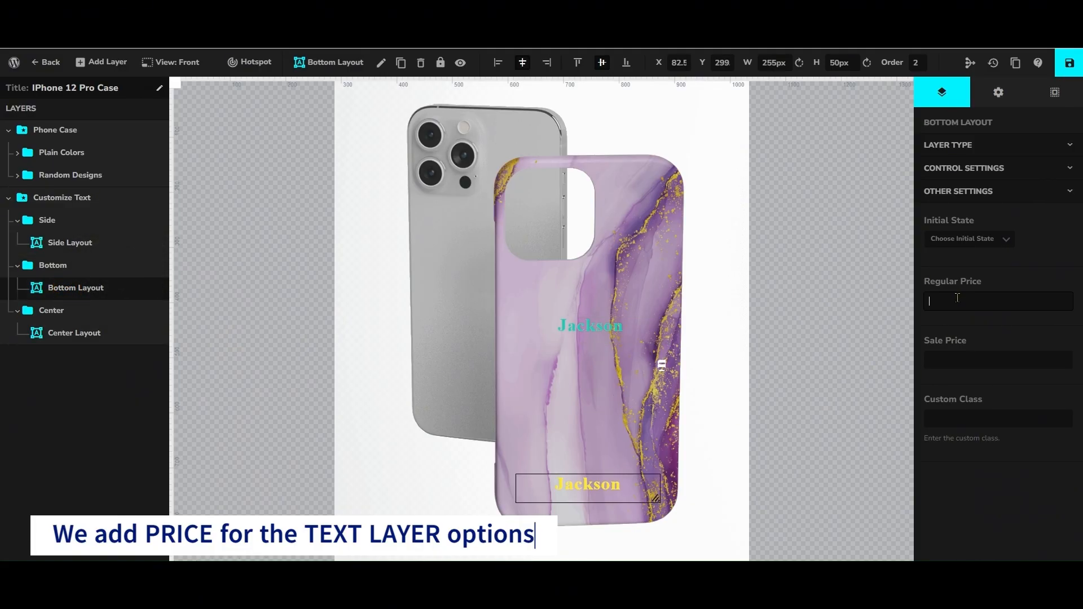
{"action": "type", "text": "1"}
Save the checked prices of the three text layers and refresh the front-end product page.
{"action": "left_click", "coordinate": [72, 243]}
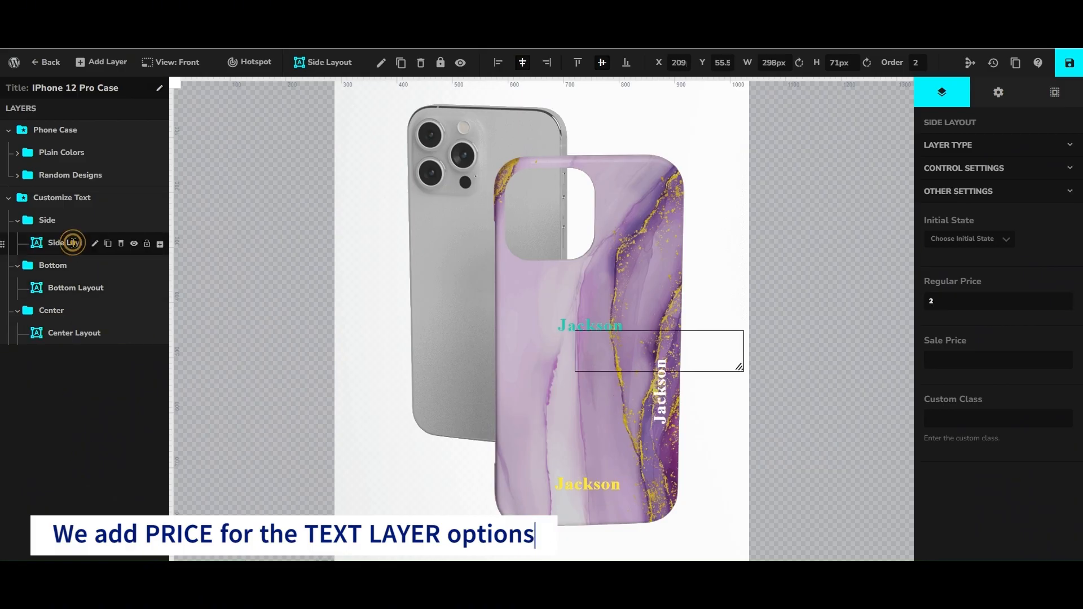
{"action": "left_click", "coordinate": [72, 288]}
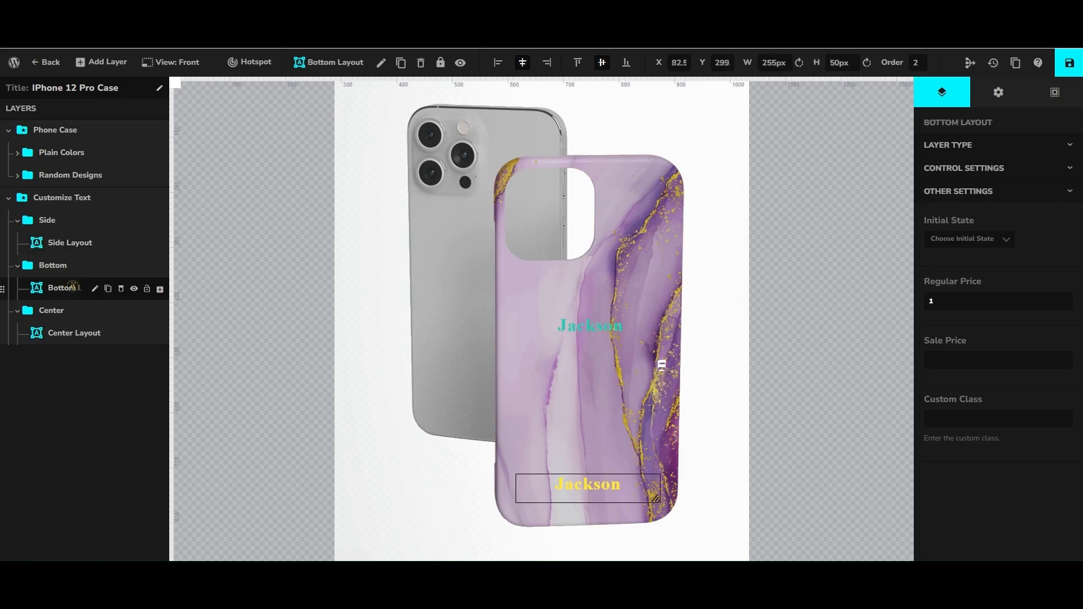
{"action": "left_click", "coordinate": [73, 331]}
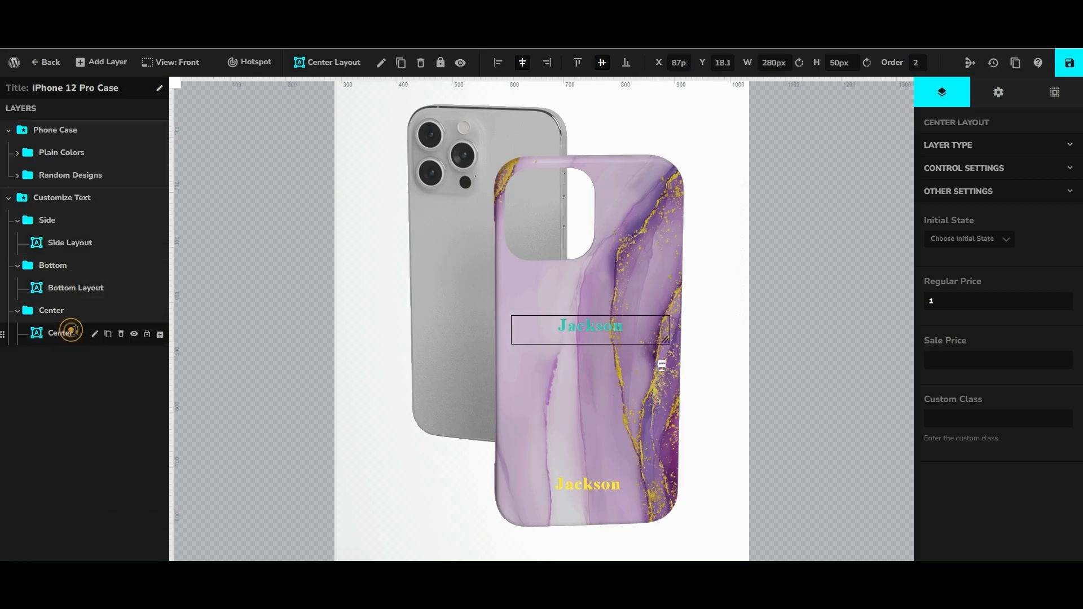
{"action": "left_click", "coordinate": [1078, 68]}
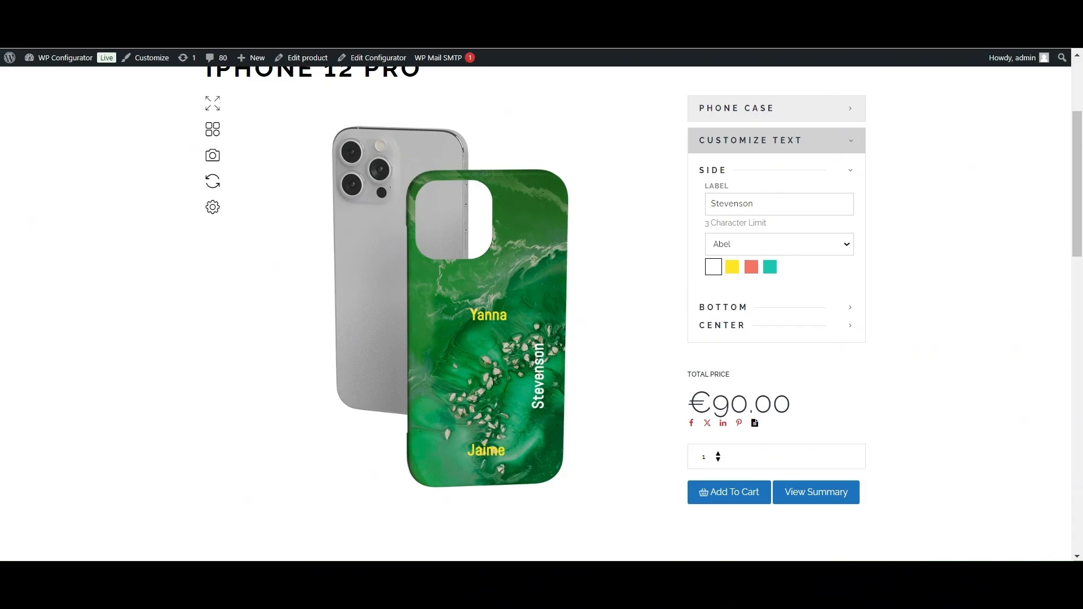
{"action": "key", "text": "F5"}
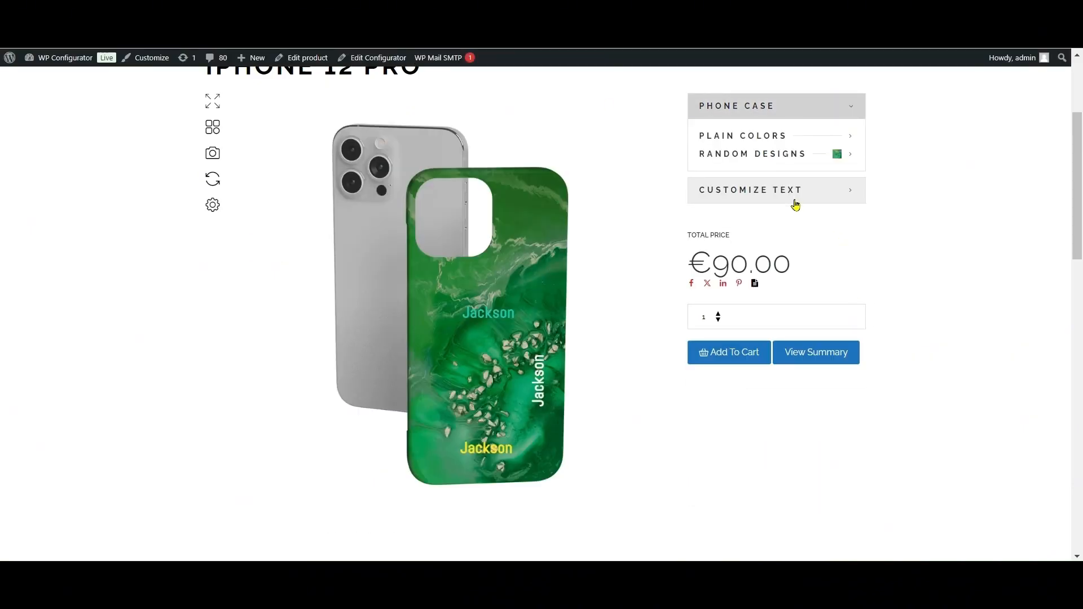
Replace the Side label under Customize Text with a five-letter sample name to test its added price.
{"action": "left_click", "coordinate": [773, 198]}
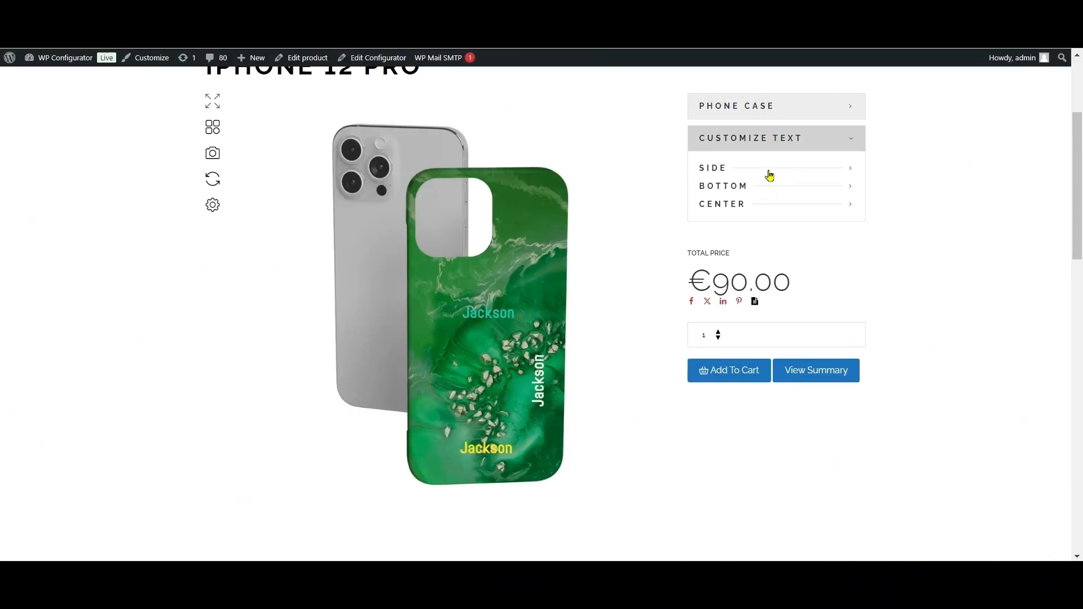
{"action": "left_click", "coordinate": [770, 171]}
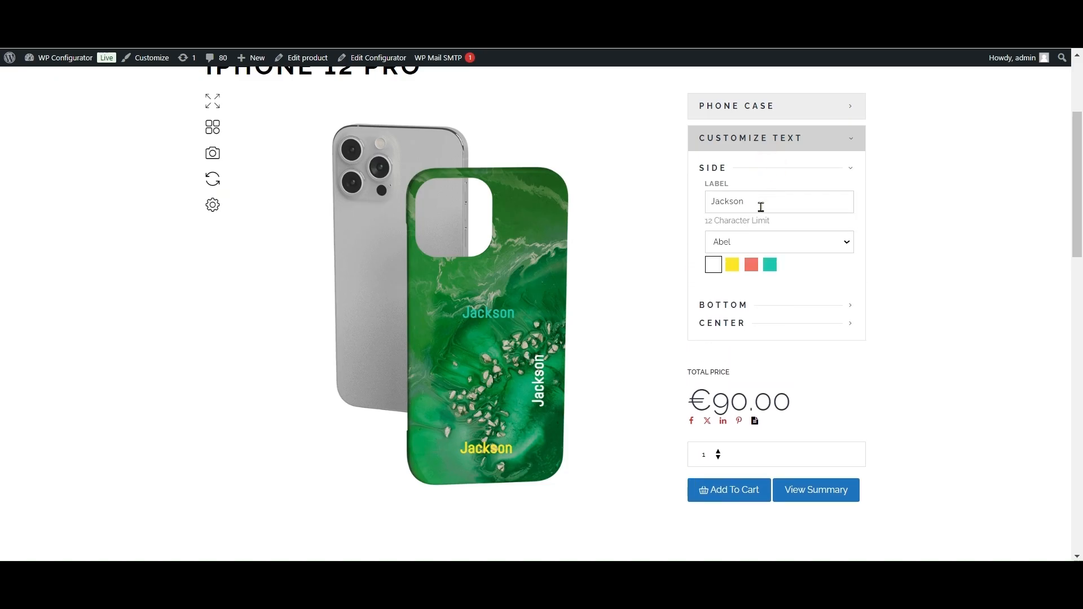
{"action": "left_click", "coordinate": [758, 208]}
{"action": "key", "text": "BackSpace"}
{"action": "key", "text": "BackSpace"}
{"action": "key", "text": "BackSpace"}
{"action": "key", "text": "BackSpace"}
{"action": "key", "text": "BackSpace"}
{"action": "key", "text": "BackSpace"}
{"action": "type", "text": "ames"}
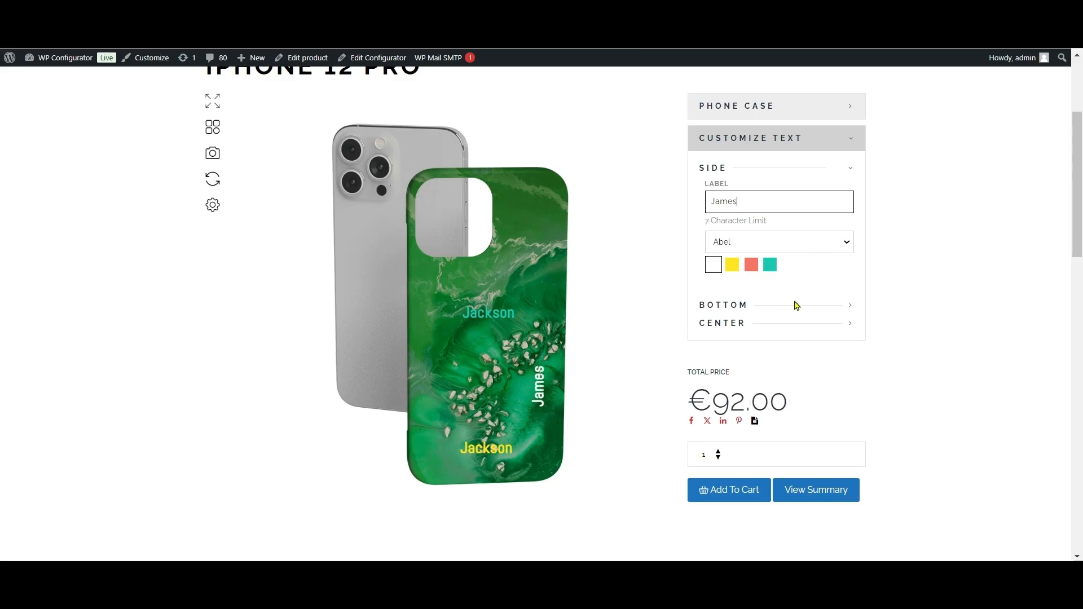
{"action": "left_click", "coordinate": [790, 398]}
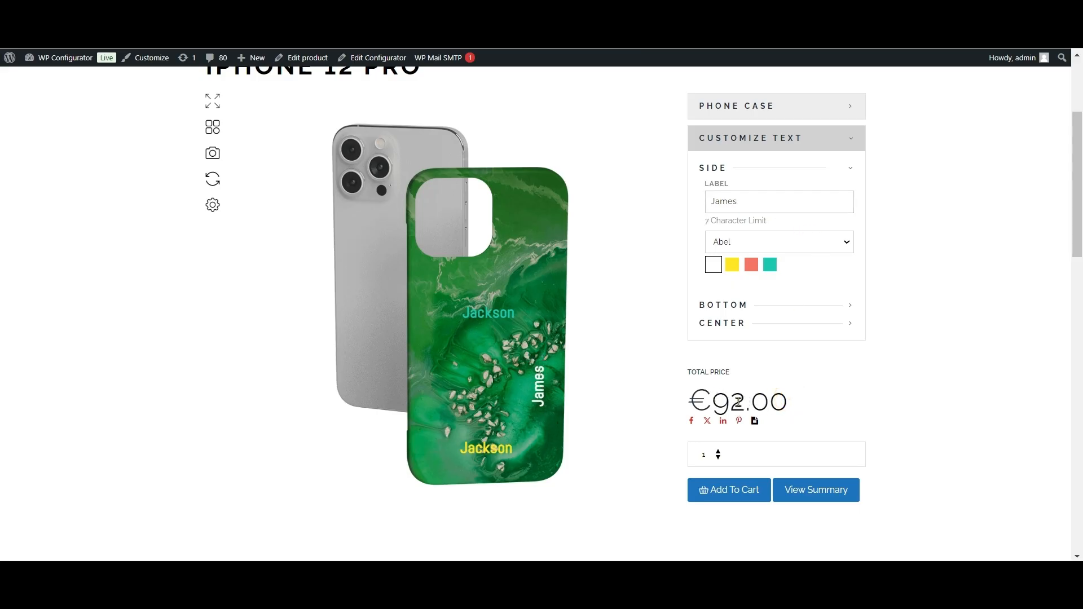
Replace the Center label with a five-letter sample name to test its added price.
{"action": "left_click", "coordinate": [804, 174]}
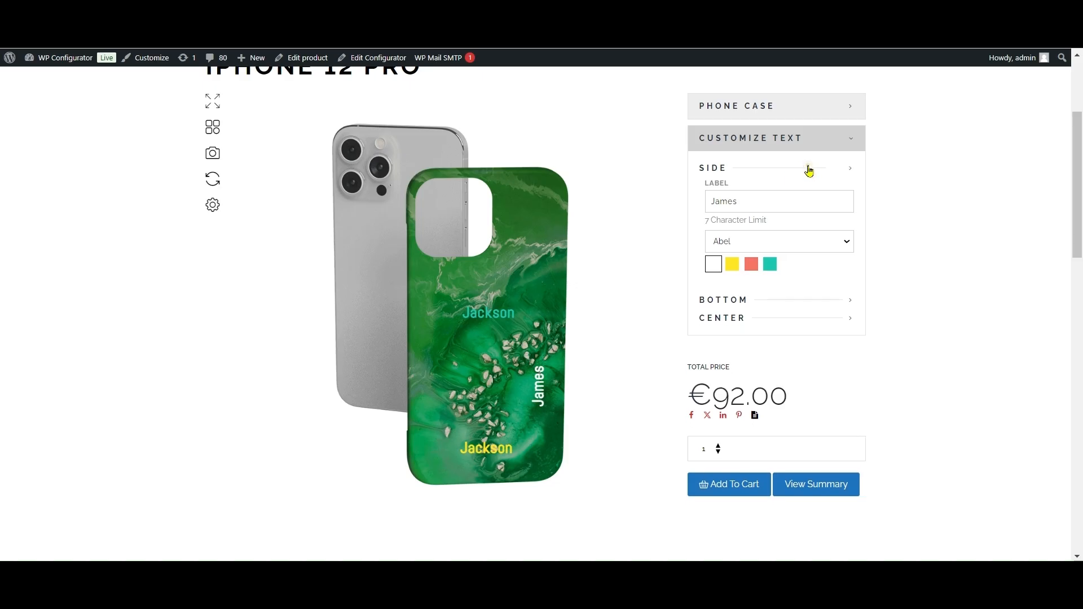
{"action": "left_click", "coordinate": [776, 208]}
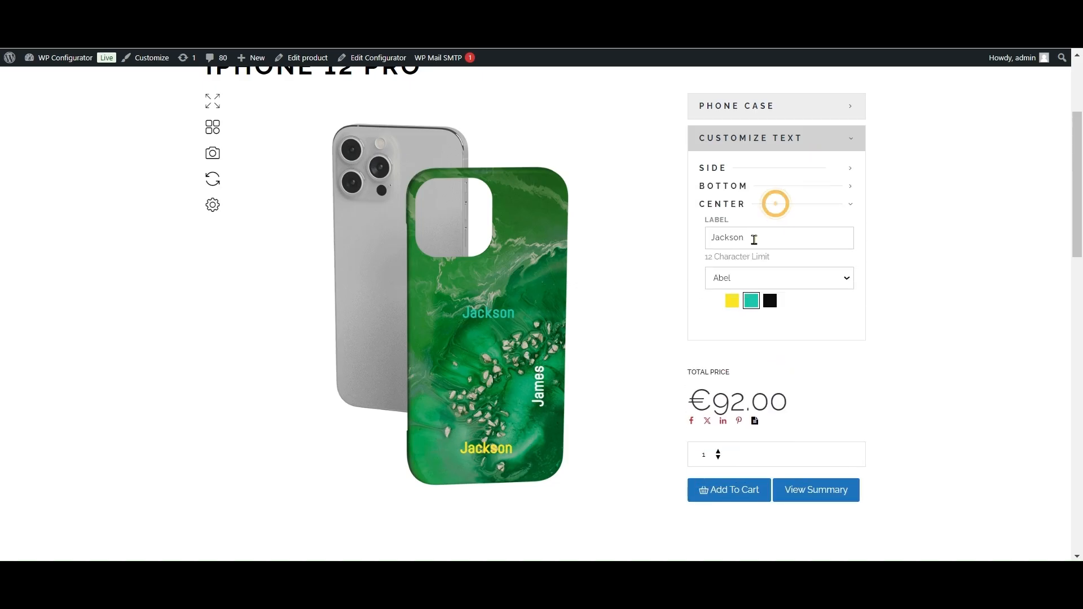
{"action": "left_click", "coordinate": [754, 239]}
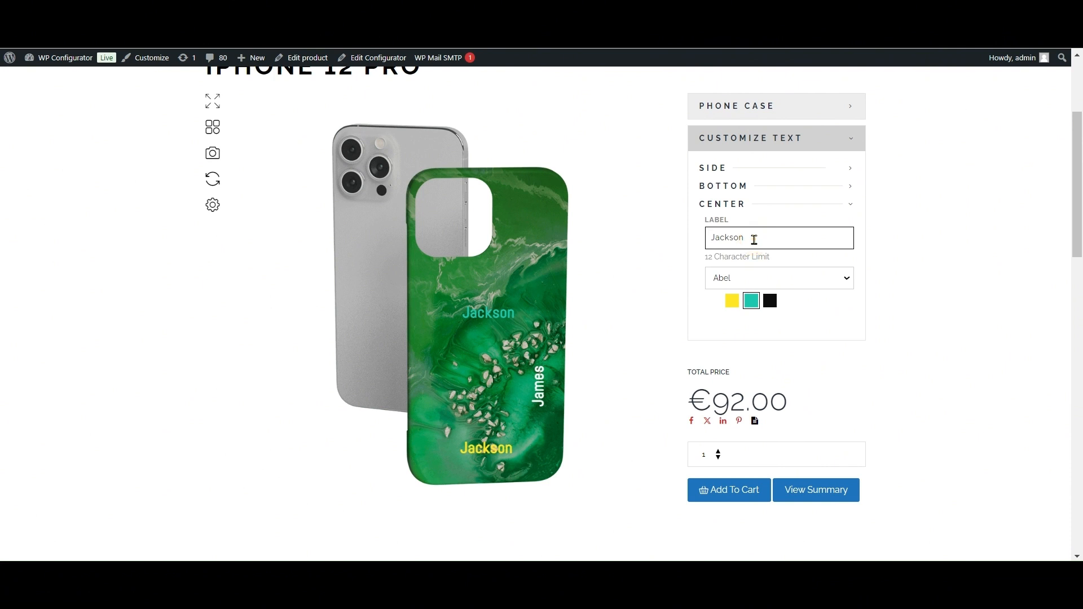
{"action": "key", "text": "ctrl+a"}
{"action": "type", "text": "H"}
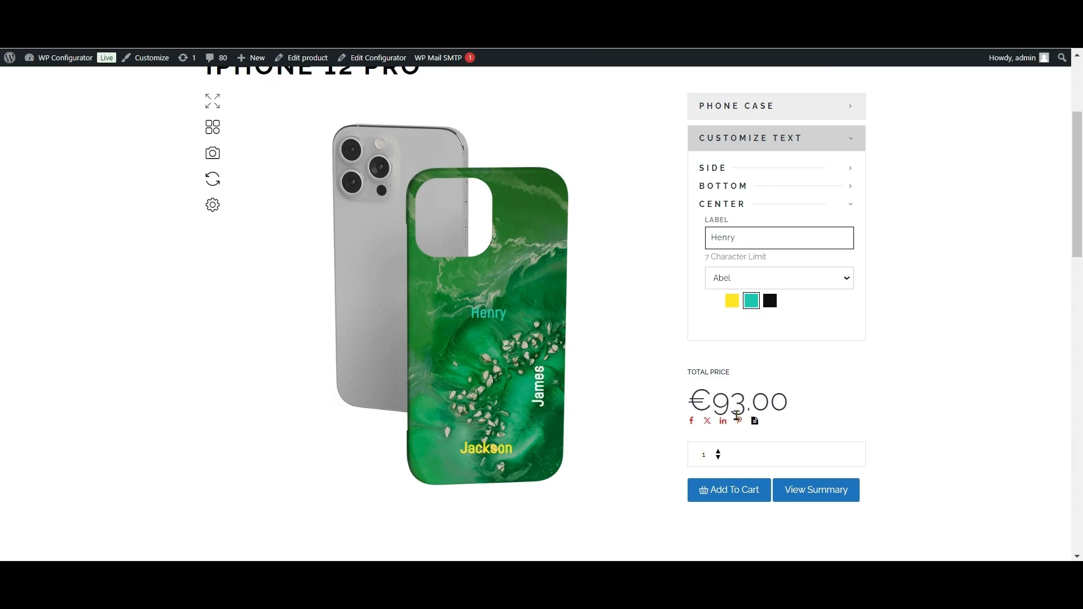
Reload the phone case configurator to reset the added text prices.
{"action": "left_click", "coordinate": [219, 180]}
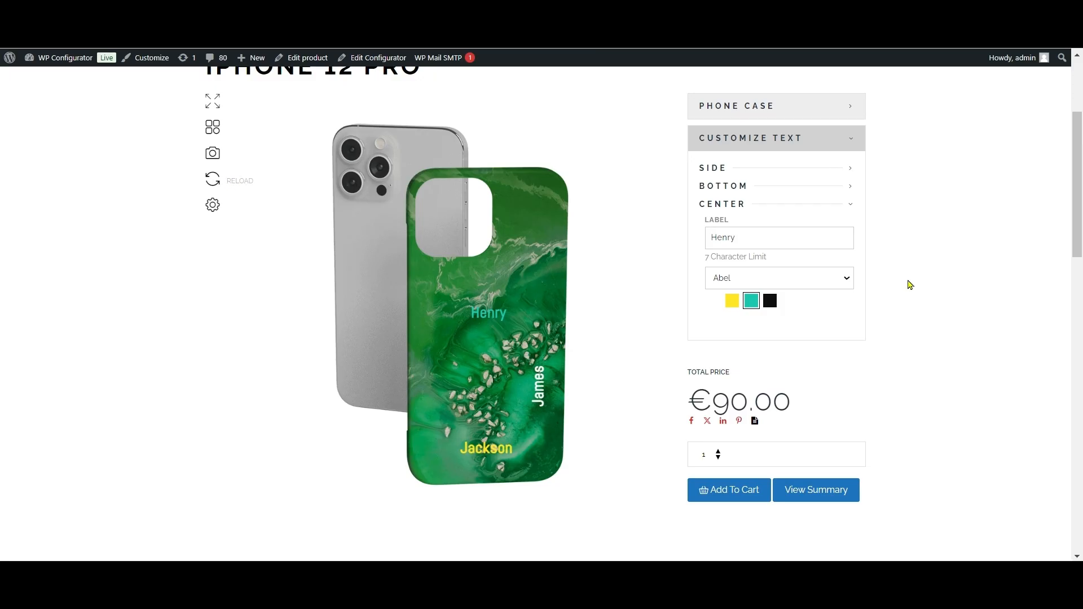
{"action": "scroll", "coordinate": [919, 291], "scroll_direction": "up", "scroll_amount": 1}
{"action": "scroll", "coordinate": [913, 279], "scroll_direction": "down", "scroll_amount": 1}
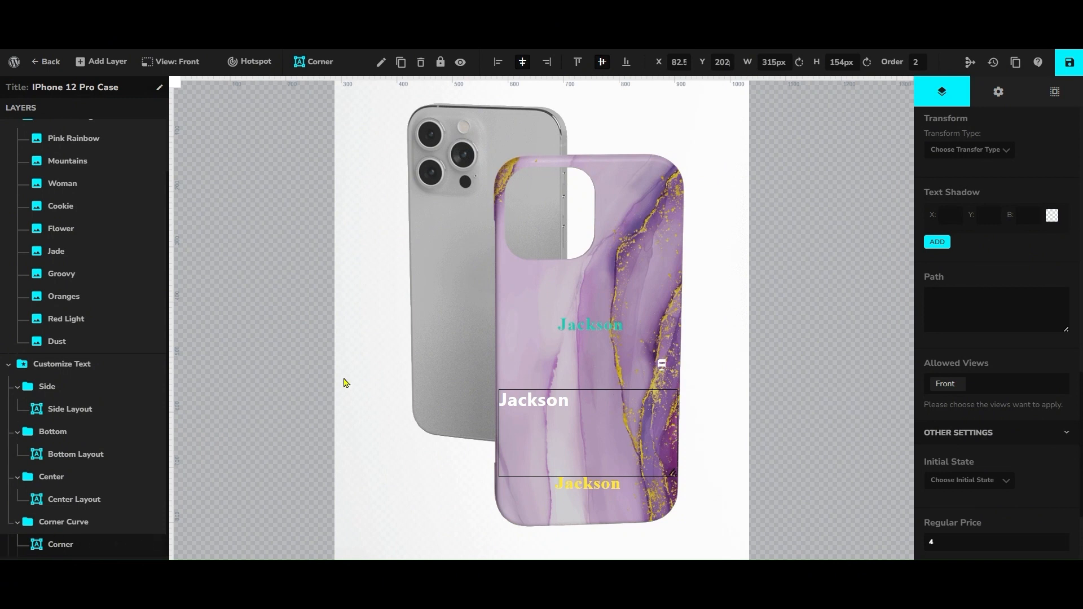
Review the Corner text layer's placeholder, character limit and font preset settings.
{"action": "scroll", "coordinate": [992, 282], "scroll_direction": "up", "scroll_amount": 15}
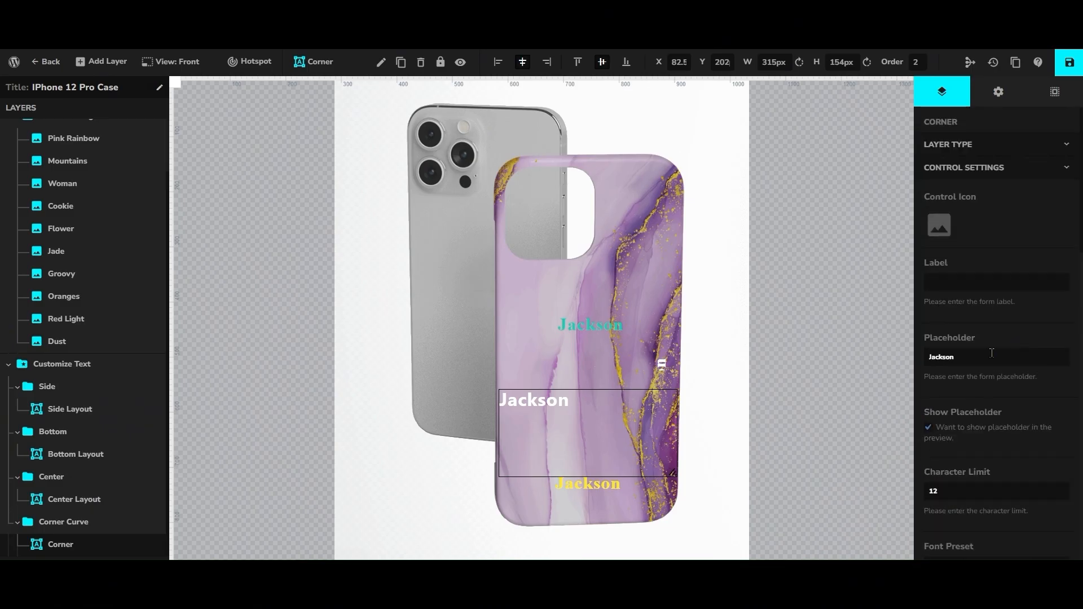
{"action": "left_click", "coordinate": [929, 428]}
{"action": "scroll", "coordinate": [939, 433], "scroll_direction": "down", "scroll_amount": 3}
{"action": "left_click", "coordinate": [959, 351]}
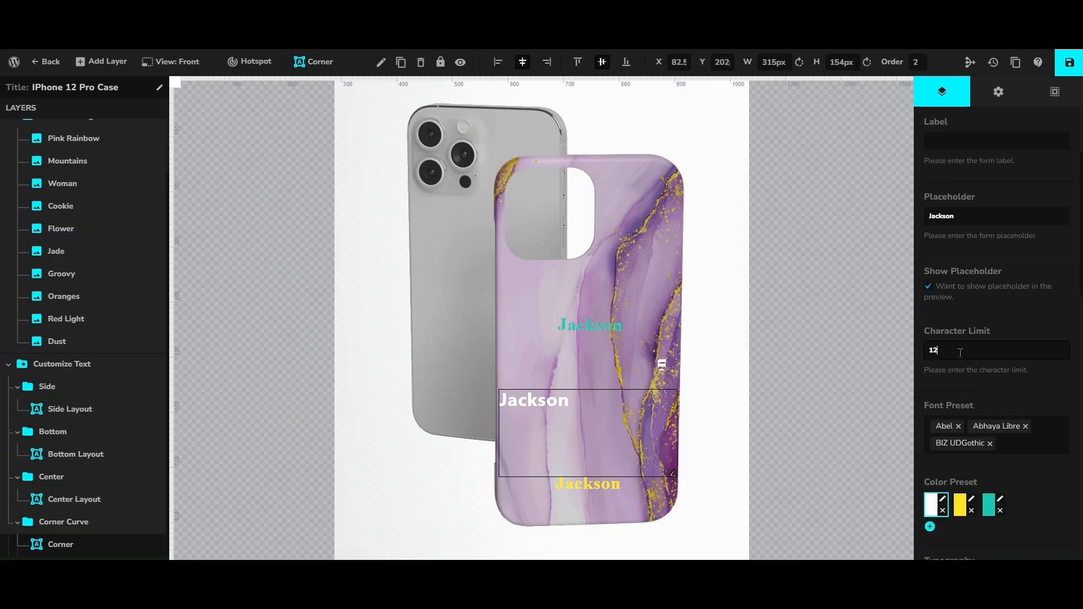
{"action": "left_click", "coordinate": [1021, 444]}
{"action": "left_click", "coordinate": [1022, 444]}
{"action": "scroll", "coordinate": [1022, 445], "scroll_direction": "down", "scroll_amount": 3}
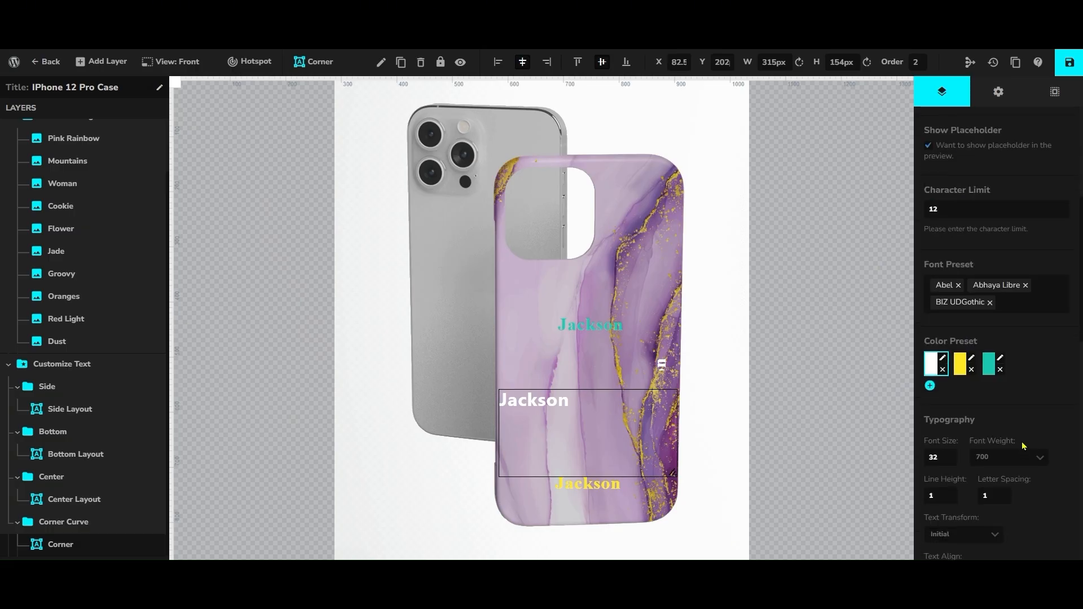
Try the yellow and teal colour presets on the Corner text, and return it to white.
{"action": "left_click", "coordinate": [959, 368]}
{"action": "left_click", "coordinate": [991, 367]}
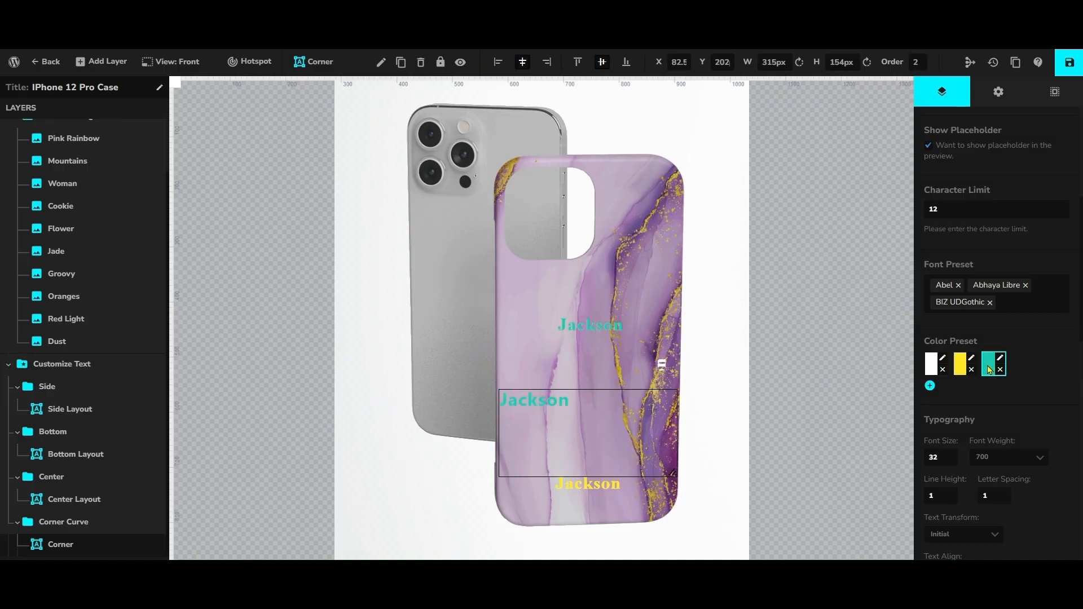
{"action": "left_click", "coordinate": [964, 372]}
{"action": "left_click", "coordinate": [933, 372]}
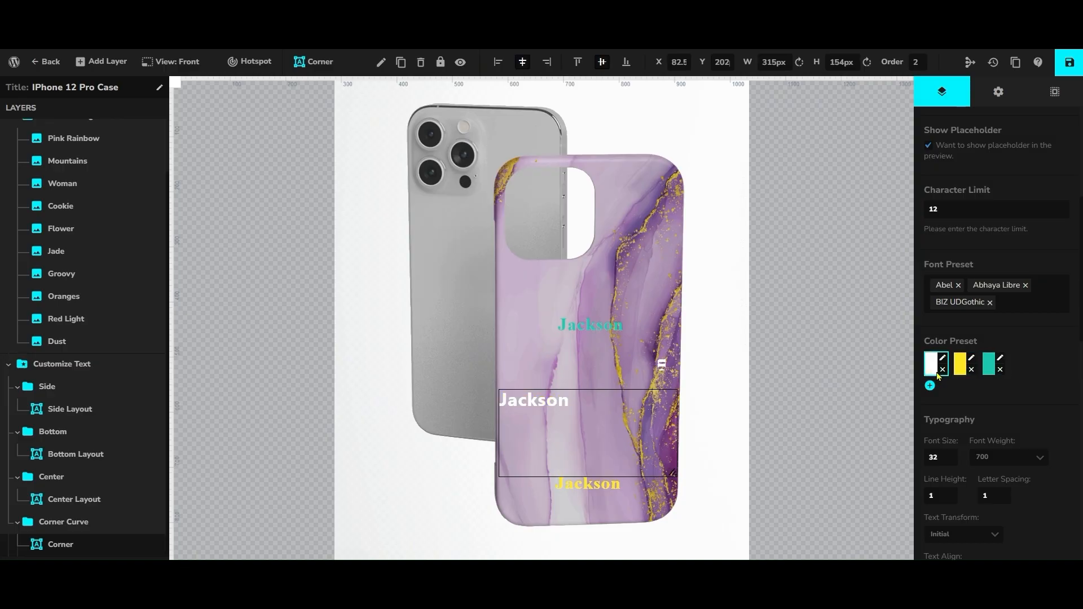
Try centre and right text alignment and the reversed align direction on the Corner text, returning to left alignment and the original direction.
{"action": "scroll", "coordinate": [938, 375], "scroll_direction": "down", "scroll_amount": 3}
{"action": "scroll", "coordinate": [953, 316], "scroll_direction": "down", "scroll_amount": 2}
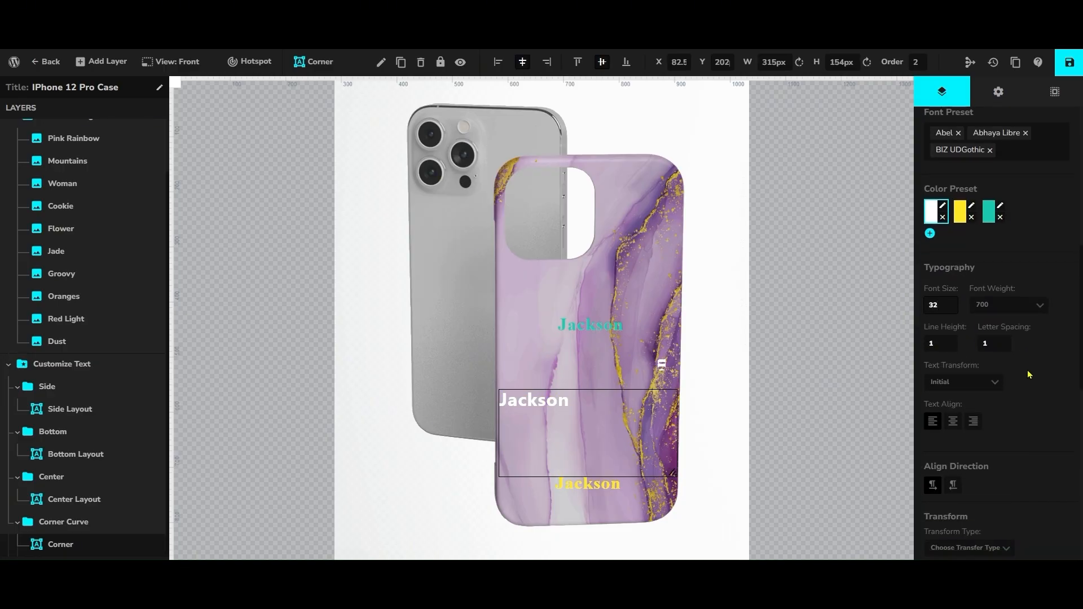
{"action": "left_click", "coordinate": [954, 364]}
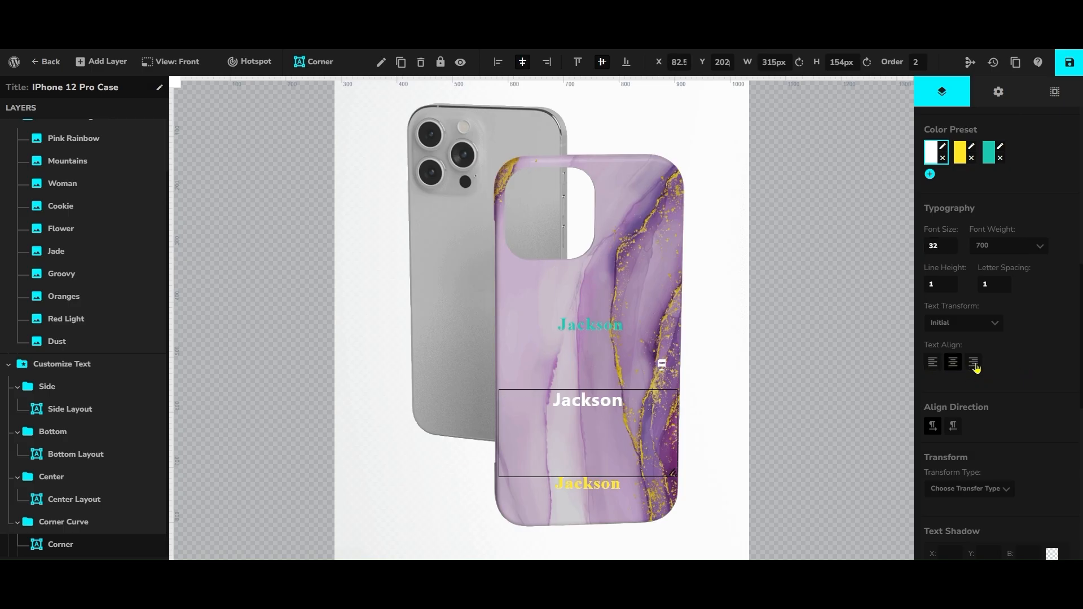
{"action": "left_click", "coordinate": [973, 361]}
{"action": "left_click", "coordinate": [932, 362]}
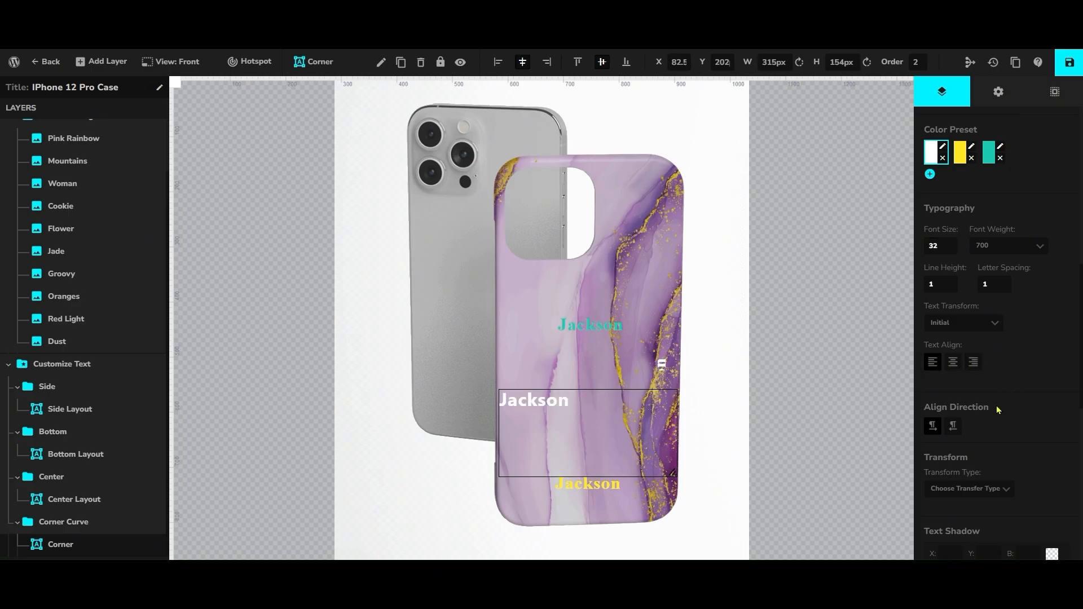
{"action": "left_click", "coordinate": [953, 426]}
{"action": "left_click", "coordinate": [933, 429]}
{"action": "scroll", "coordinate": [987, 423], "scroll_direction": "down", "scroll_amount": 5}
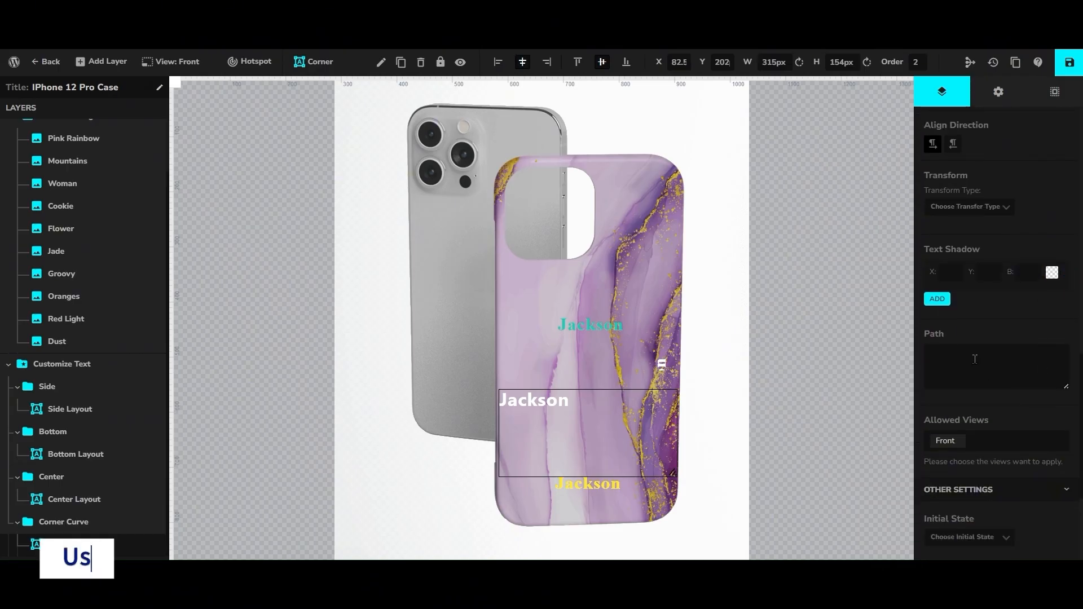
{"action": "left_click", "coordinate": [943, 351]}
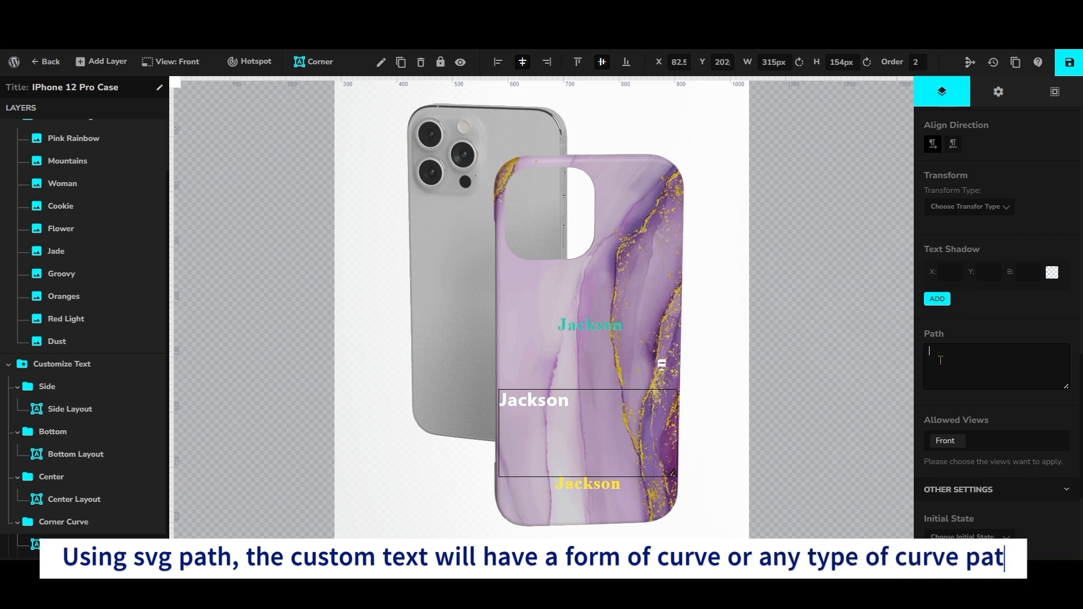
{"action": "key", "text": "ctrl+v"}
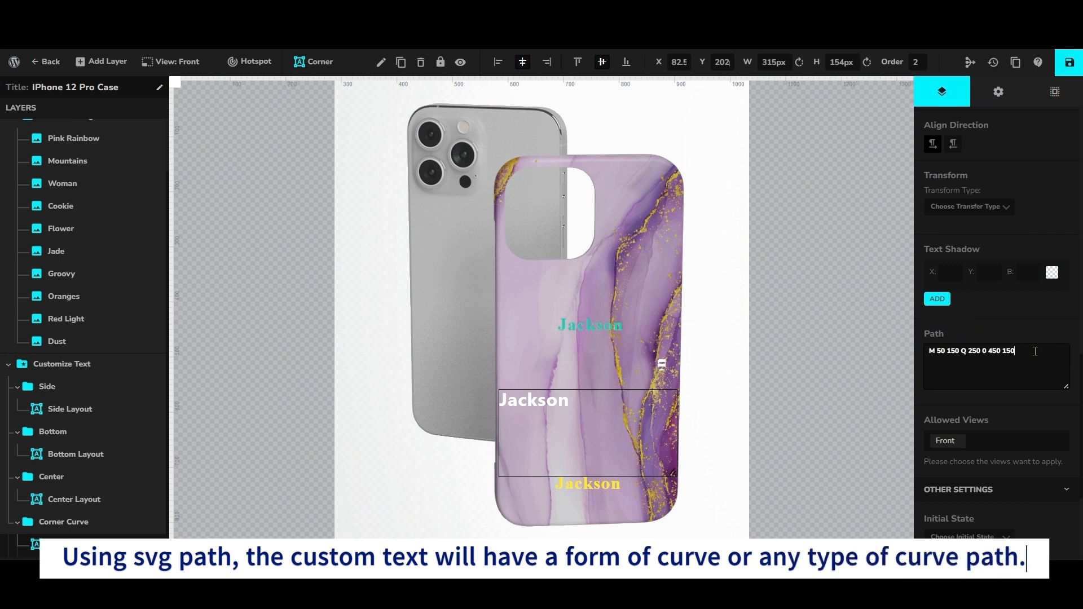
{"action": "left_click", "coordinate": [1041, 331]}
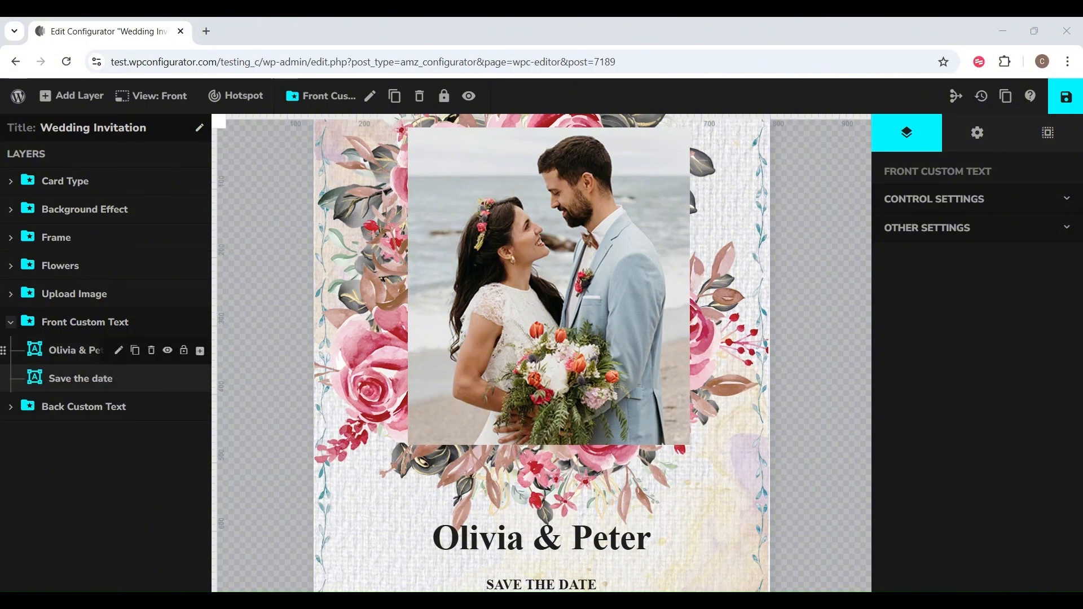
Set Charge Per Character to 1 in the control settings of the wedding invitation's couple's name text layer.
{"action": "left_click", "coordinate": [79, 350]}
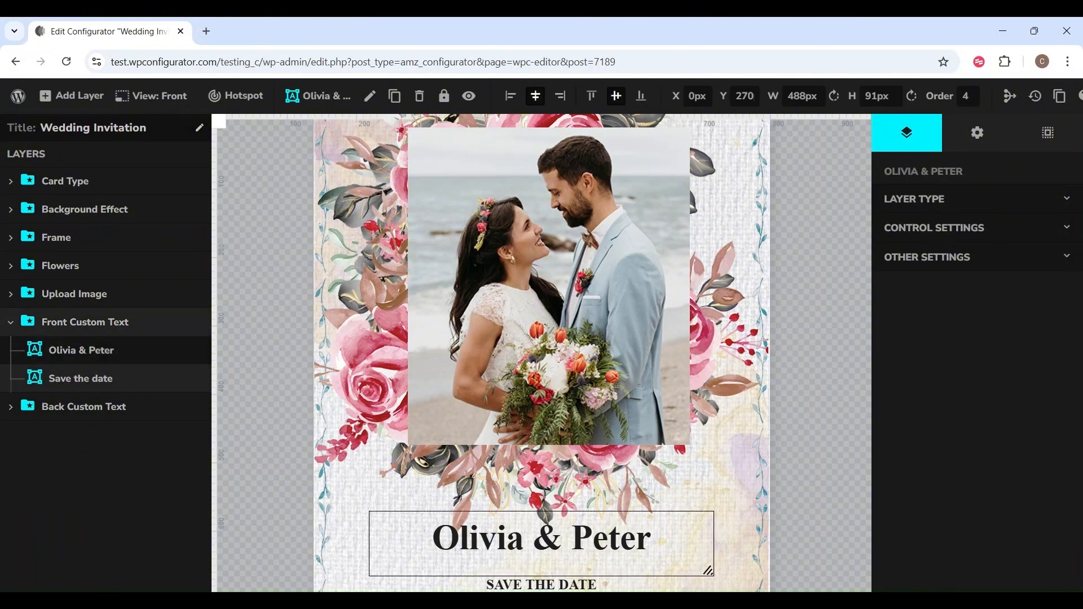
{"action": "left_click", "coordinate": [934, 228]}
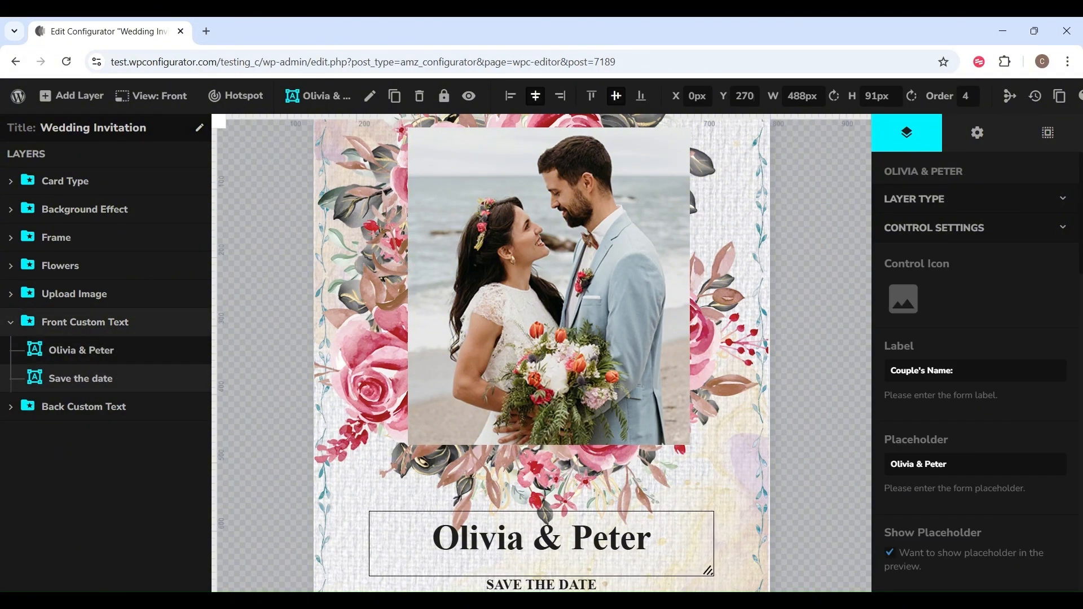
{"action": "scroll", "coordinate": [974, 371], "scroll_direction": "down", "scroll_amount": 4}
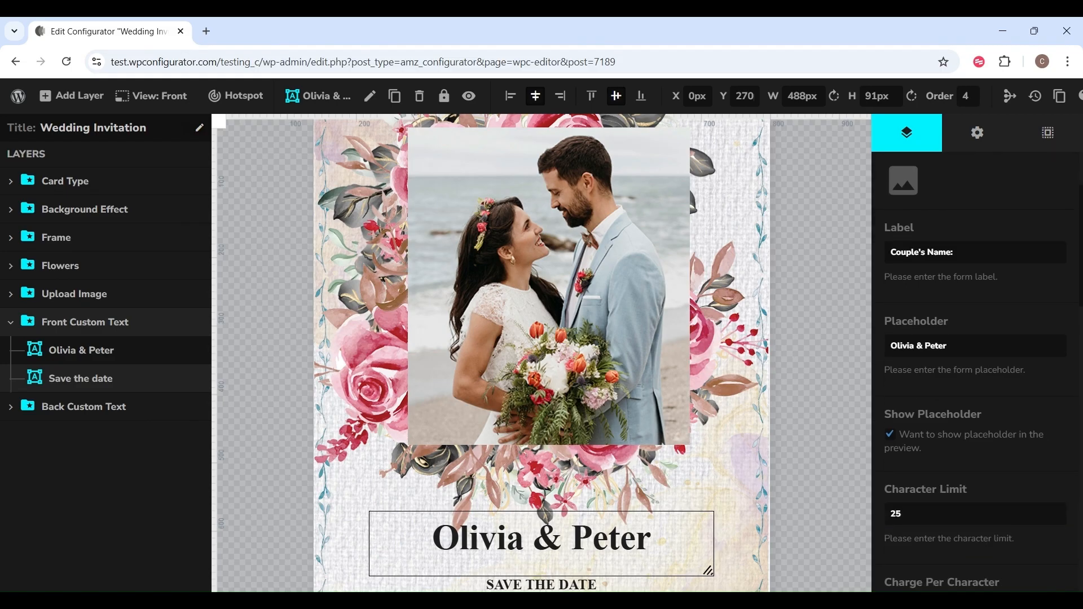
{"action": "scroll", "coordinate": [973, 371], "scroll_direction": "down", "scroll_amount": 3}
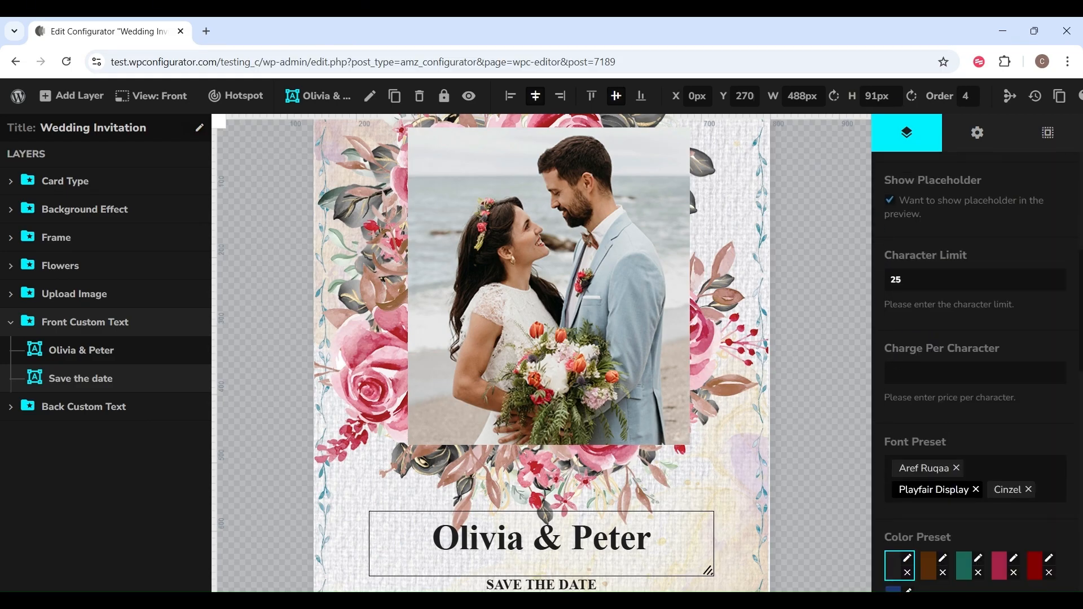
{"action": "left_click_drag", "start_coordinate": [999, 349], "coordinate": [883, 349]}
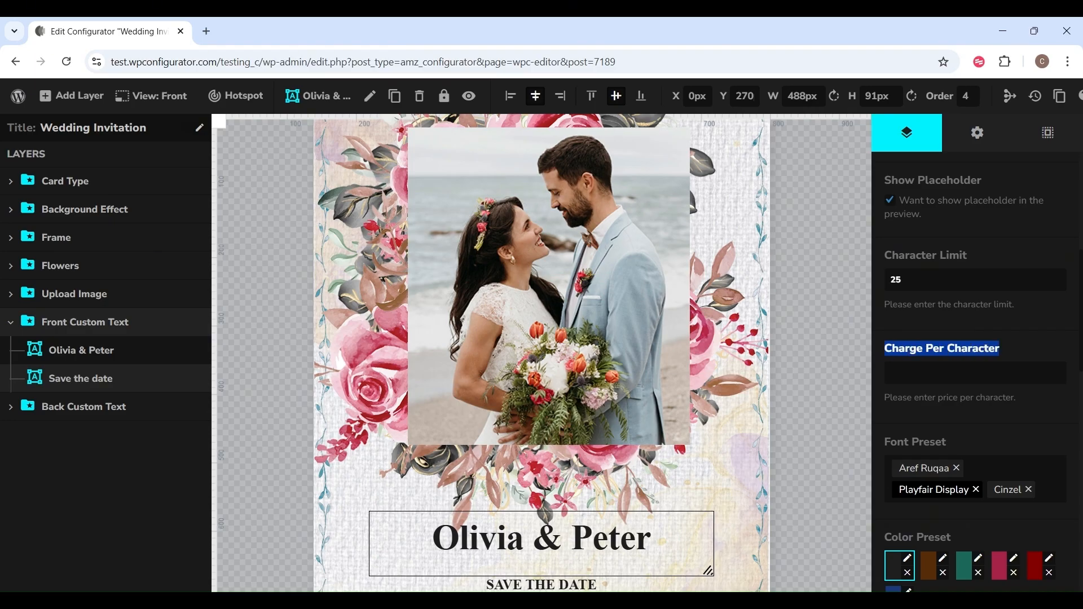
{"action": "left_click", "coordinate": [974, 373]}
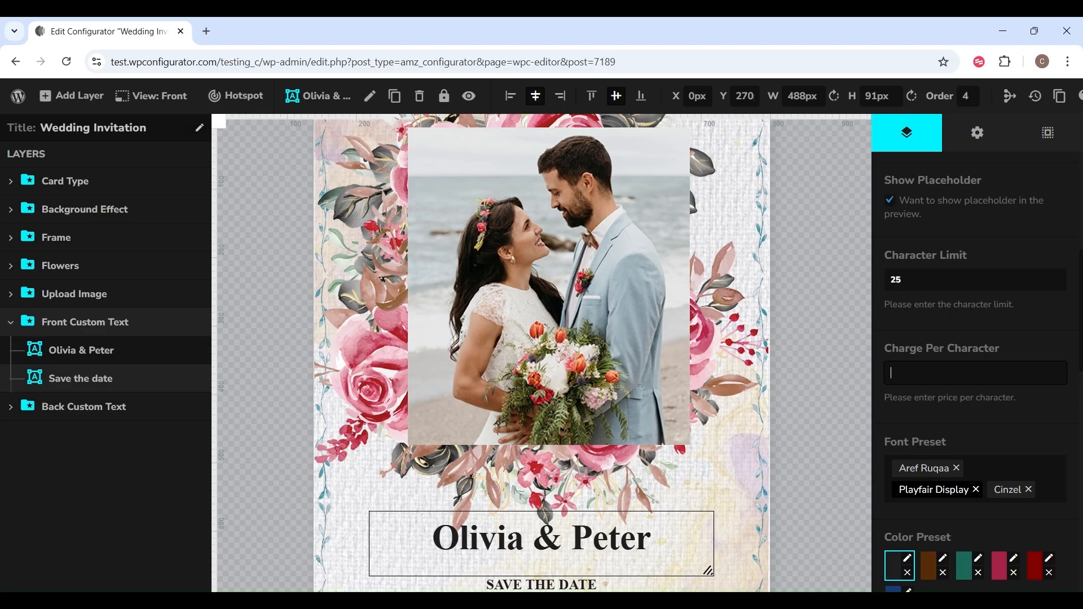
{"action": "type", "text": "1"}
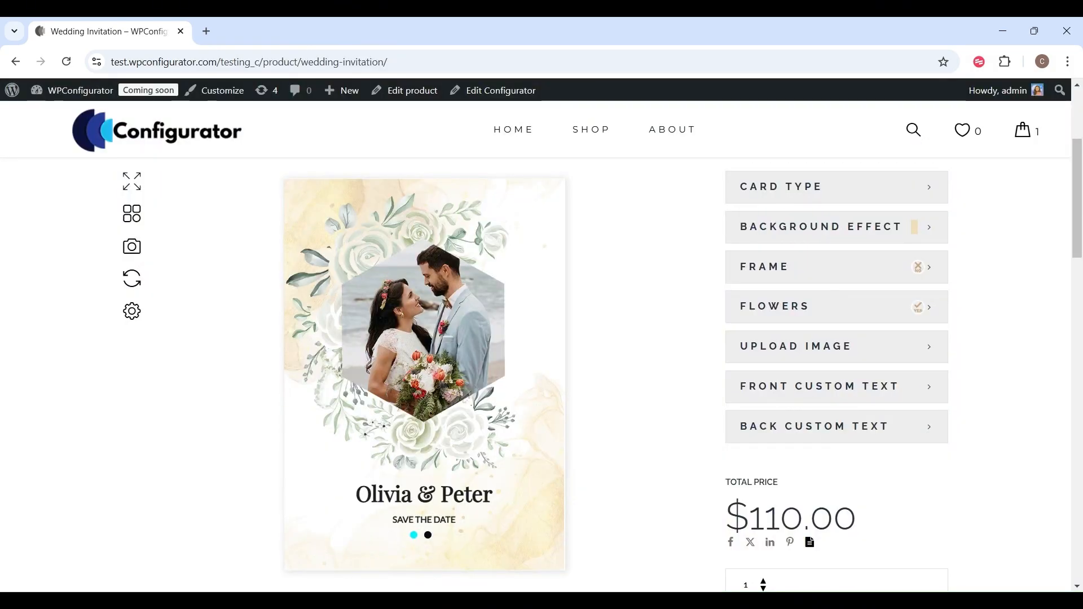
Replace the couple's name under Front Custom Text with a three-letter sample name and check the total price.
{"action": "left_click", "coordinate": [836, 386]}
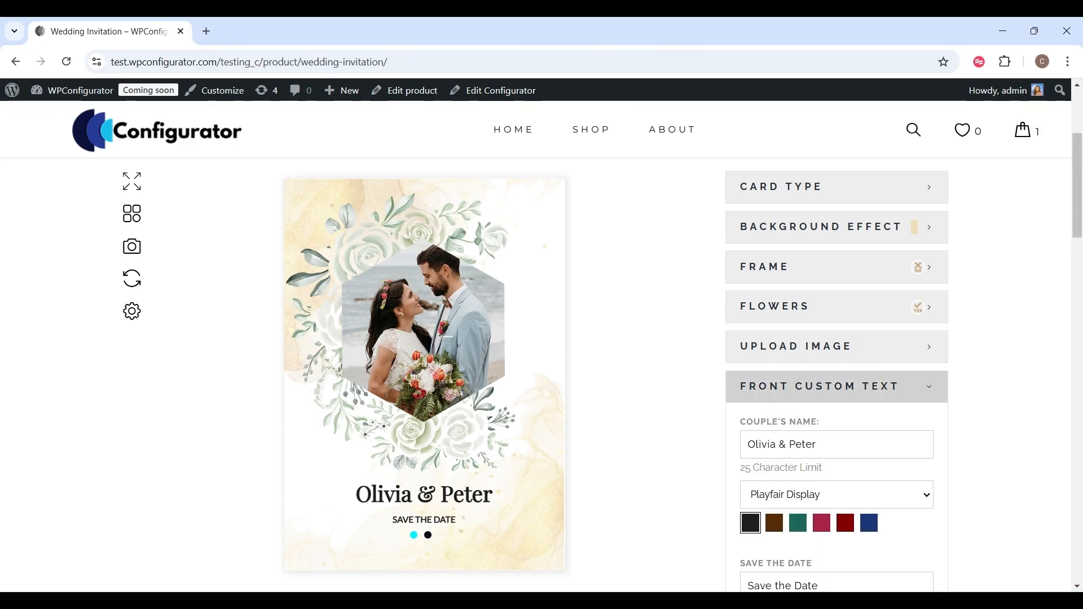
{"action": "left_click", "coordinate": [748, 445]}
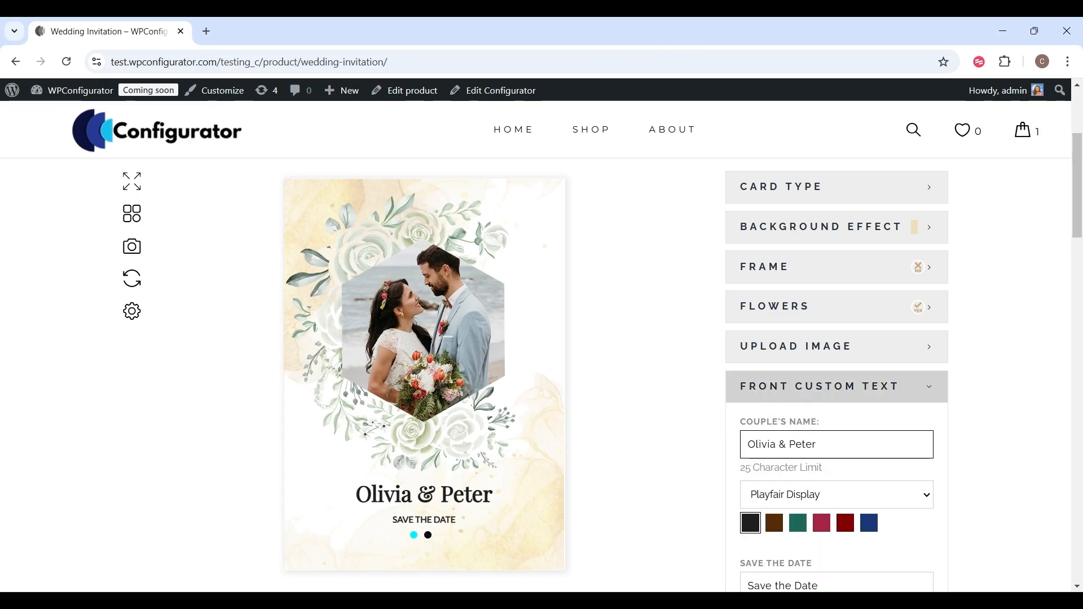
{"action": "key", "text": "ctrl+a"}
{"action": "type", "text": "A"}
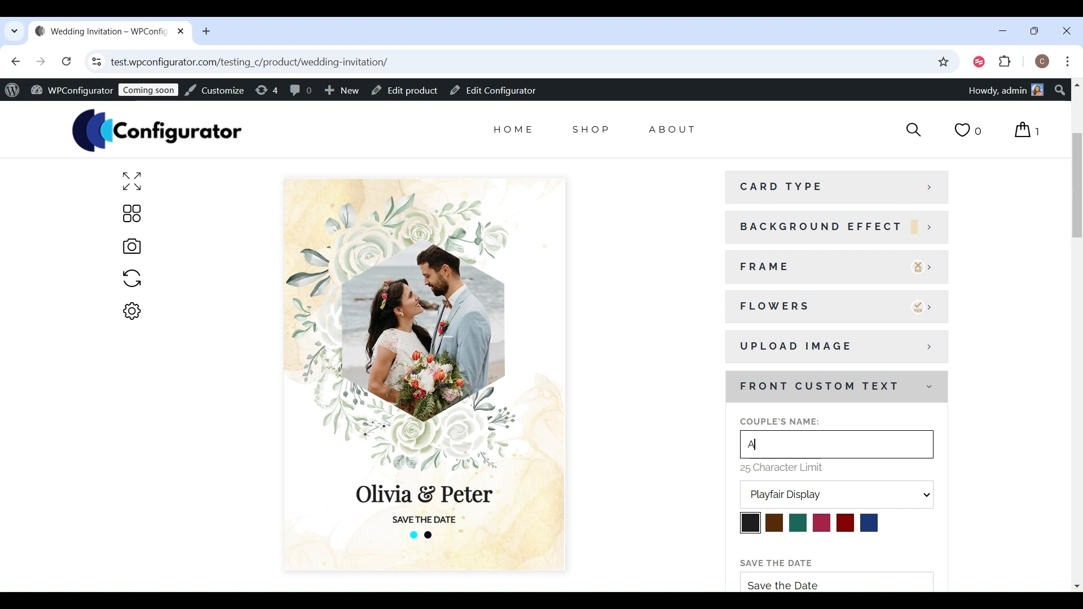
{"action": "type", "text": "ce"}
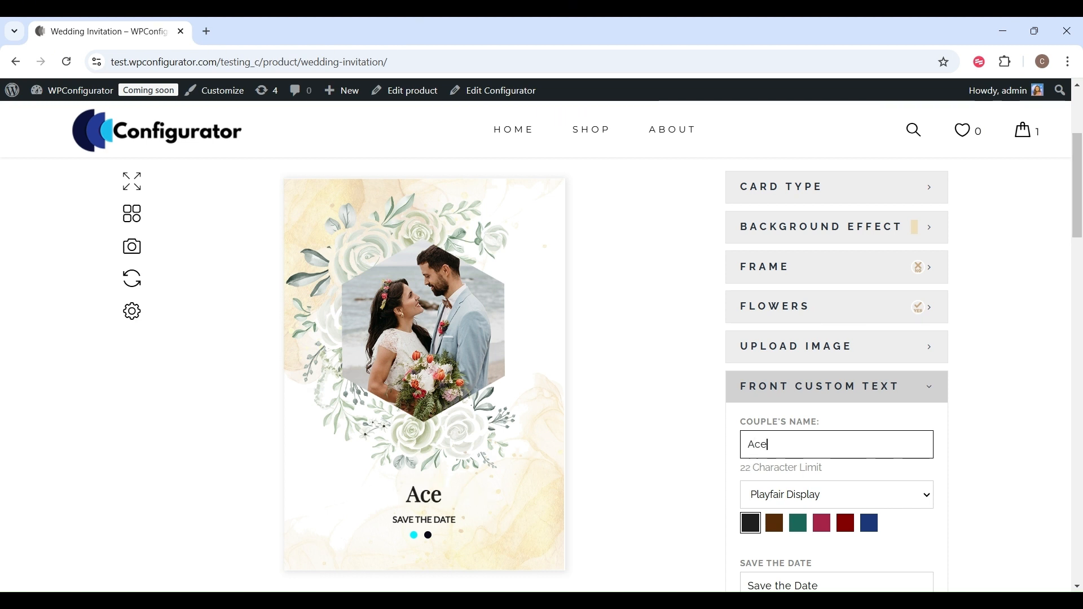
{"action": "scroll", "coordinate": [541, 345], "scroll_direction": "down", "scroll_amount": 5}
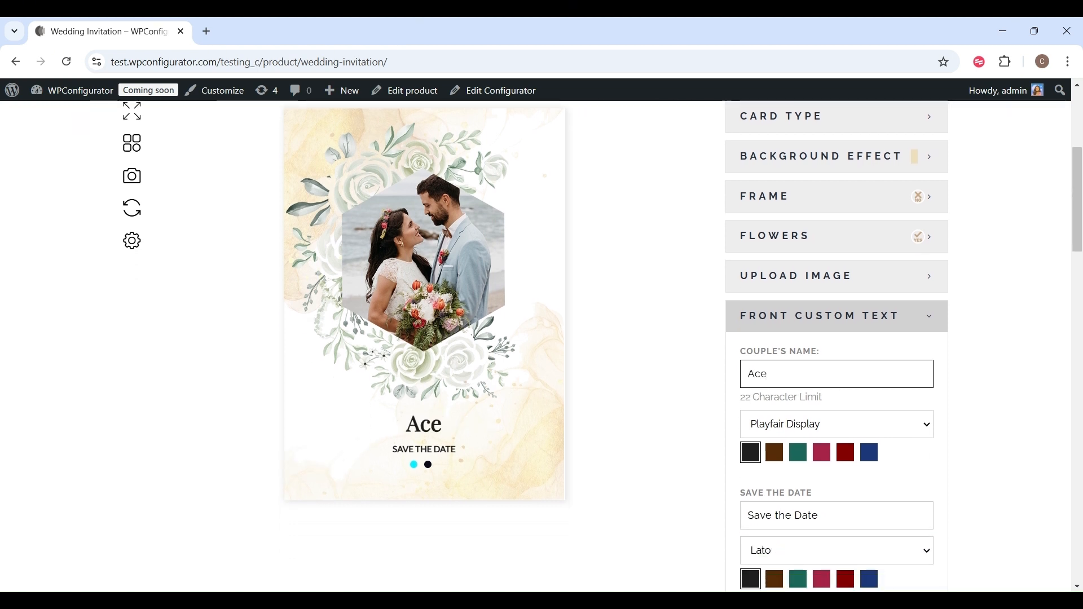
{"action": "scroll", "coordinate": [541, 345], "scroll_direction": "up", "scroll_amount": 1}
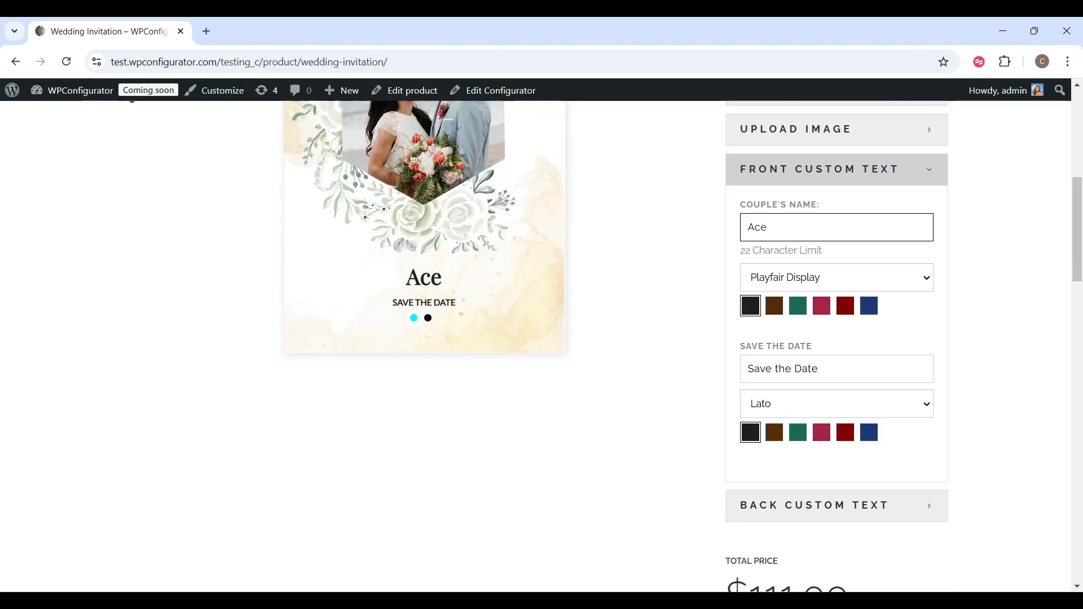
{"action": "scroll", "coordinate": [541, 346], "scroll_direction": "down", "scroll_amount": 1}
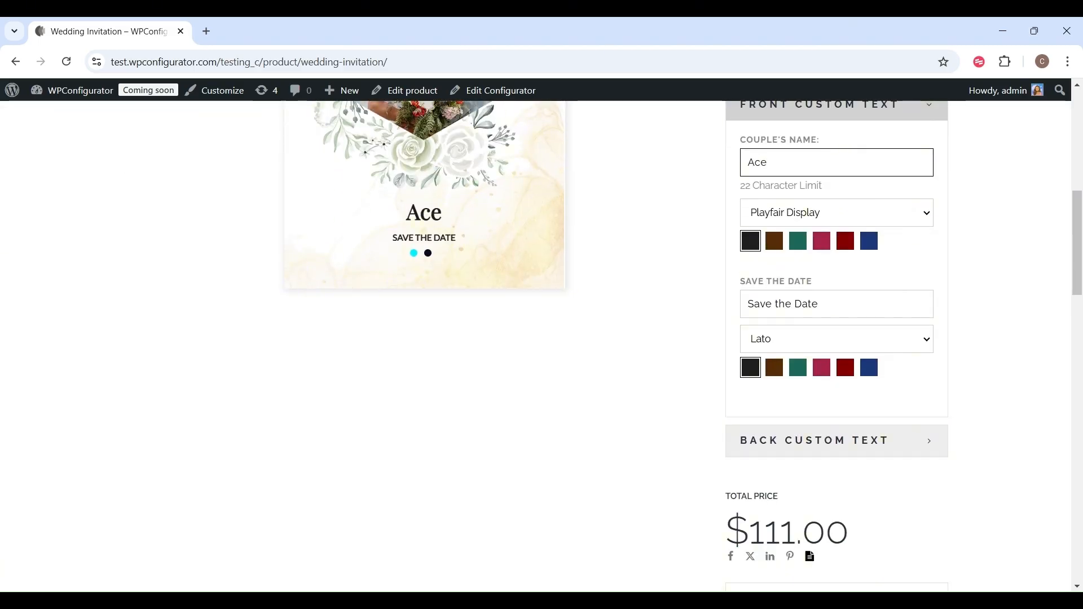
Add a fourth letter to the couple's name and check the updated total price.
{"action": "type", "text": "l"}
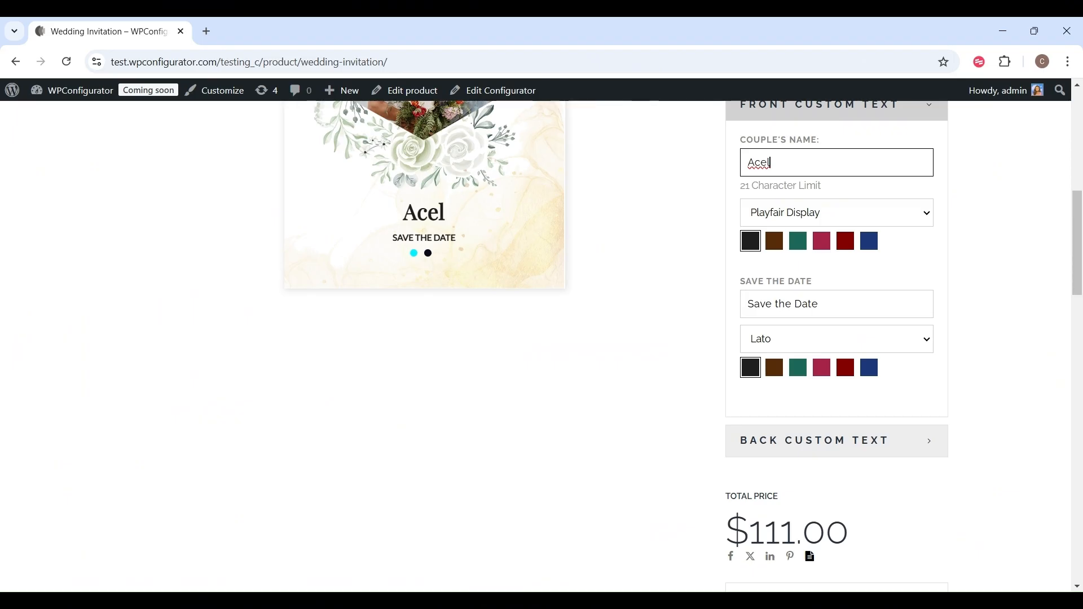
{"action": "left_click", "coordinate": [654, 338]}
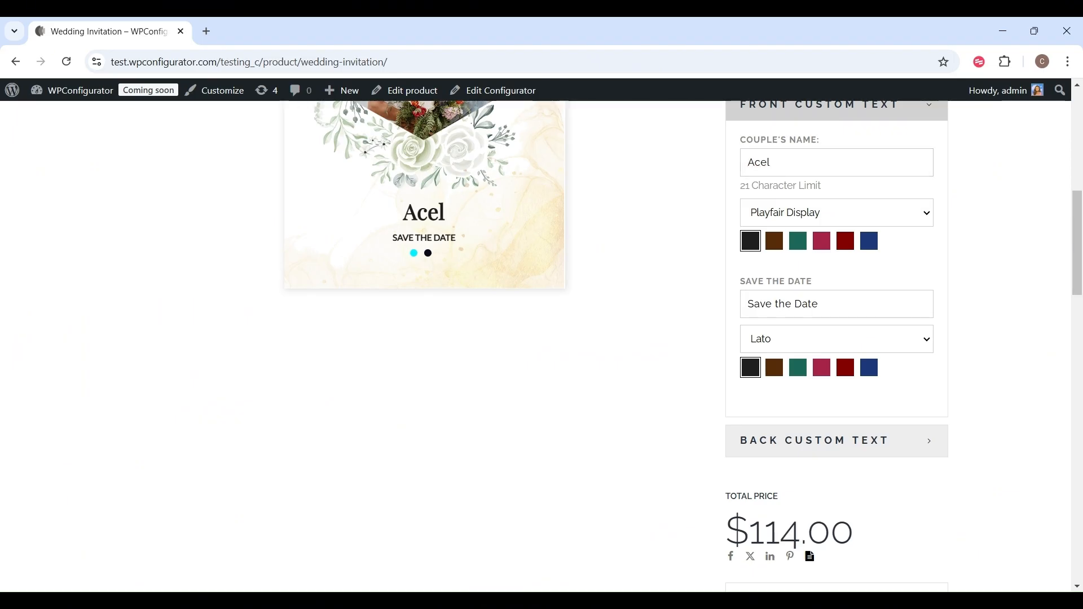
{"action": "left_click_drag", "start_coordinate": [852, 531], "coordinate": [750, 531]}
Clear the sample couple's name back to the default placeholder text and check the total price.
{"action": "scroll", "coordinate": [542, 338], "scroll_direction": "up", "scroll_amount": 4}
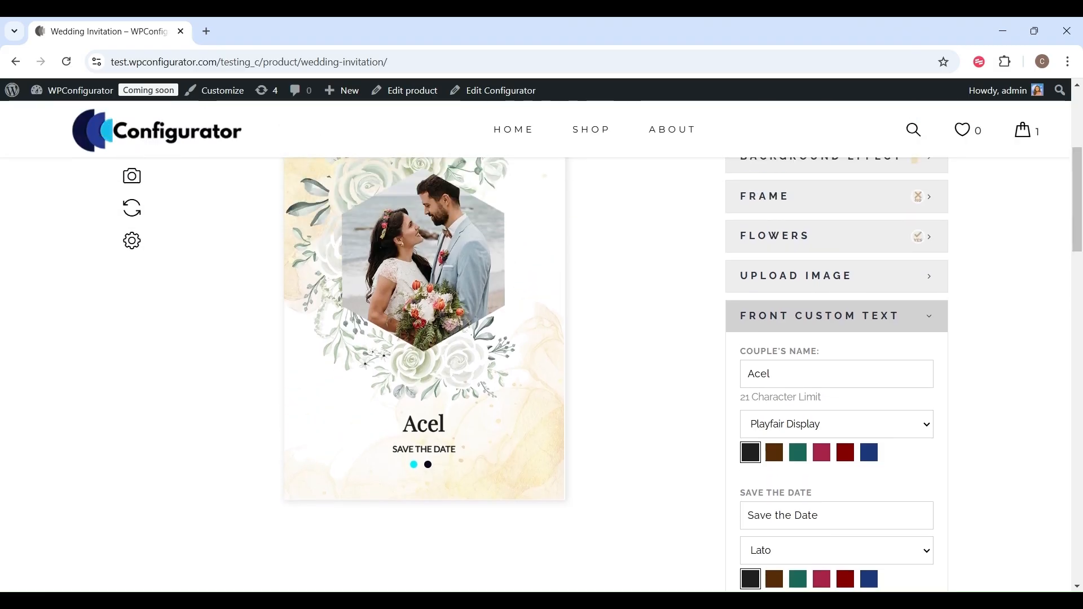
{"action": "left_click", "coordinate": [771, 372]}
{"action": "key", "text": "BackSpace"}
{"action": "key", "text": "BackSpace"}
{"action": "key", "text": "BackSpace"}
{"action": "key", "text": "BackSpace"}
{"action": "type", "text": "Olivia & Peter"}
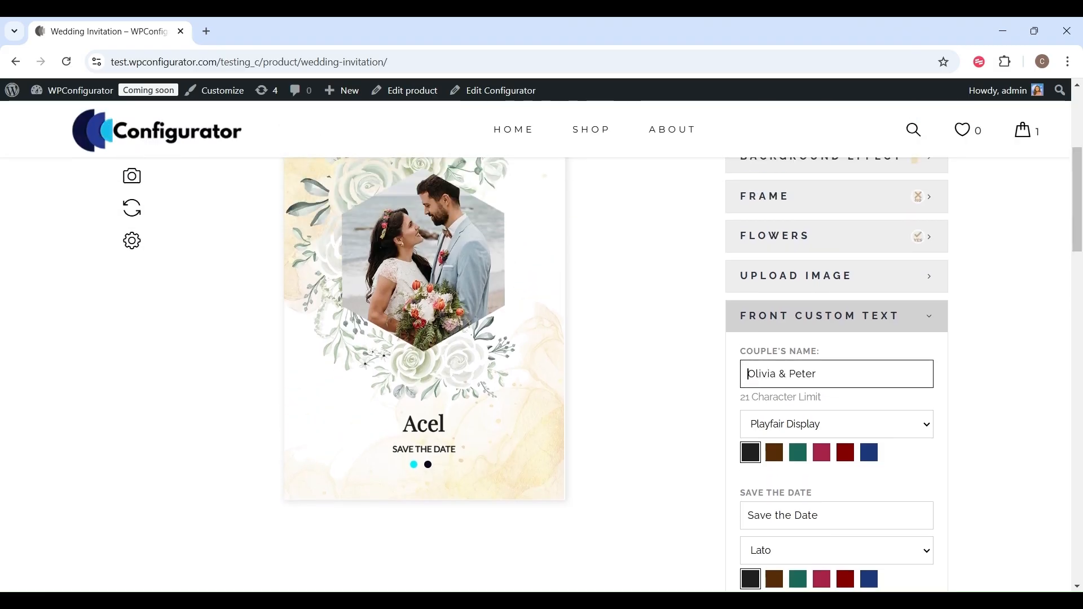
{"action": "scroll", "coordinate": [542, 338], "scroll_direction": "down", "scroll_amount": 1}
{"action": "scroll", "coordinate": [541, 339], "scroll_direction": "down", "scroll_amount": 3}
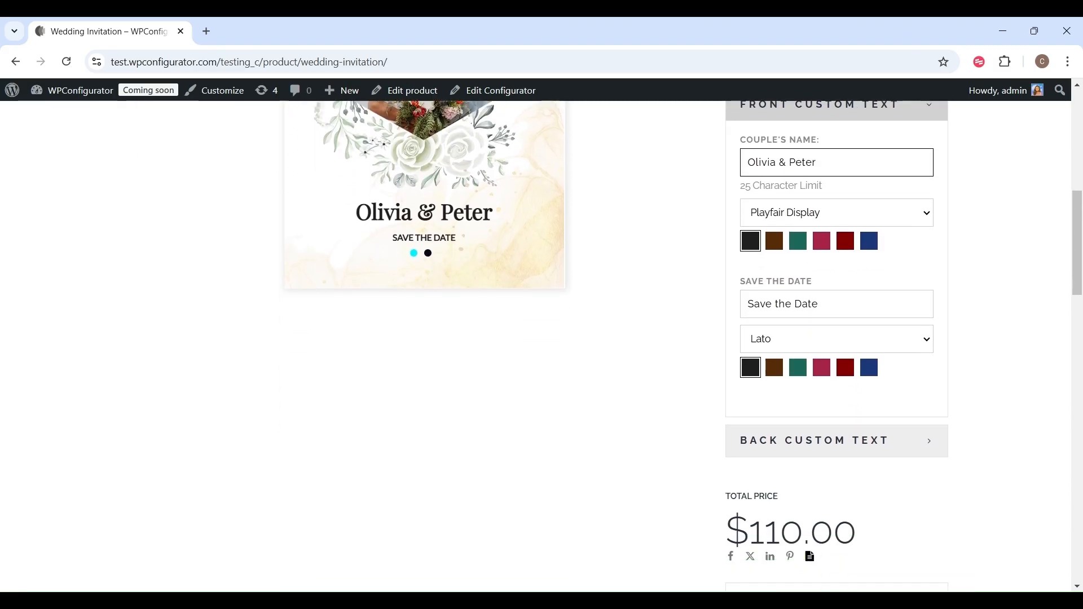
{"action": "scroll", "coordinate": [541, 338], "scroll_direction": "up", "scroll_amount": 1}
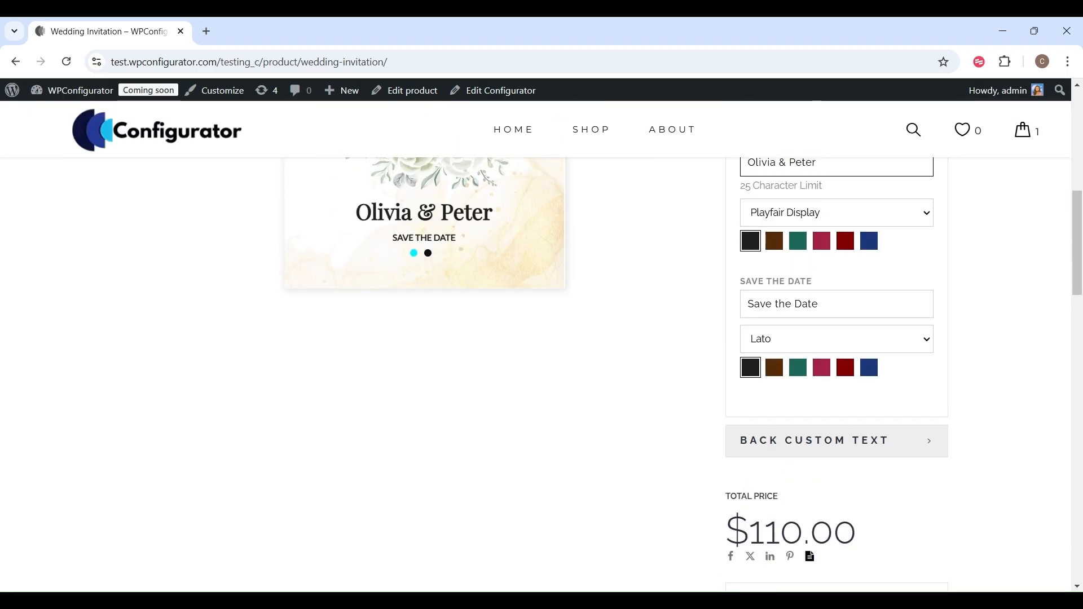
Enter a different three-letter sample name as the couple's name and check the per-character charge in the total price.
{"action": "scroll", "coordinate": [542, 338], "scroll_direction": "up", "scroll_amount": 1}
{"action": "key", "text": "ctrl+a"}
{"action": "type", "text": "Jay"}
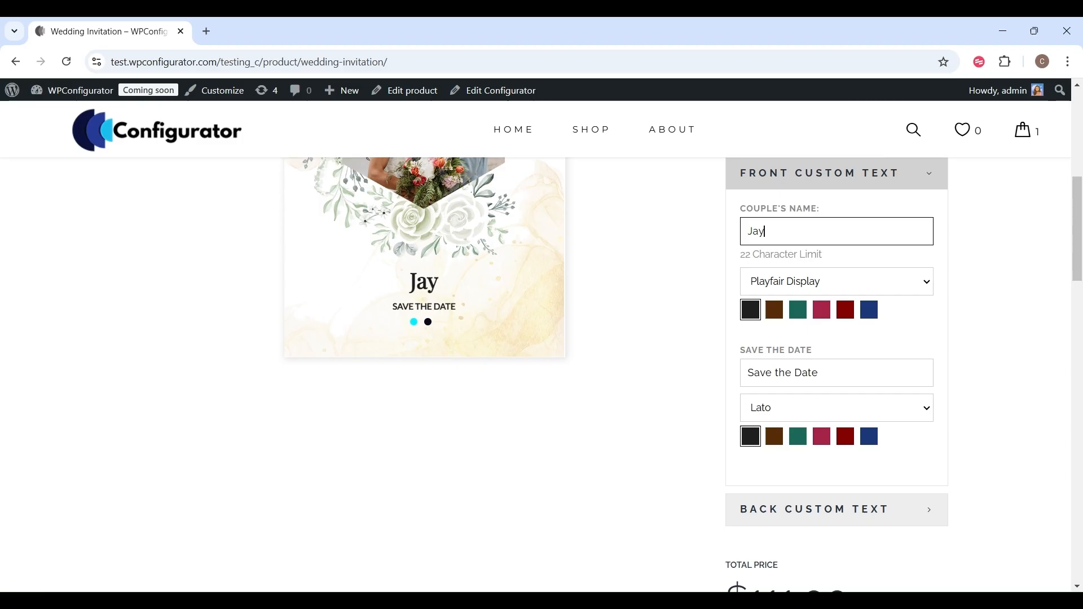
{"action": "scroll", "coordinate": [542, 339], "scroll_direction": "down", "scroll_amount": 3}
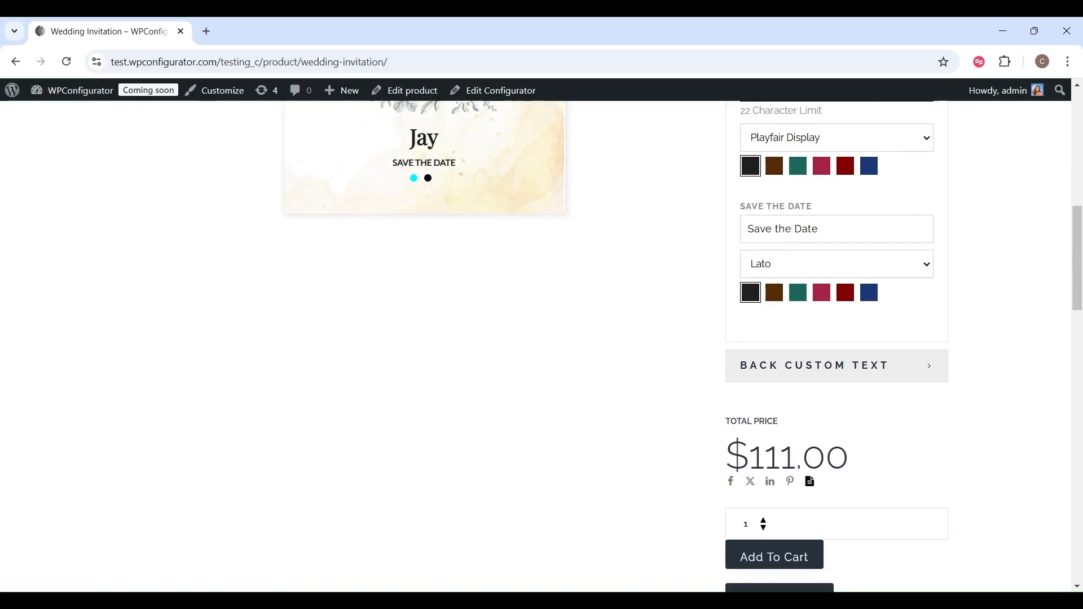
{"action": "scroll", "coordinate": [541, 338], "scroll_direction": "up", "scroll_amount": 2}
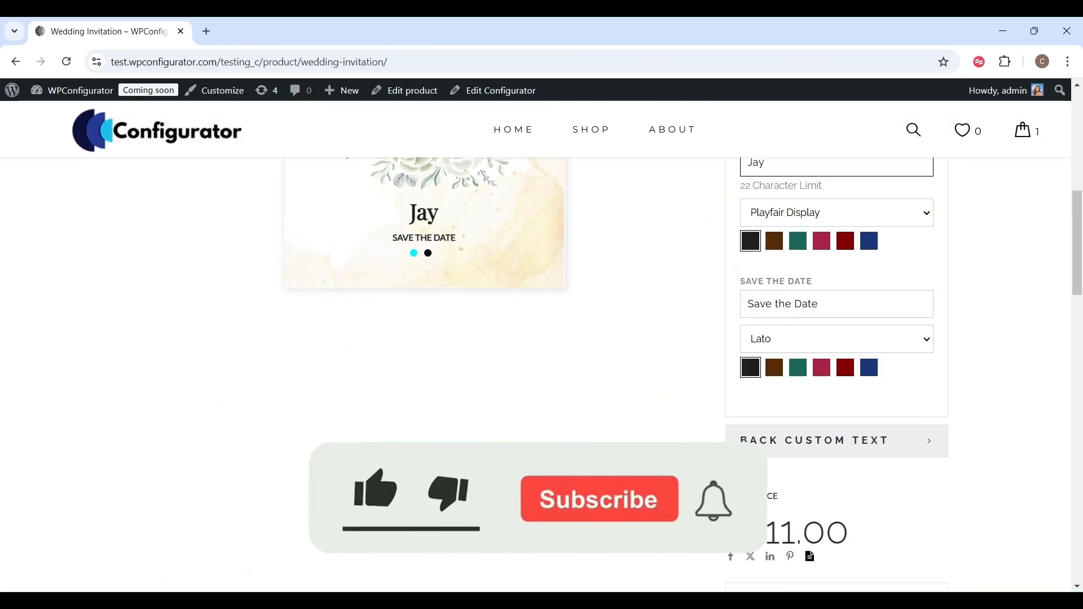
{"action": "scroll", "coordinate": [542, 339], "scroll_direction": "up", "scroll_amount": 2}
{"action": "scroll", "coordinate": [541, 339], "scroll_direction": "down", "scroll_amount": 4}
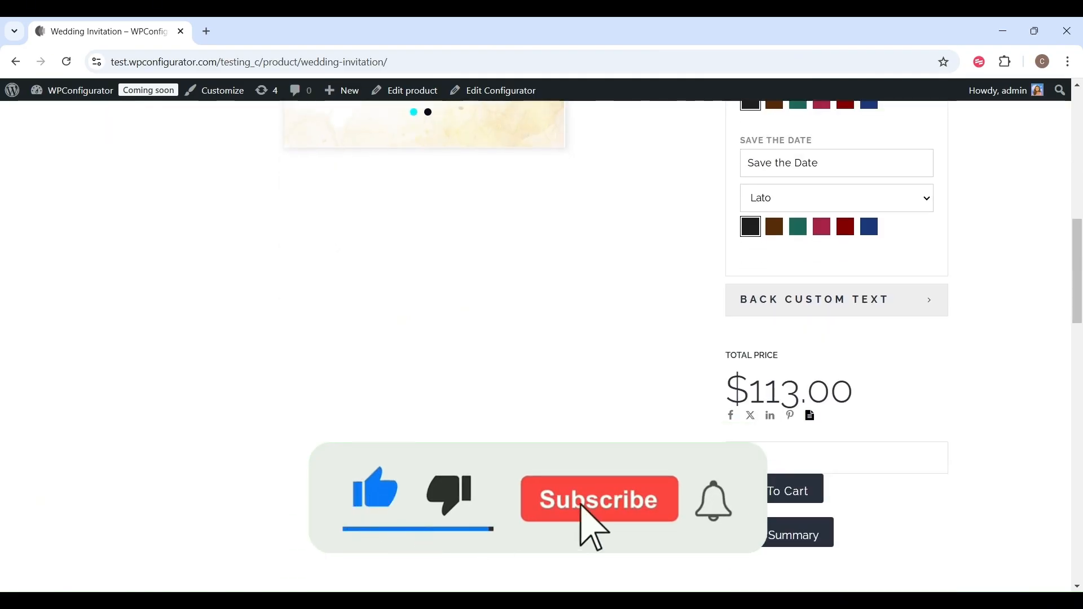
{"action": "double_click", "coordinate": [801, 391]}
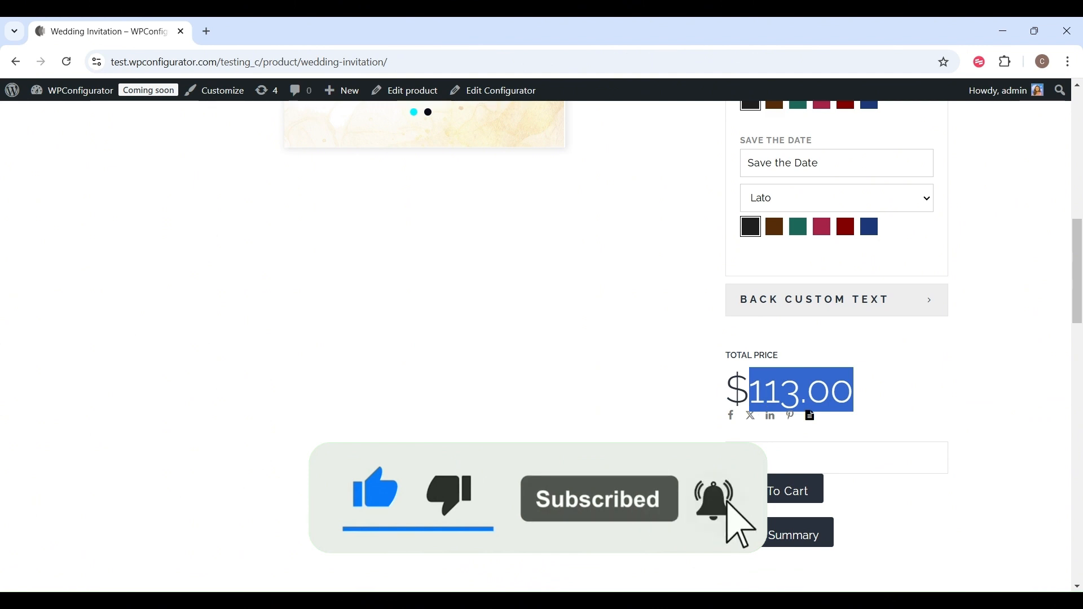
{"action": "left_click", "coordinate": [800, 391]}
{"action": "scroll", "coordinate": [541, 338], "scroll_direction": "up", "scroll_amount": 6}
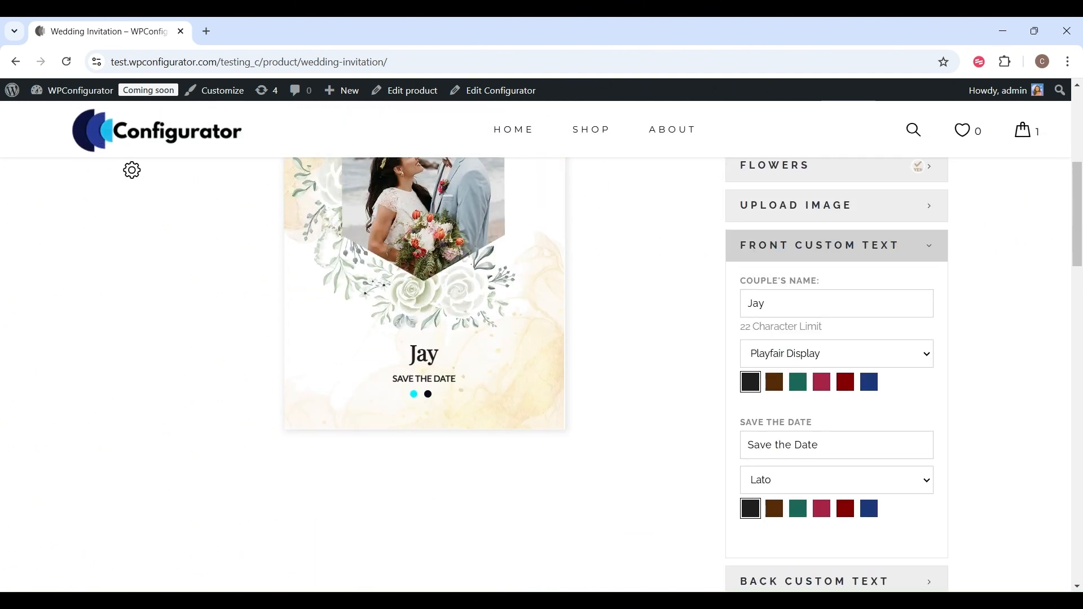